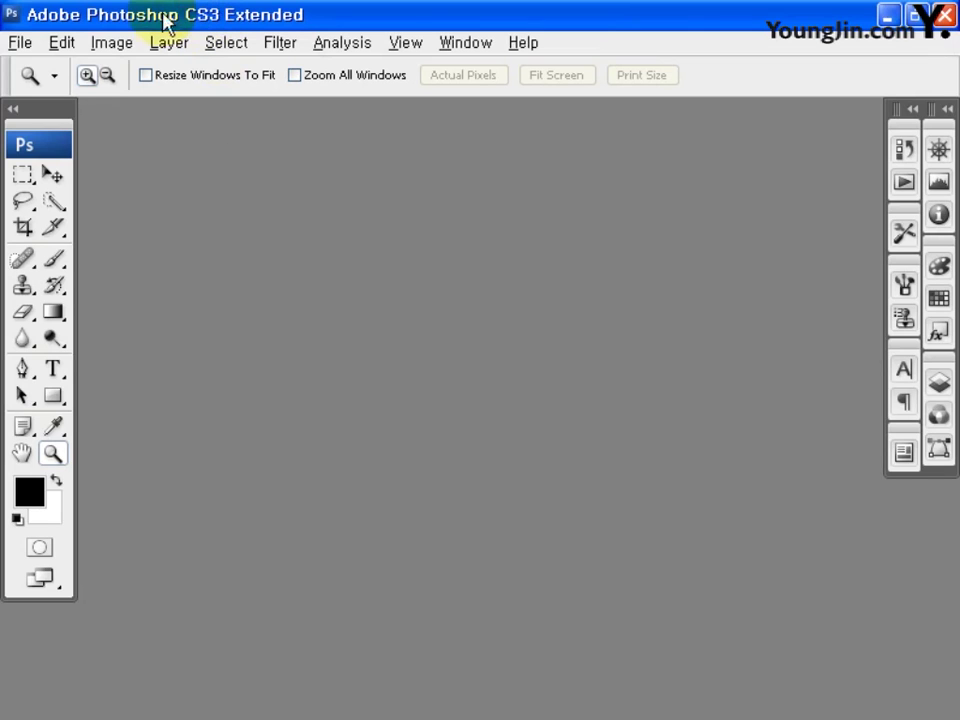
# - Create a new RGB Color document 800 pixels wide and 130 pixels high at 72 pixels/inch with a white background
pyautogui.click(20, 43)
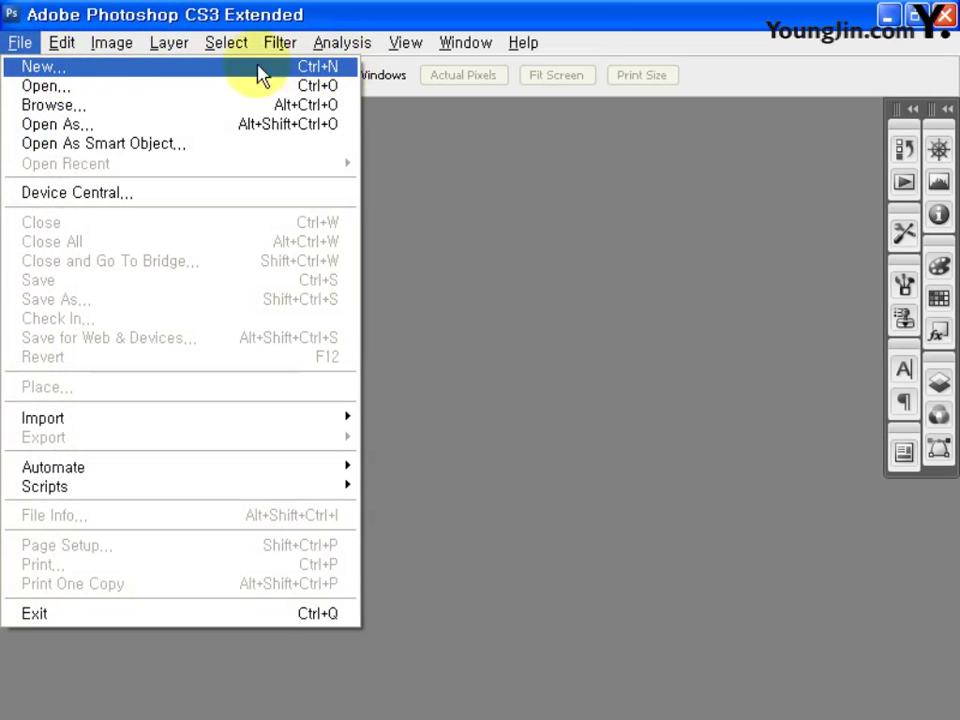
pyautogui.click(155, 70)
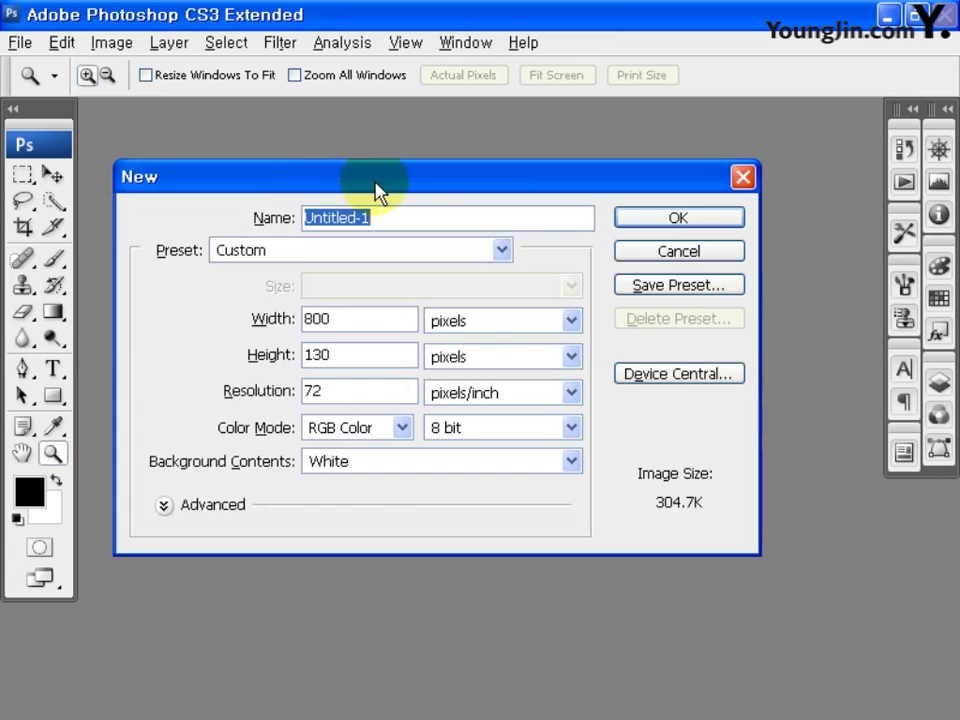
pyautogui.moveTo(417, 190); pyautogui.dragTo(467, 203)
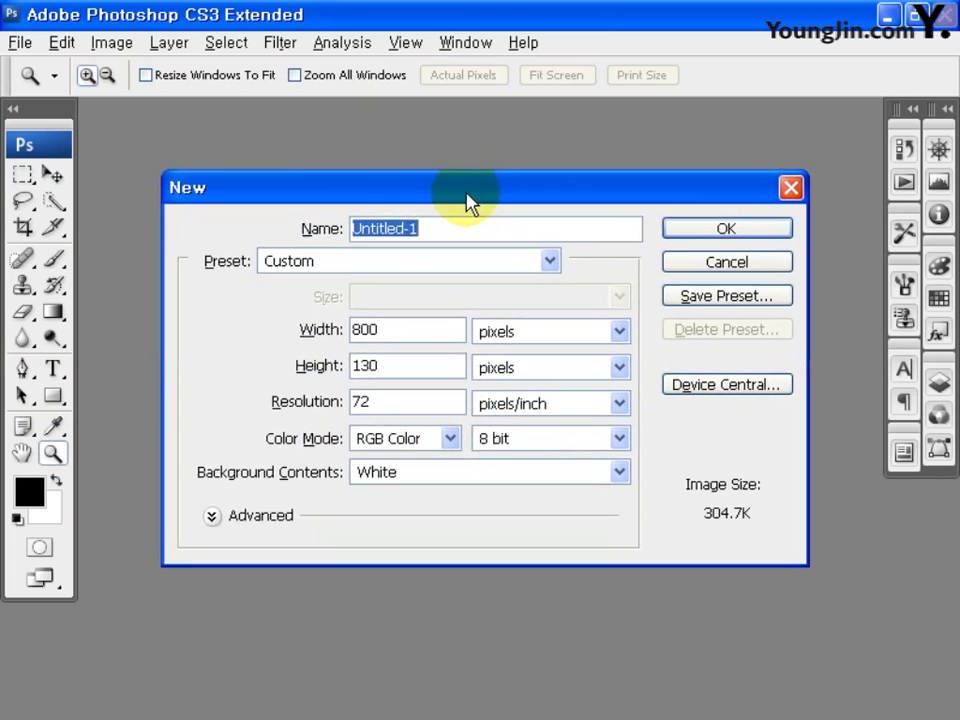
pyautogui.click(620, 333)
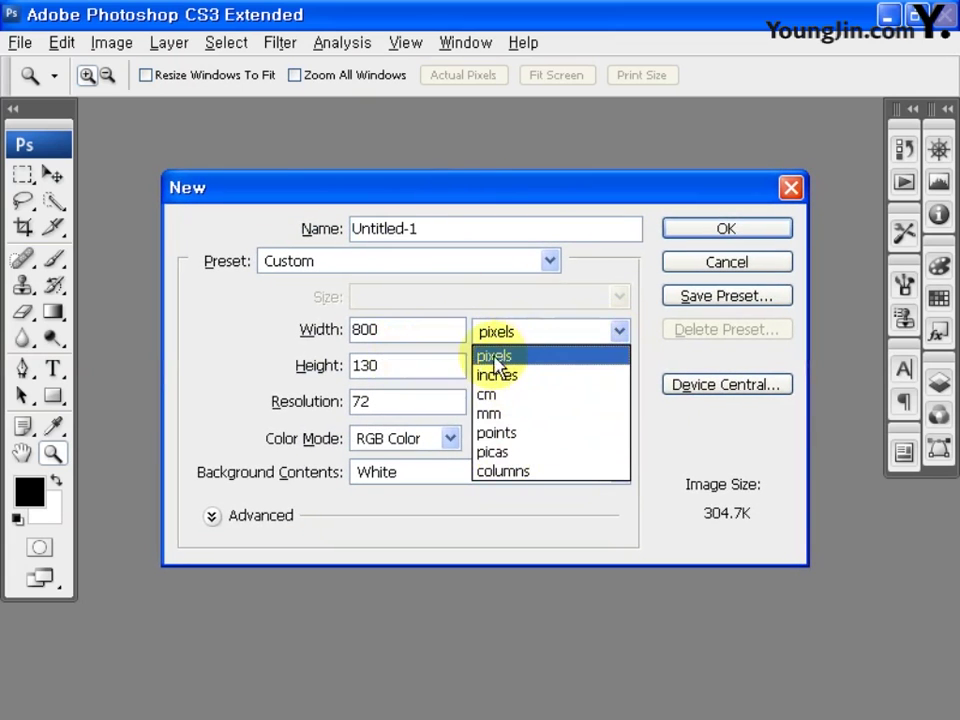
pyautogui.click(518, 358)
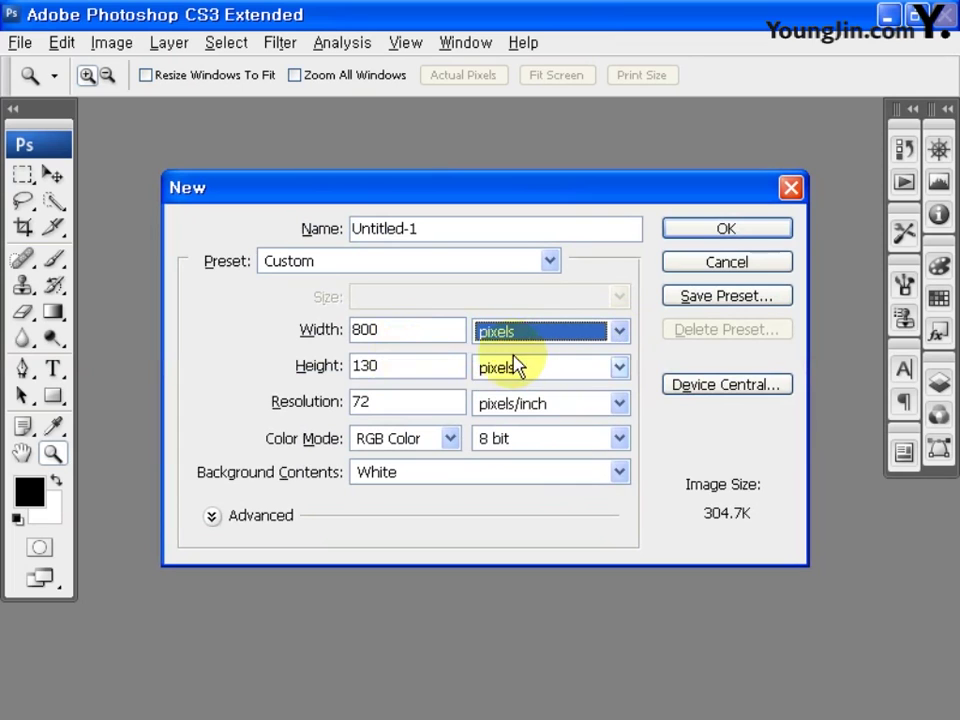
pyautogui.click(392, 330)
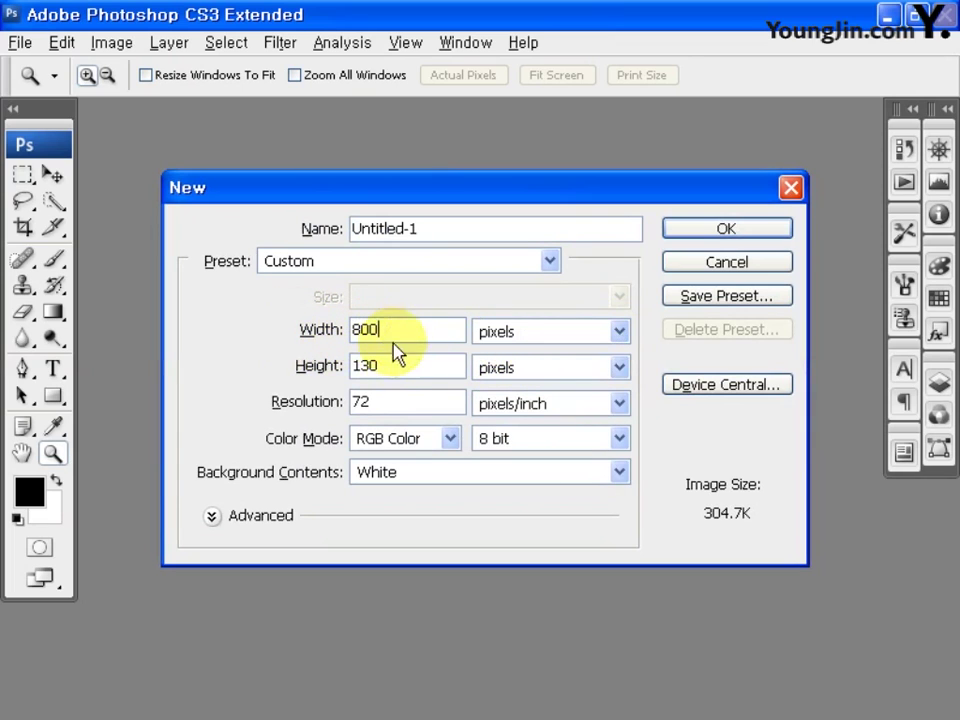
pyautogui.click(392, 366)
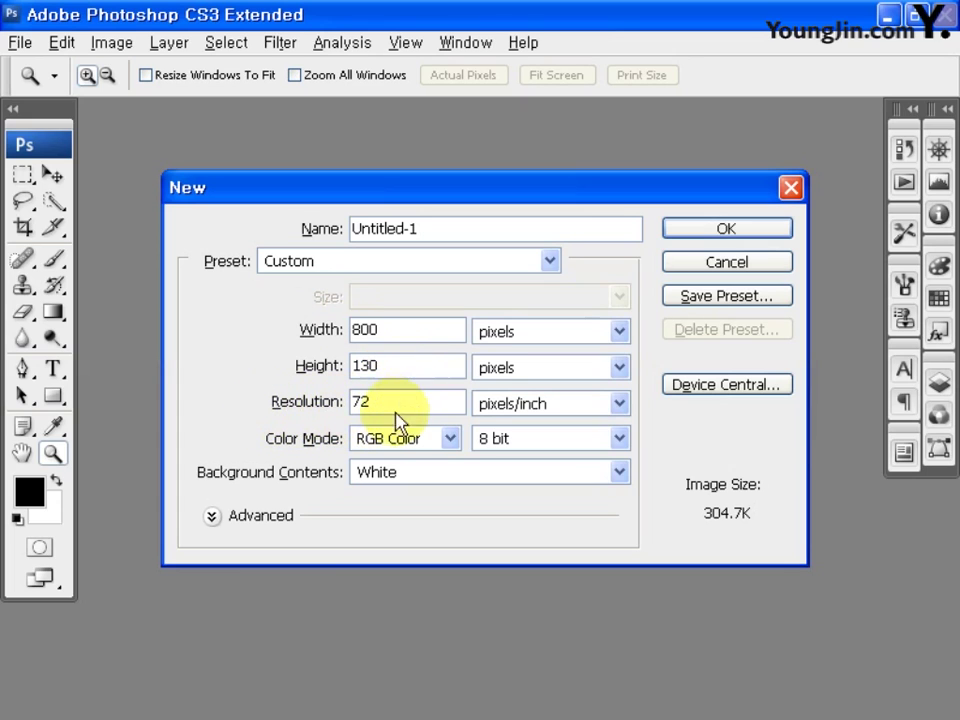
pyautogui.click(448, 440)
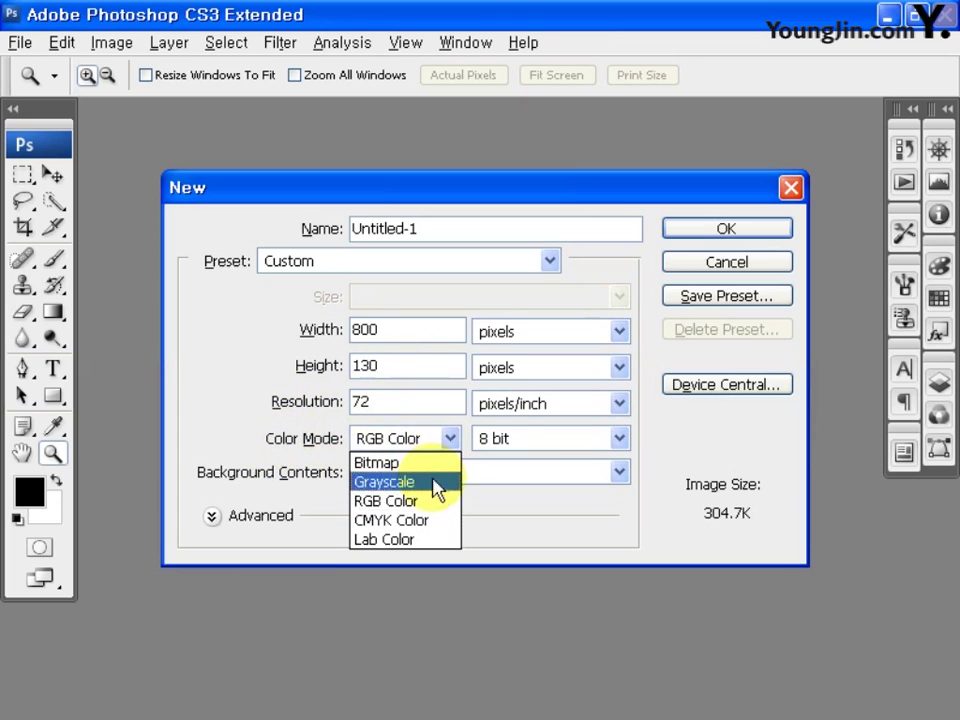
pyautogui.click(408, 500)
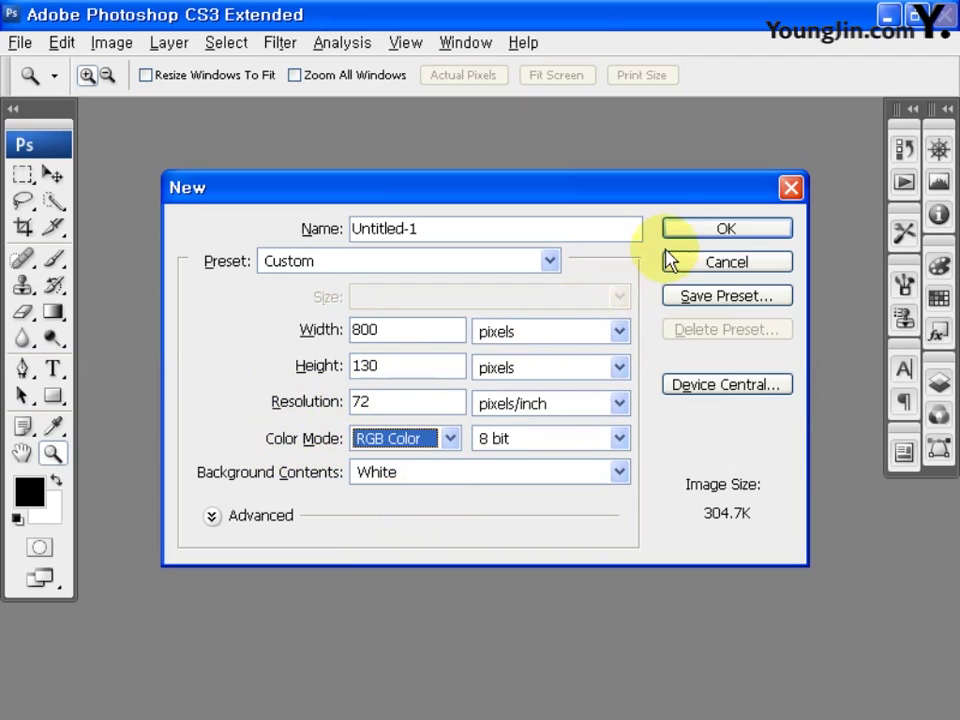
pyautogui.click(724, 228)
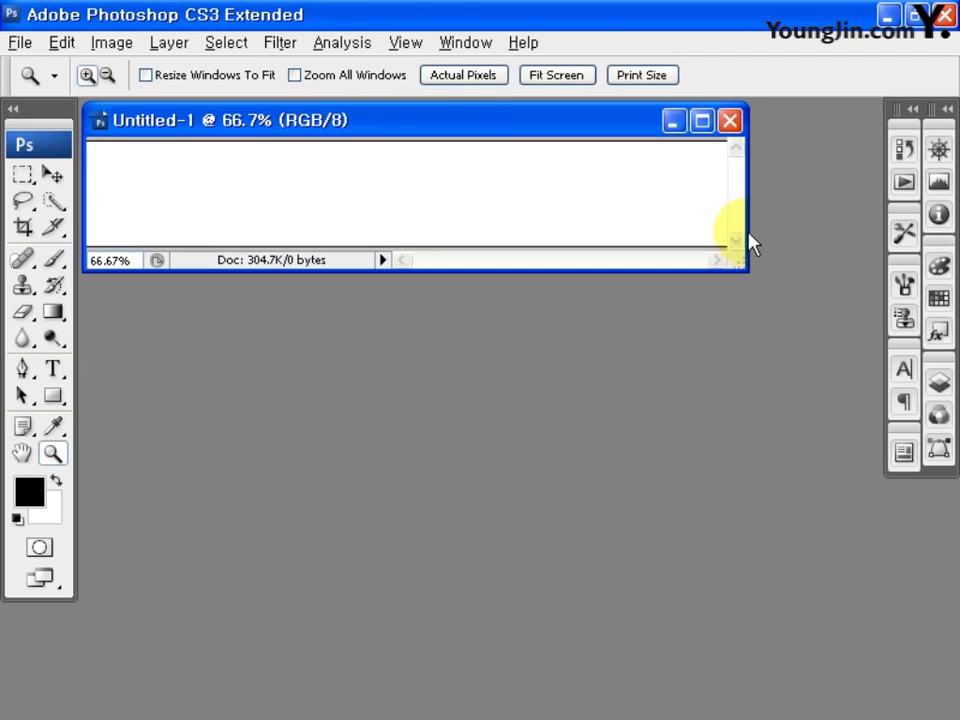
# - Enlarge and reposition the document window, show the rulers, and activate the Move tool
pyautogui.moveTo(741, 270); pyautogui.dragTo(843, 470)
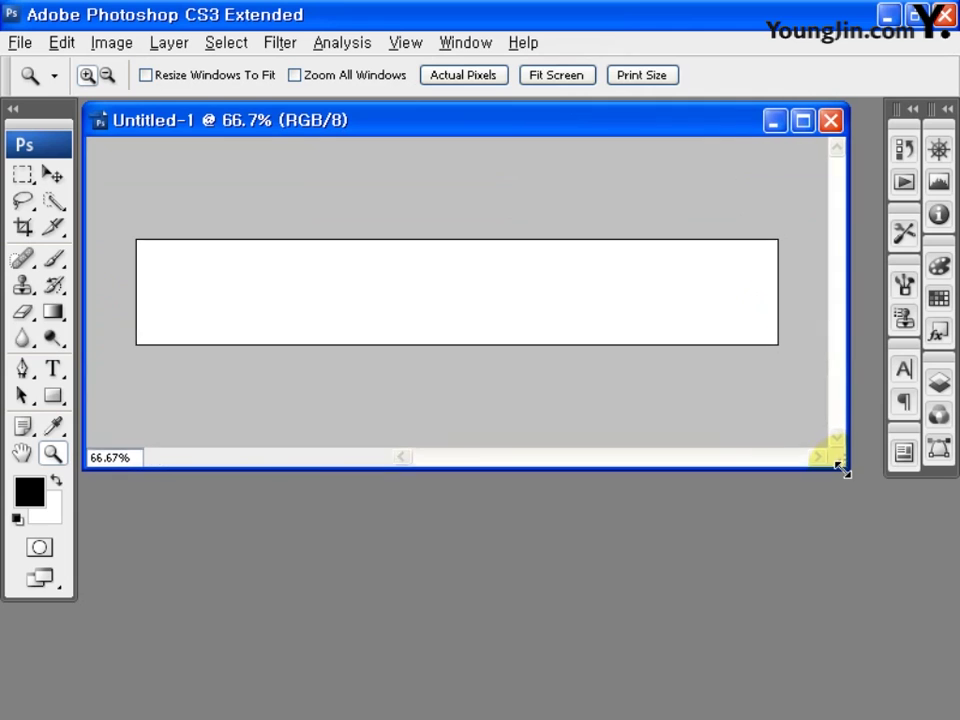
pyautogui.moveTo(660, 128); pyautogui.dragTo(667, 250)
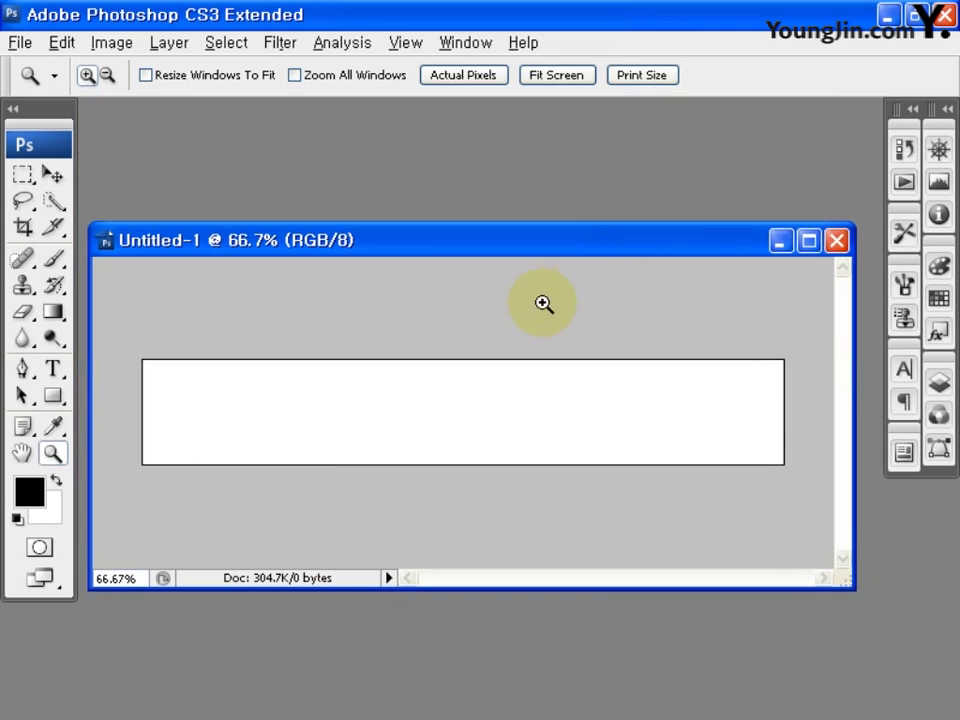
pyautogui.click(406, 44)
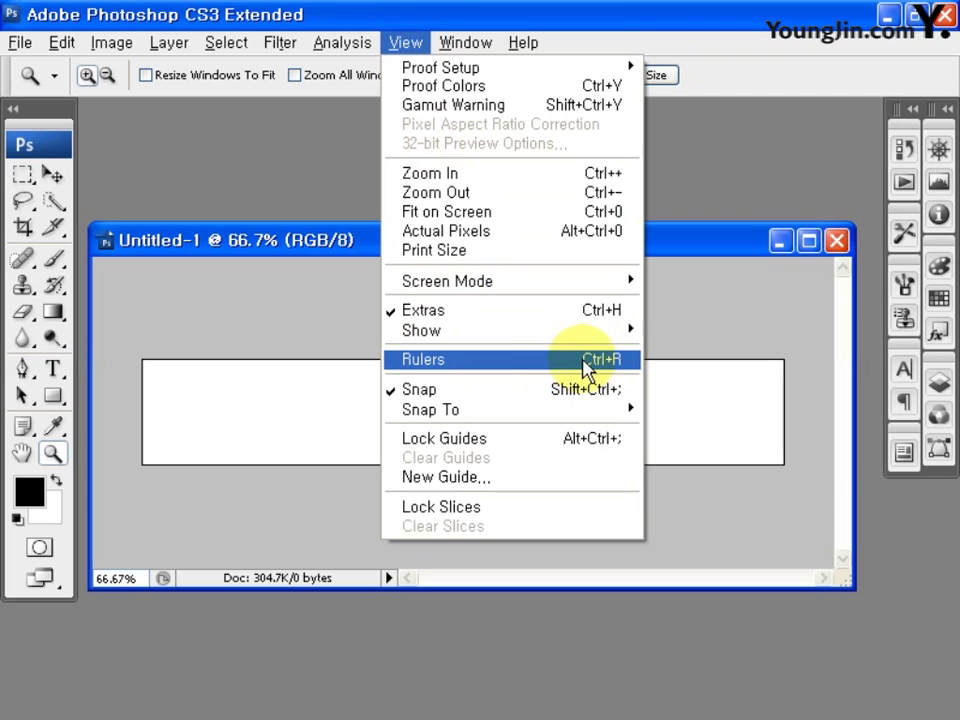
pyautogui.click(479, 360)
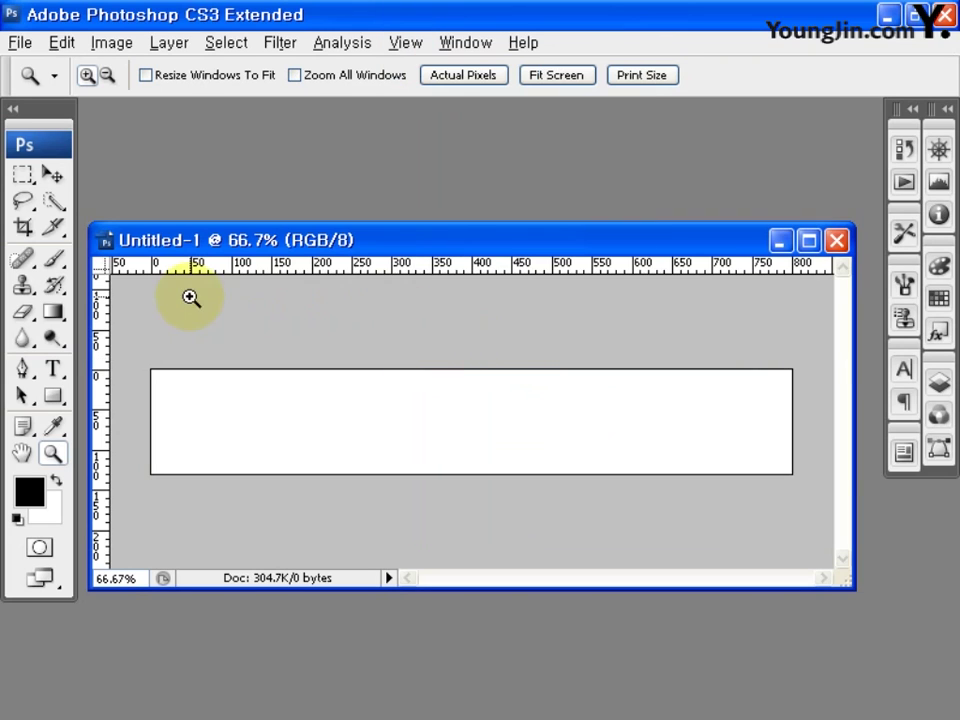
pyautogui.click(52, 175)
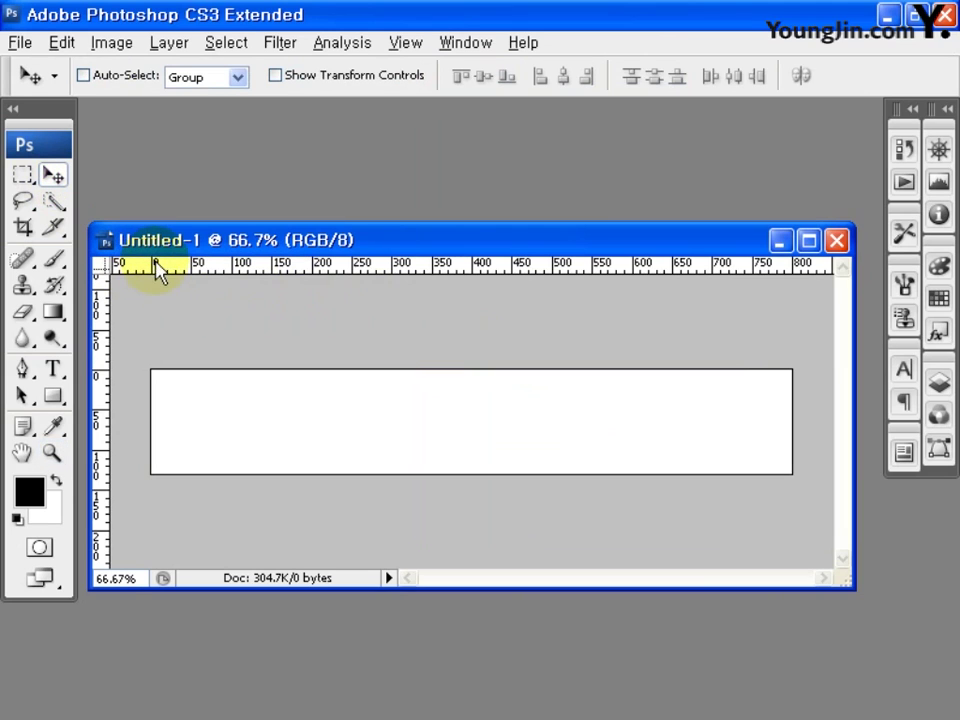
# - Try Centimeters and Points as the ruler units, and restore Pixels
pyautogui.rightClick(241, 270)
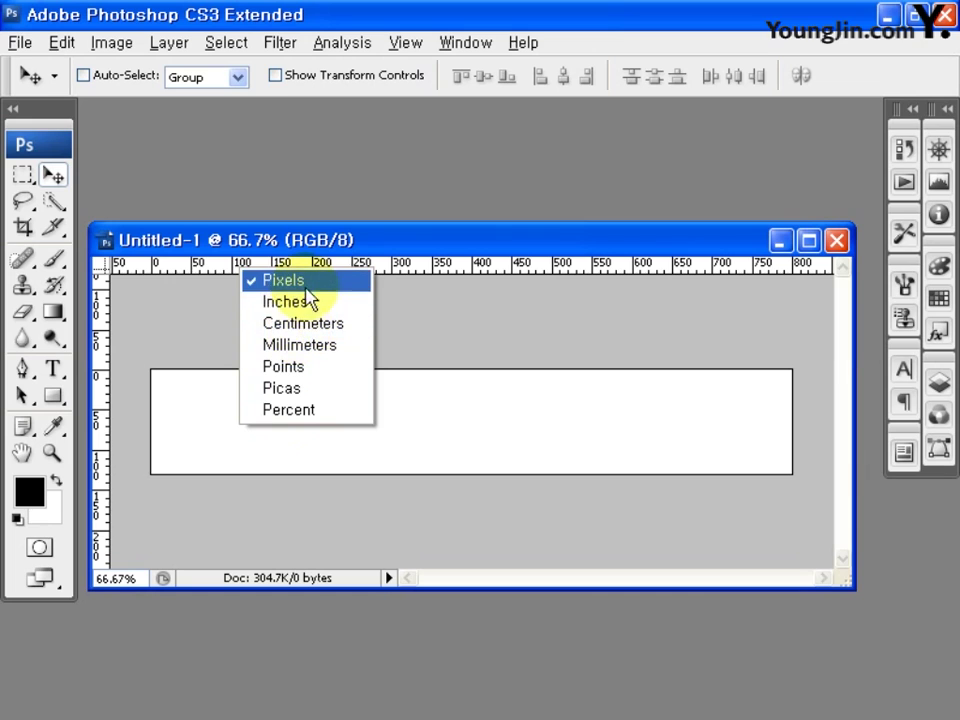
pyautogui.click(315, 323)
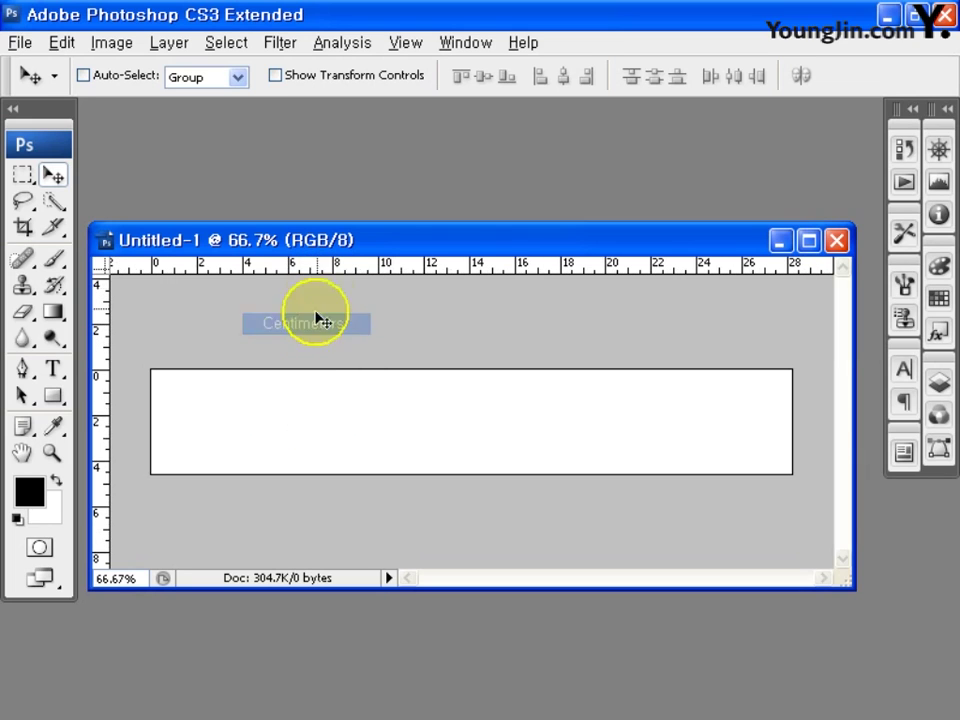
pyautogui.rightClick(326, 270)
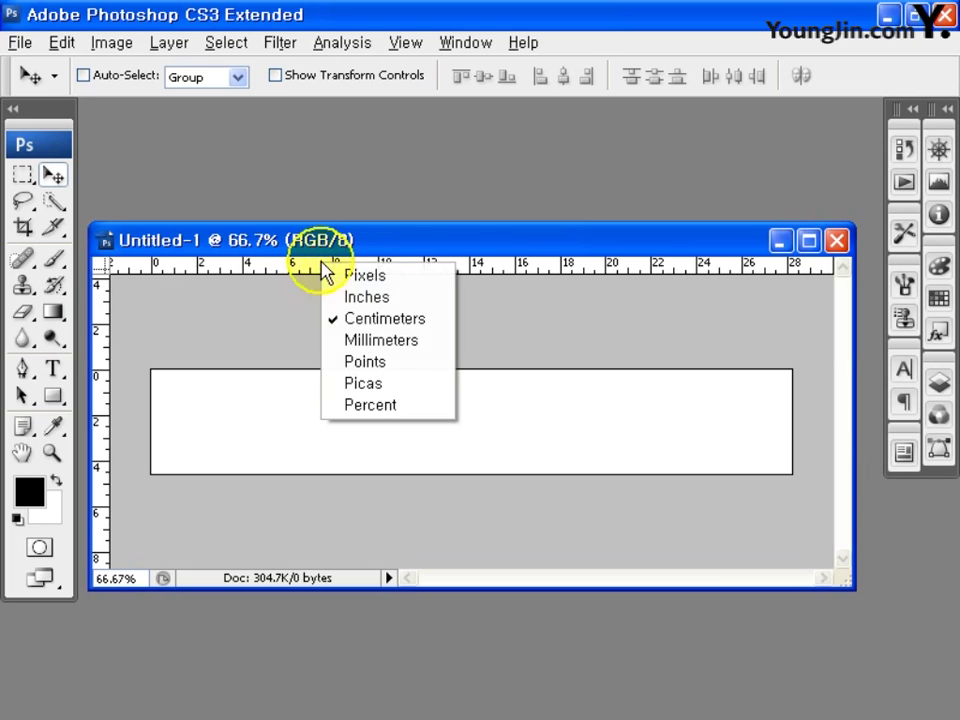
pyautogui.click(360, 364)
pyautogui.rightClick(357, 269)
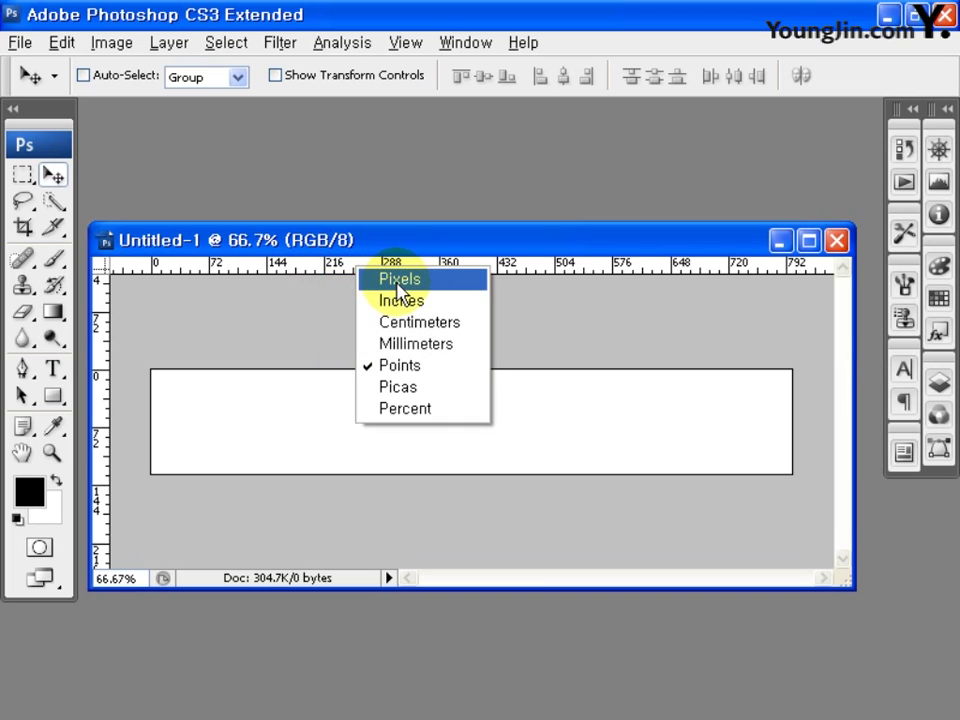
pyautogui.click(400, 280)
pyautogui.rightClick(378, 266)
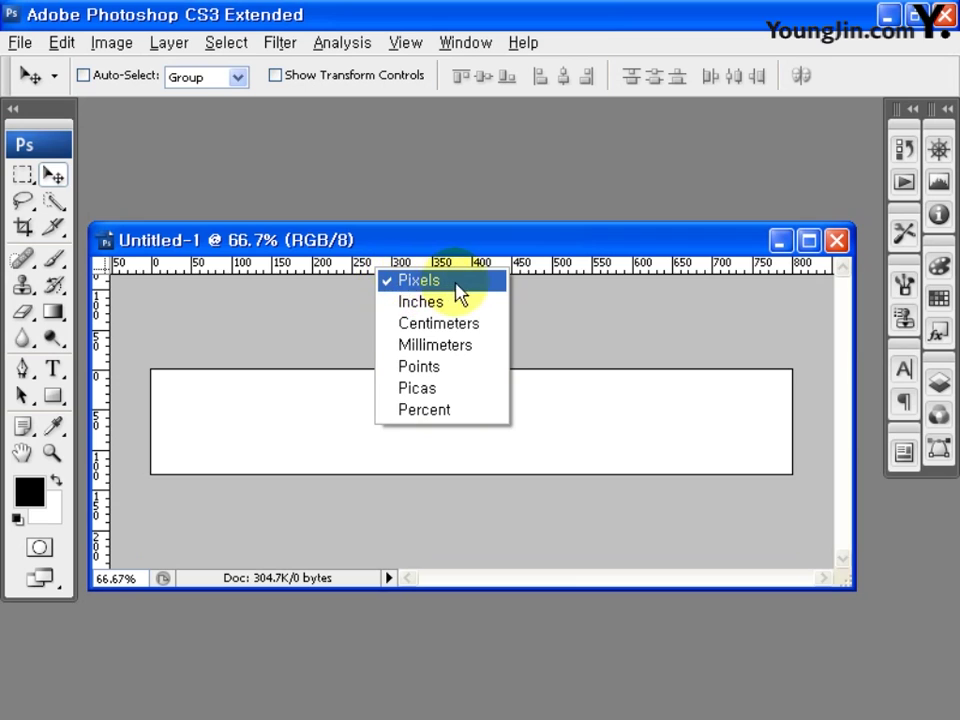
pyautogui.click(560, 295)
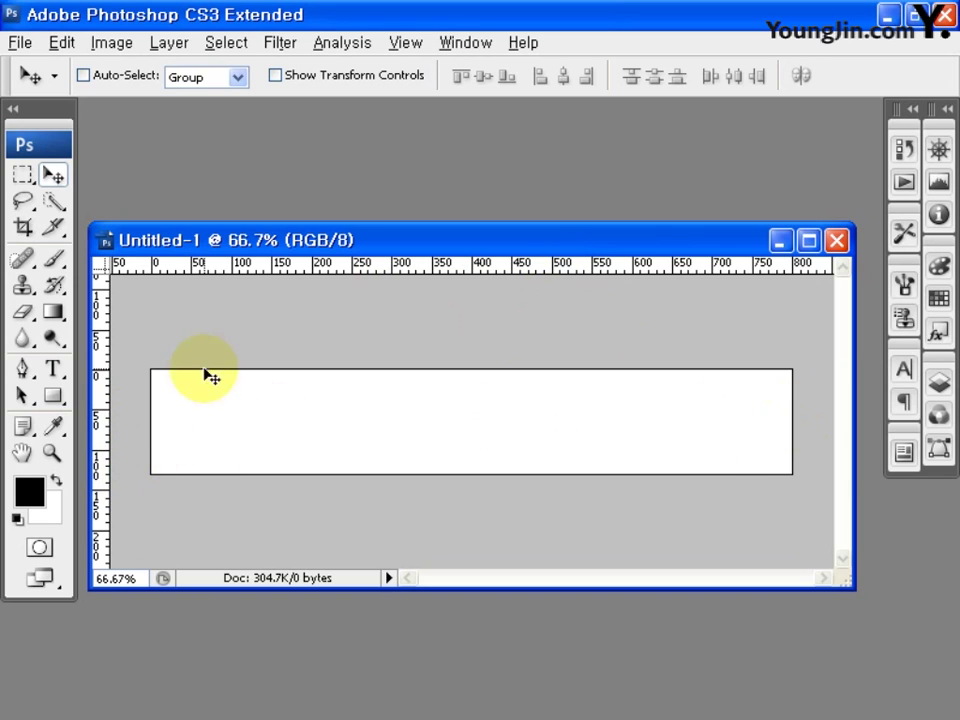
# - Show the Info panel and place a horizontal guide at Y 60 pixels
pyautogui.click(465, 43)
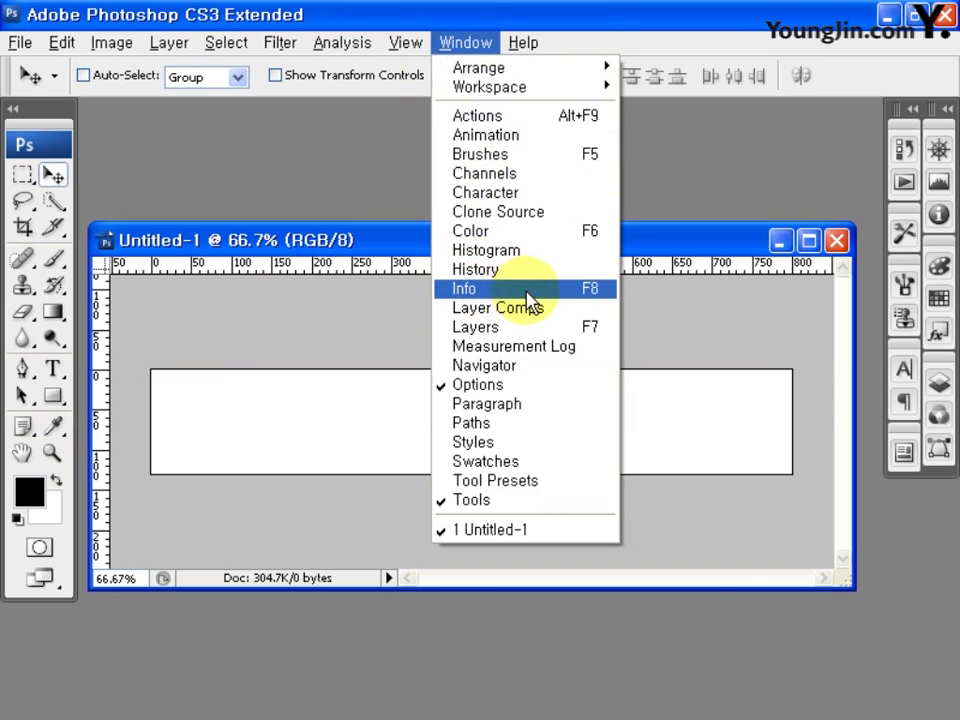
pyautogui.click(573, 289)
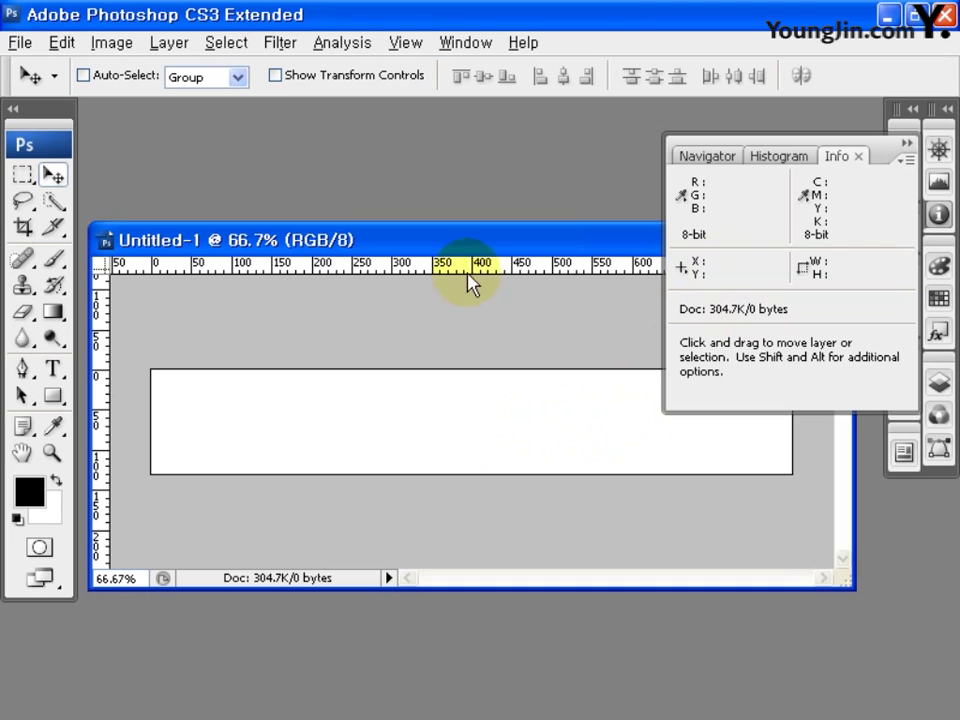
pyautogui.moveTo(468, 268); pyautogui.dragTo(462, 426)
pyautogui.click(52, 453)
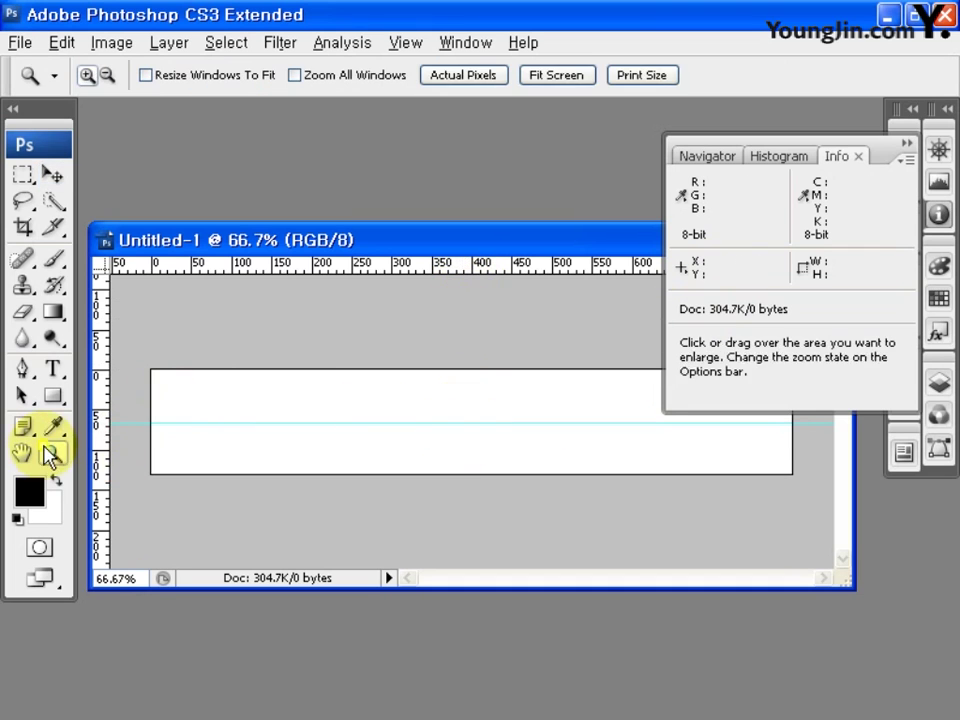
pyautogui.doubleClick(343, 437)
pyautogui.press('v')
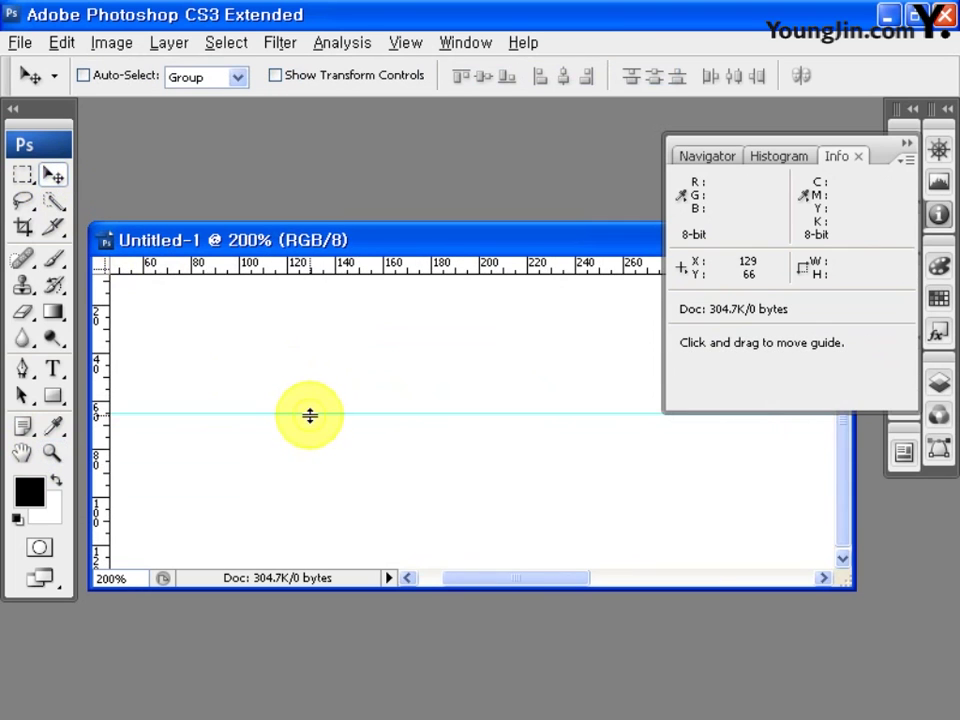
pyautogui.moveTo(311, 413); pyautogui.dragTo(305, 401)
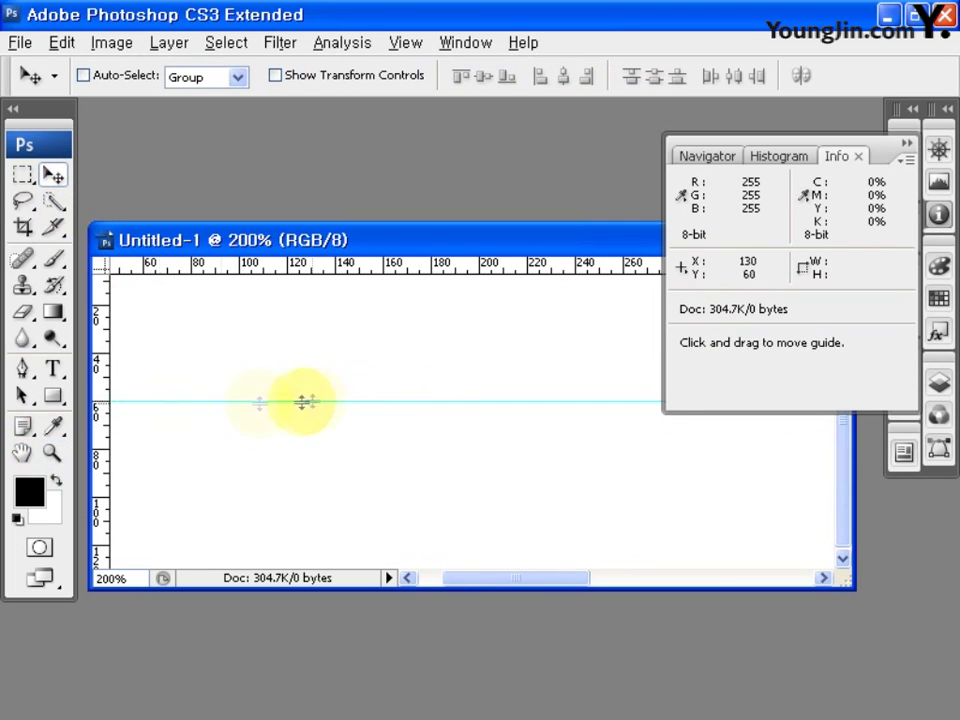
# - Place a vertical guide at X 180 pixels with the whole canvas in view, and collapse the Info panel
pyautogui.doubleClick(21, 454)
pyautogui.click(54, 176)
pyautogui.moveTo(98, 355); pyautogui.dragTo(274, 348)
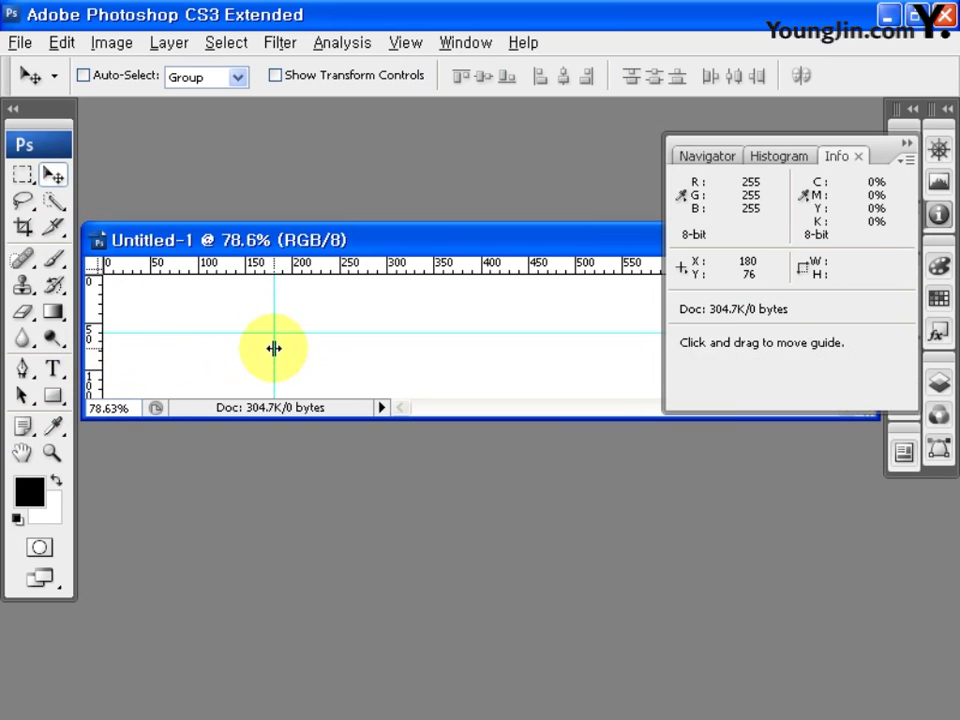
pyautogui.click(907, 144)
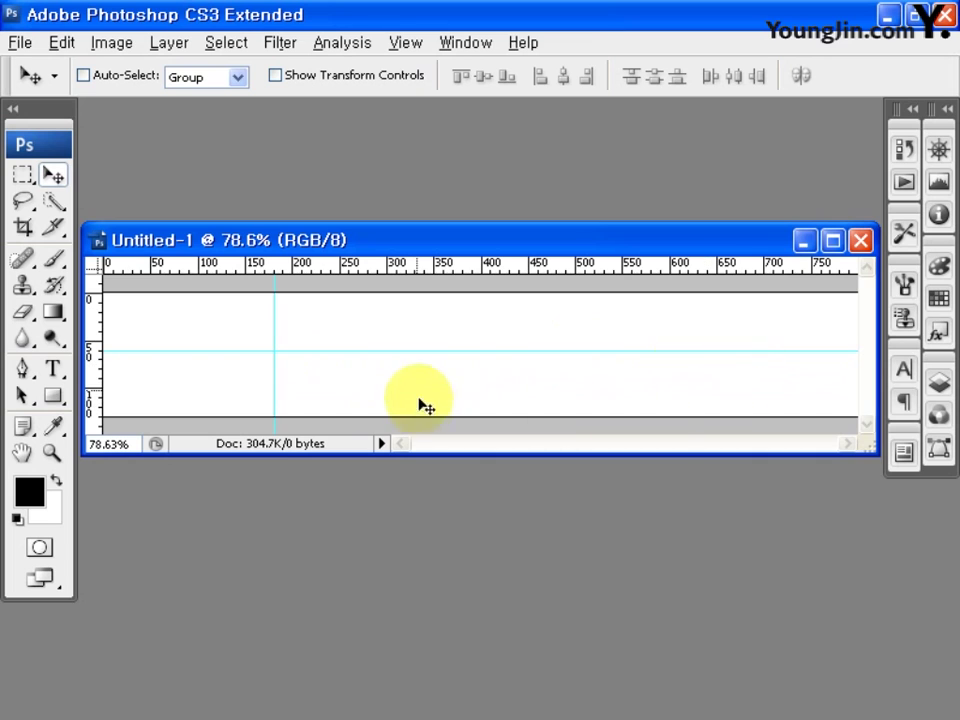
# - Show the Layers panel as a floating panel below the document and add a new empty layer
pyautogui.click(455, 45)
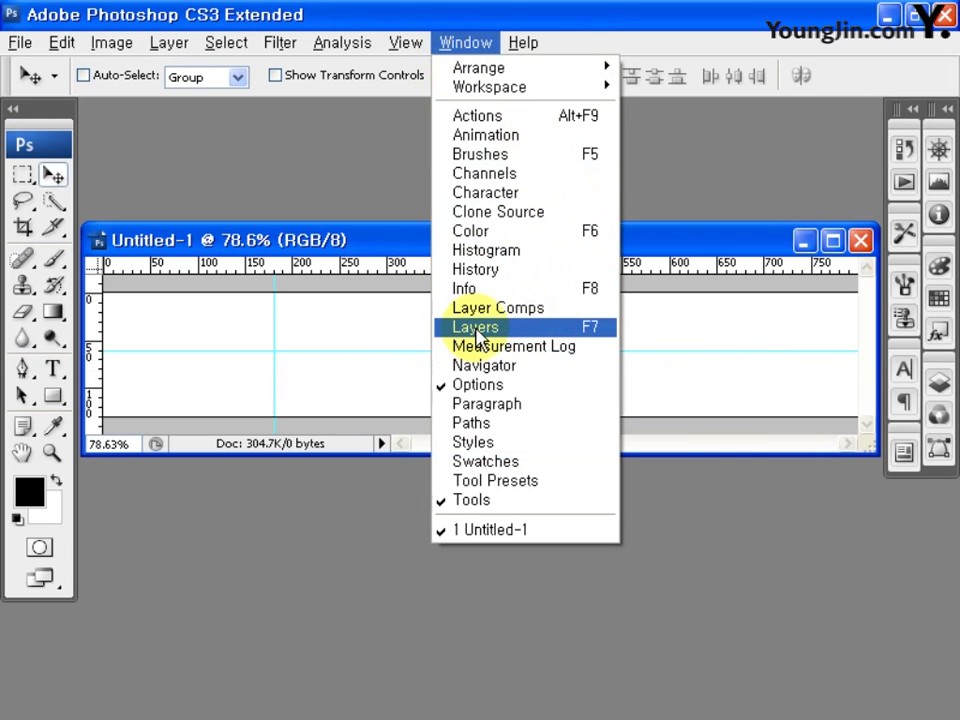
pyautogui.click(575, 330)
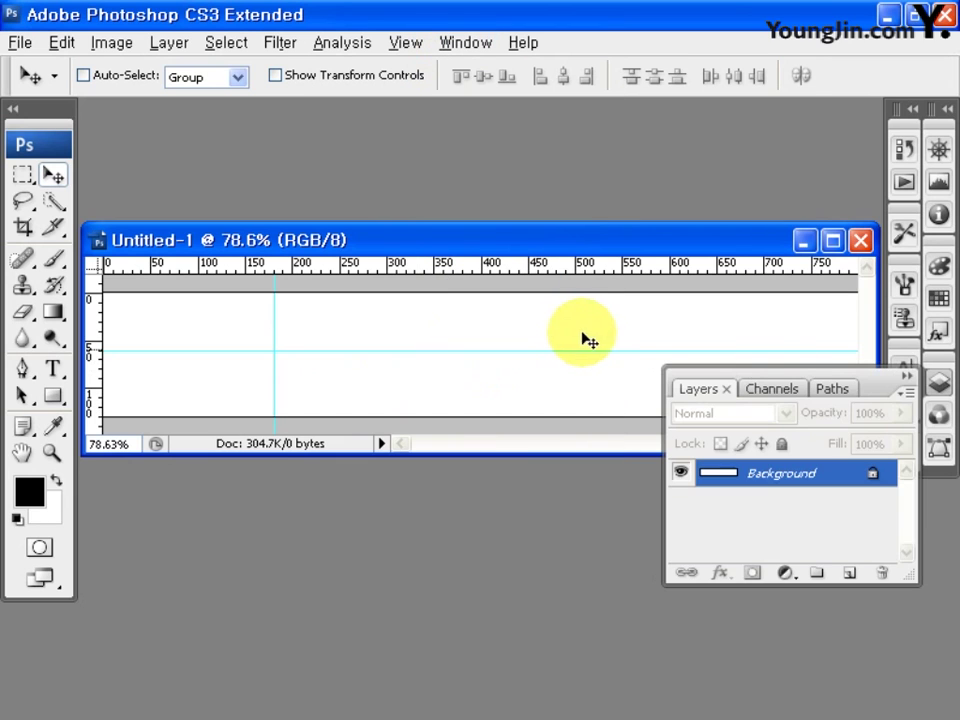
pyautogui.moveTo(870, 388); pyautogui.dragTo(789, 499)
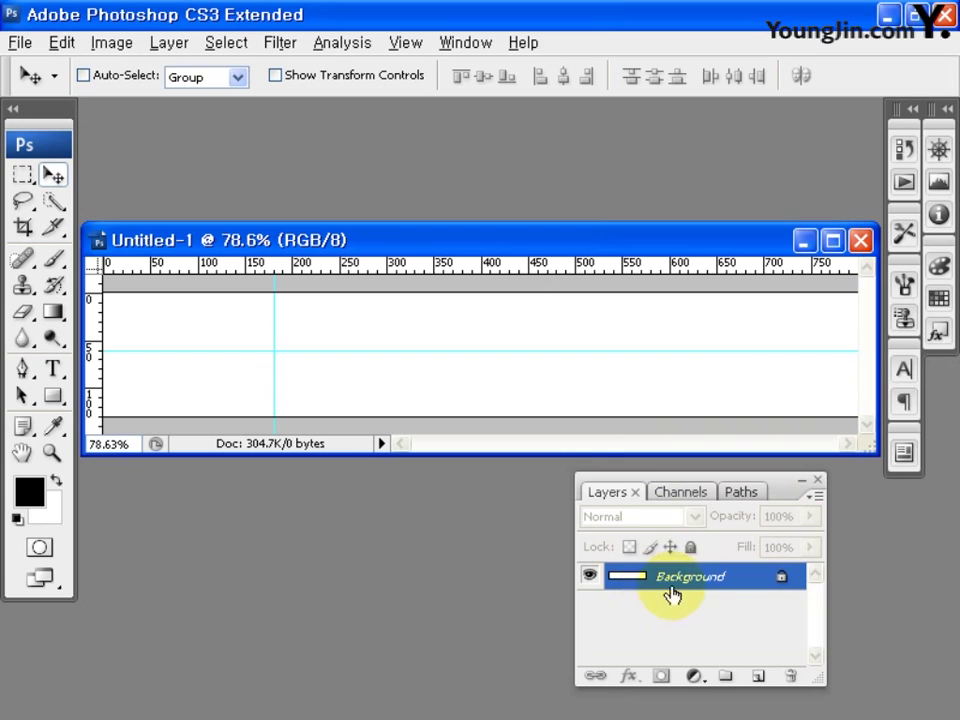
pyautogui.click(759, 677)
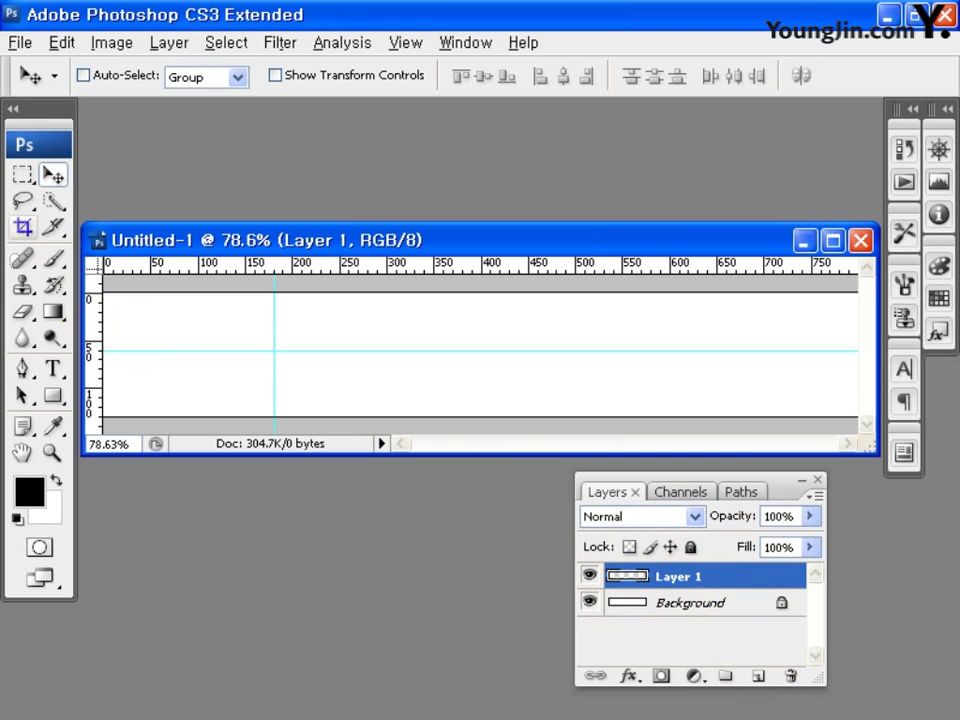
# - Select the rectangular area from the guide intersection to the canvas's lower-right corner with the Rectangular Marquee in Normal style
pyautogui.click(23, 177)
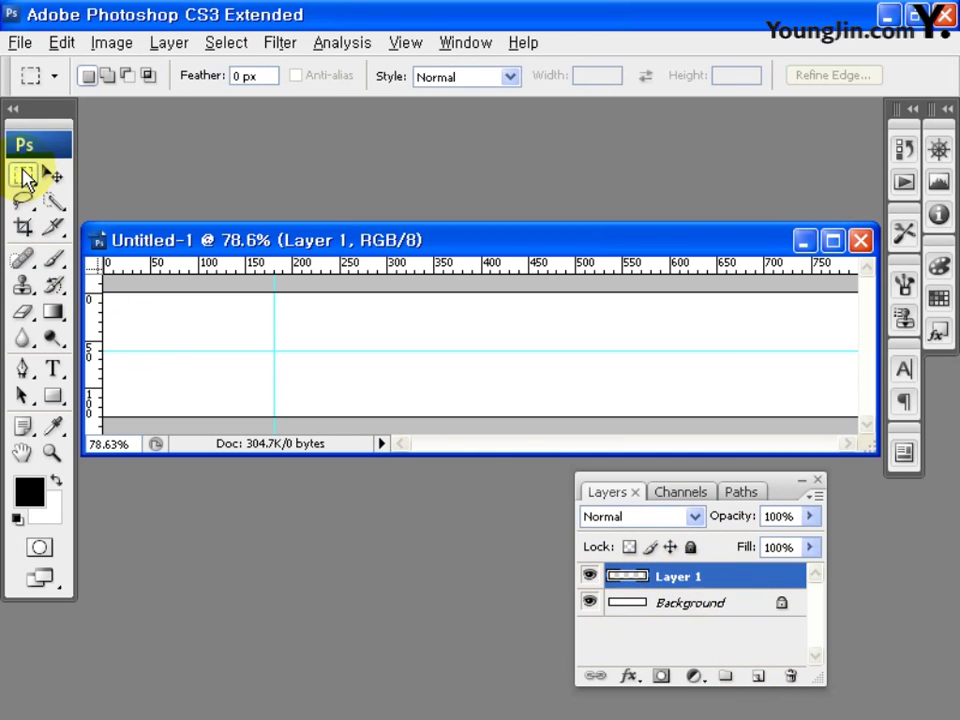
pyautogui.click(509, 77)
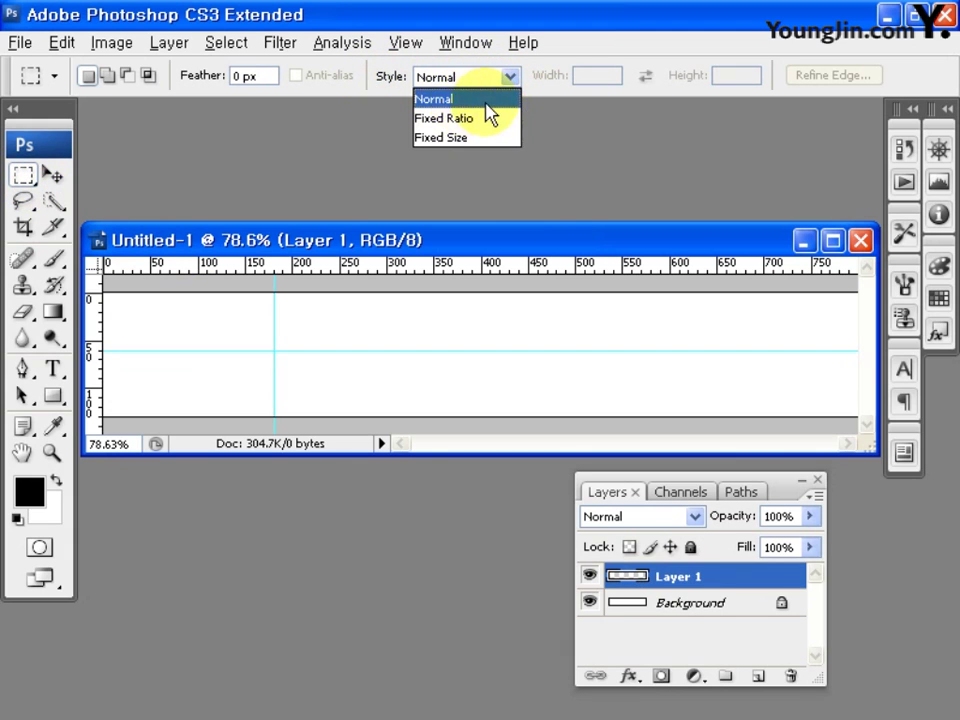
pyautogui.click(485, 99)
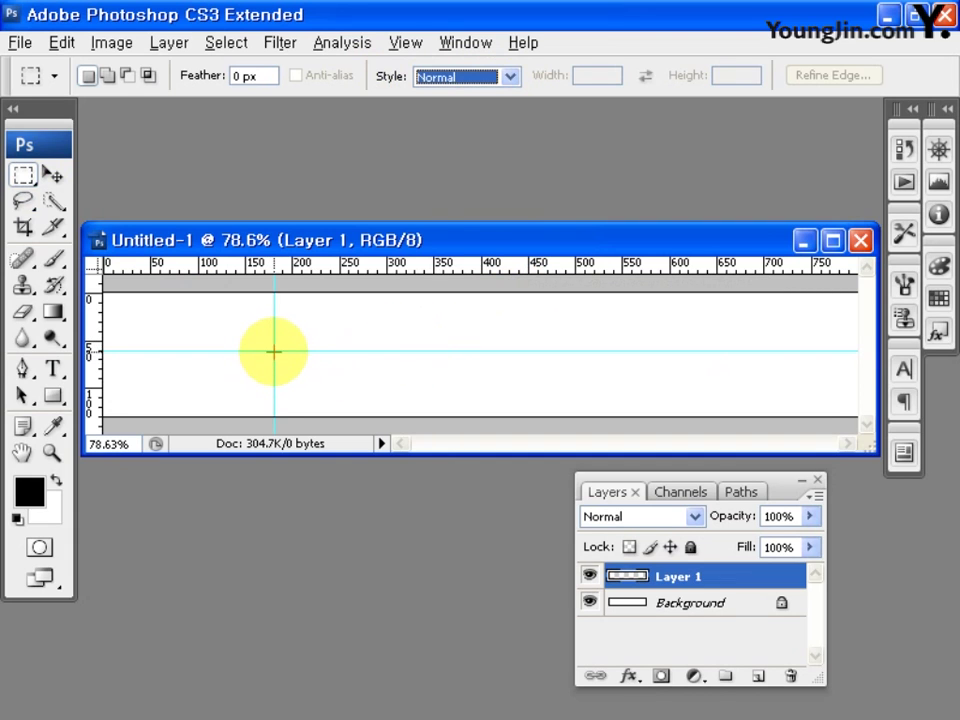
pyautogui.moveTo(274, 351); pyautogui.dragTo(908, 450)
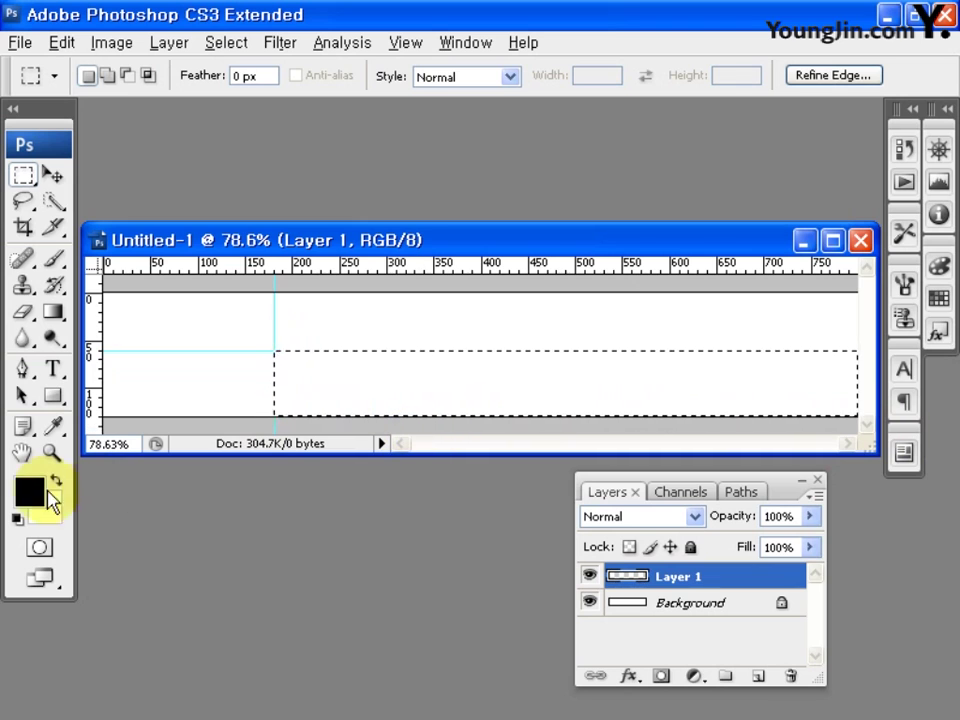
# - Set the foreground color to #B7A90B and fill the selected area with it on Layer 1
pyautogui.click(30, 490)
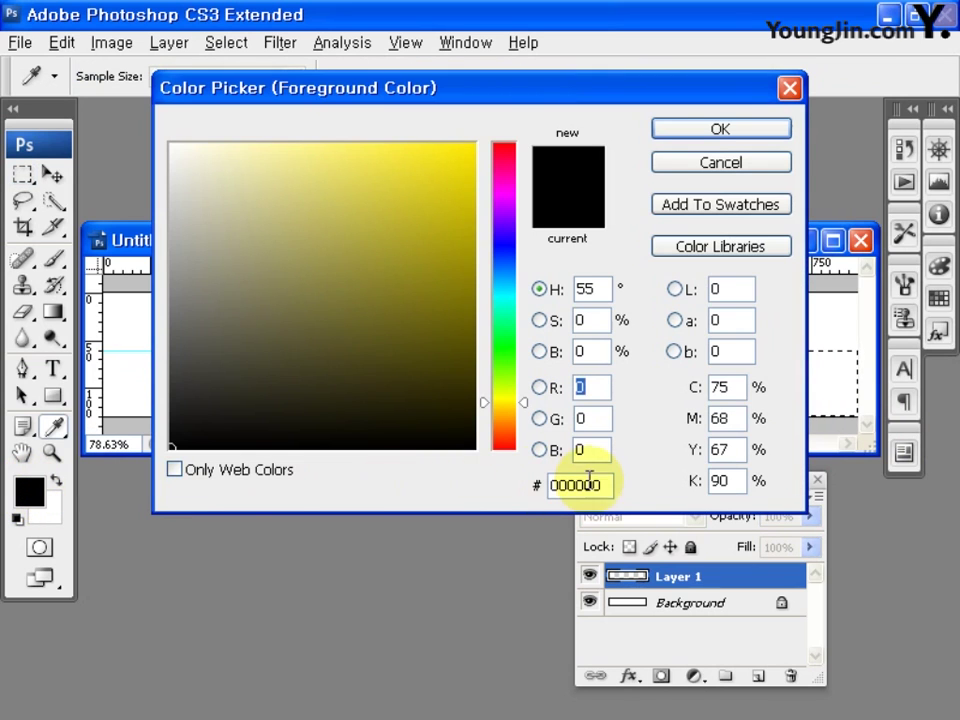
pyautogui.moveTo(605, 485); pyautogui.dragTo(536, 493)
pyautogui.write('B7A90B')
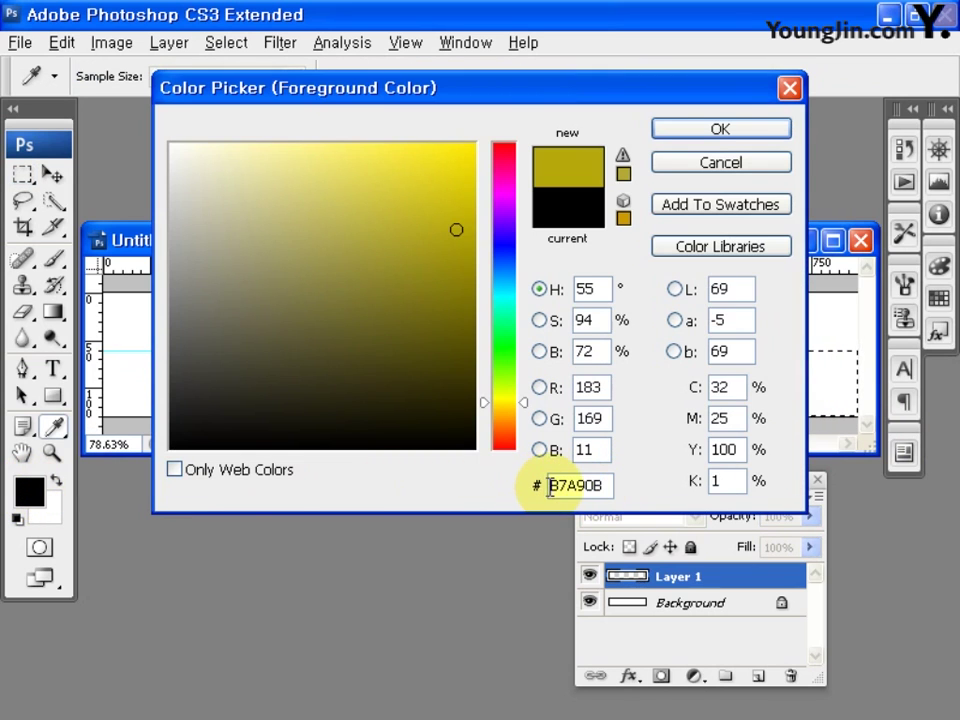
pyautogui.click(734, 134)
pyautogui.moveTo(541, 451); pyautogui.dragTo(541, 451)
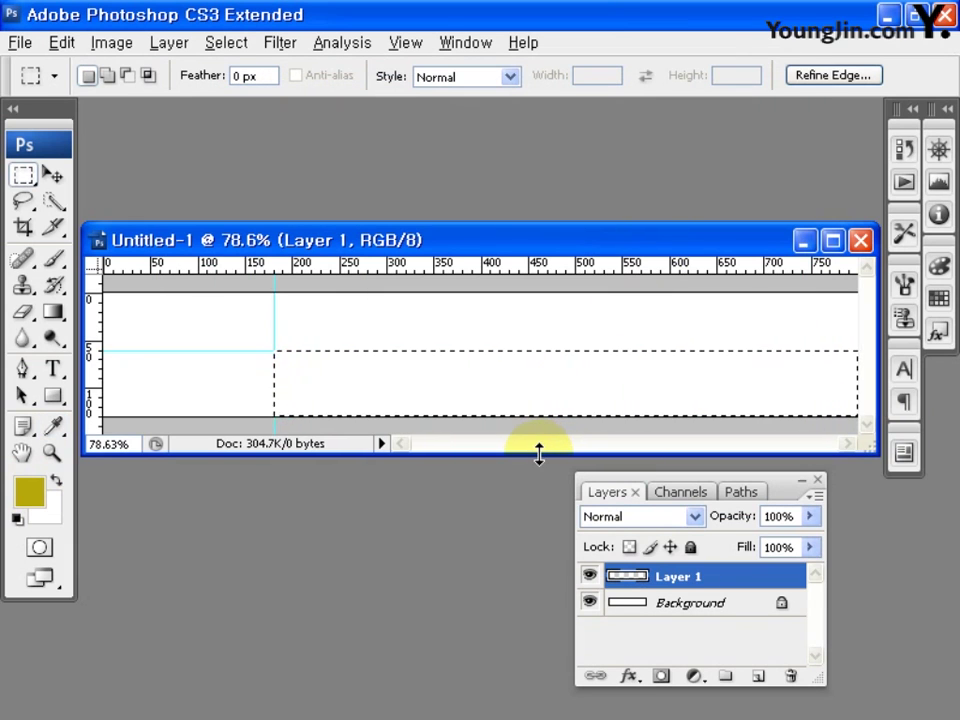
pyautogui.hotkey('alt', 'BackSpace')
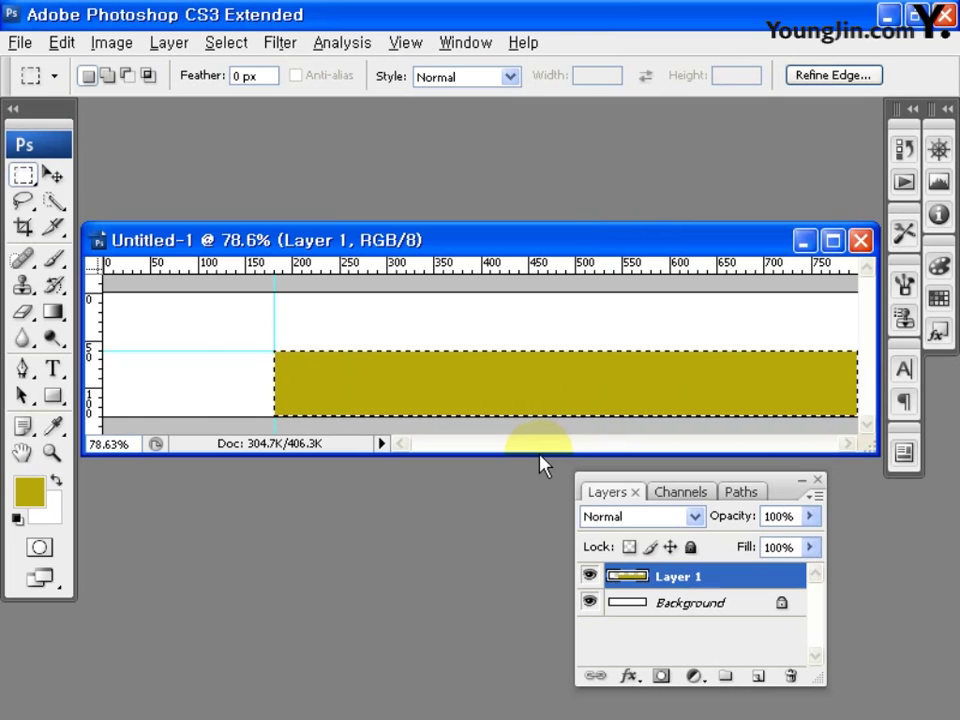
# - Show the Character panel for the Type tool, set the text color to #3B3B3B, and collapse the panel
pyautogui.click(53, 370)
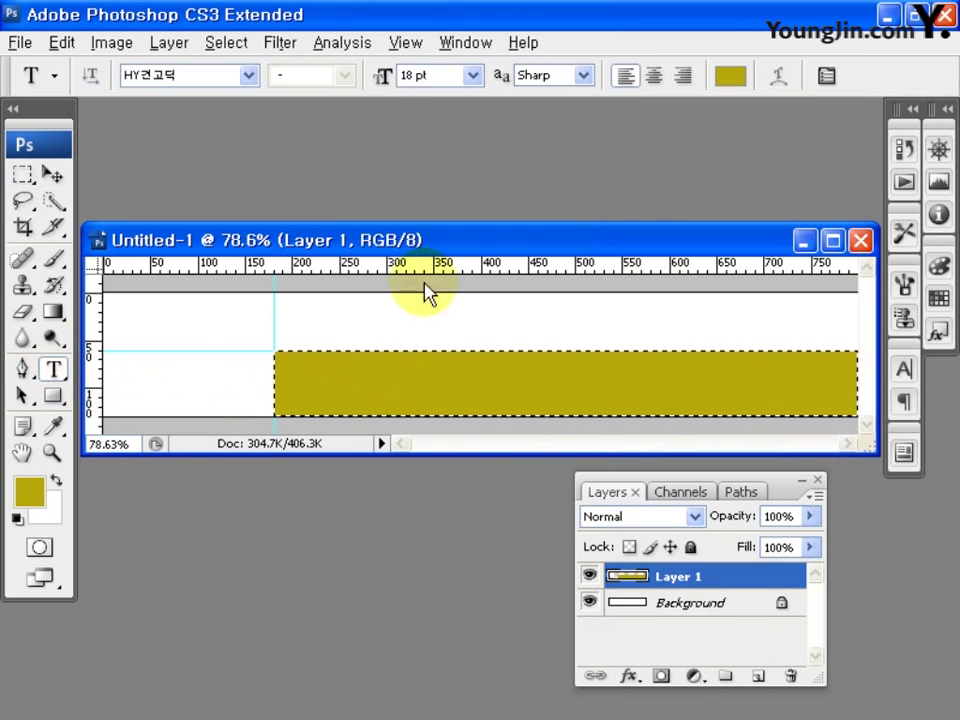
pyautogui.click(455, 43)
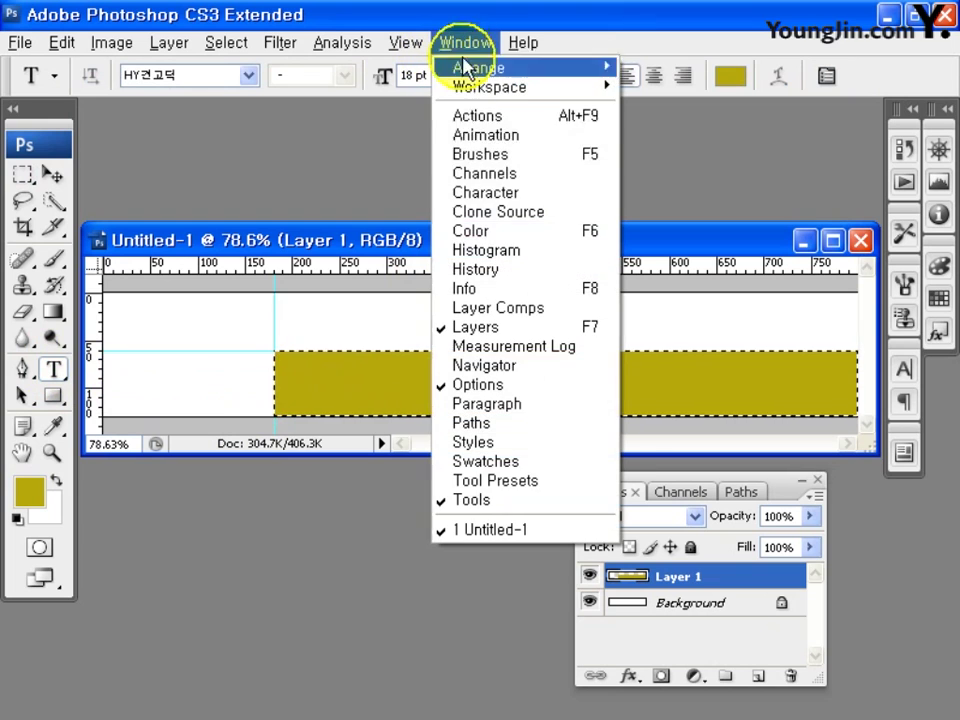
pyautogui.click(497, 200)
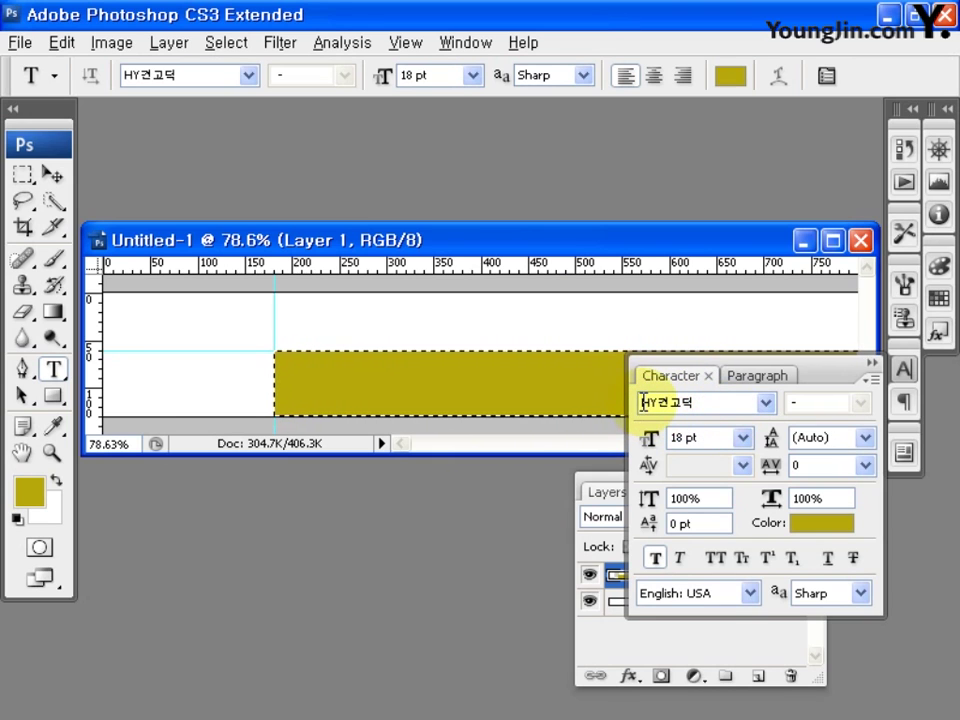
pyautogui.press('Escape')
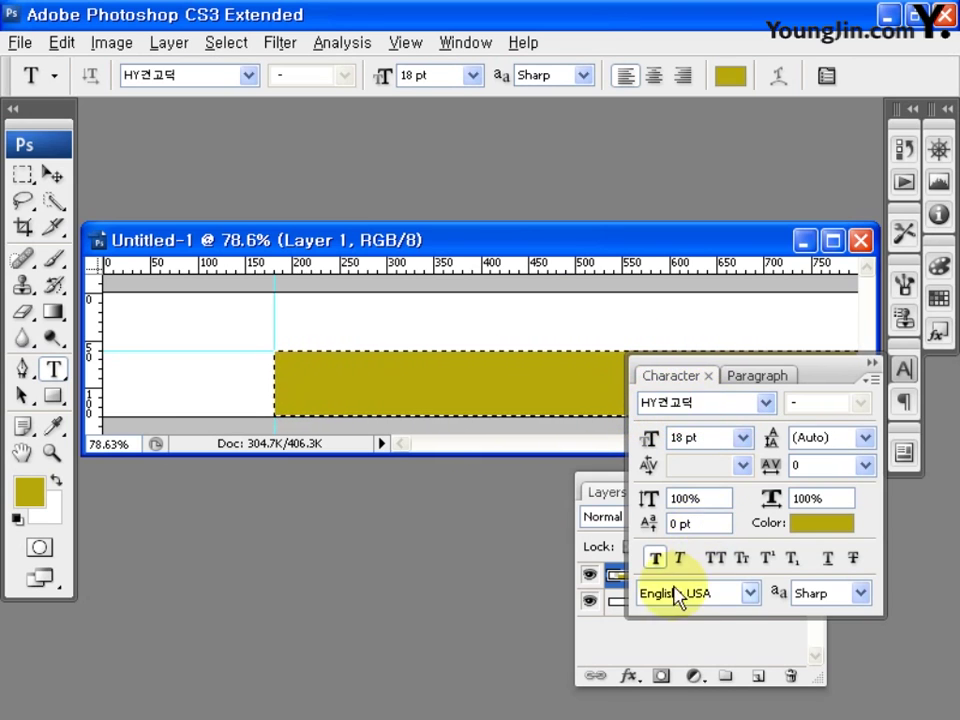
pyautogui.click(820, 524)
pyautogui.doubleClick(408, 645)
pyautogui.write('3')
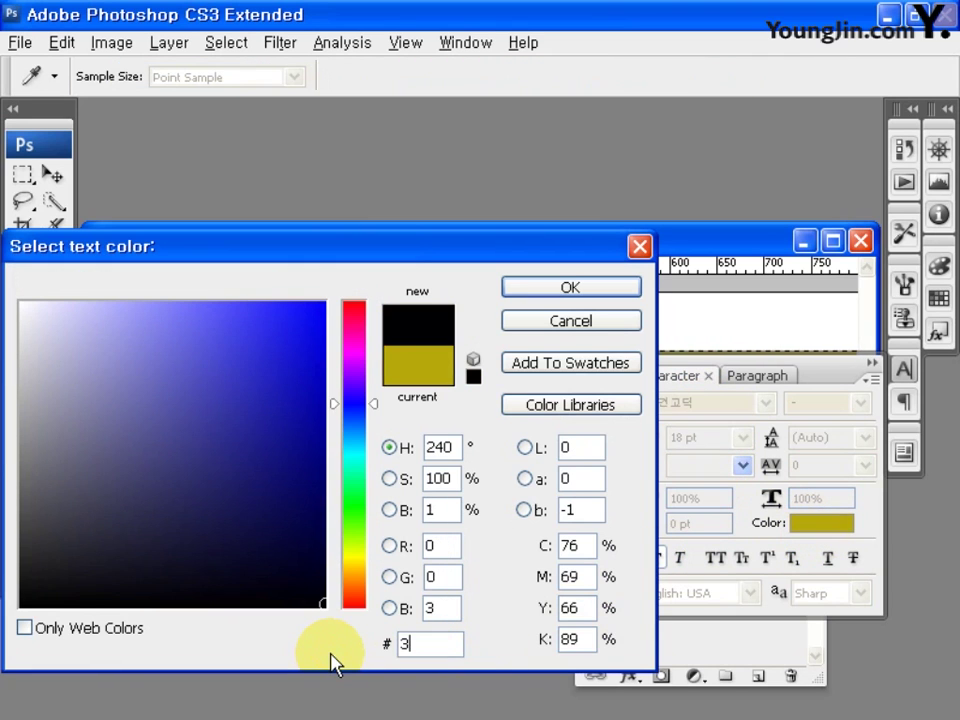
pyautogui.write('B3B3B')
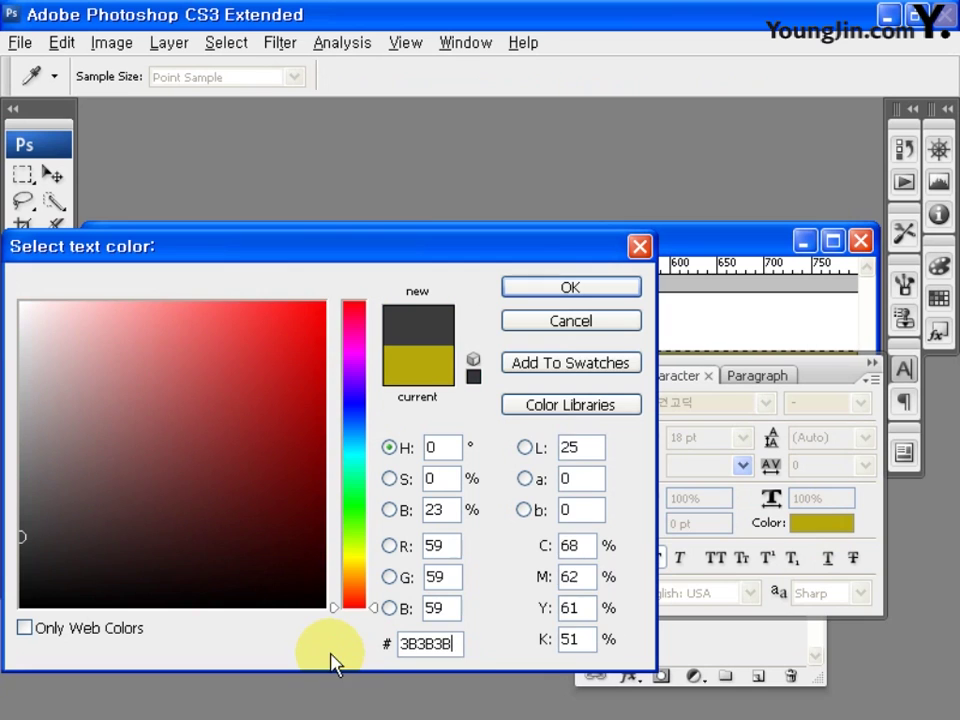
pyautogui.click(596, 290)
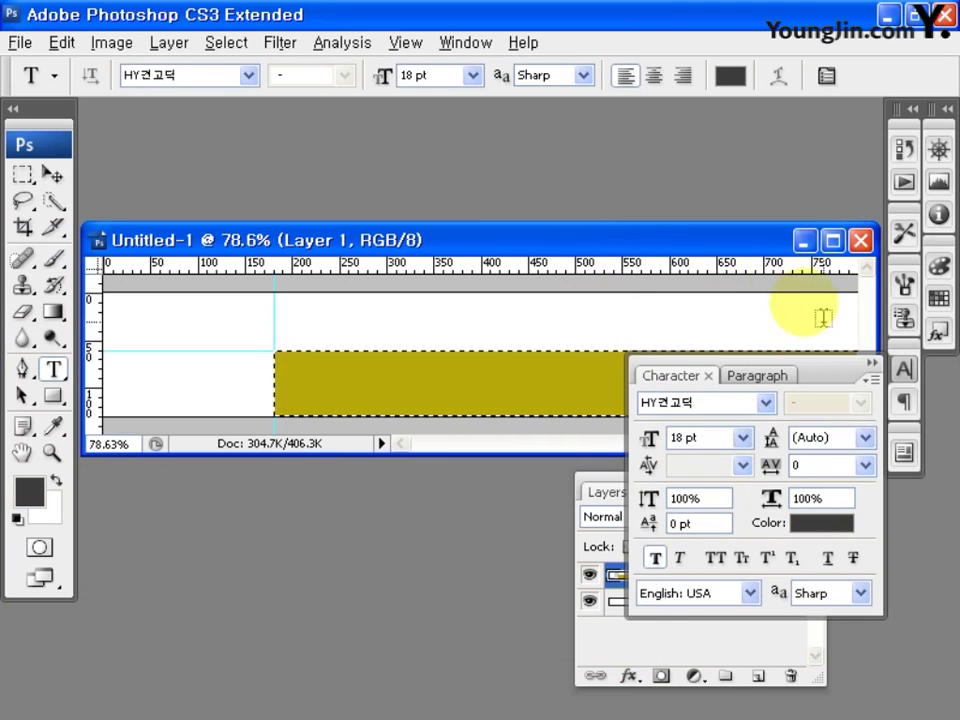
pyautogui.click(872, 365)
# - Deselect and add the text "회사소개 나전칠기란? 샘플갤러리 커뮤니티 온라인문의" on the olive bar, with widened gaps between the menu items
pyautogui.click(306, 386)
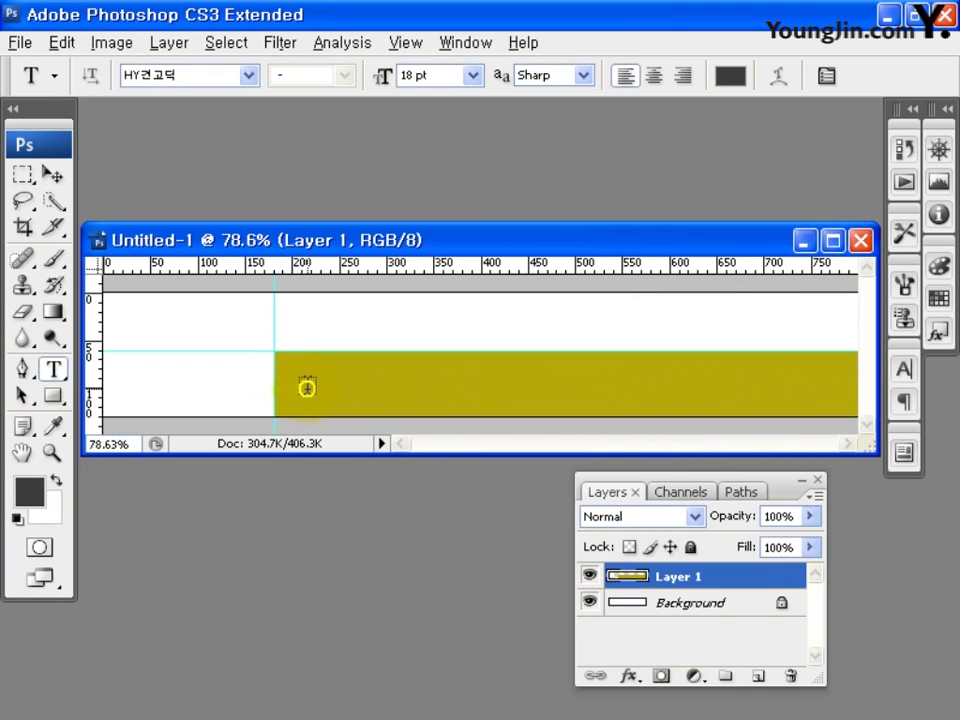
pyautogui.write('회사소개 나전칠')
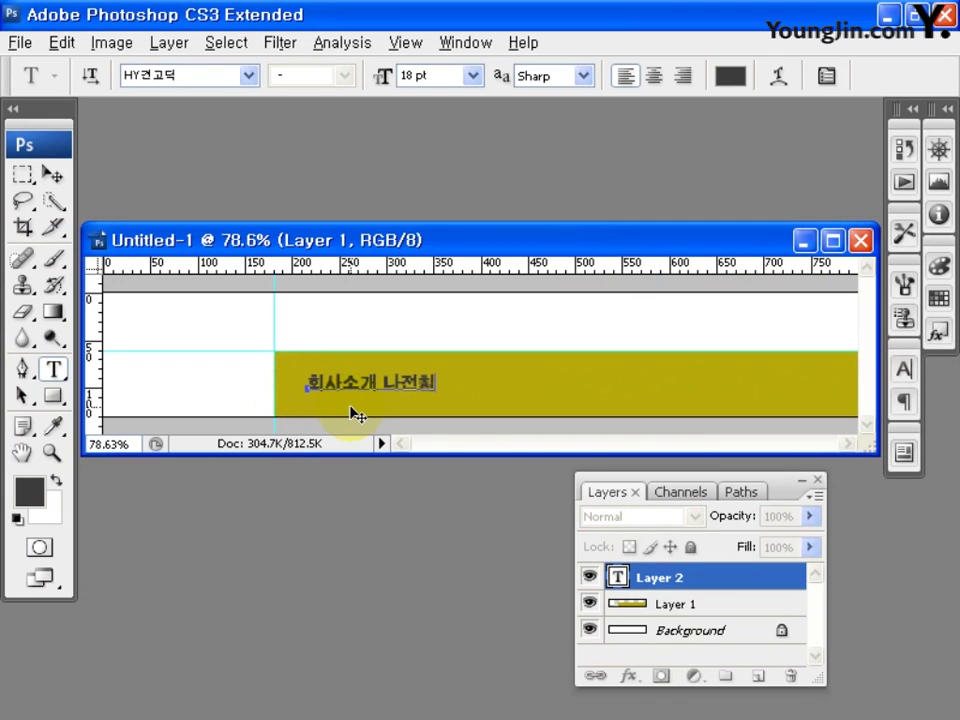
pyautogui.write('기란? 색프')
pyautogui.write('갤러리 커뮤니티')
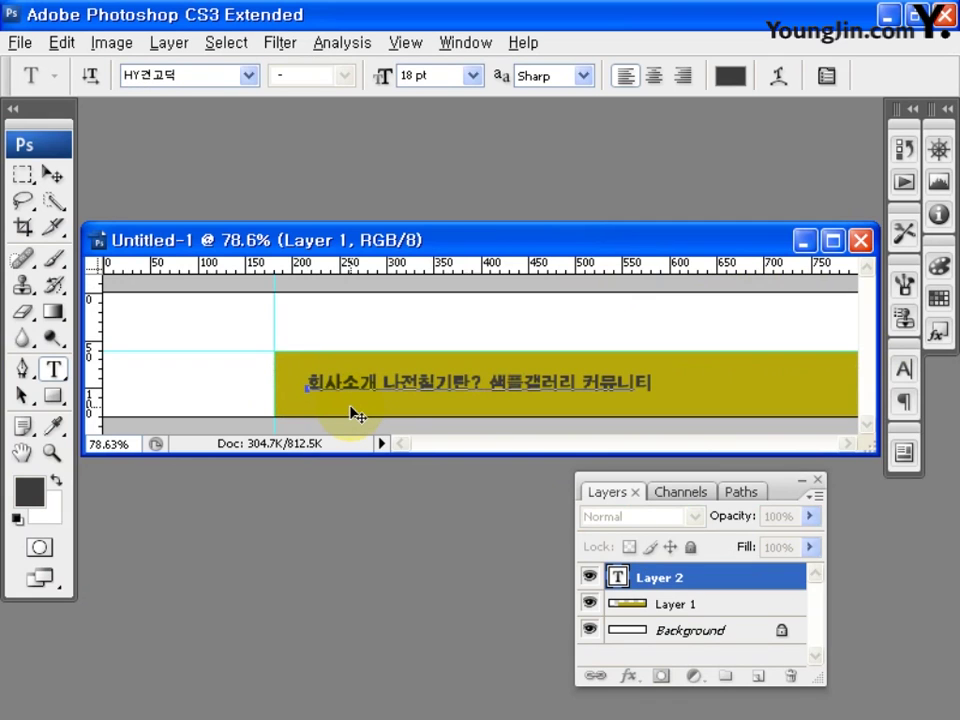
pyautogui.write(' 온라인문의')
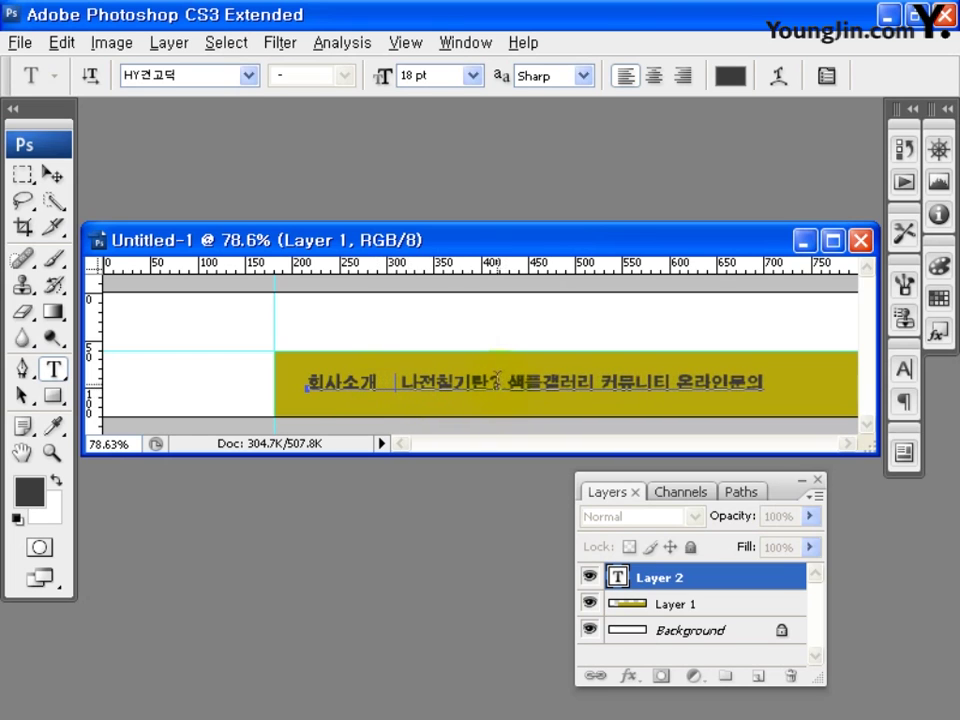
pyautogui.click(497, 384)
pyautogui.click(690, 384)
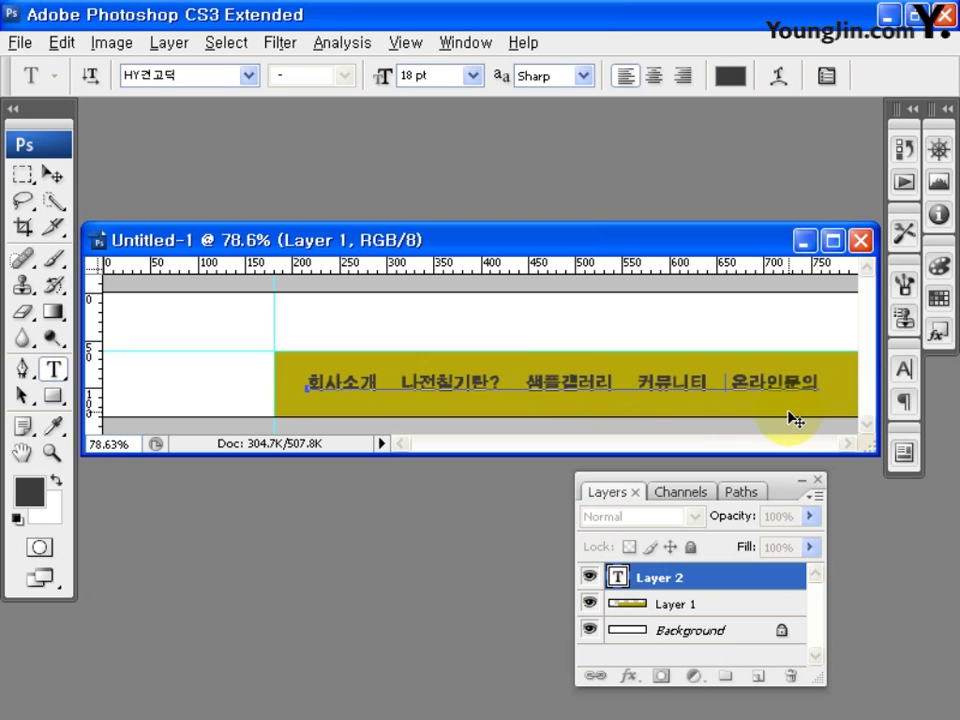
pyautogui.hotkey('ctrl', 'Return')
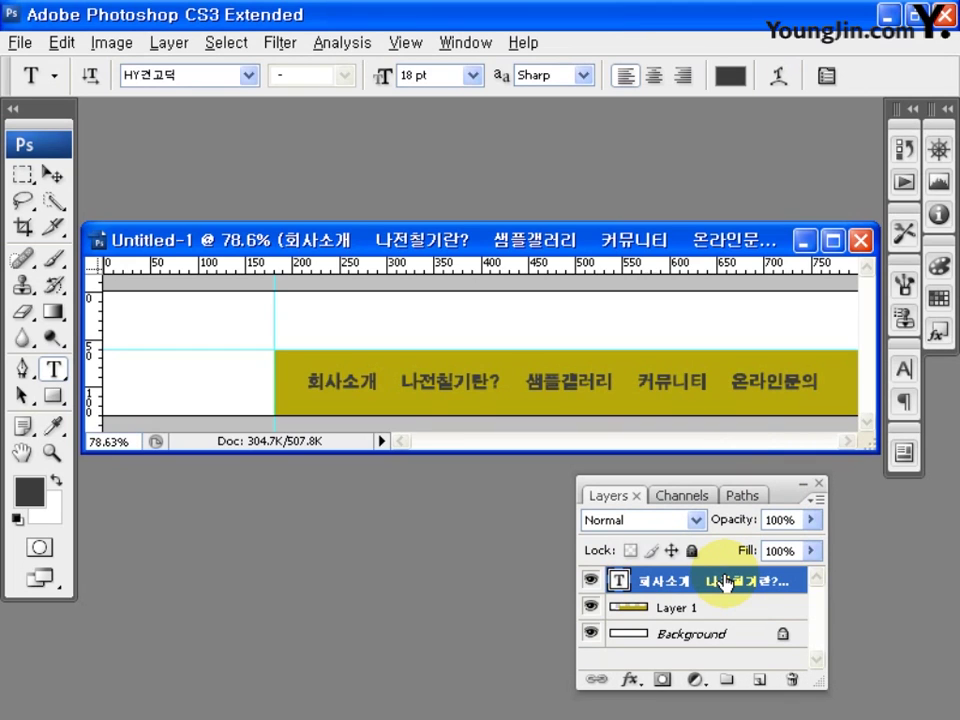
# - Duplicate the menu text layer, set the copy's text color to white (#ffffff), and collapse the Character panel
pyautogui.hotkey('ctrl', 'j')
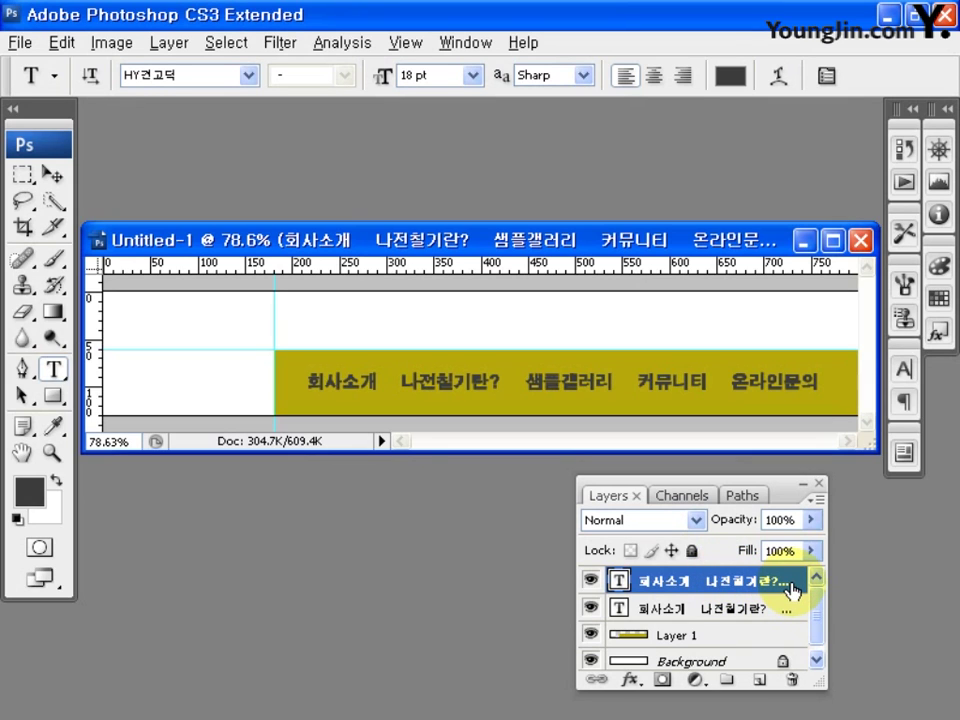
pyautogui.click(906, 374)
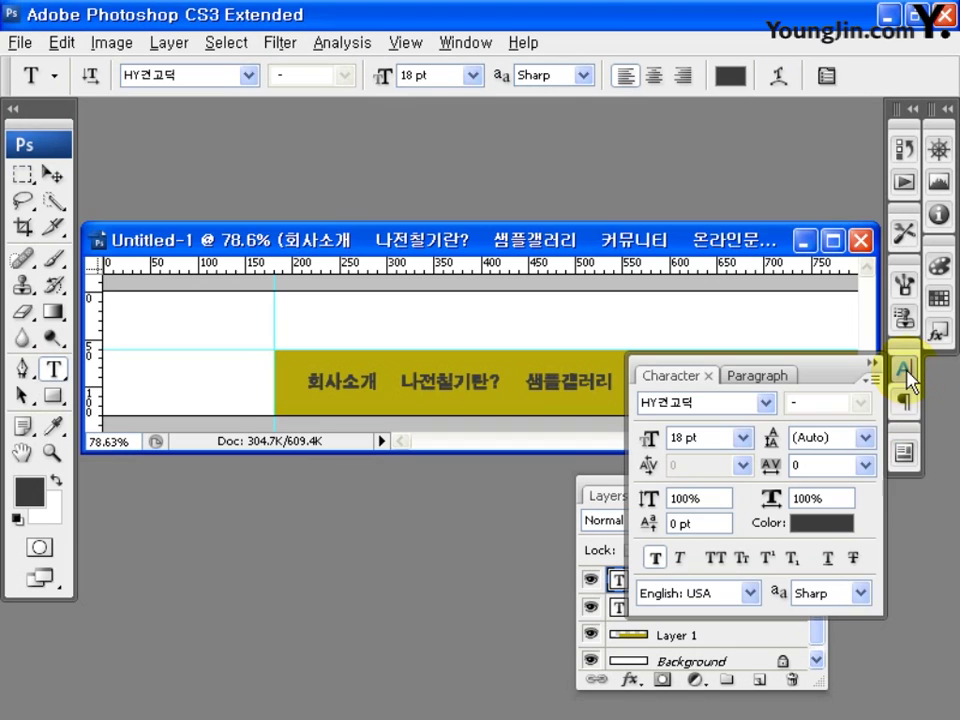
pyautogui.click(826, 530)
pyautogui.click(690, 204)
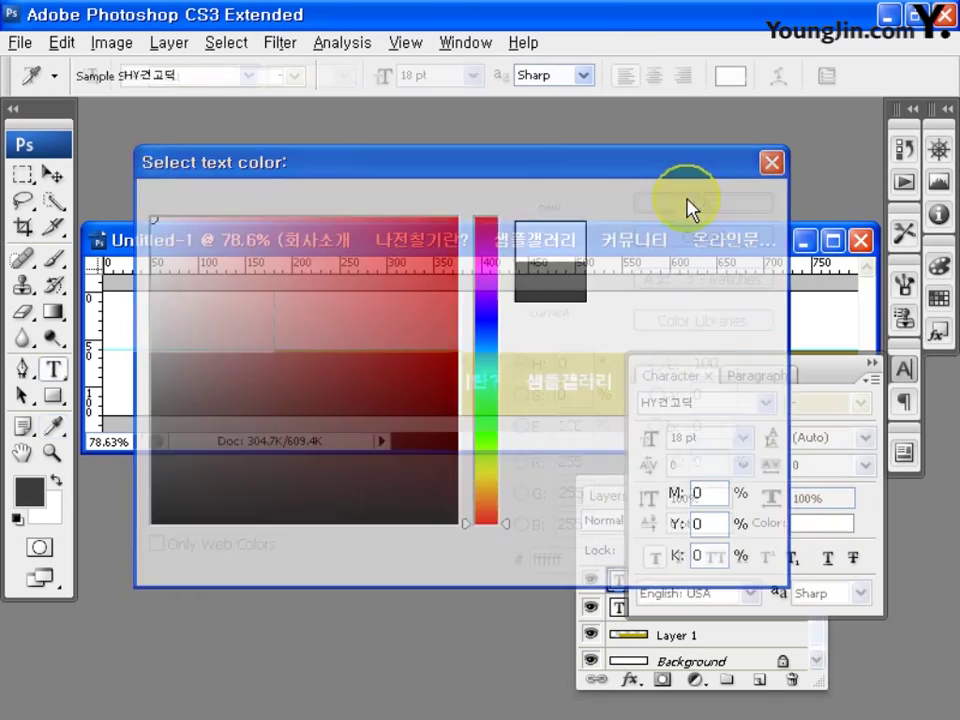
pyautogui.click(870, 368)
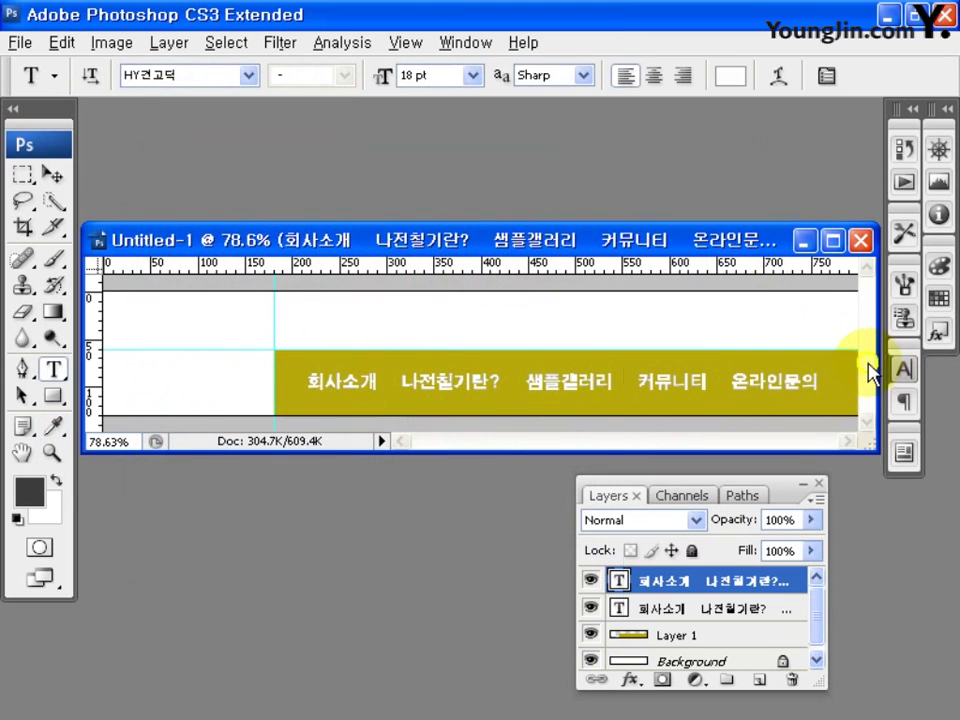
# - Place the Illustrator file logo from the al folder into the document, cropped to its Bounding Box
pyautogui.click(21, 43)
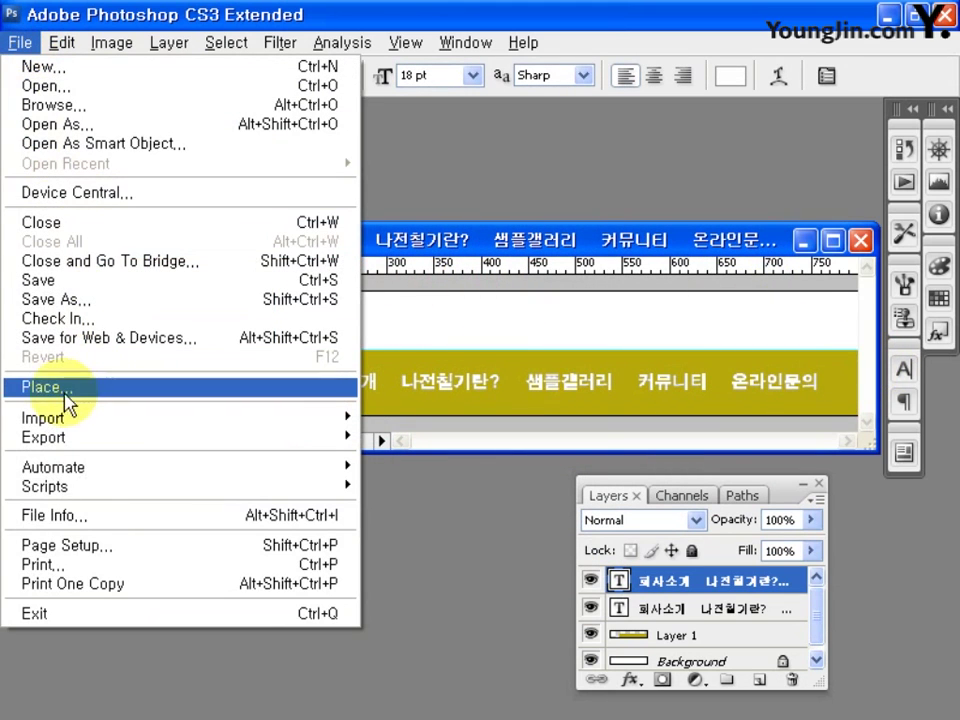
pyautogui.click(255, 388)
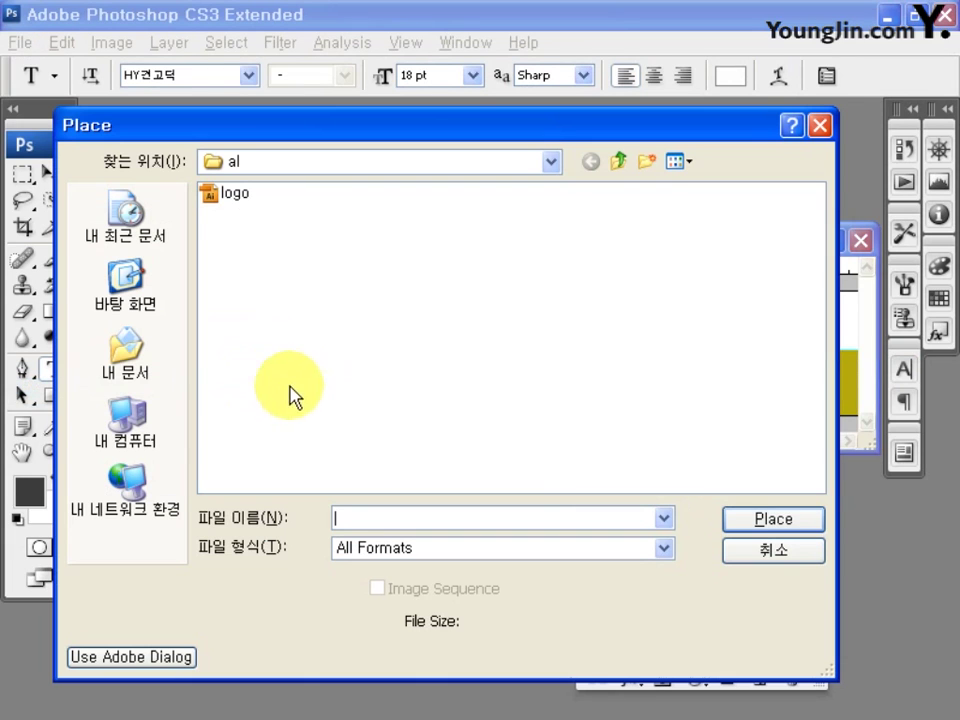
pyautogui.click(238, 196)
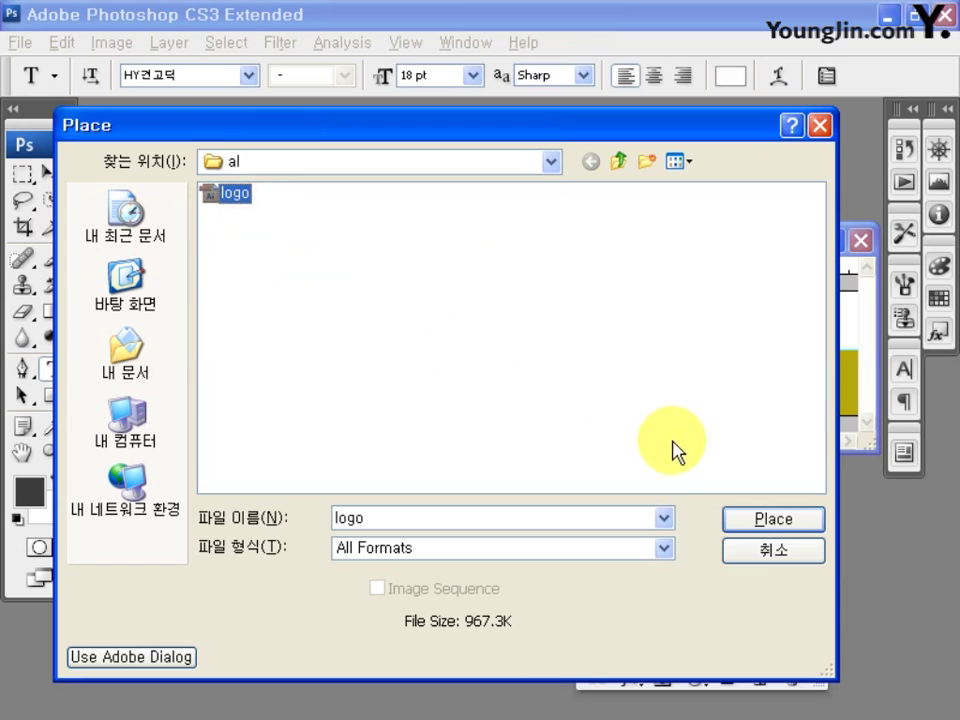
pyautogui.click(790, 527)
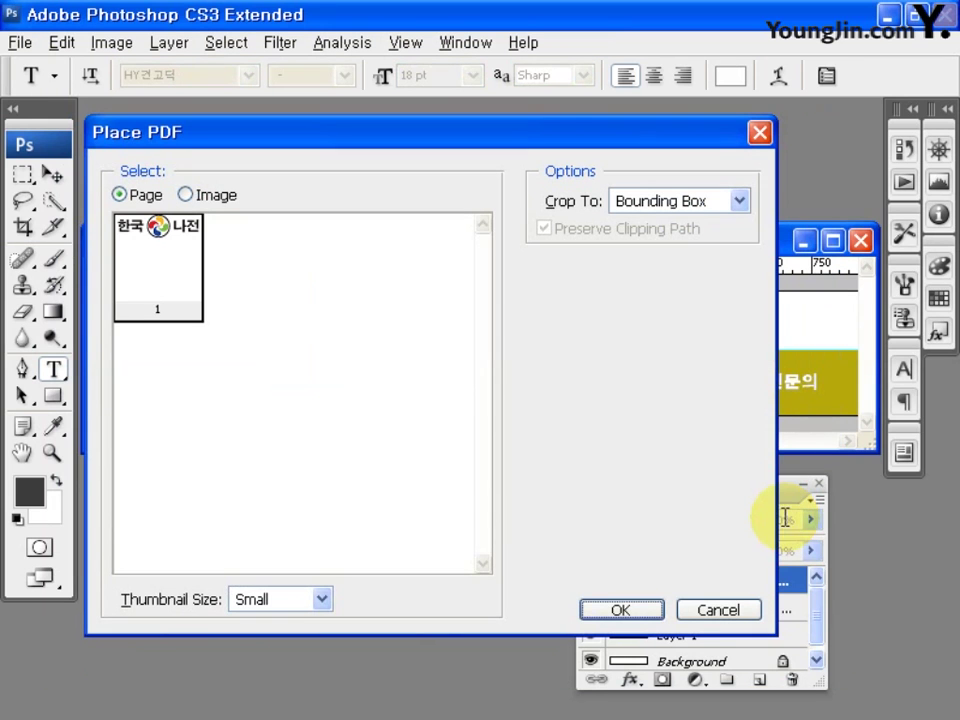
pyautogui.click(617, 612)
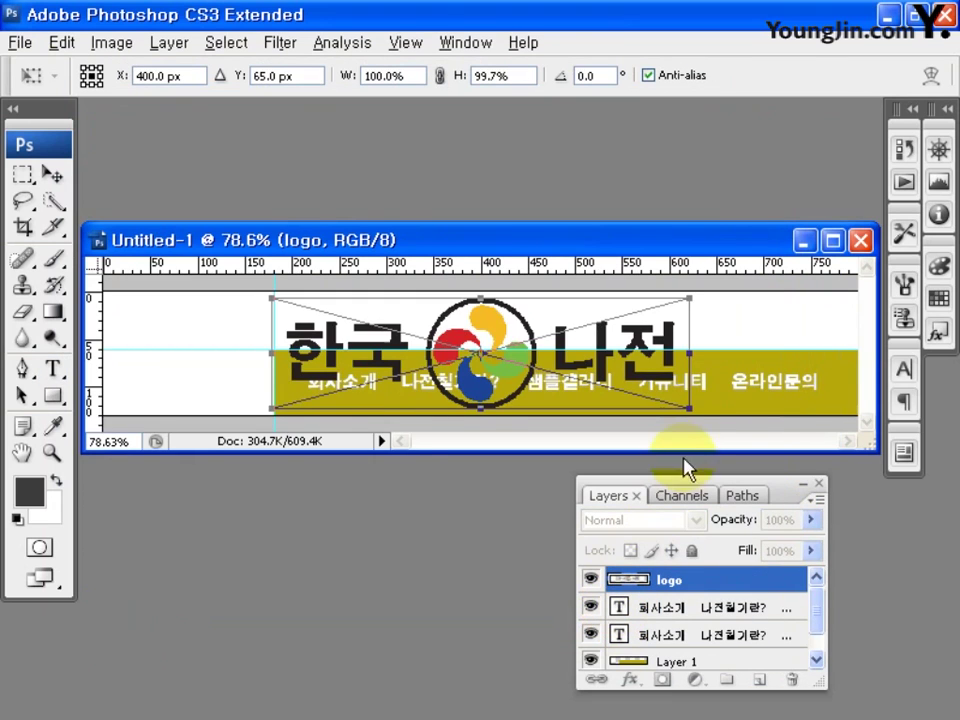
# - Scale the placed logo to about 38% and position it in the canvas's upper-left area bounded by the guides
pyautogui.moveTo(686, 406); pyautogui.dragTo(270, 330)
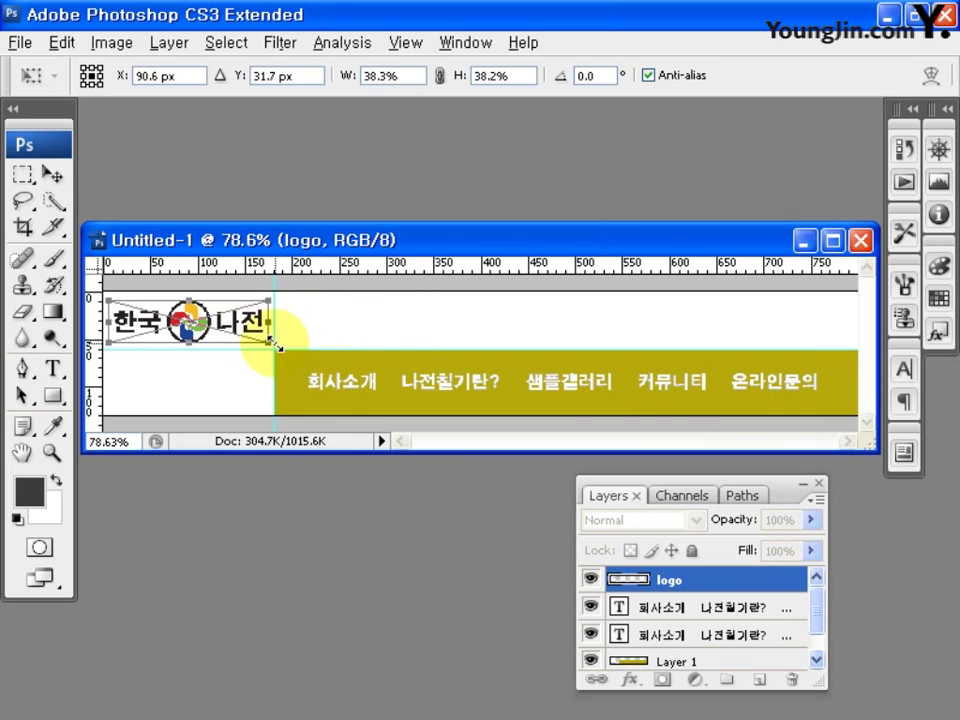
pyautogui.press('Return')
pyautogui.press('t')
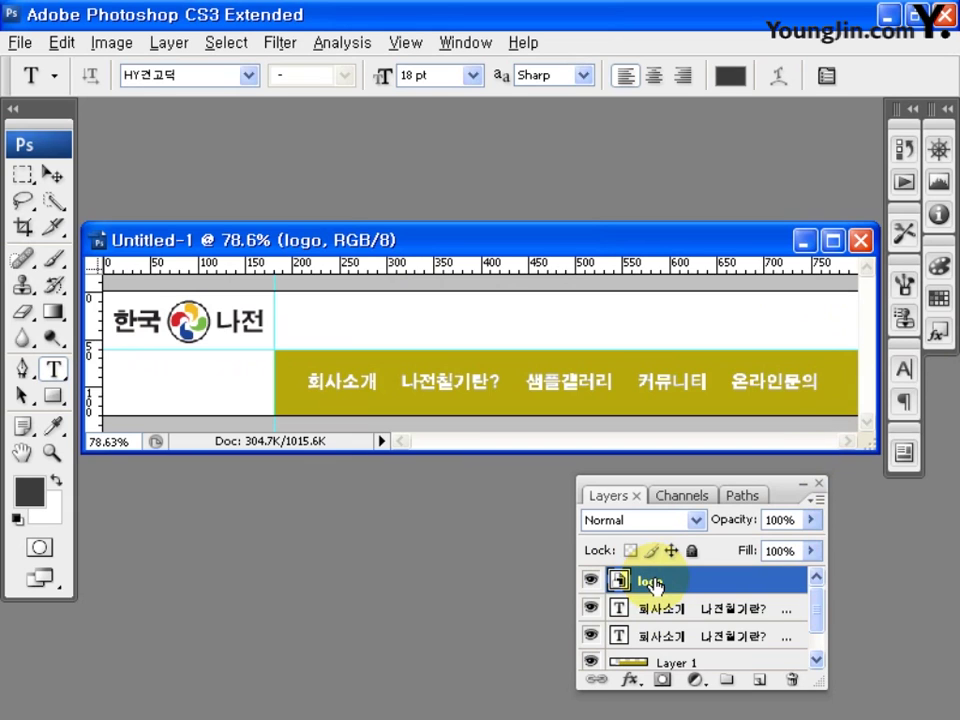
# - Duplicate the logo layer and move the copy just right of the vertical guide, above the menu bar
pyautogui.hotkey('ctrl', 'j')
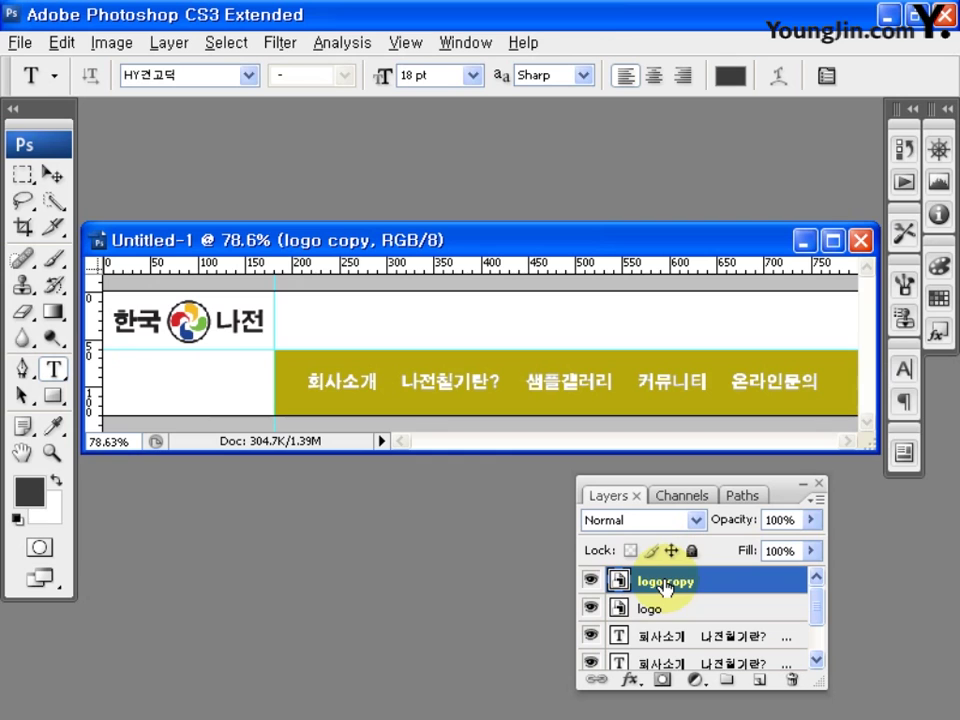
pyautogui.click(53, 175)
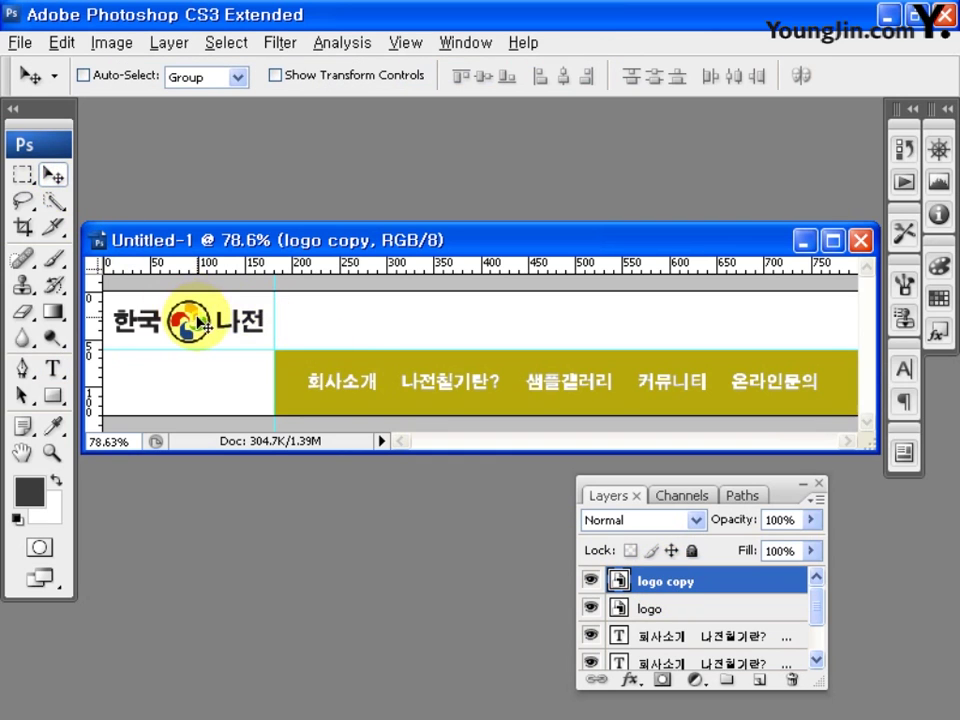
pyautogui.moveTo(200, 321); pyautogui.dragTo(373, 322)
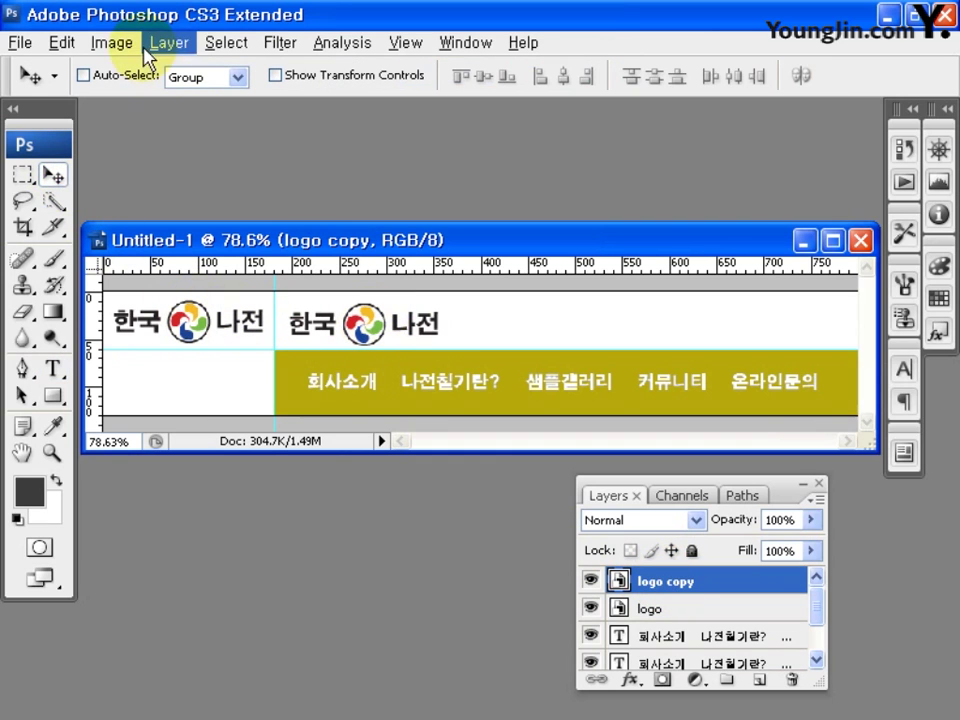
# - Enlarge the logo copy proportionally with Free Transform so it nearly fills the height above the menu bar
pyautogui.click(80, 48)
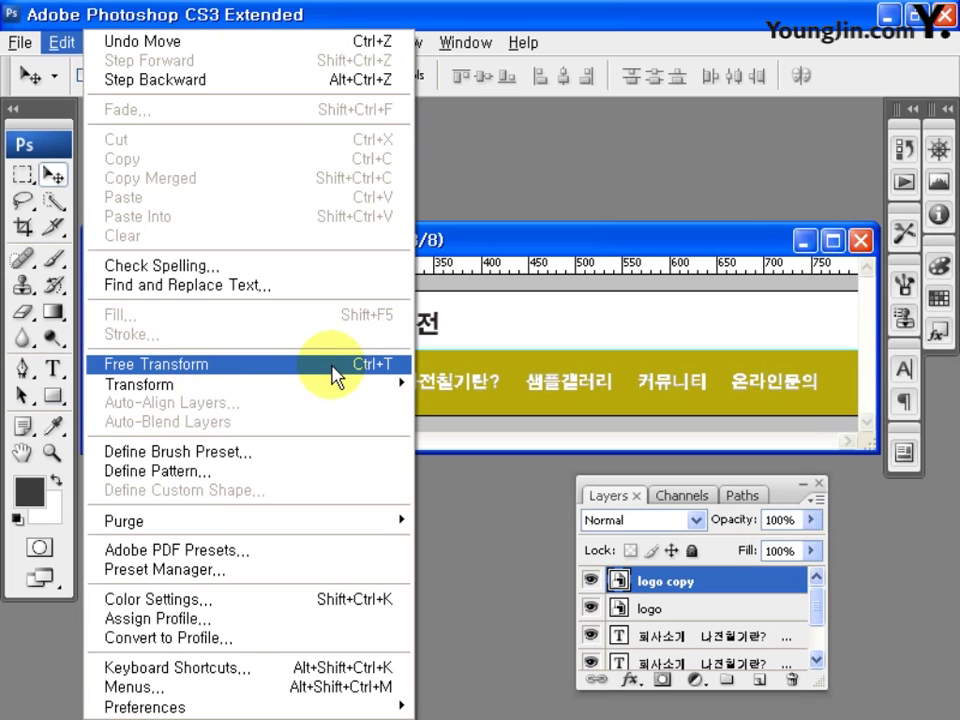
pyautogui.click(333, 365)
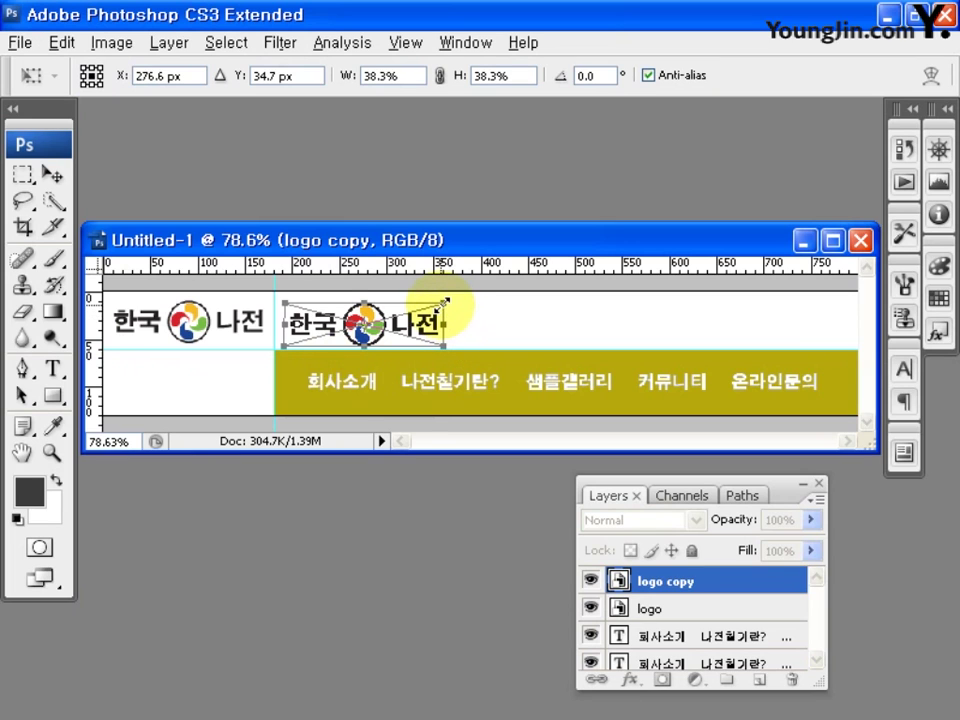
pyautogui.moveTo(441, 300); pyautogui.dragTo(482, 295)
pyautogui.doubleClick(381, 321)
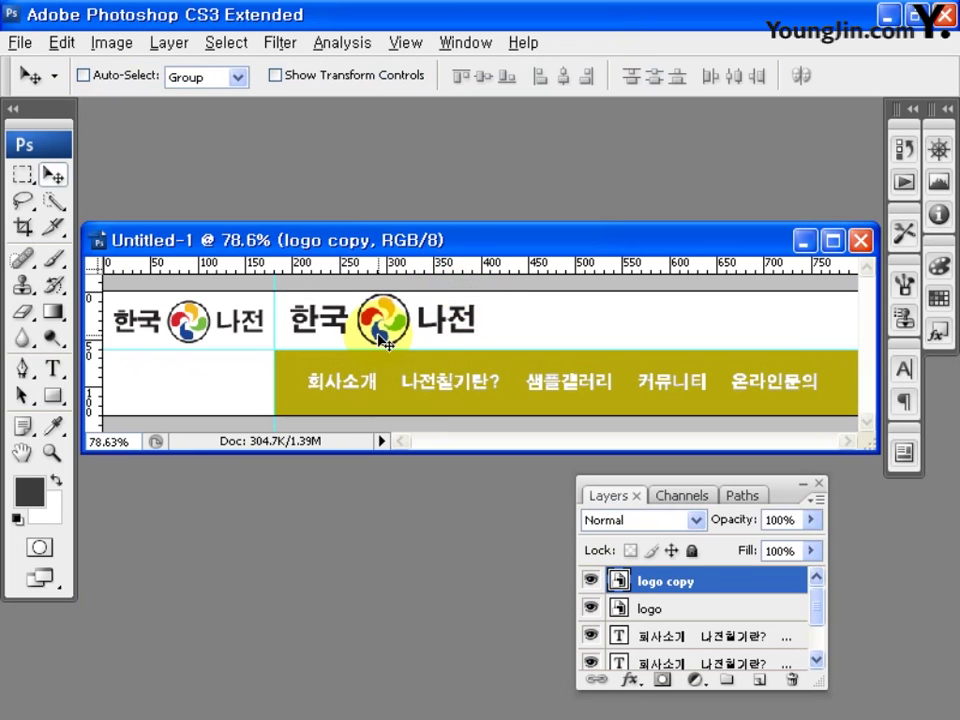
# - Rasterize the logo copy's smart object into a regular pixel layer
pyautogui.click(170, 43)
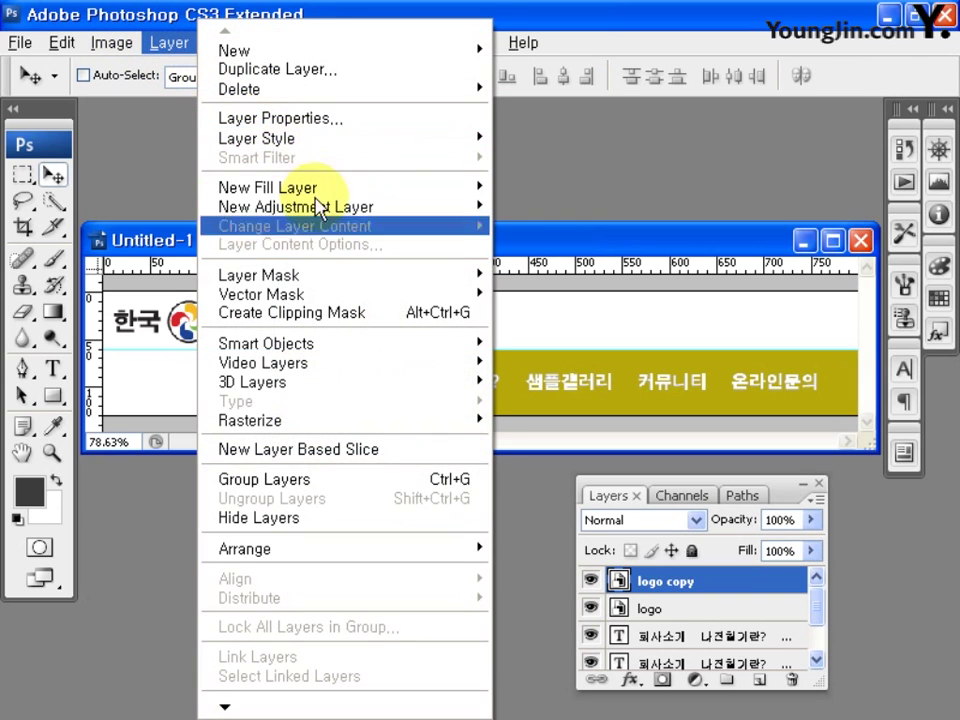
pyautogui.moveTo(362, 416)
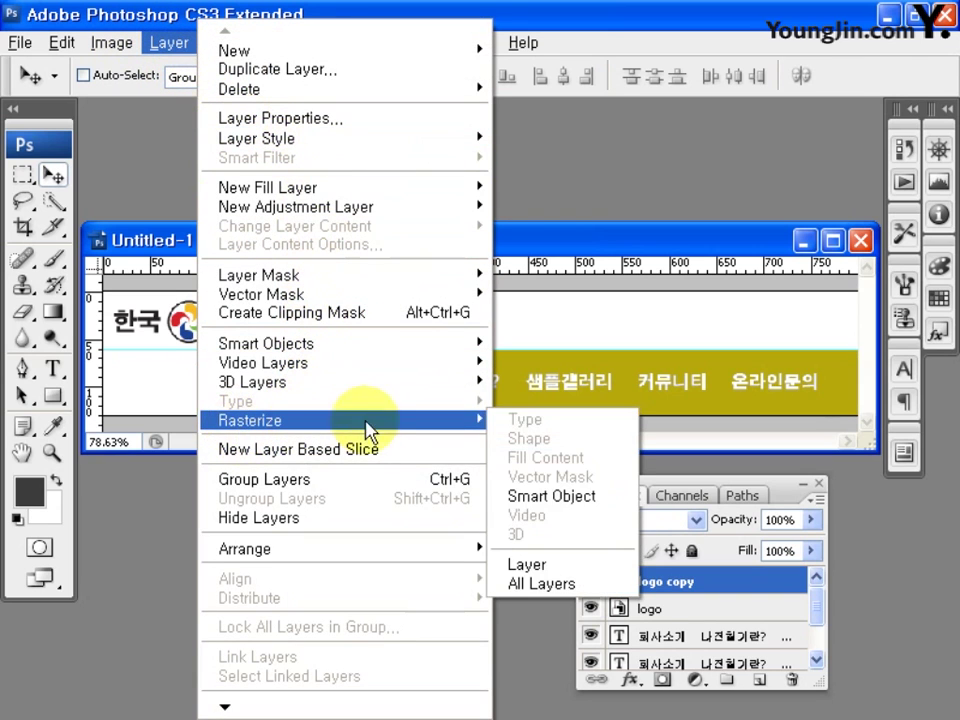
pyautogui.click(568, 496)
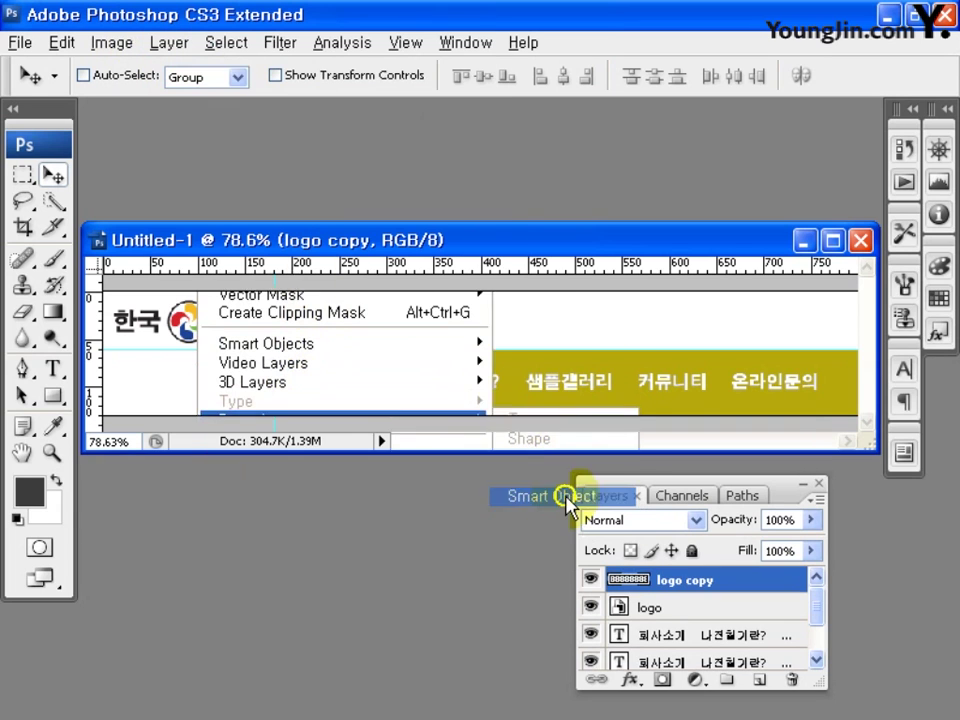
# - Select the round symbol of the logo copy, invert the selection and delete the Korean lettering on both sides of it
pyautogui.click(50, 452)
pyautogui.click(393, 327)
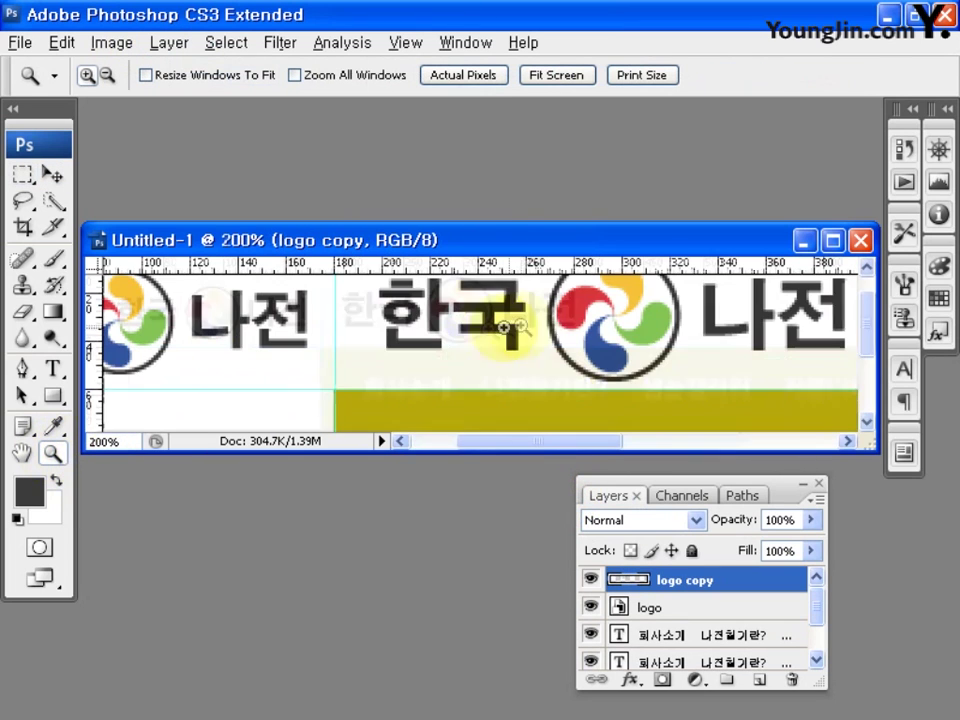
pyautogui.moveTo(691, 225); pyautogui.dragTo(691, 117)
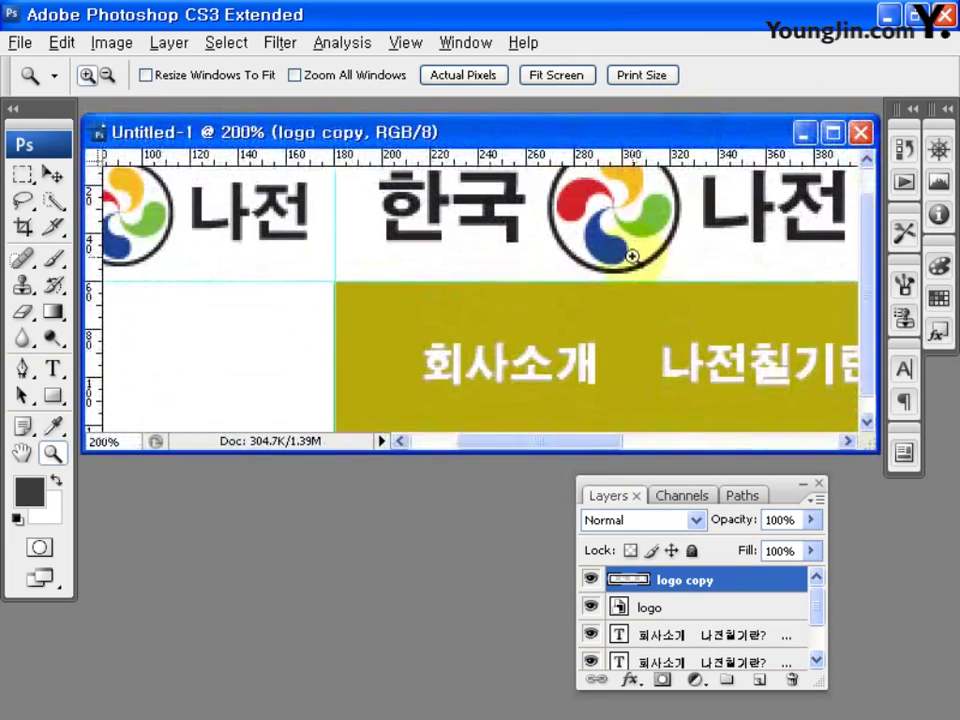
pyautogui.click(22, 176)
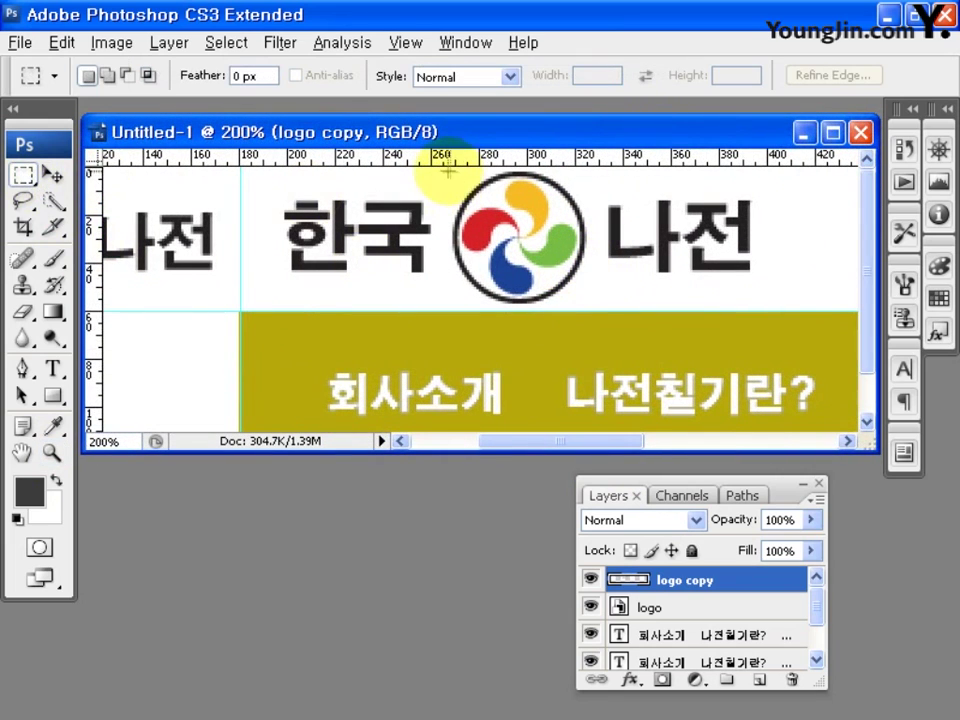
pyautogui.moveTo(510, 232); pyautogui.dragTo(596, 310)
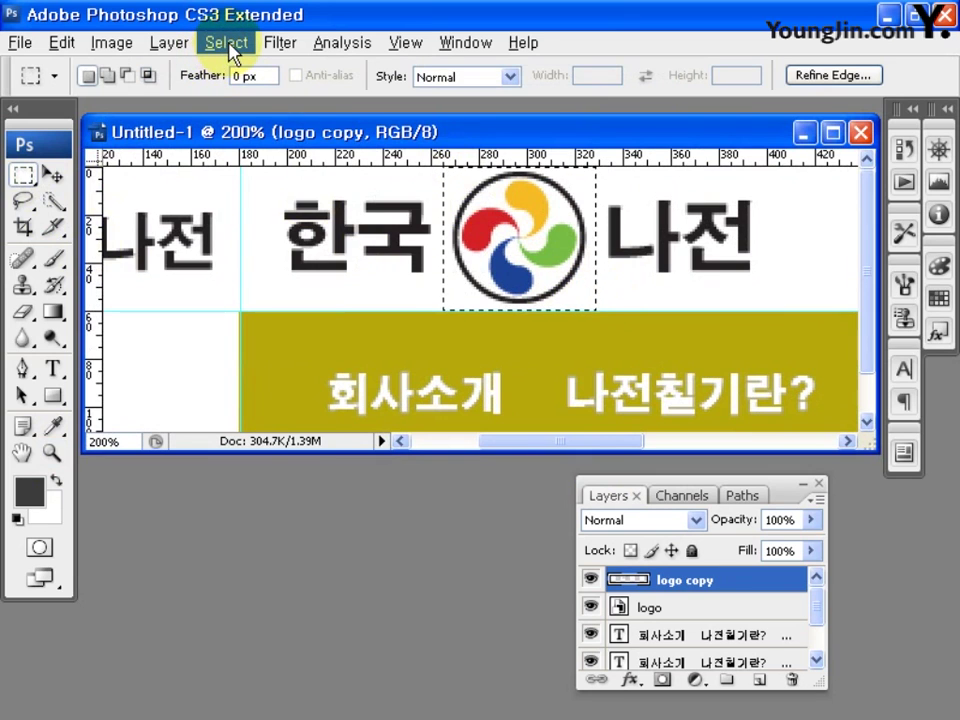
pyautogui.click(226, 43)
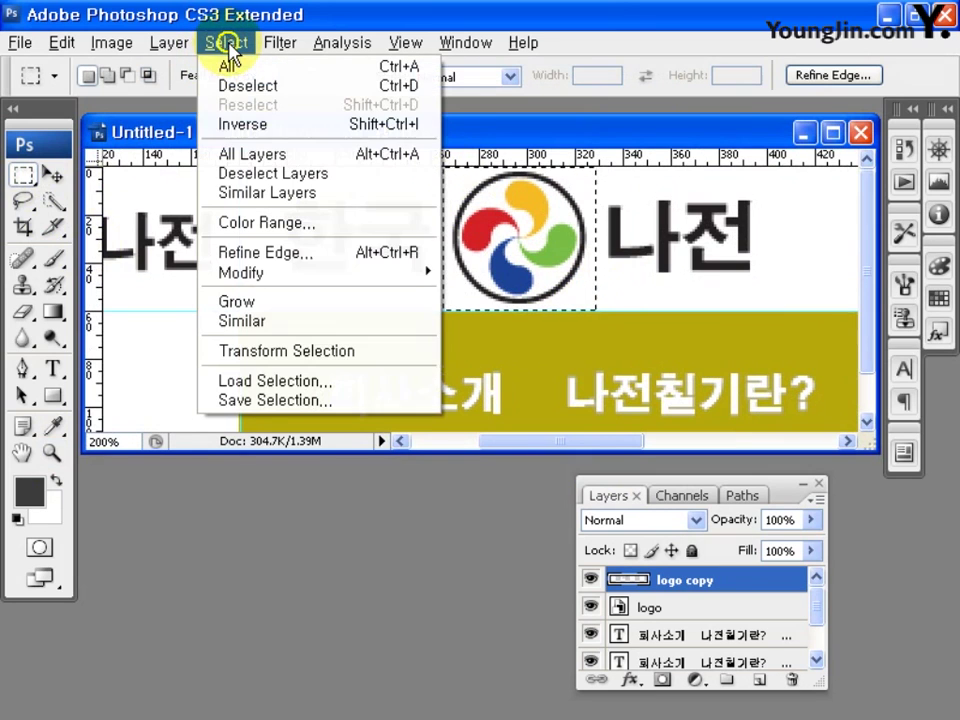
pyautogui.click(398, 127)
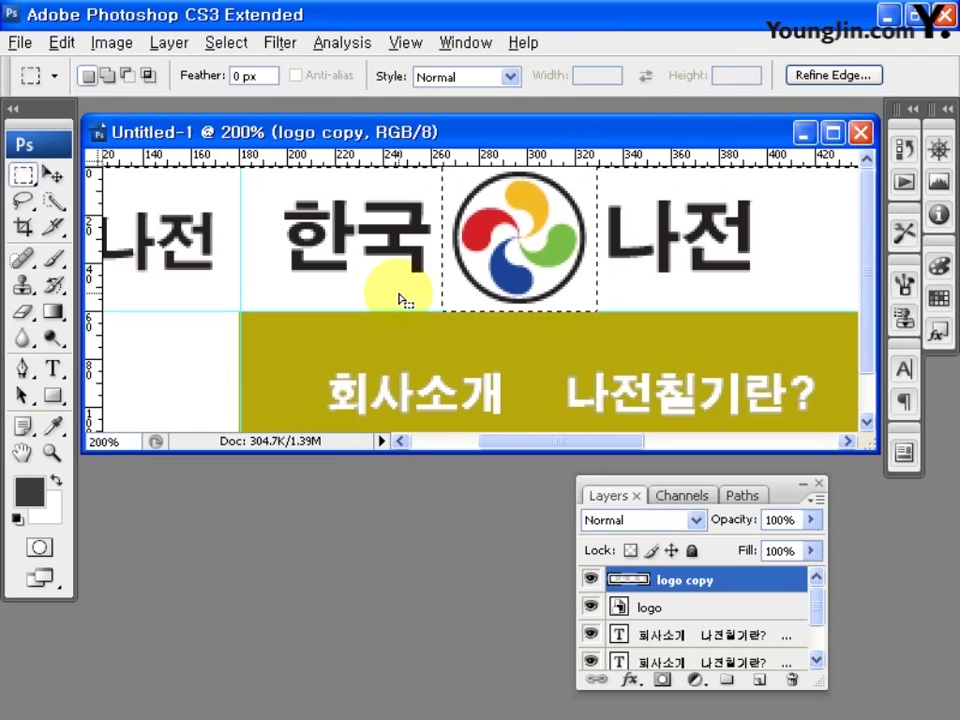
pyautogui.press('Delete')
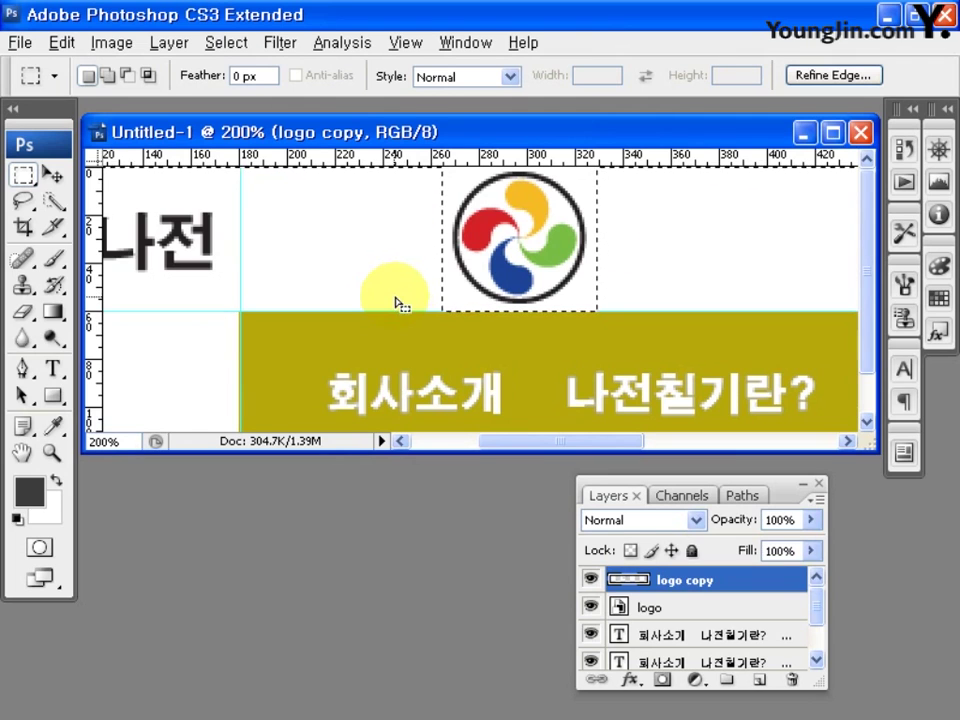
# - Lock the transparent pixels of the logo copy layer
pyautogui.doubleClick(22, 452)
pyautogui.moveTo(557, 285); pyautogui.dragTo(850, 422)
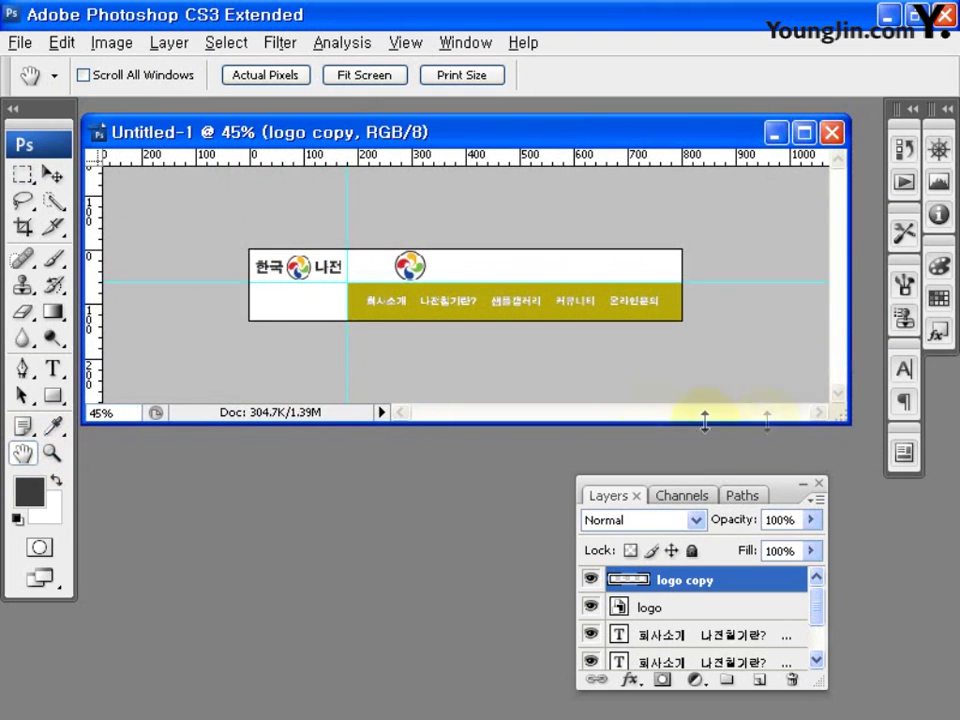
pyautogui.doubleClick(52, 452)
pyautogui.moveTo(532, 451); pyautogui.dragTo(540, 458)
pyautogui.moveTo(852, 377); pyautogui.dragTo(876, 366)
pyautogui.moveTo(377, 333); pyautogui.dragTo(410, 338)
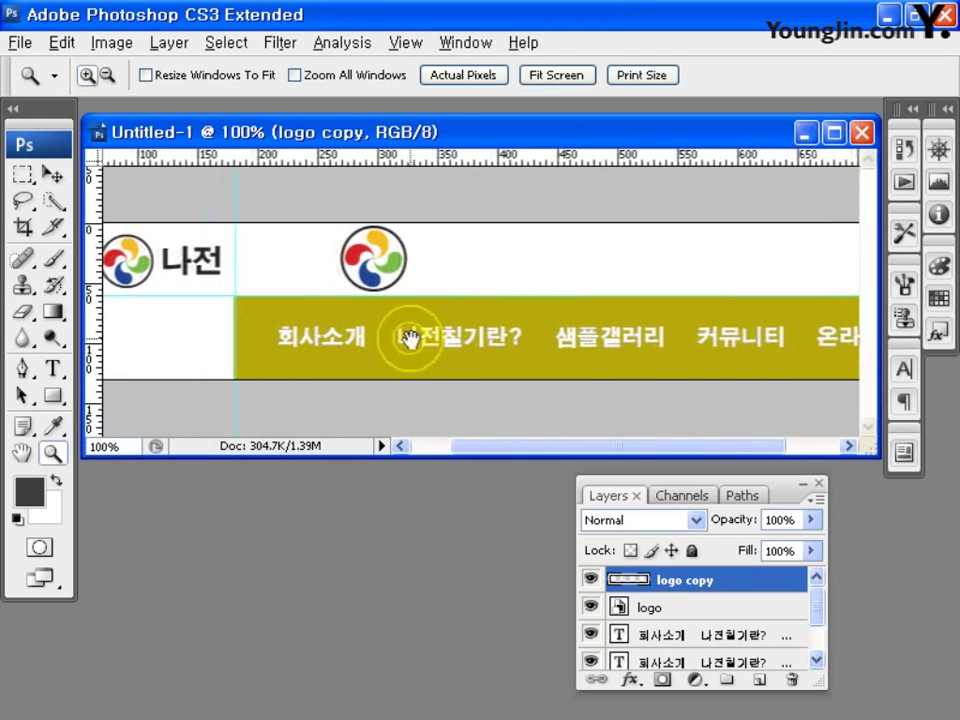
pyautogui.click(52, 175)
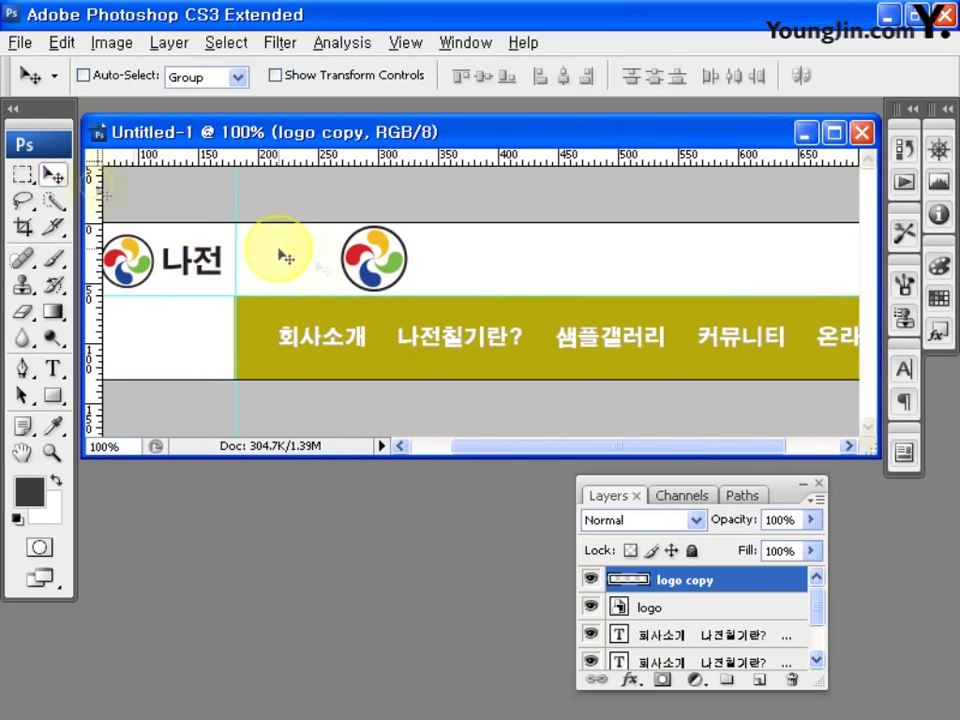
pyautogui.click(631, 551)
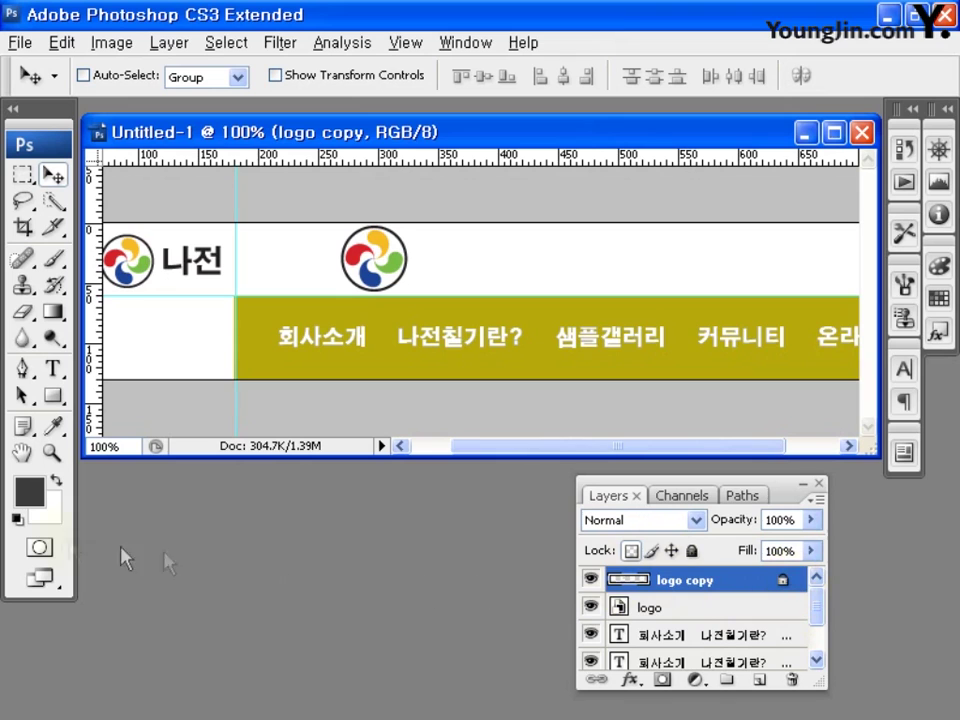
# - Set the foreground color to #CCCCCC and fill the round symbol on the logo copy layer with it
pyautogui.click(30, 490)
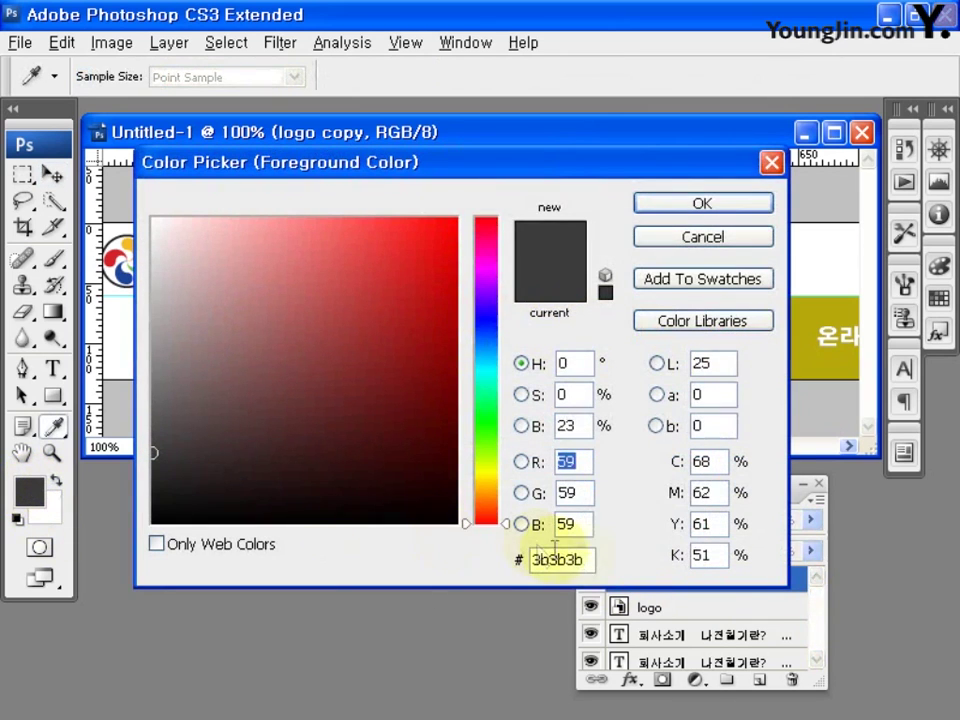
pyautogui.click(561, 559)
pyautogui.write('CCCCCC')
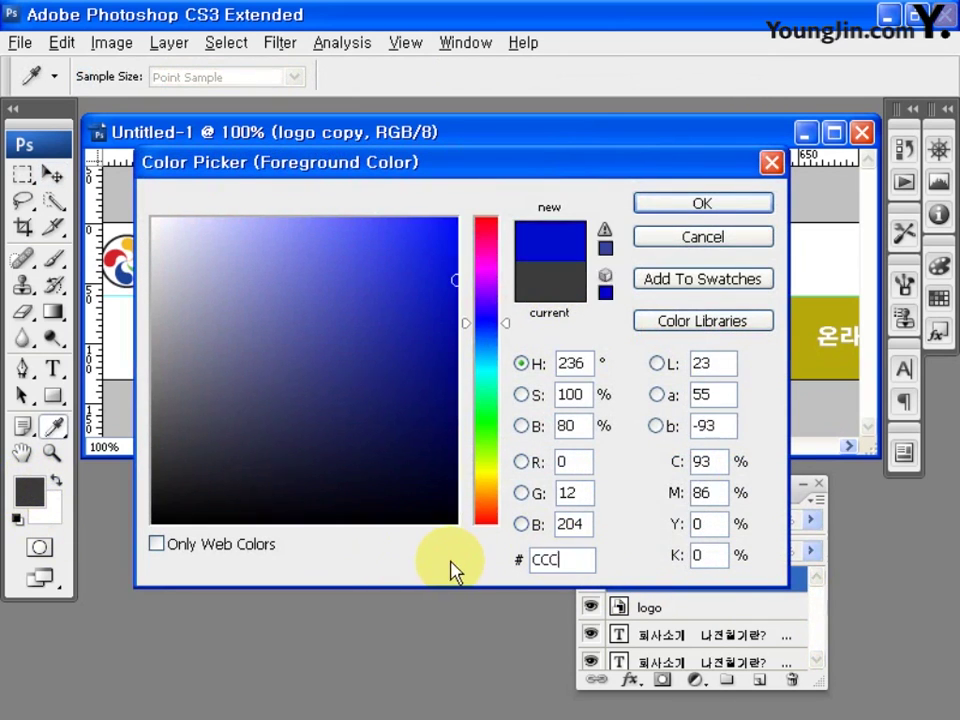
pyautogui.click(715, 203)
pyautogui.press('v')
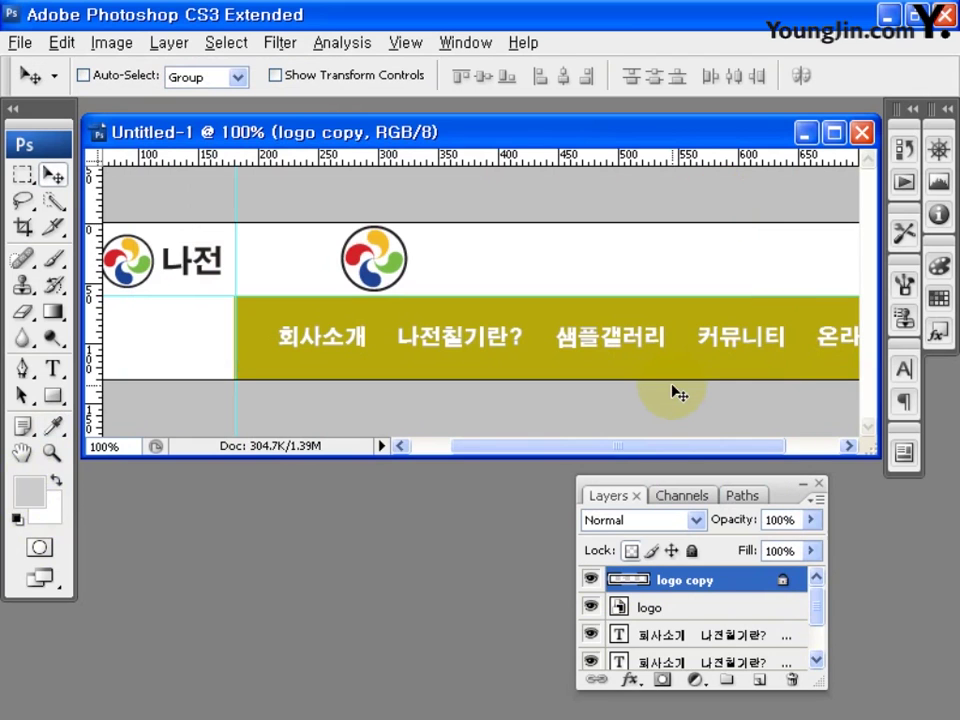
pyautogui.hotkey('alt', 'BackSpace')
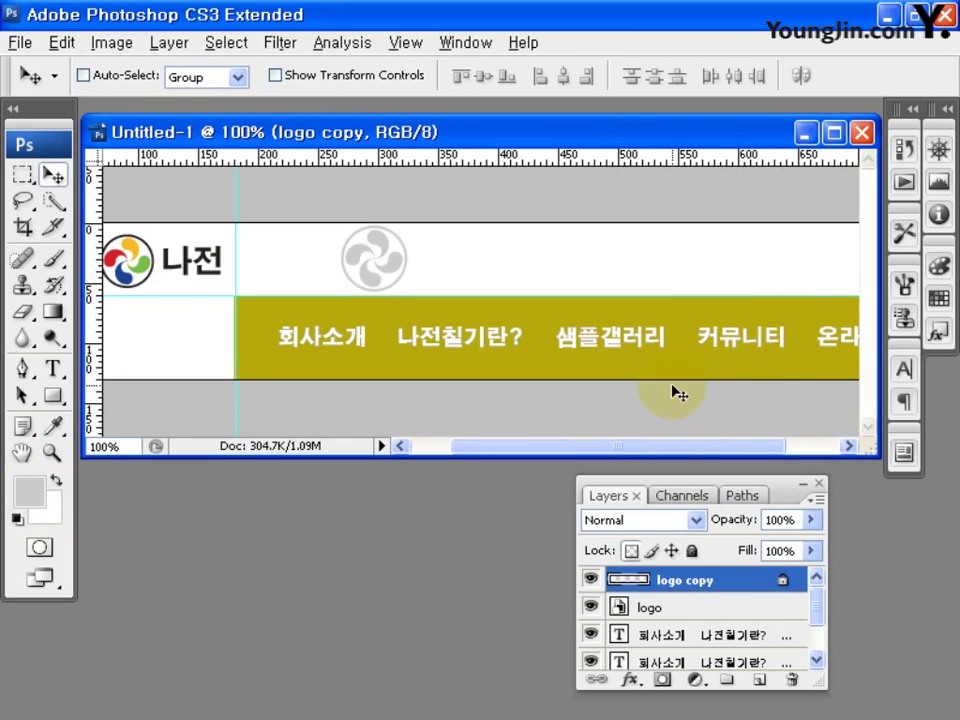
# - Move the gray symbol against the vertical guide and duplicate it into a row of nine reaching the canvas's right end
pyautogui.moveTo(398, 263); pyautogui.dragTo(292, 265)
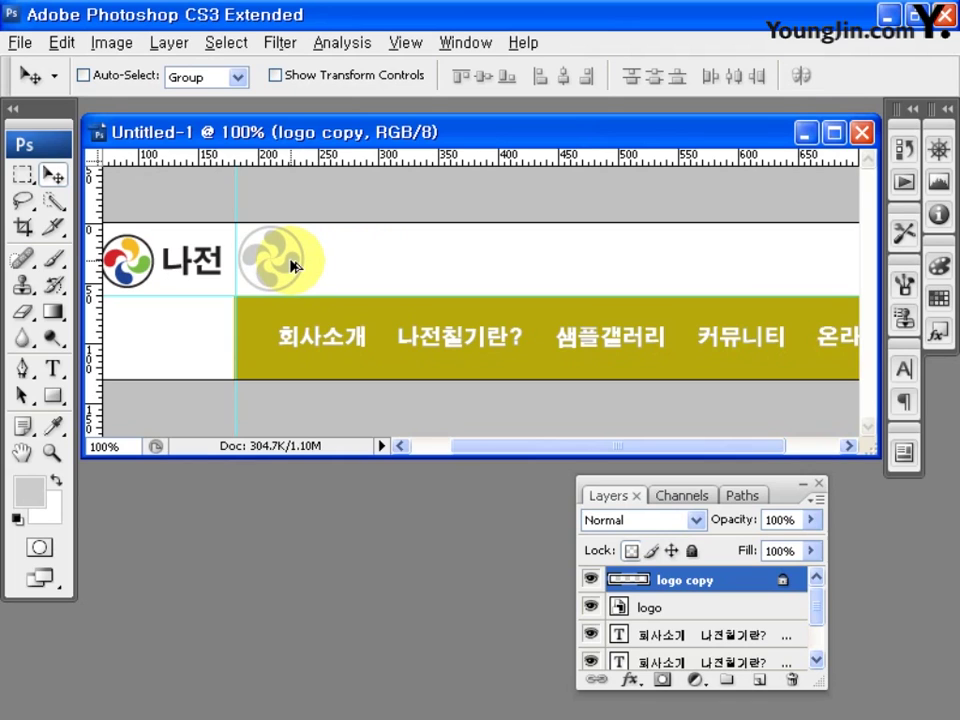
pyautogui.moveTo(293, 265); pyautogui.dragTo(718, 293)
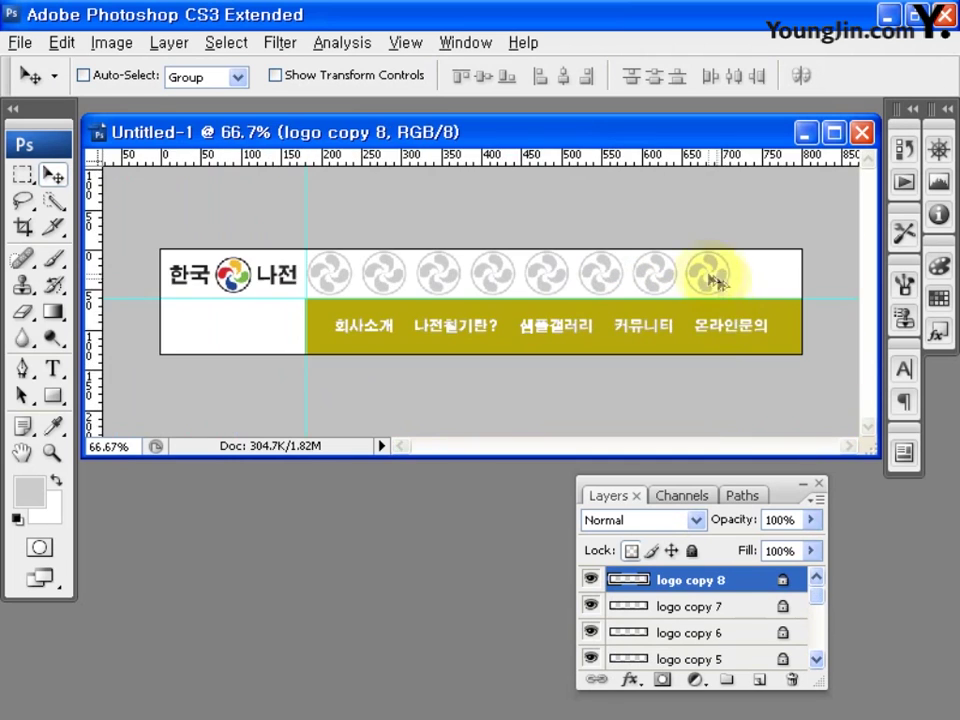
pyautogui.moveTo(714, 274); pyautogui.dragTo(760, 280)
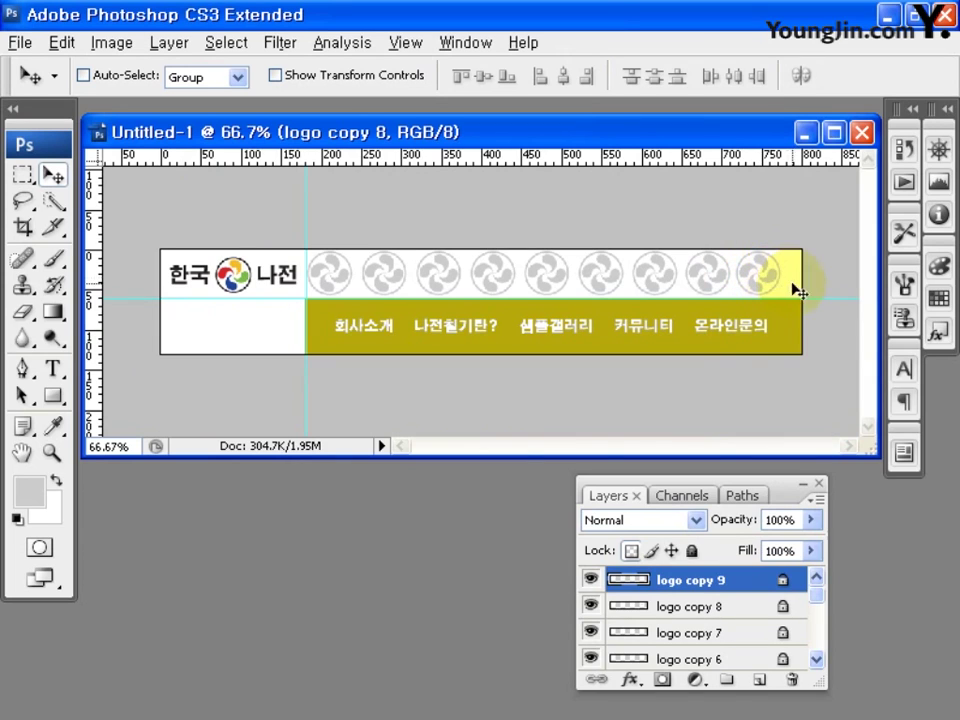
pyautogui.moveTo(797, 290); pyautogui.dragTo(760, 296)
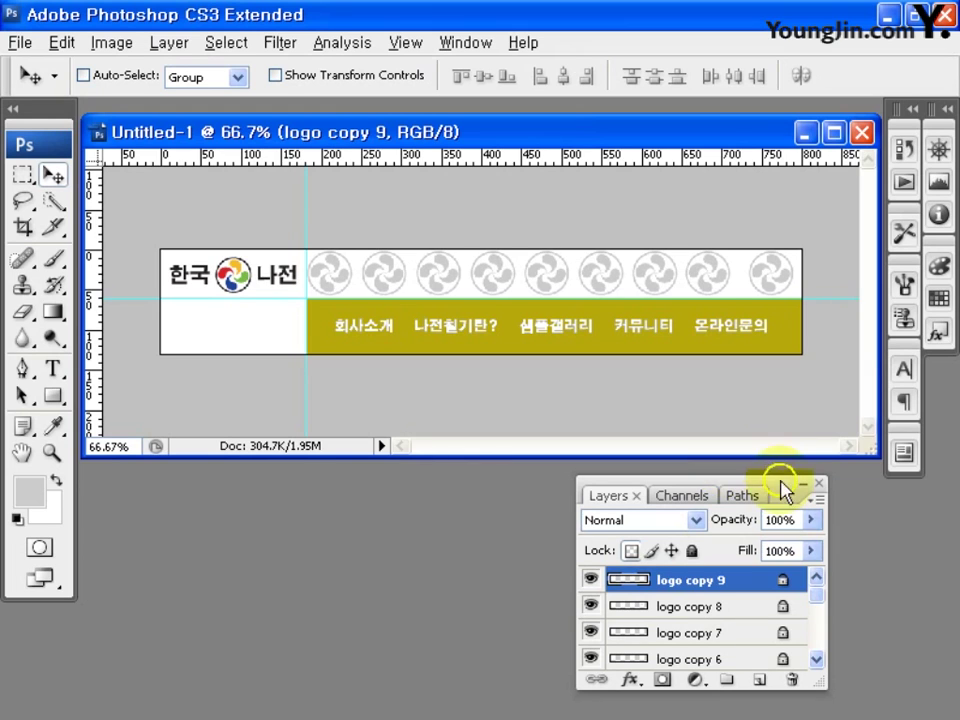
# - Select all layers from logo copy to logo copy 9 and distribute them evenly by their horizontal centers
pyautogui.moveTo(783, 474); pyautogui.dragTo(789, 321)
pyautogui.moveTo(818, 508); pyautogui.dragTo(819, 621)
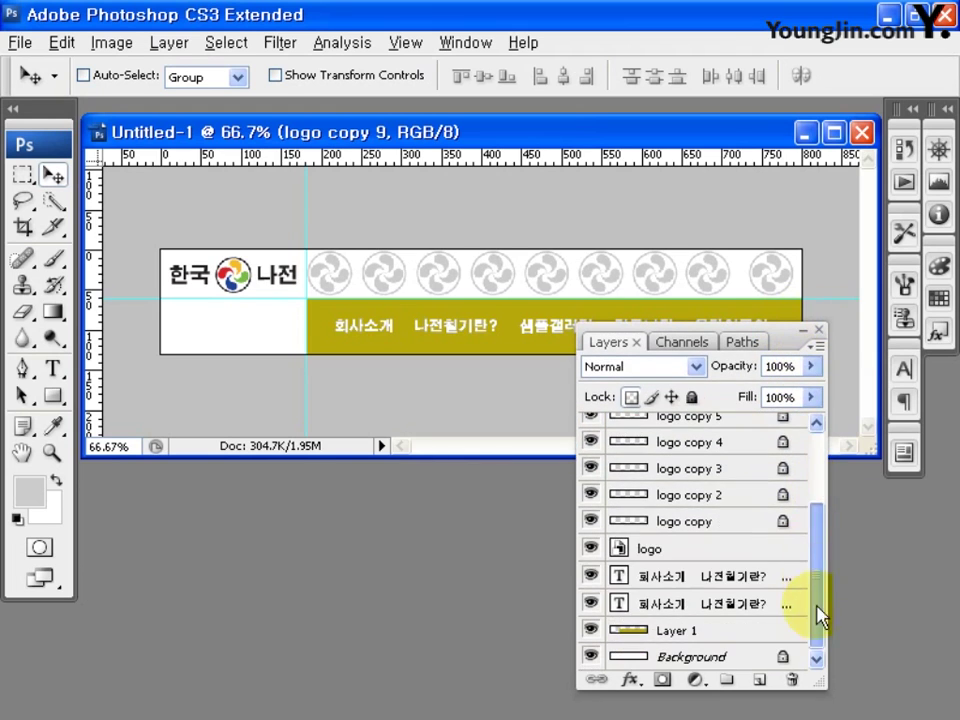
pyautogui.click(662, 518)
pyautogui.moveTo(819, 557); pyautogui.dragTo(816, 461)
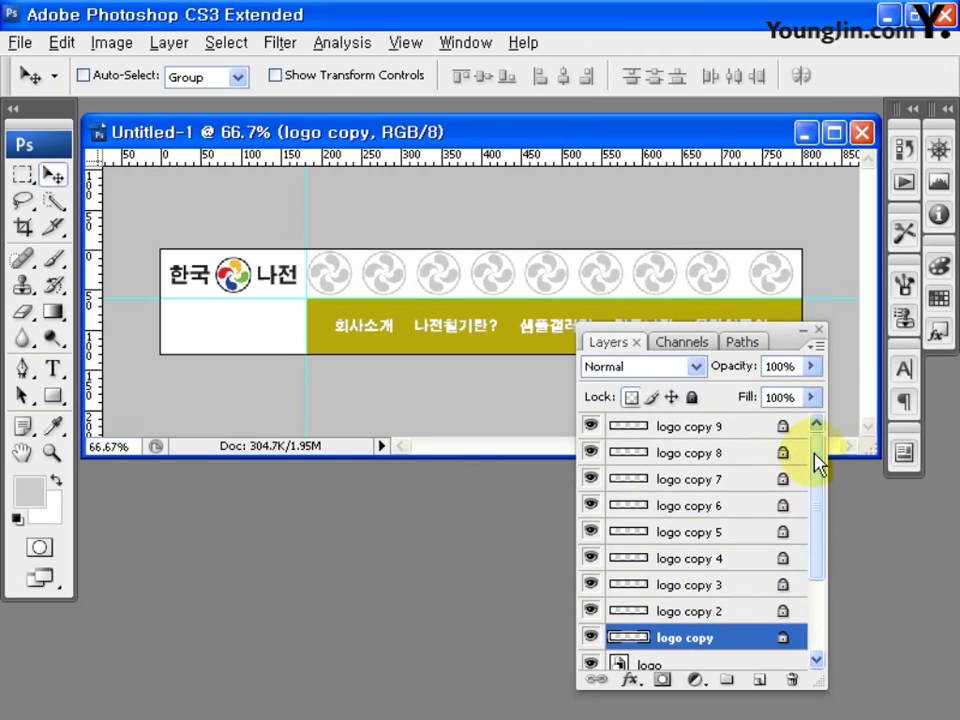
pyautogui.keyDown('shift'); pyautogui.click(698, 436); pyautogui.keyUp('shift')
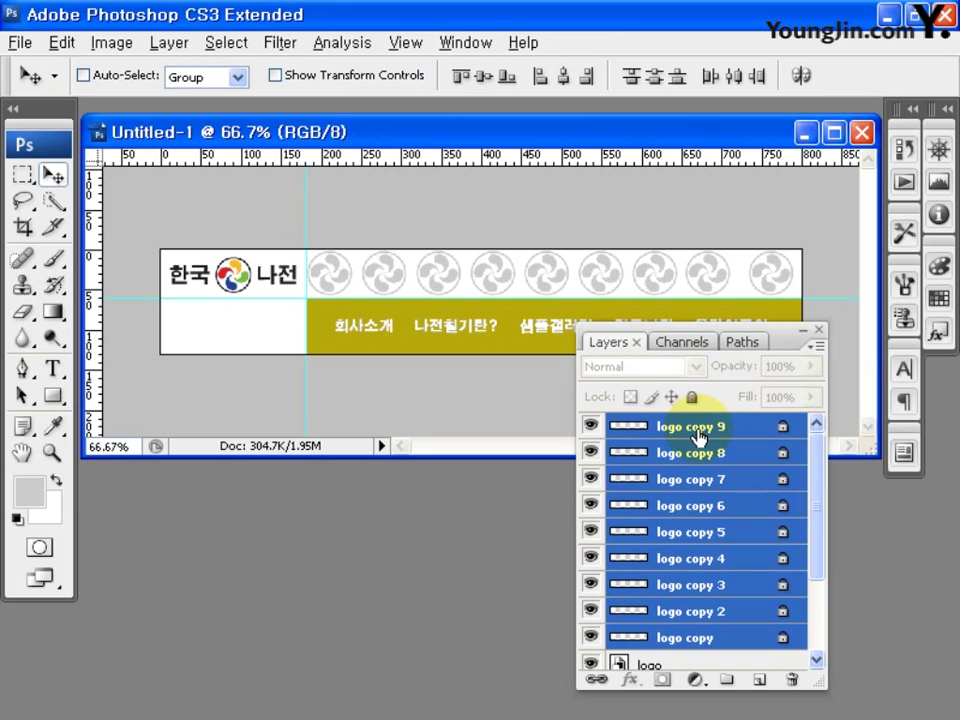
pyautogui.click(735, 78)
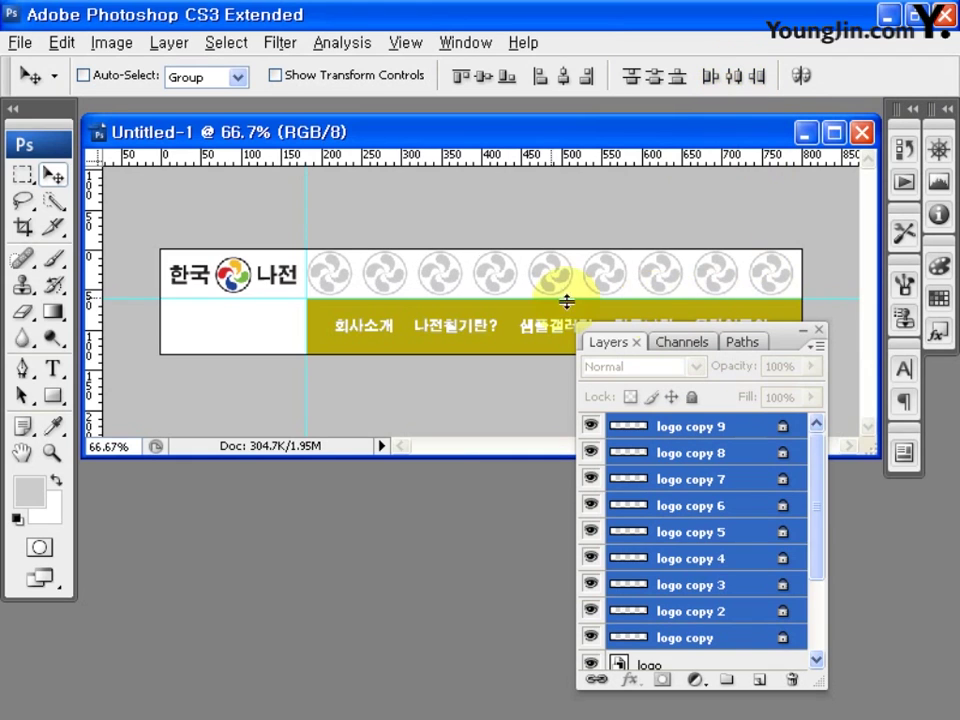
pyautogui.moveTo(785, 320); pyautogui.dragTo(785, 476)
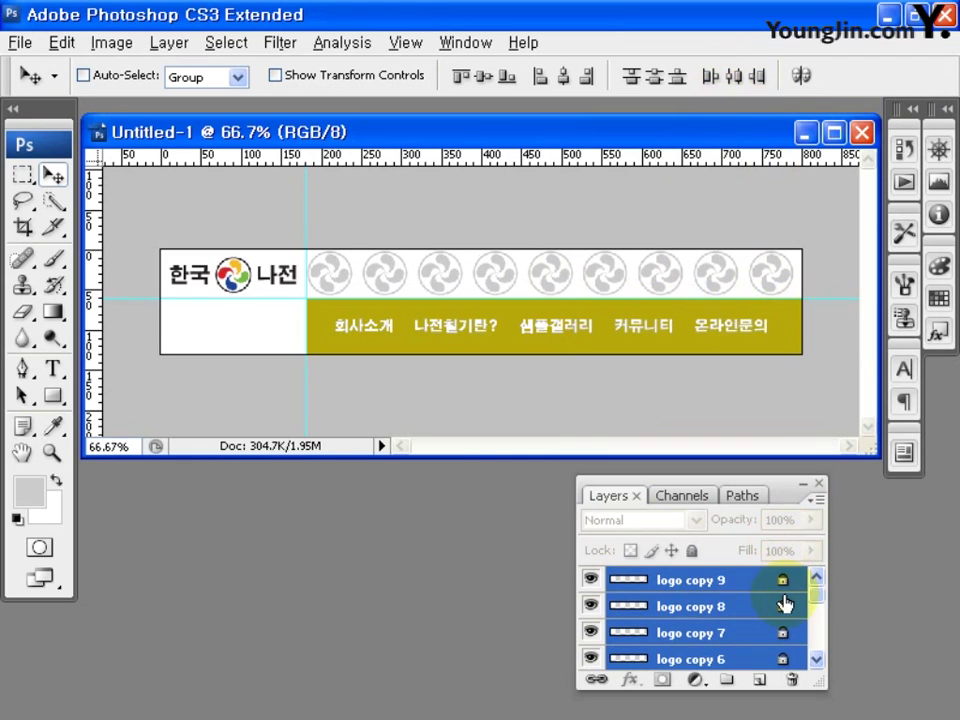
# - Stamp all visible content onto a new layer at the top of the stack and select the guide-bounded logo area on it
pyautogui.click(760, 683)
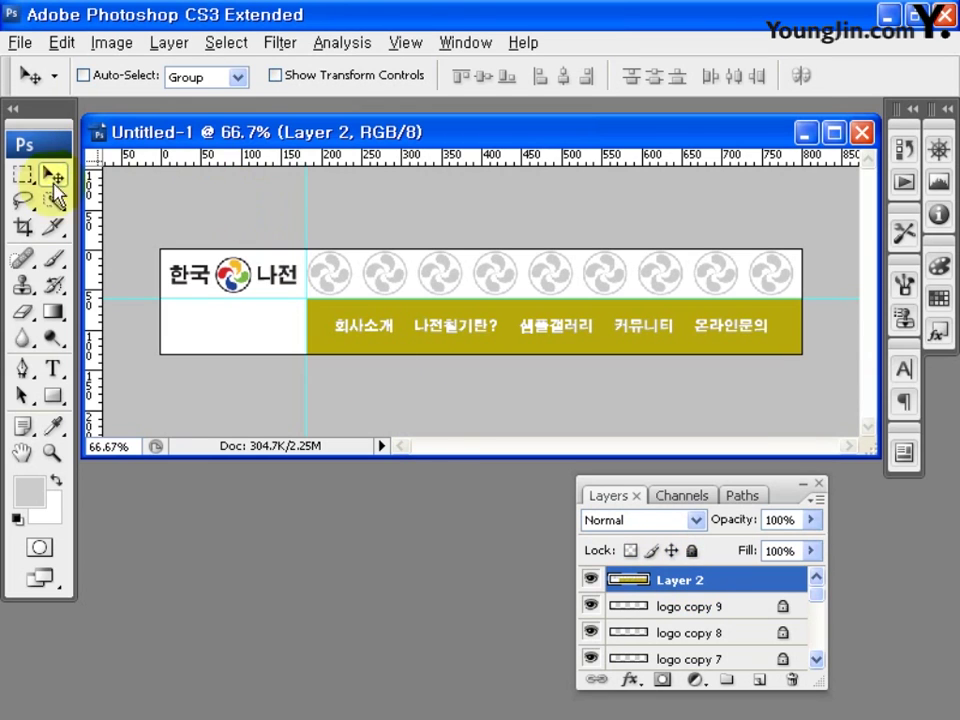
pyautogui.click(22, 175)
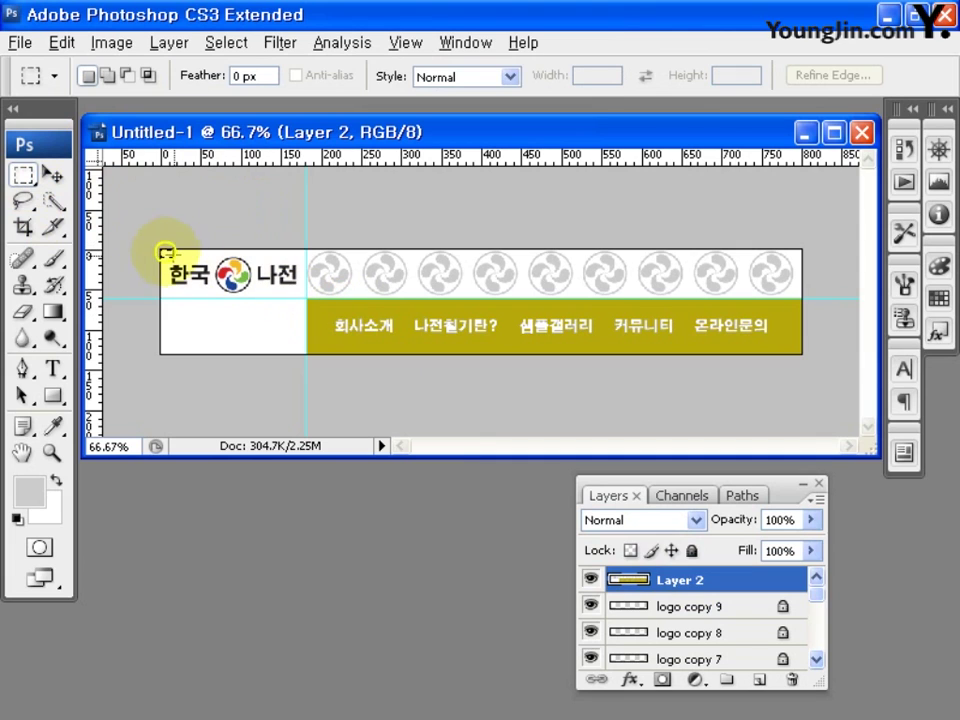
pyautogui.moveTo(158, 247); pyautogui.dragTo(302, 302)
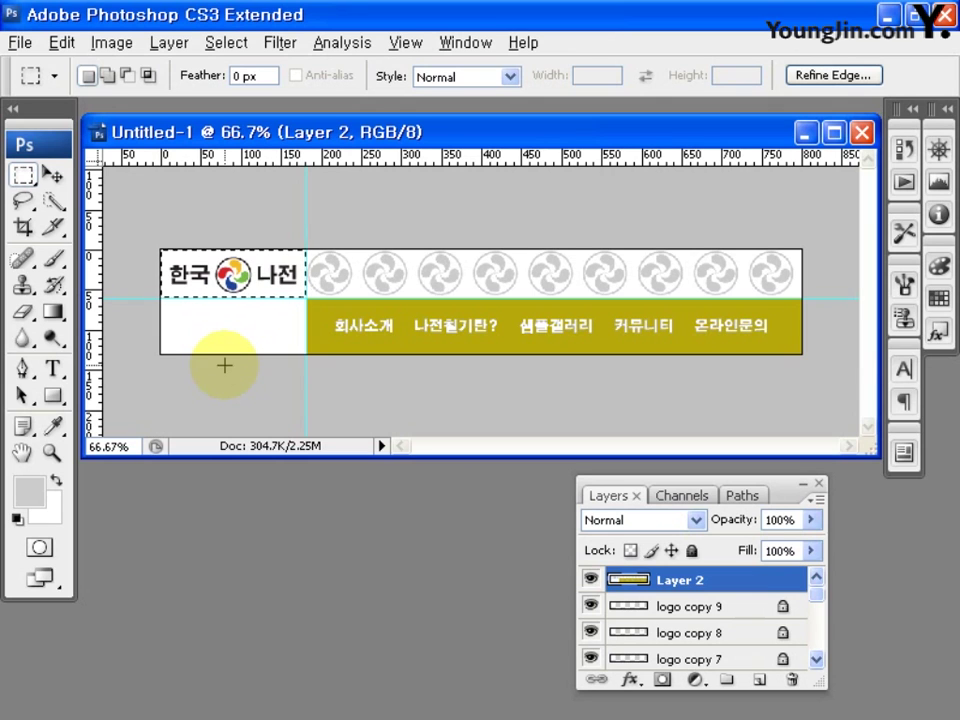
# - Create a new 180 × 60 pixel document with a white background at 72 pixels/inch and paste the copied logo area into it
pyautogui.hotkey('ctrl', 'n')
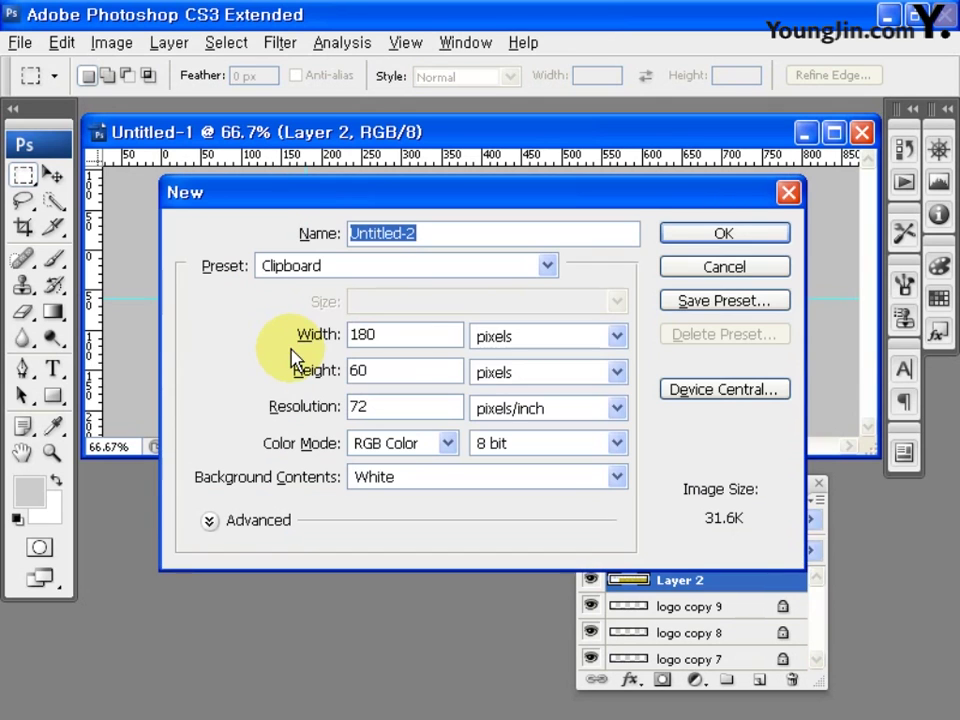
pyautogui.click(403, 348)
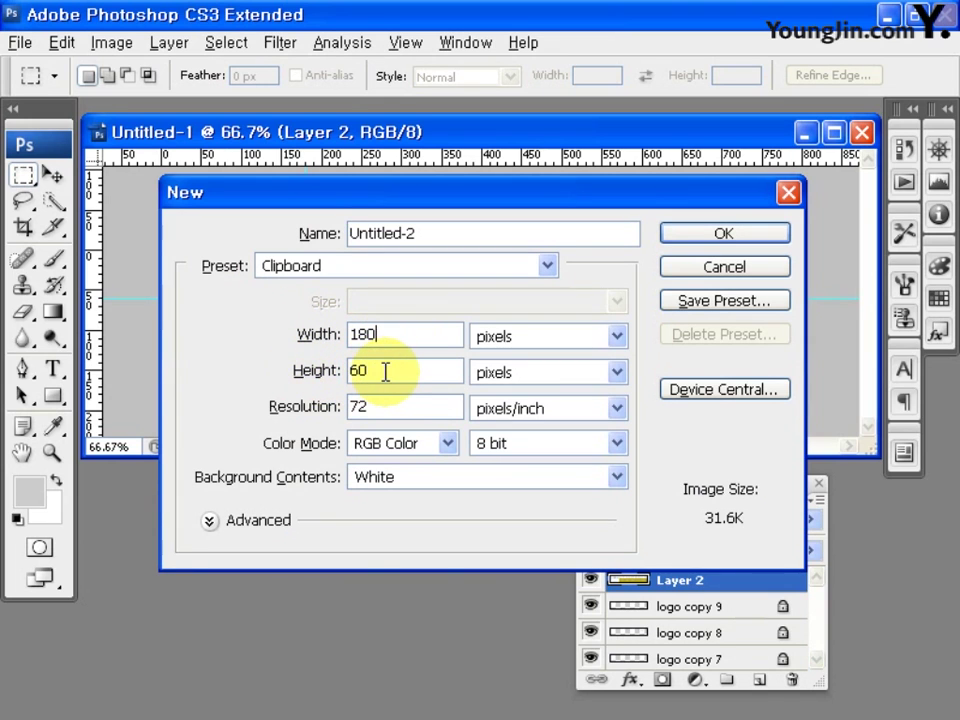
pyautogui.click(385, 372)
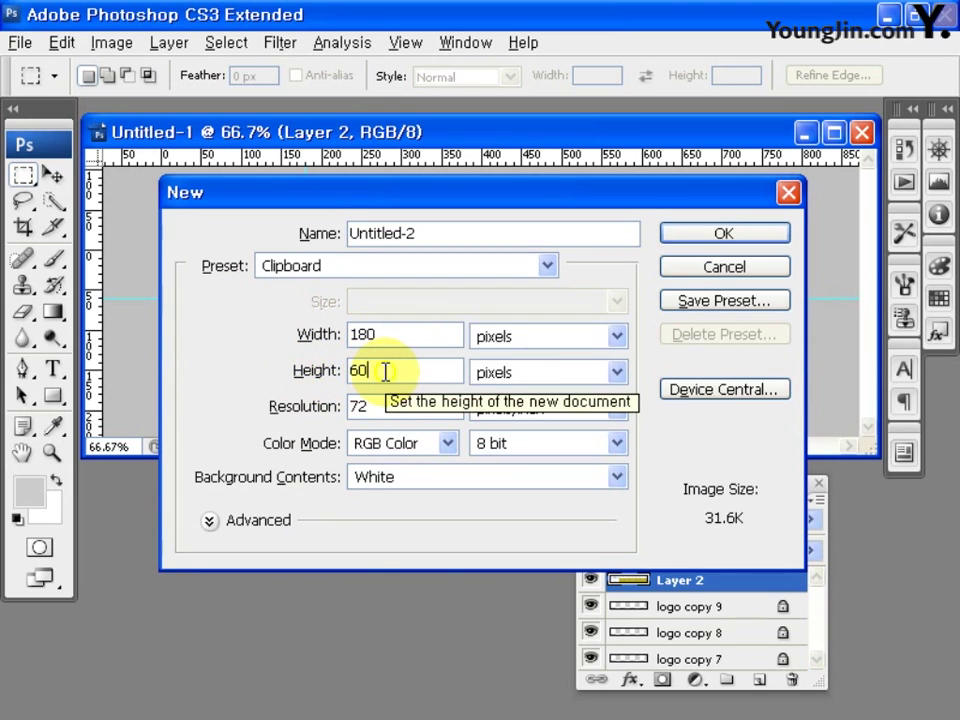
pyautogui.click(742, 238)
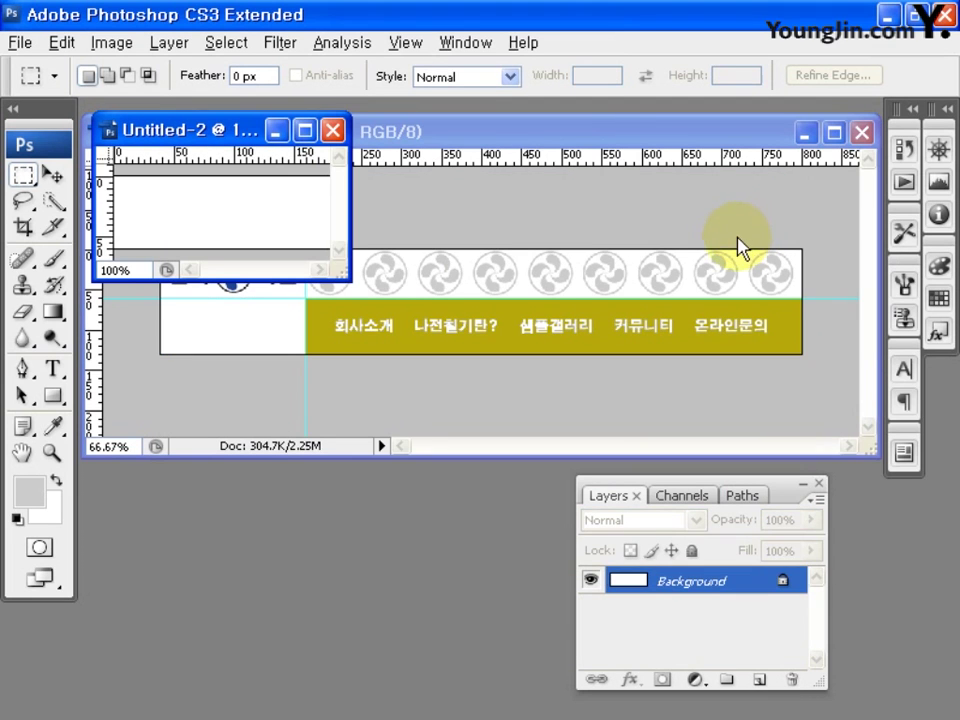
pyautogui.moveTo(245, 131); pyautogui.dragTo(515, 250)
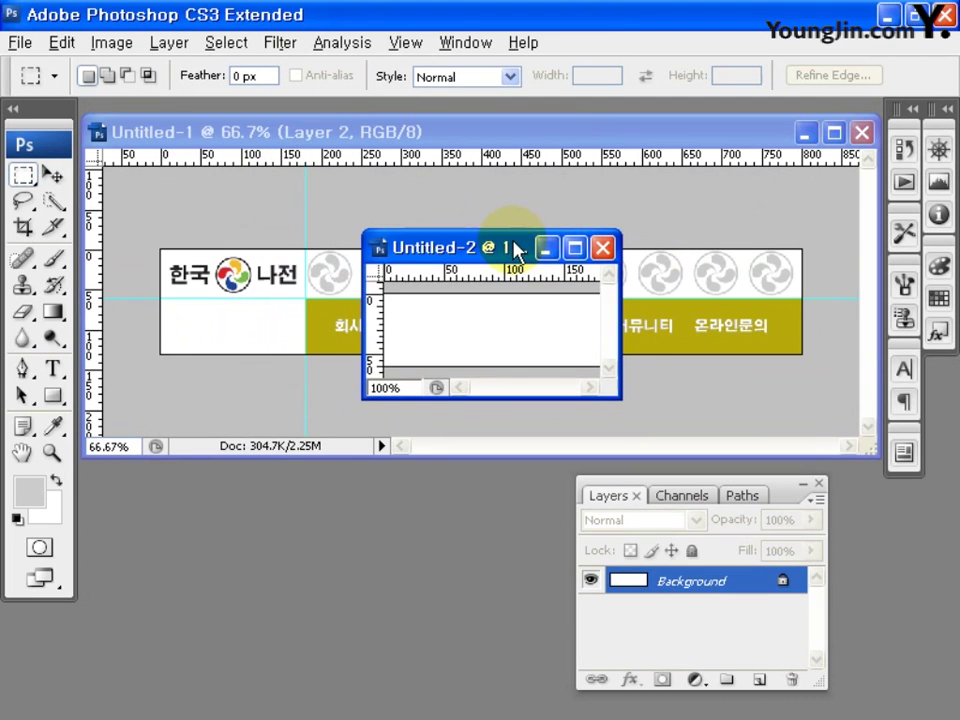
pyautogui.hotkey('ctrl', 'v')
pyautogui.moveTo(618, 394); pyautogui.dragTo(652, 408)
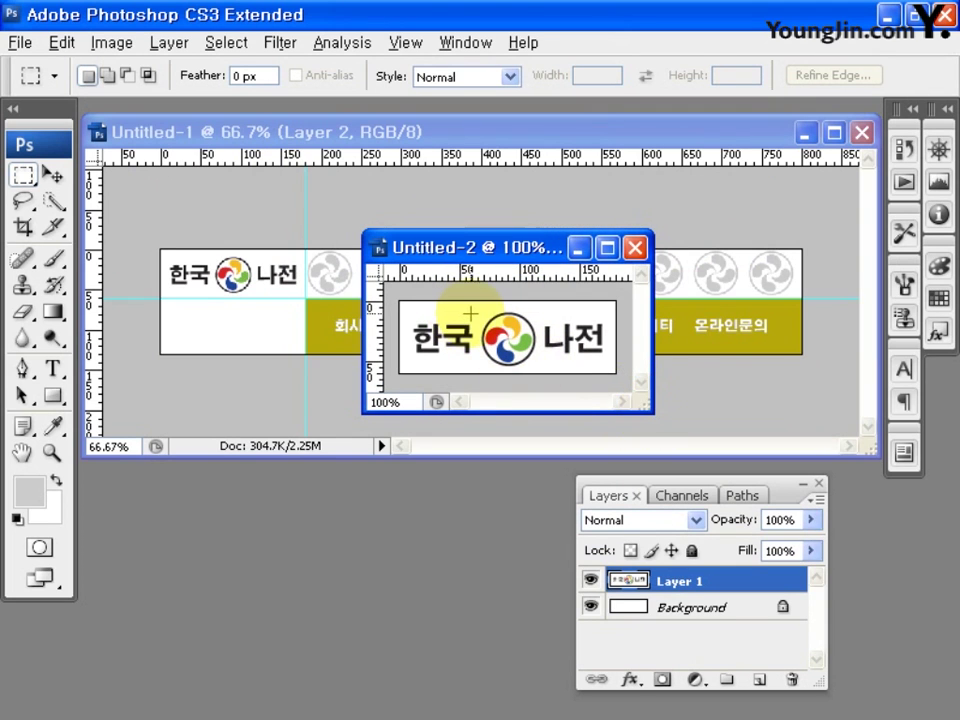
# - Export the logo document for the web with the JPEG High preset as logo in the images folder, and close it without saving changes
pyautogui.click(20, 42)
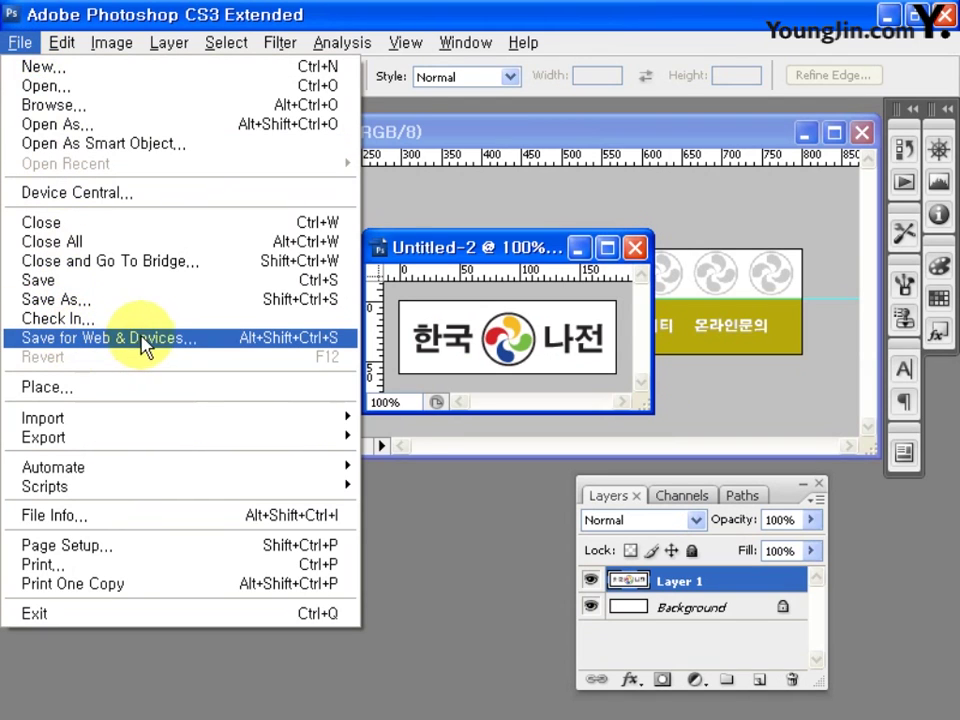
pyautogui.click(228, 348)
pyautogui.click(826, 197)
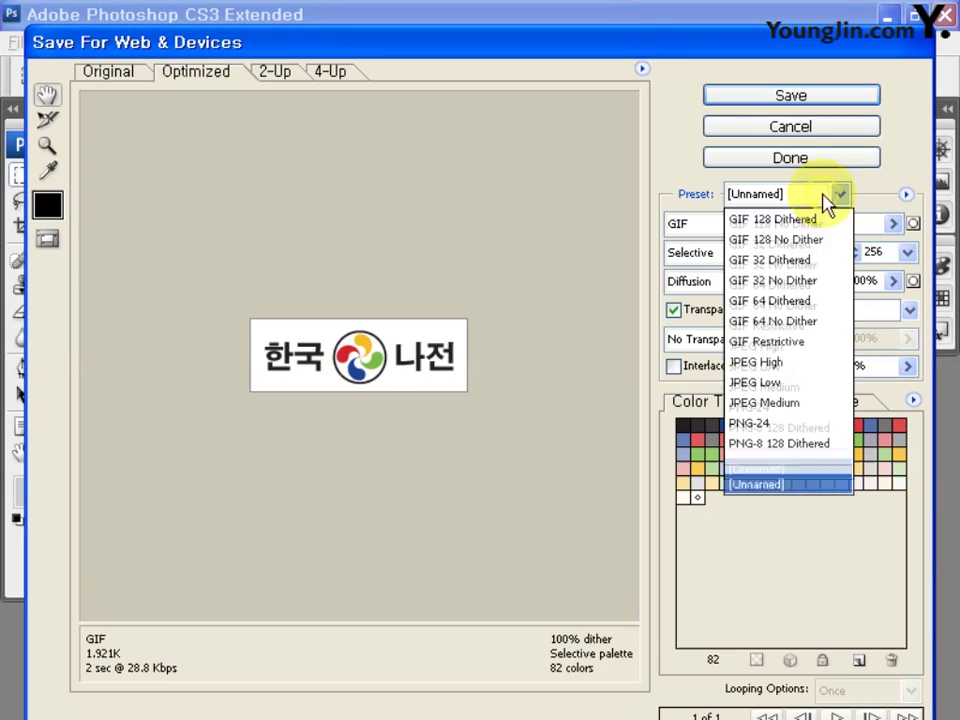
pyautogui.click(770, 368)
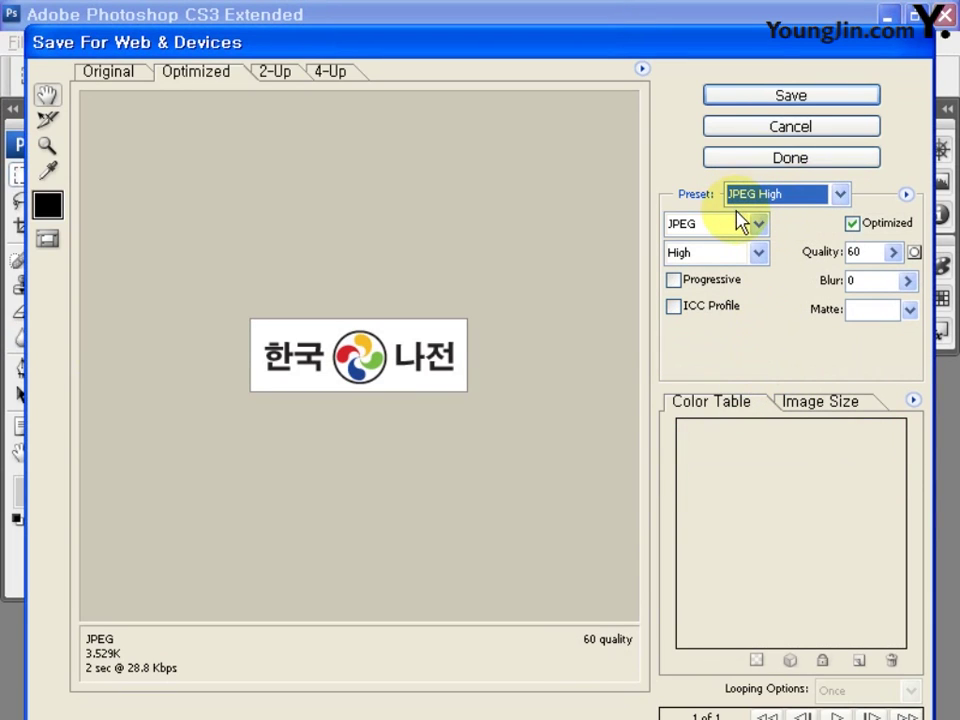
pyautogui.click(787, 95)
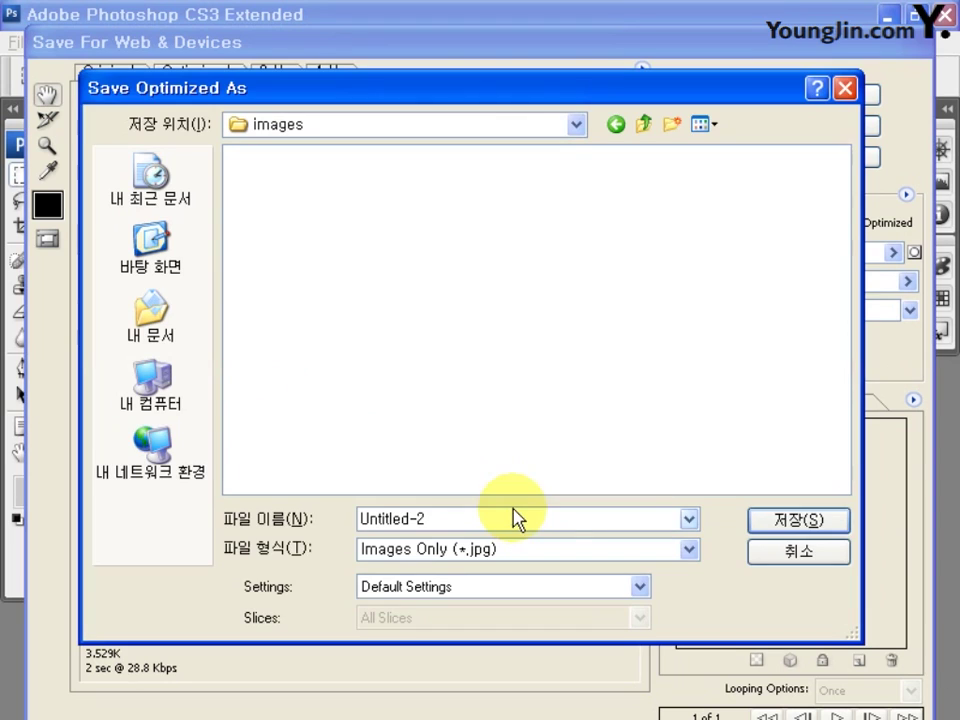
pyautogui.press('BackSpace')
pyautogui.write('log')
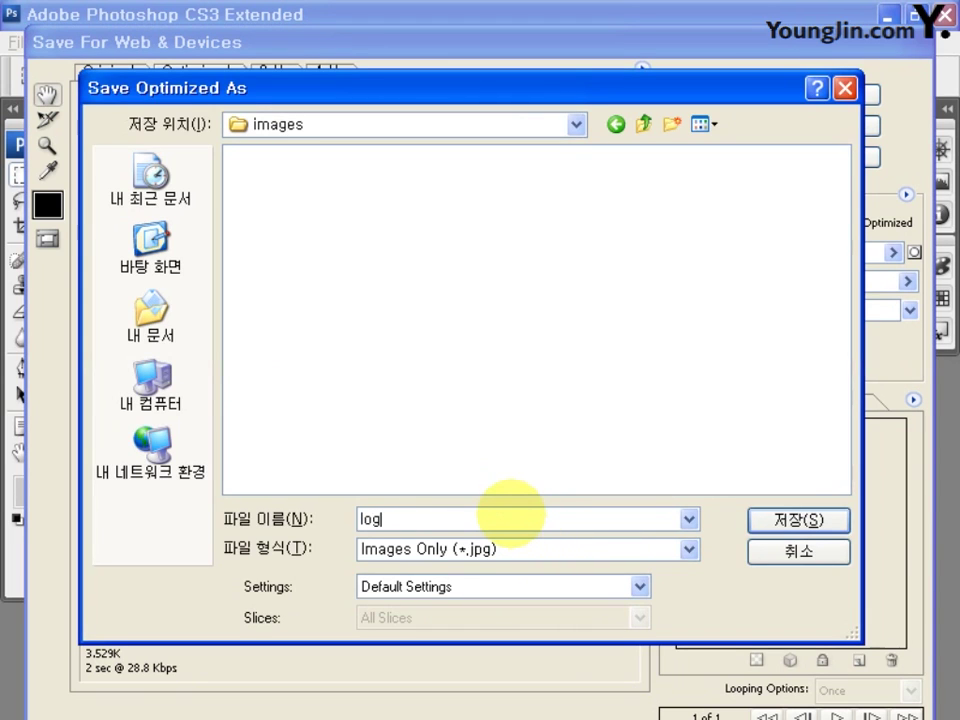
pyautogui.write('o')
pyautogui.click(793, 522)
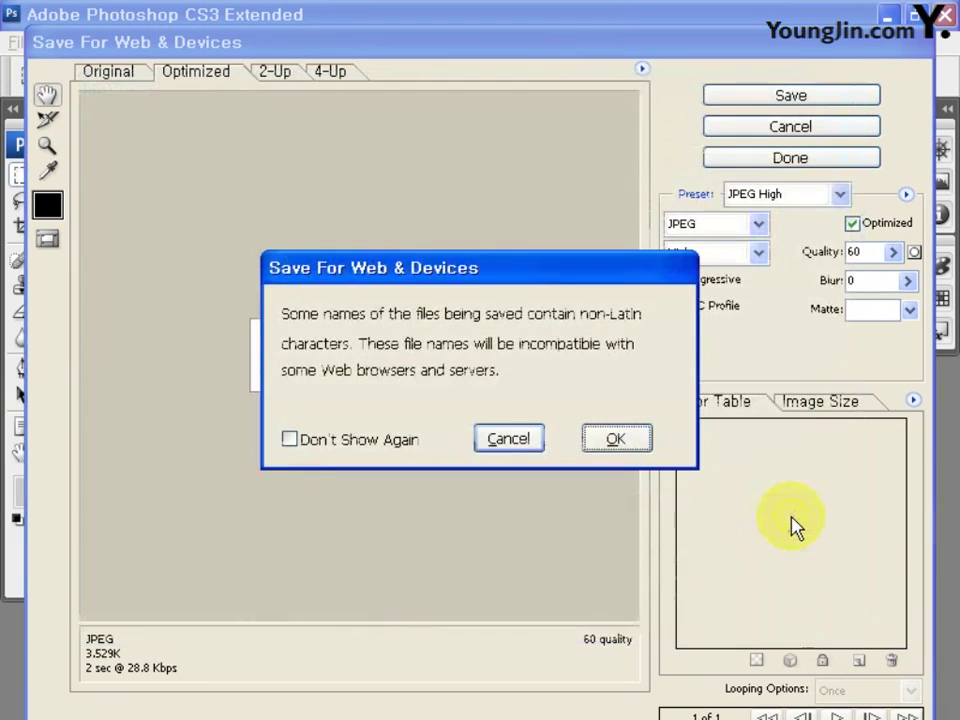
pyautogui.click(617, 442)
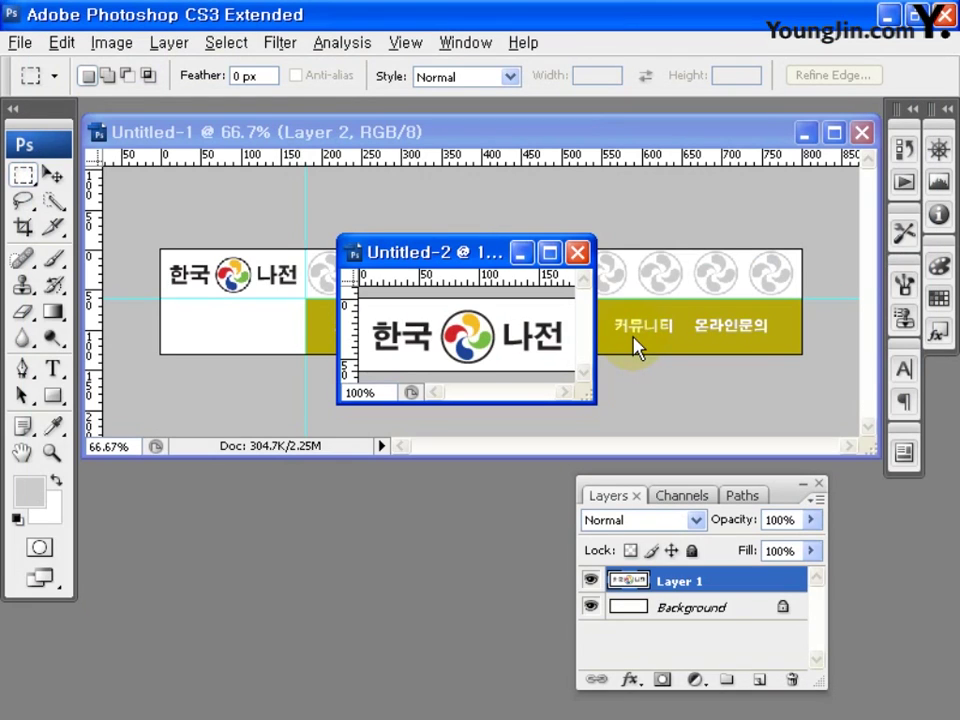
pyautogui.click(579, 253)
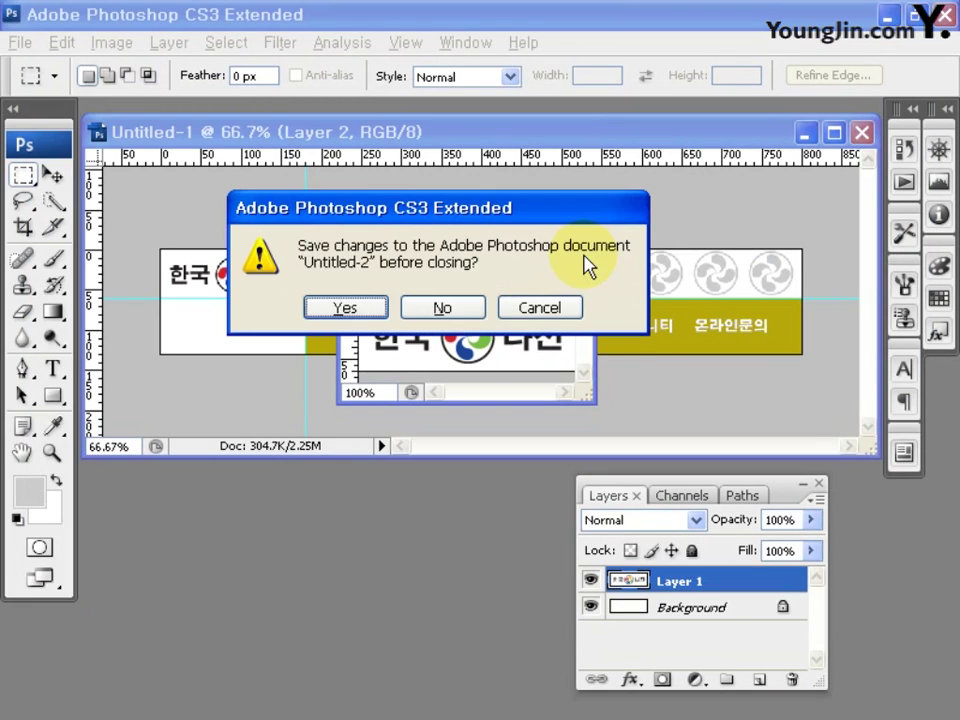
pyautogui.click(448, 312)
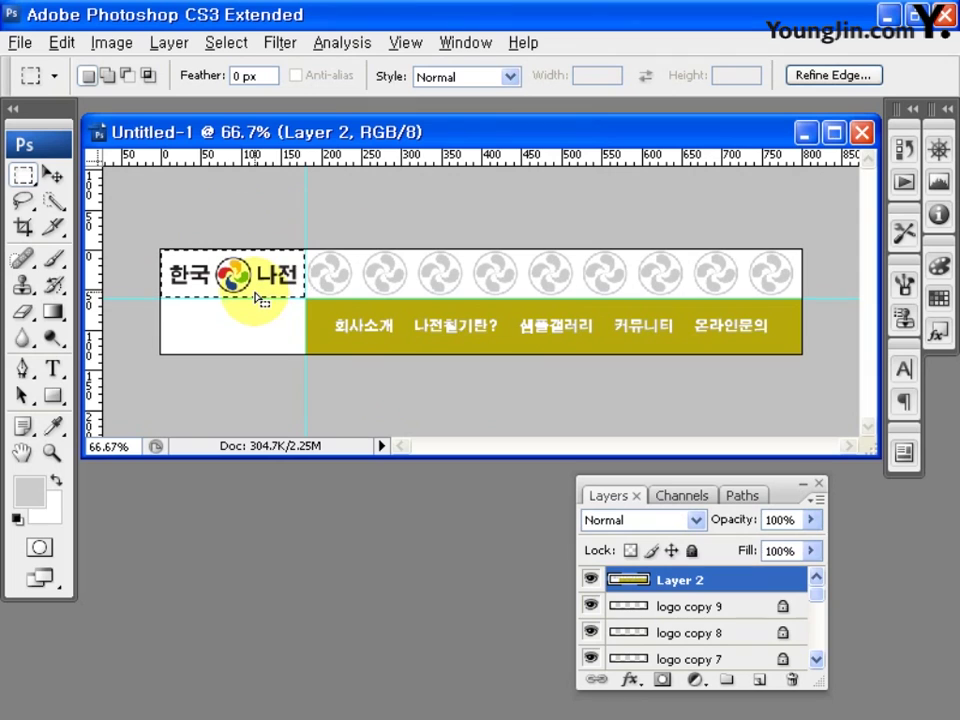
# - Copy the gray symbol strip beside the logo, above the menu bar, into a new document of clipboard size
pyautogui.moveTo(307, 244); pyautogui.dragTo(803, 296)
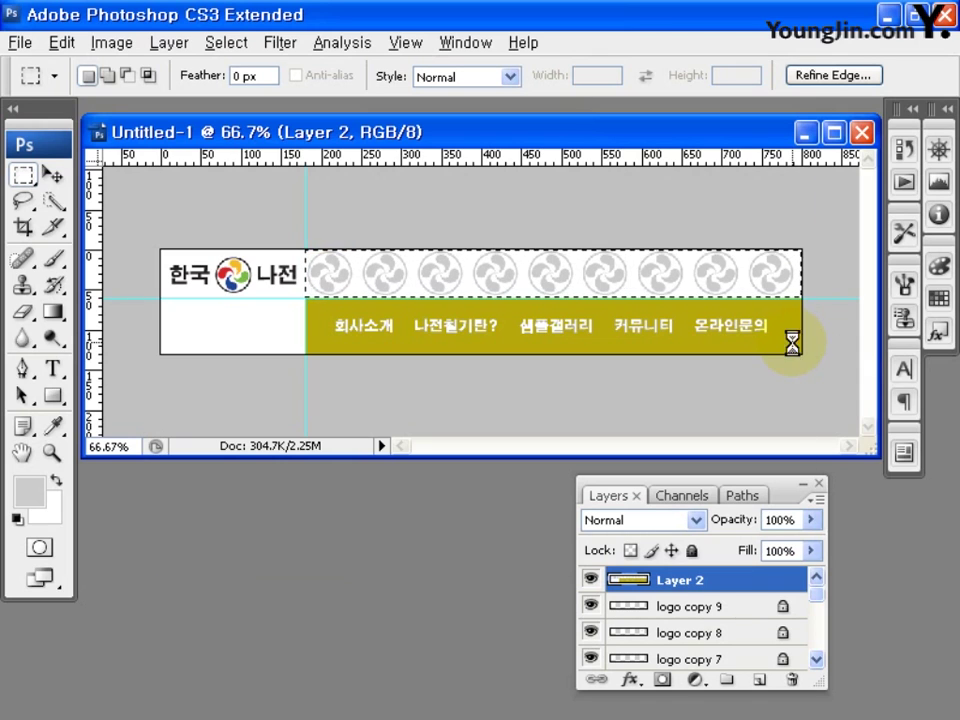
pyautogui.hotkey('ctrl', 'n')
pyautogui.click(759, 232)
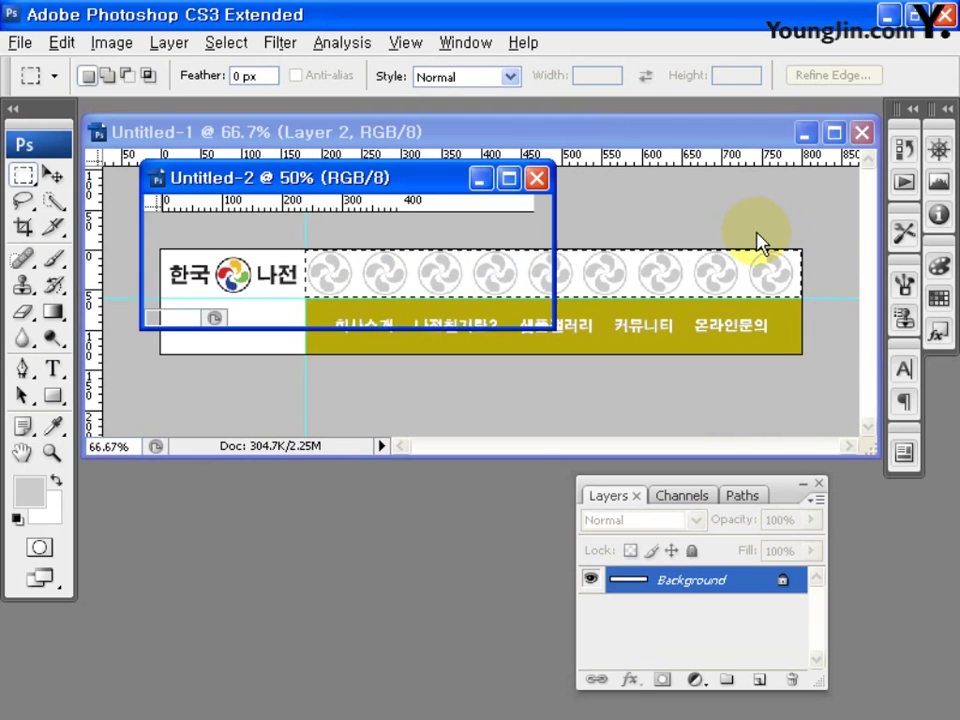
pyautogui.hotkey('ctrl', 'v')
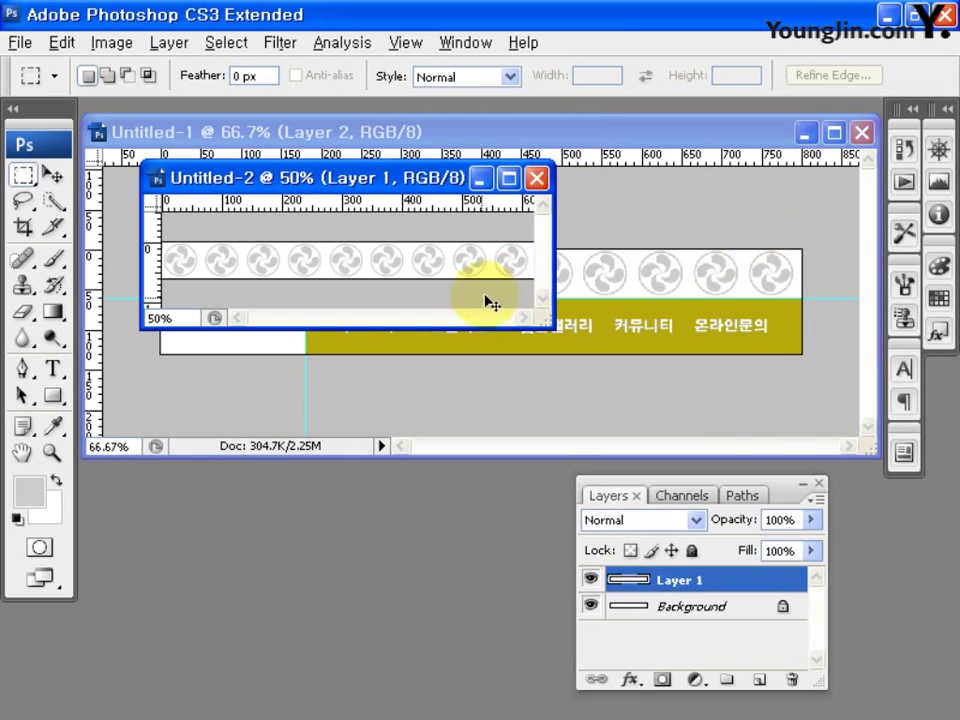
pyautogui.moveTo(550, 320); pyautogui.dragTo(752, 410)
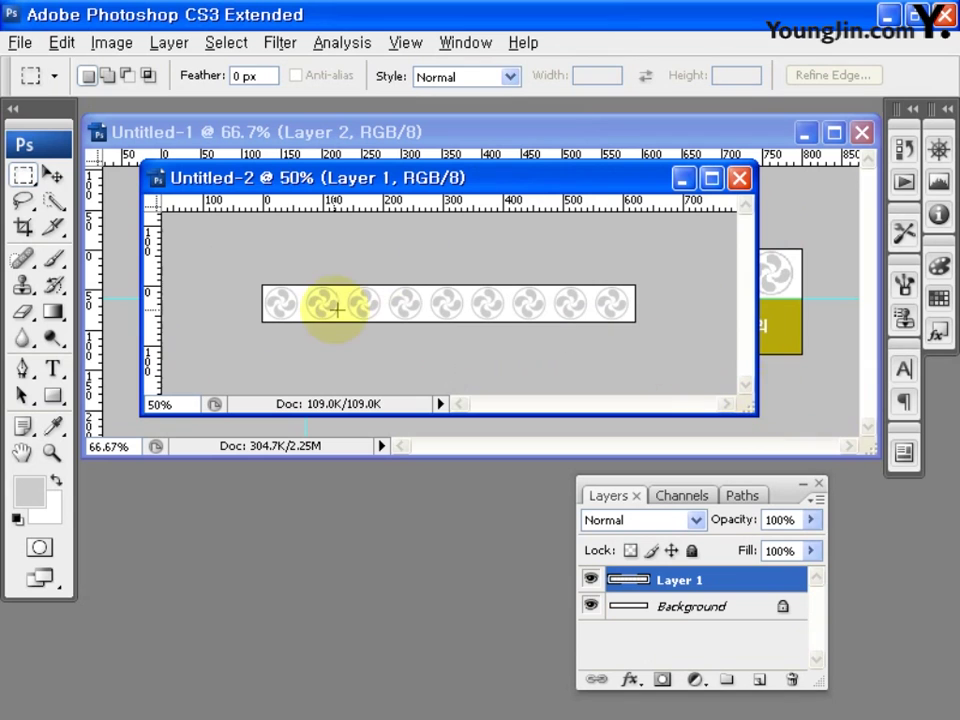
# - Export the symbol strip for the web with the JPEG High preset as top_b in the images folder, and close it without saving changes
pyautogui.click(18, 41)
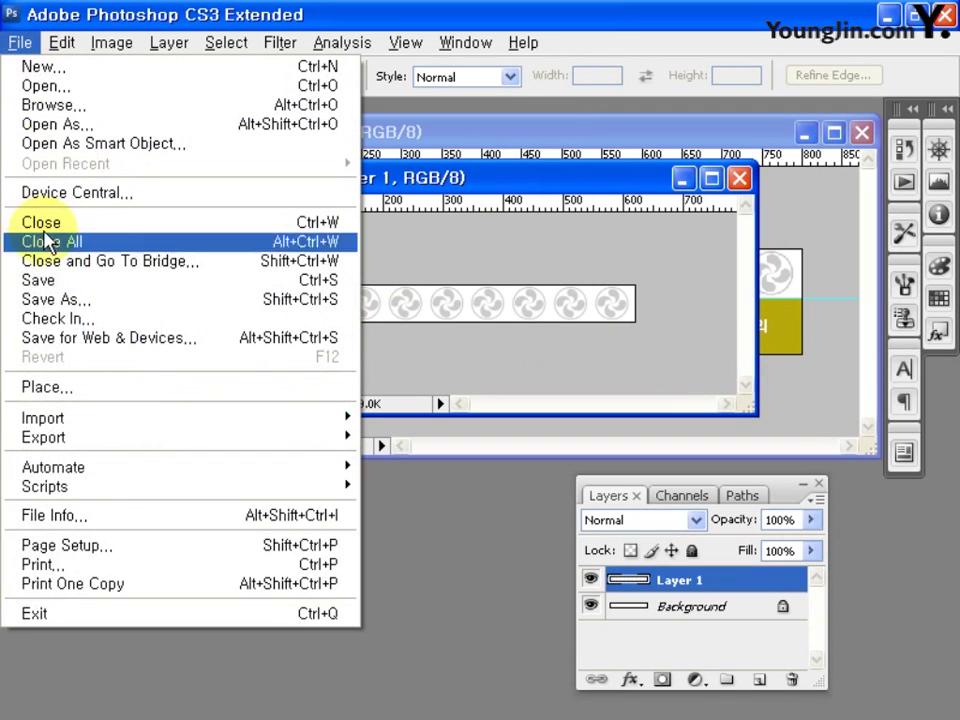
pyautogui.click(213, 338)
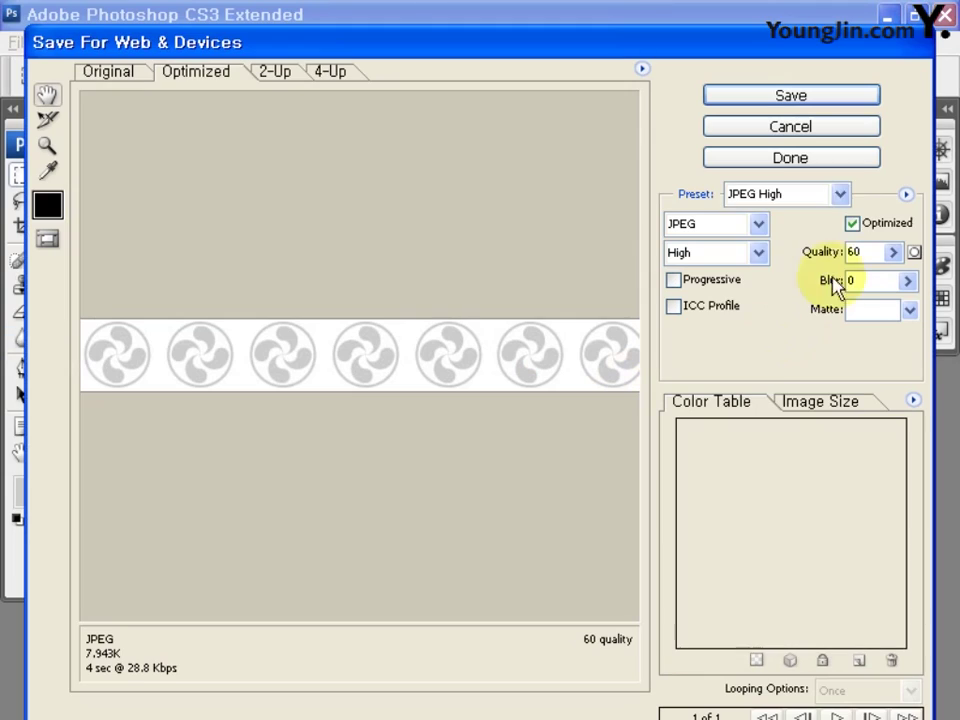
pyautogui.click(839, 195)
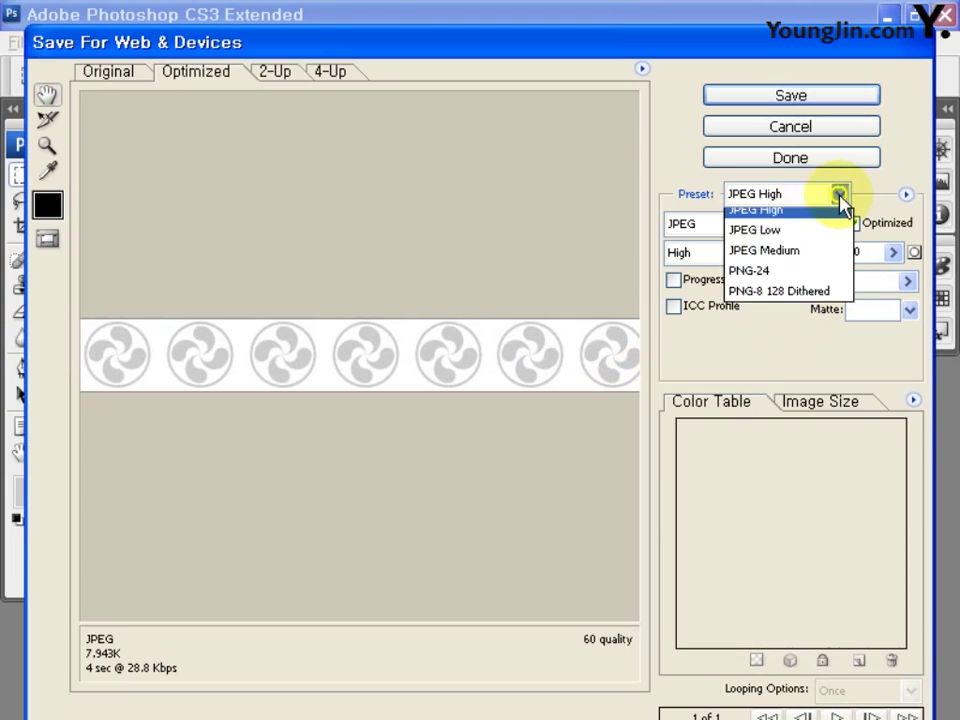
pyautogui.click(840, 196)
pyautogui.click(830, 101)
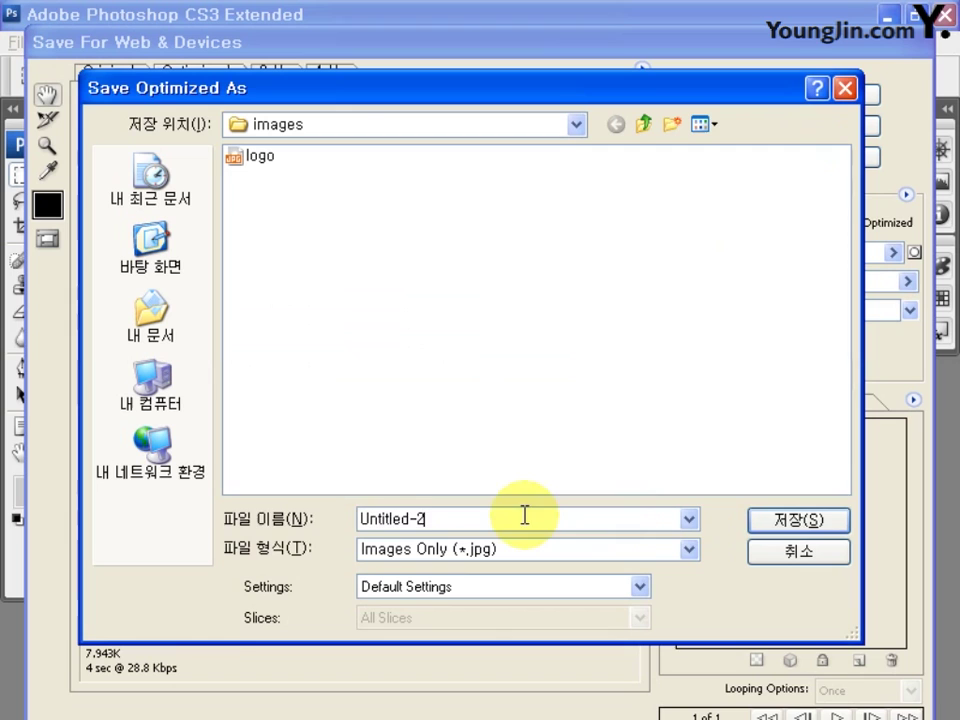
pyautogui.doubleClick(524, 515)
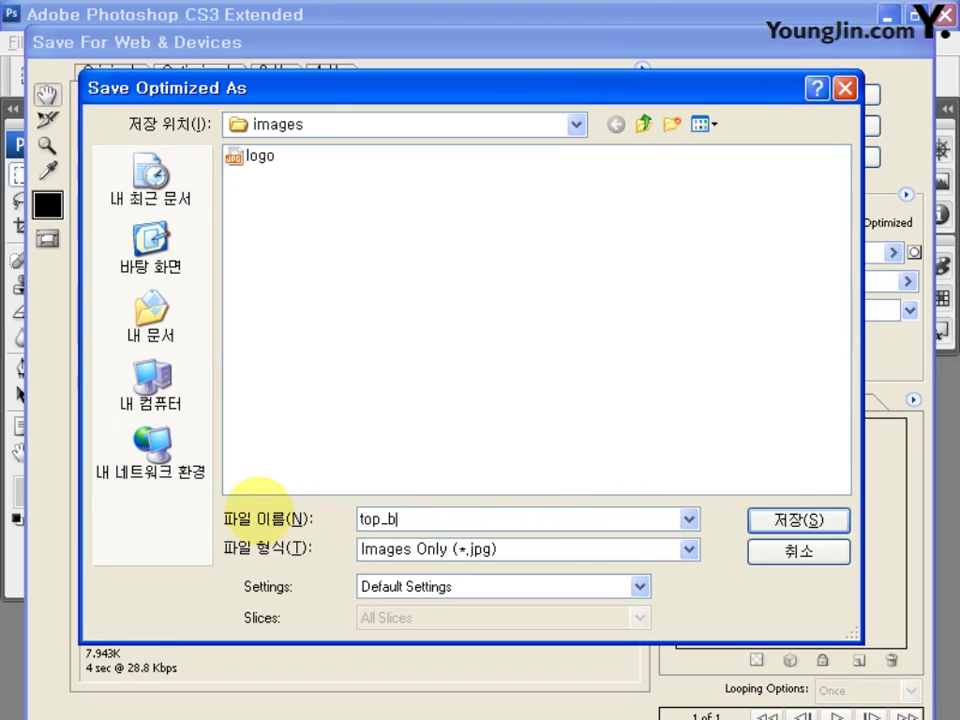
pyautogui.click(788, 522)
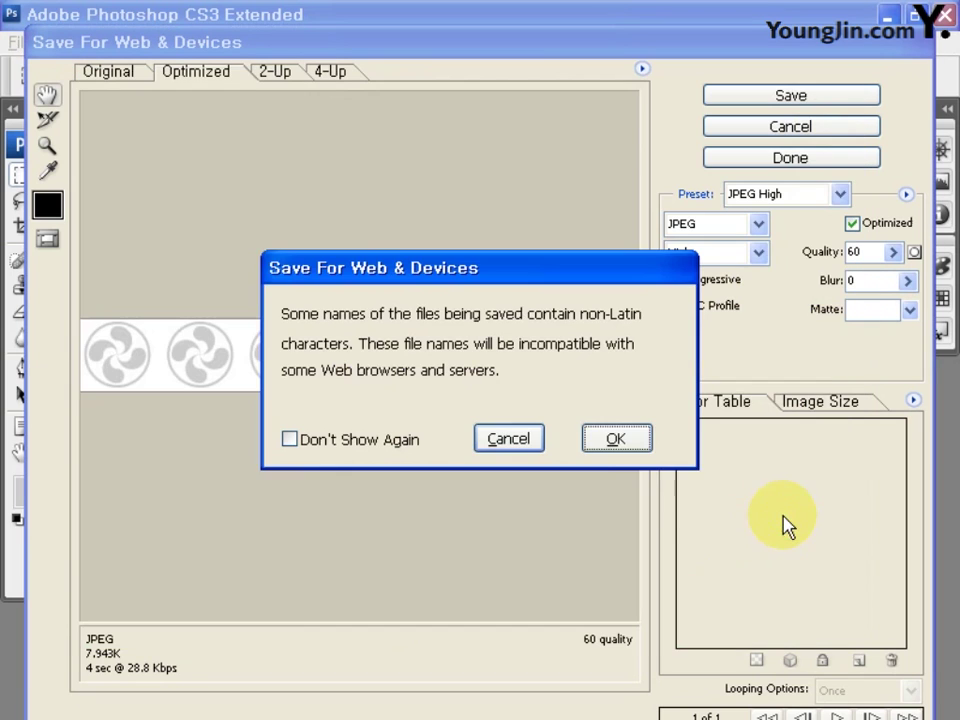
pyautogui.click(615, 438)
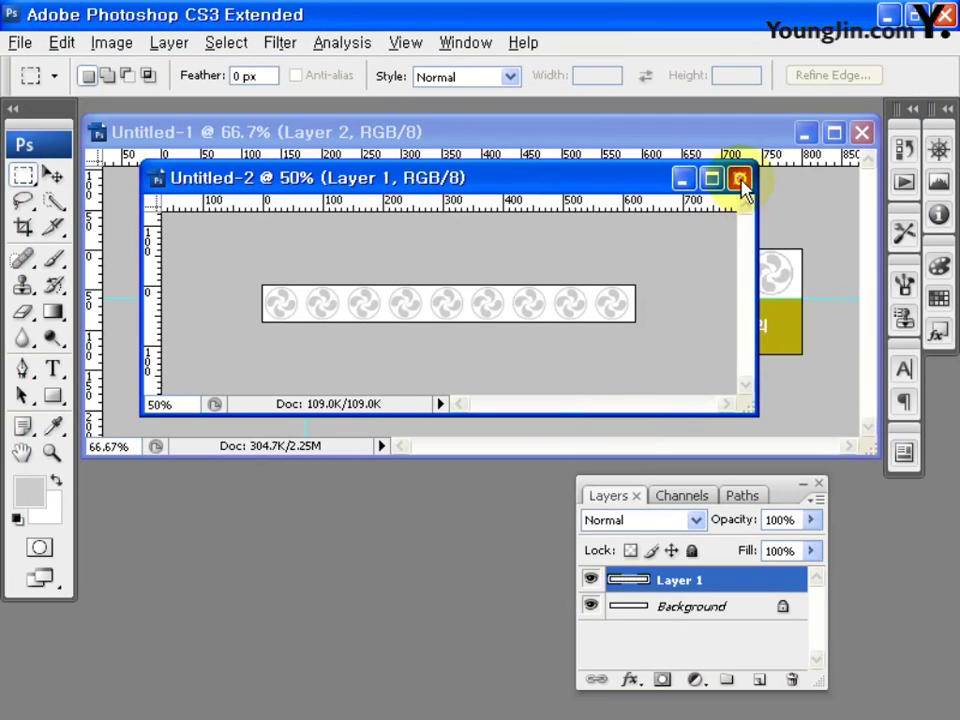
pyautogui.click(740, 179)
pyautogui.click(455, 310)
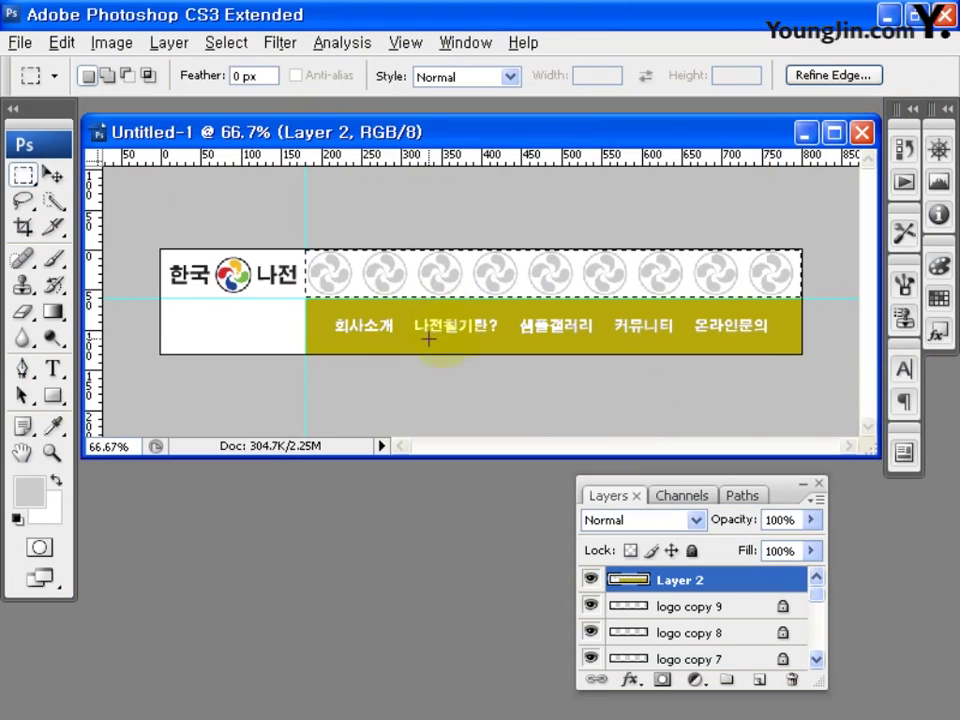
# - Clear the selection and crop the header image to the olive menu bar area bounded by the guides
pyautogui.click(321, 333)
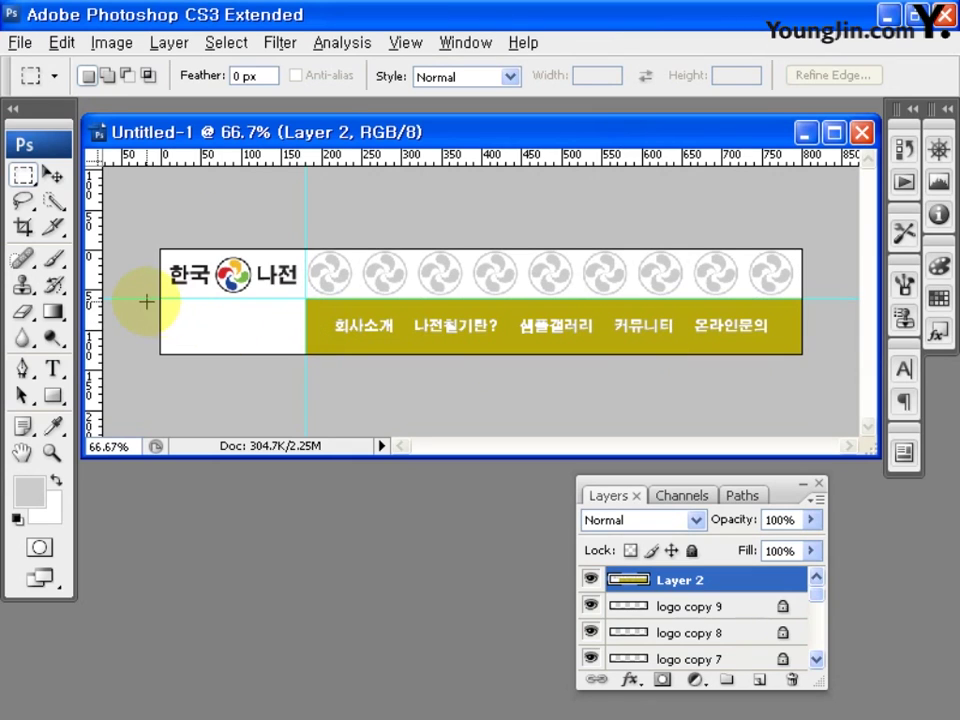
pyautogui.click(24, 228)
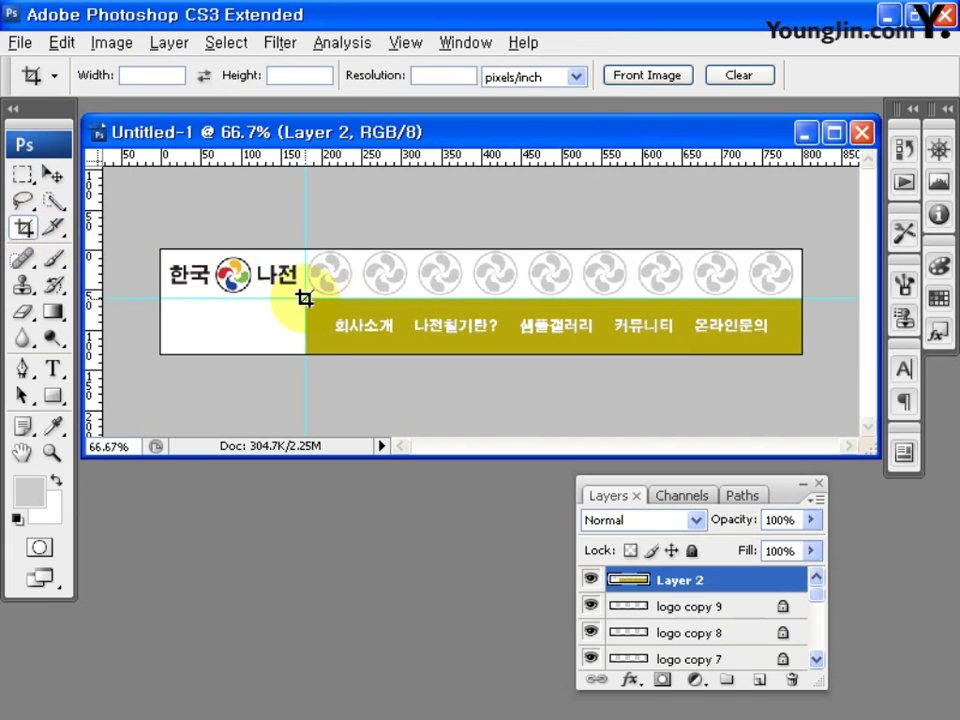
pyautogui.moveTo(268, 242); pyautogui.dragTo(758, 422)
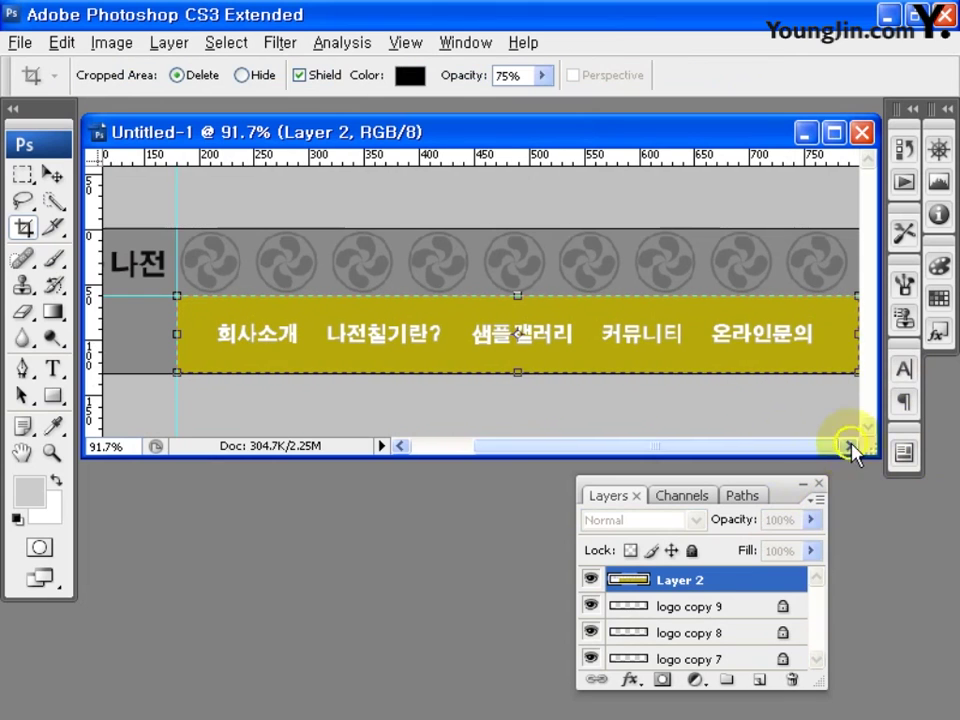
pyautogui.press('Return')
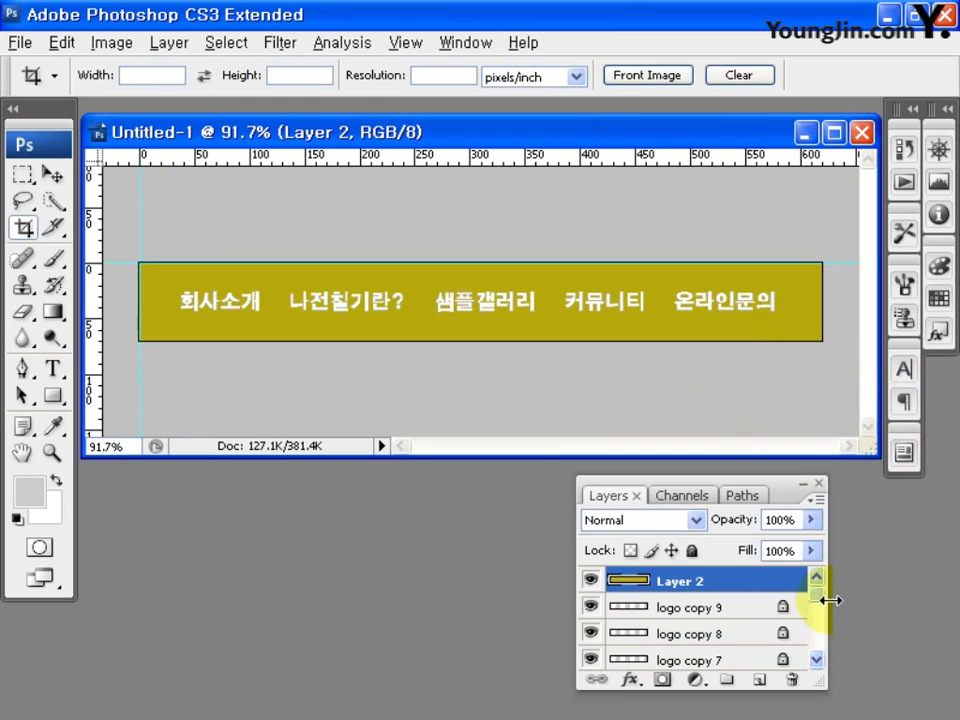
# - Delete all layers from logo up to Layer 2, keeping the two menu text layers, Layer 1 and Background
pyautogui.moveTo(820, 596); pyautogui.dragTo(810, 658)
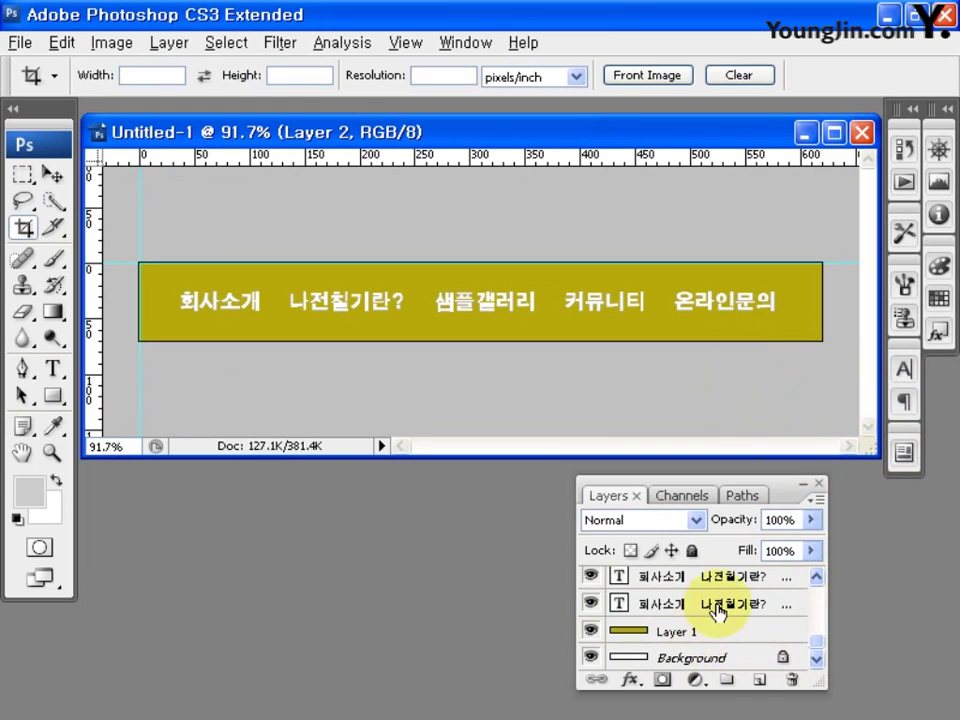
pyautogui.scroll(1, 720, 612)
pyautogui.scroll(1, 718, 612)
pyautogui.click(805, 605)
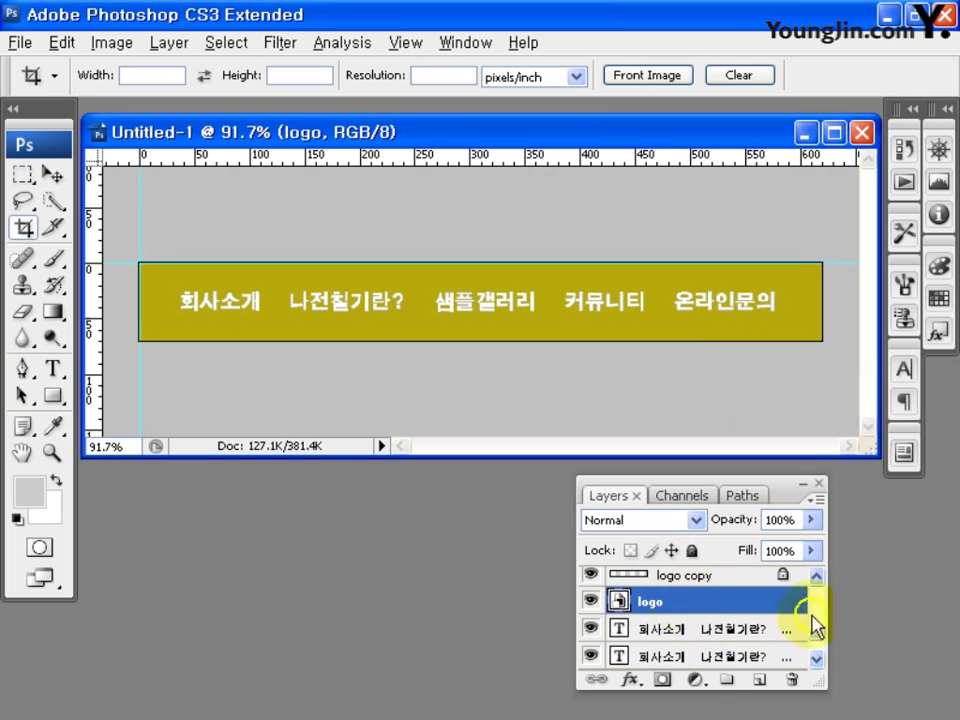
pyautogui.moveTo(820, 632); pyautogui.dragTo(816, 580)
pyautogui.keyDown('shift'); pyautogui.click(705, 585); pyautogui.keyUp('shift')
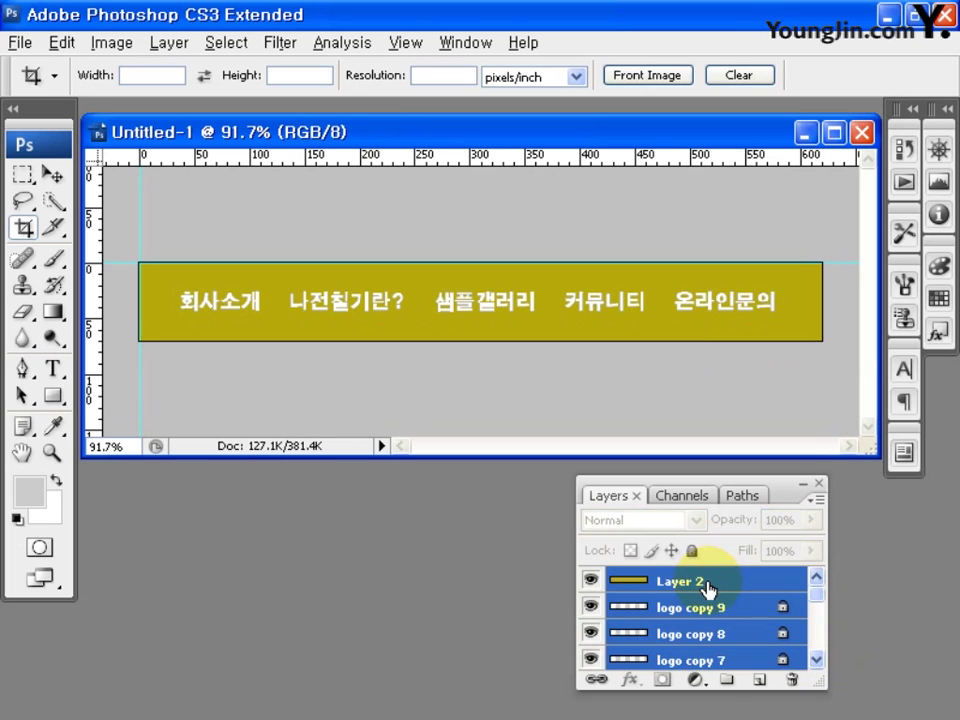
pyautogui.moveTo(723, 593); pyautogui.dragTo(792, 680)
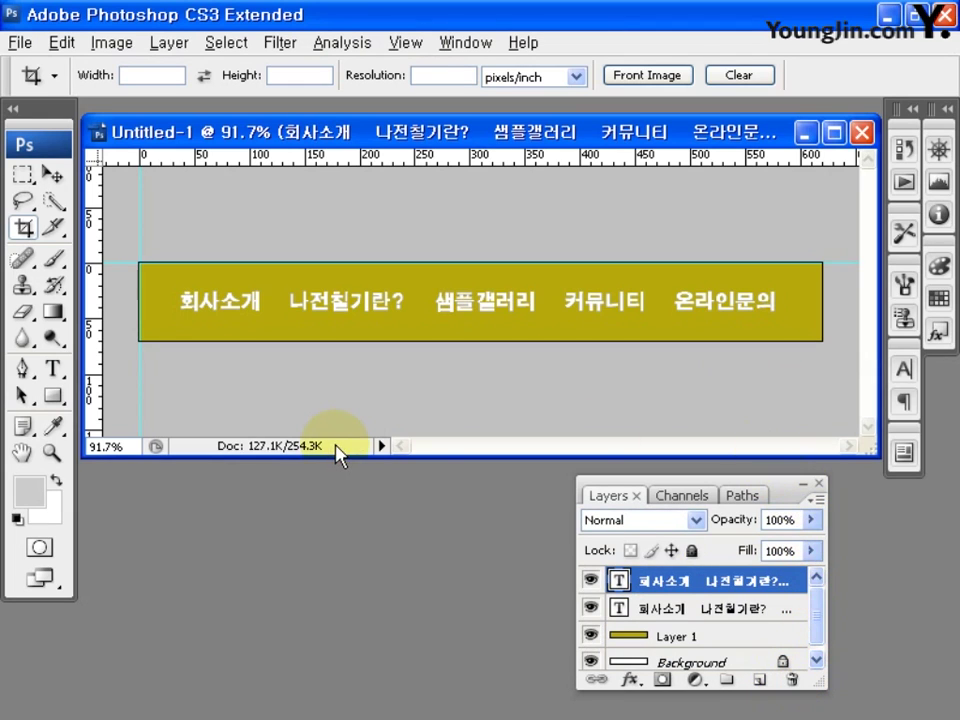
# - Clear all existing guides and add four vertical guides in the gaps between the five menu items
pyautogui.click(402, 50)
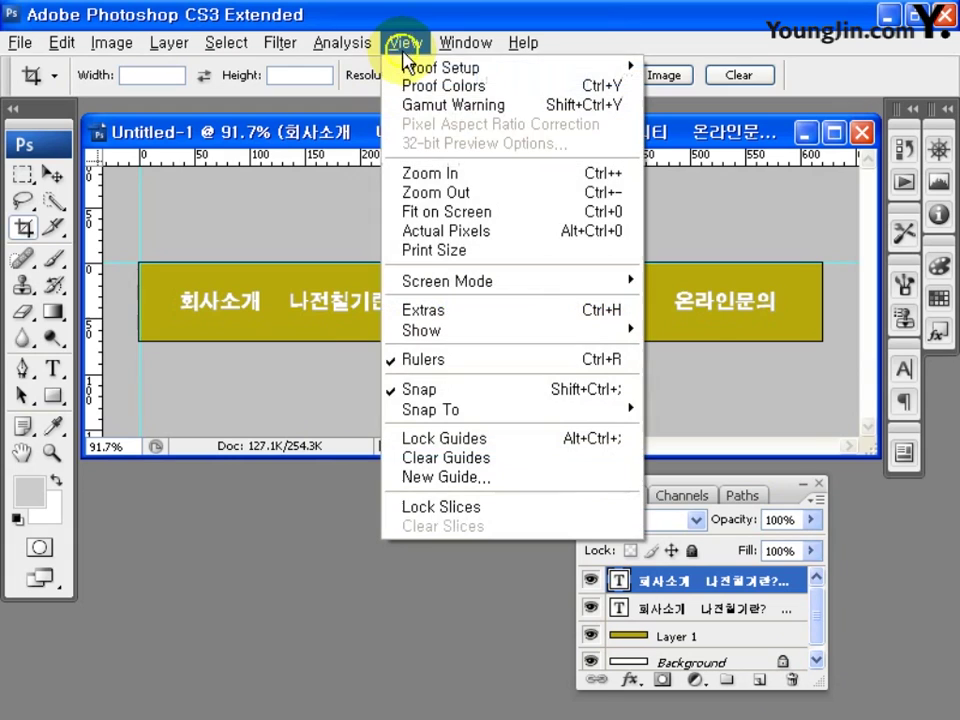
pyautogui.click(427, 358)
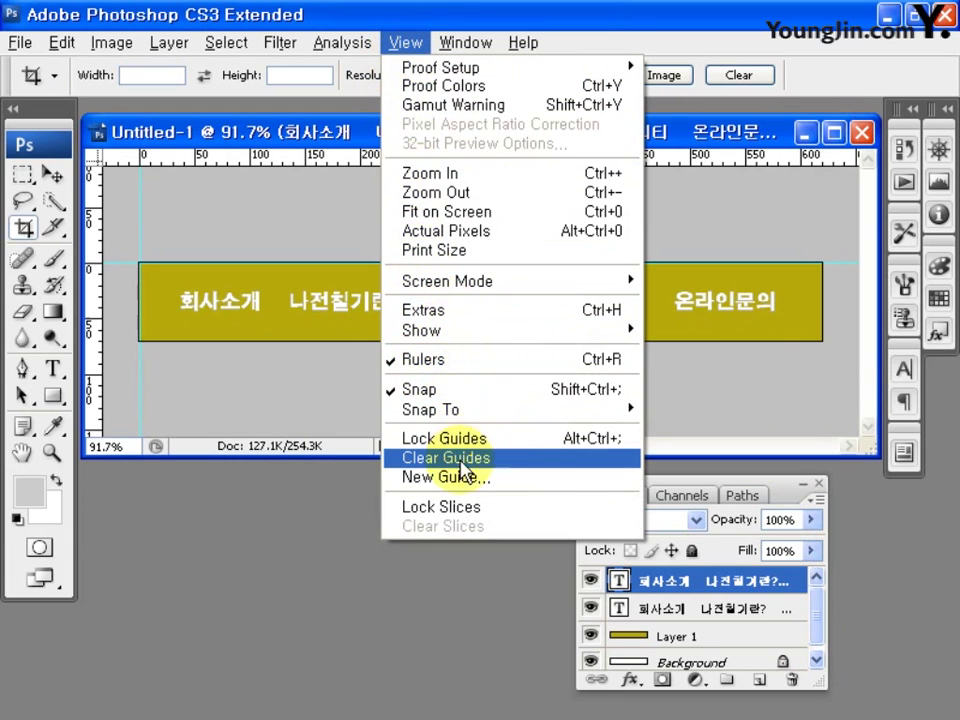
pyautogui.click(544, 460)
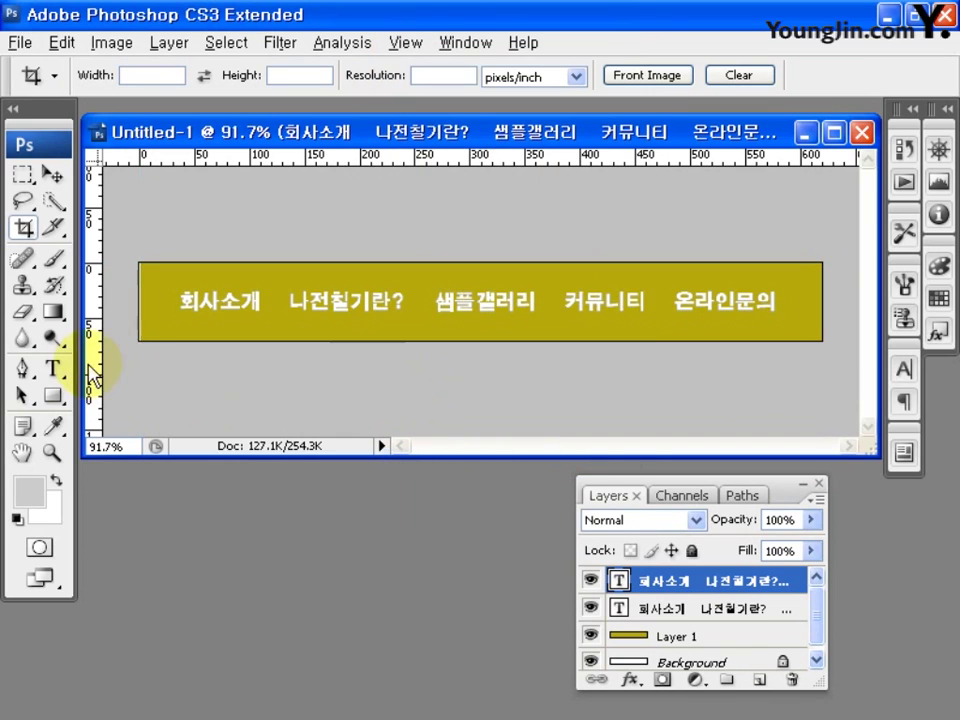
pyautogui.moveTo(103, 302); pyautogui.dragTo(272, 306)
pyautogui.moveTo(100, 326); pyautogui.dragTo(550, 302)
pyautogui.moveTo(112, 300); pyautogui.dragTo(659, 311)
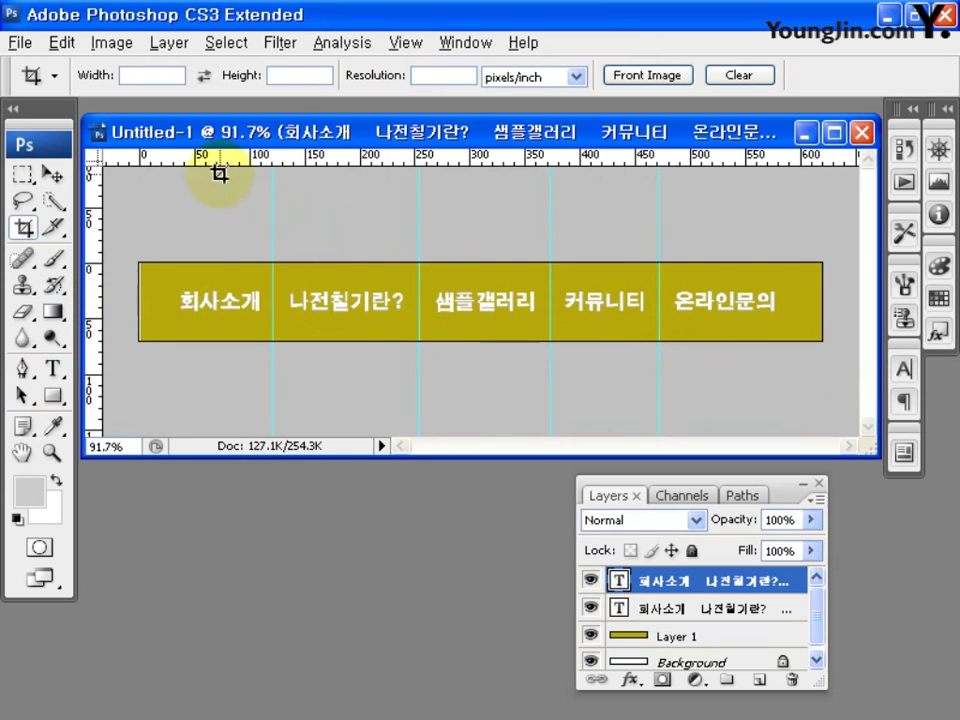
# - Hide the white menu text layer at the top of the stack and slice the menu bar from the guides
pyautogui.click(716, 580)
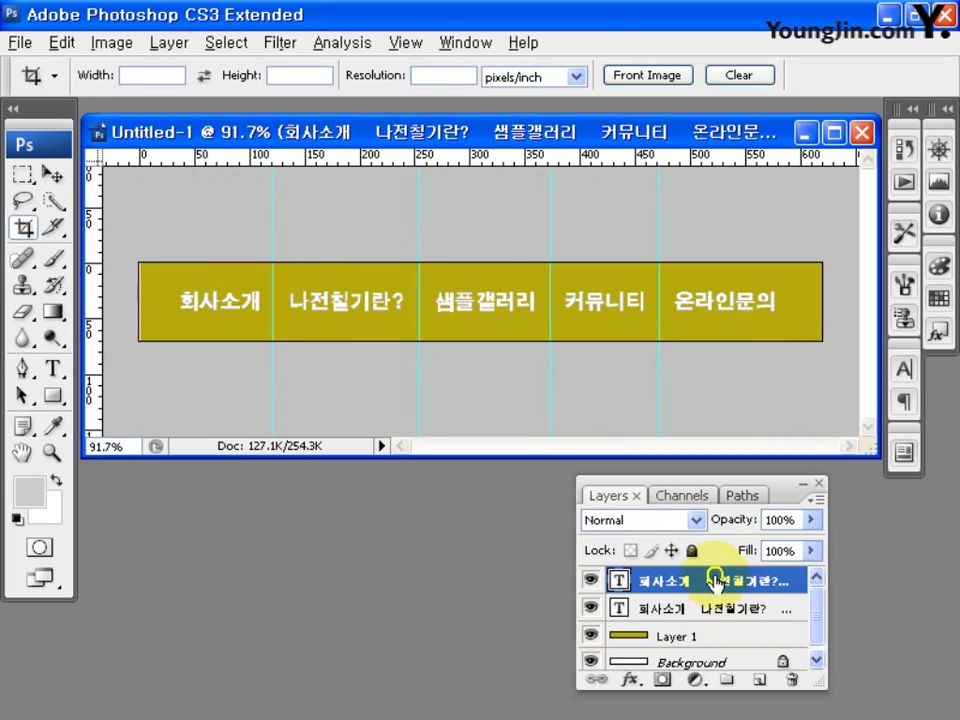
pyautogui.click(591, 581)
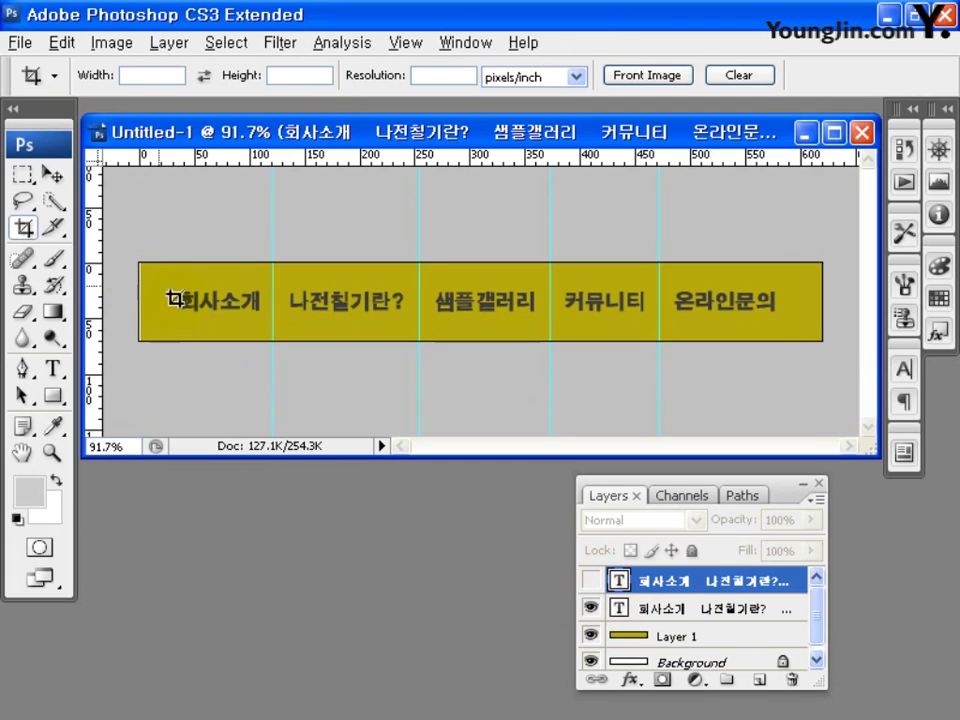
pyautogui.click(54, 230)
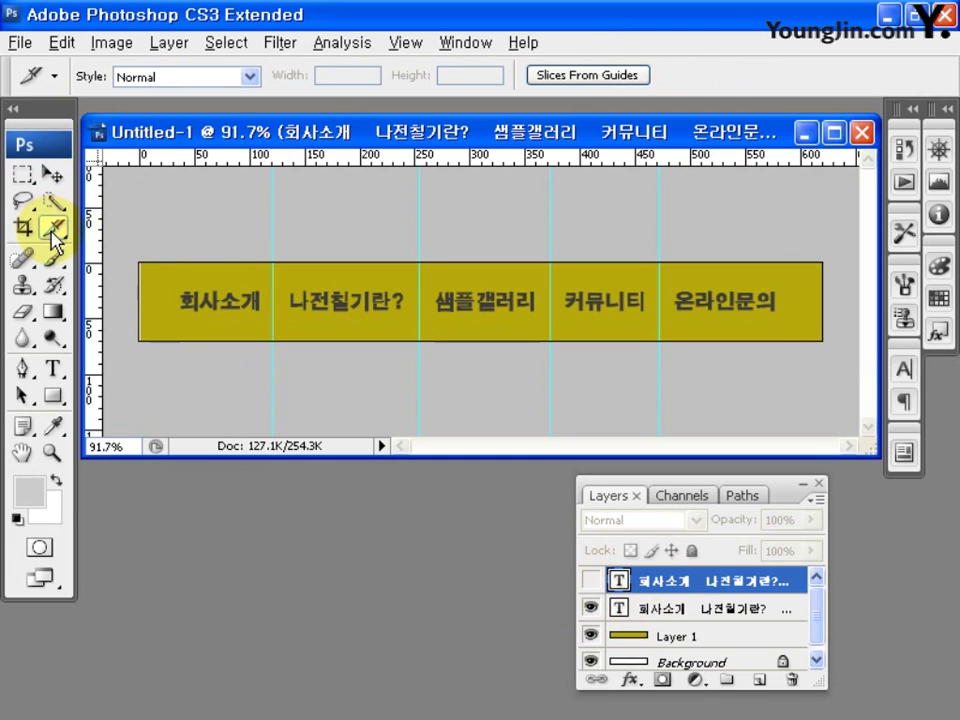
pyautogui.click(589, 79)
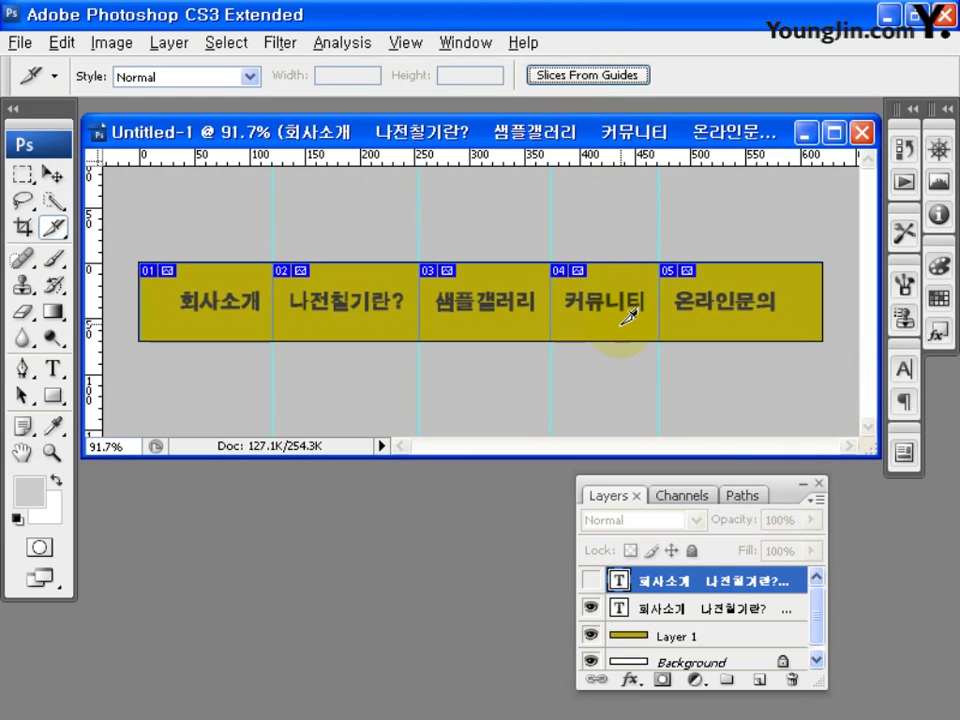
# - Export all slices of the dark-text menu for the web as mene in the images folder, using the JPEG High preset
pyautogui.click(20, 42)
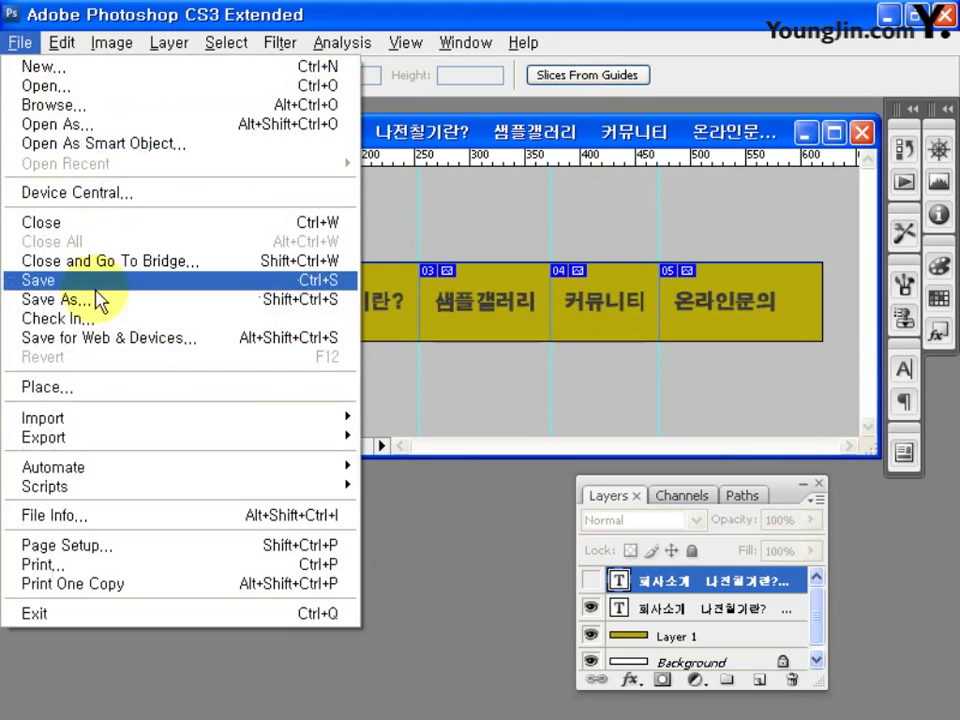
pyautogui.click(219, 347)
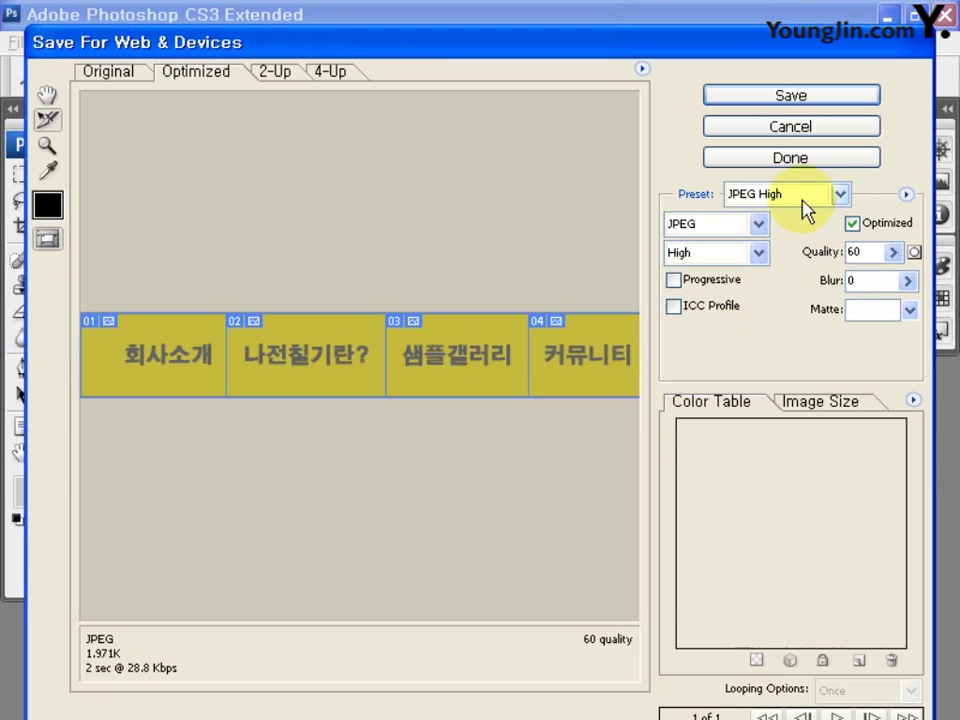
pyautogui.click(820, 106)
pyautogui.write('mene')
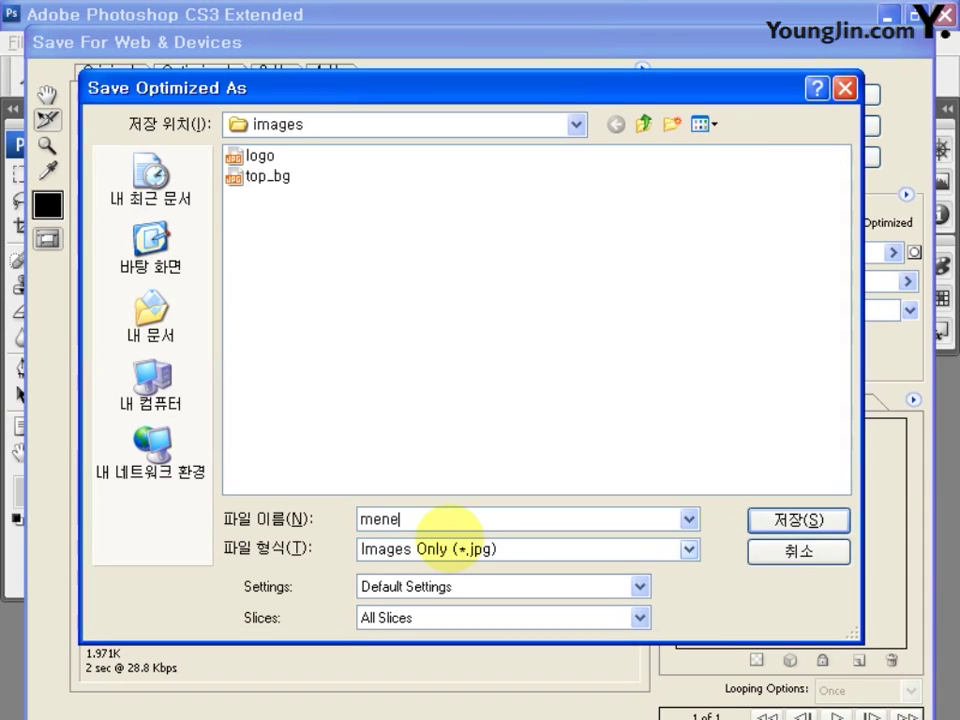
pyautogui.click(795, 521)
pyautogui.click(615, 438)
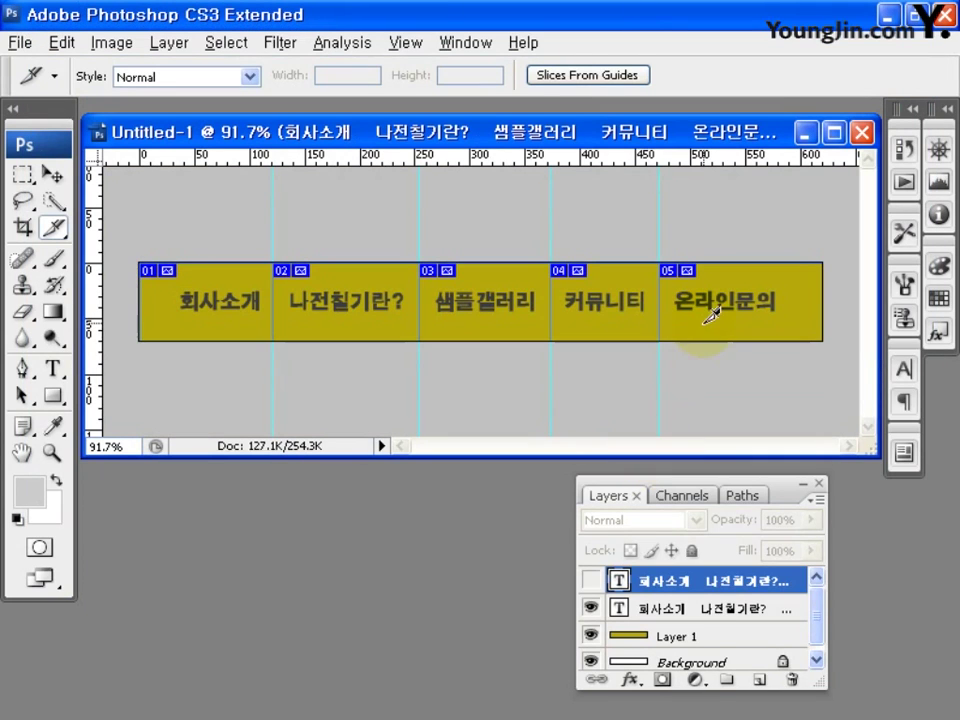
# - Show the white menu text instead of the dark text and export all slices for the web as menu_over with JPEG High
pyautogui.click(594, 608)
pyautogui.click(592, 582)
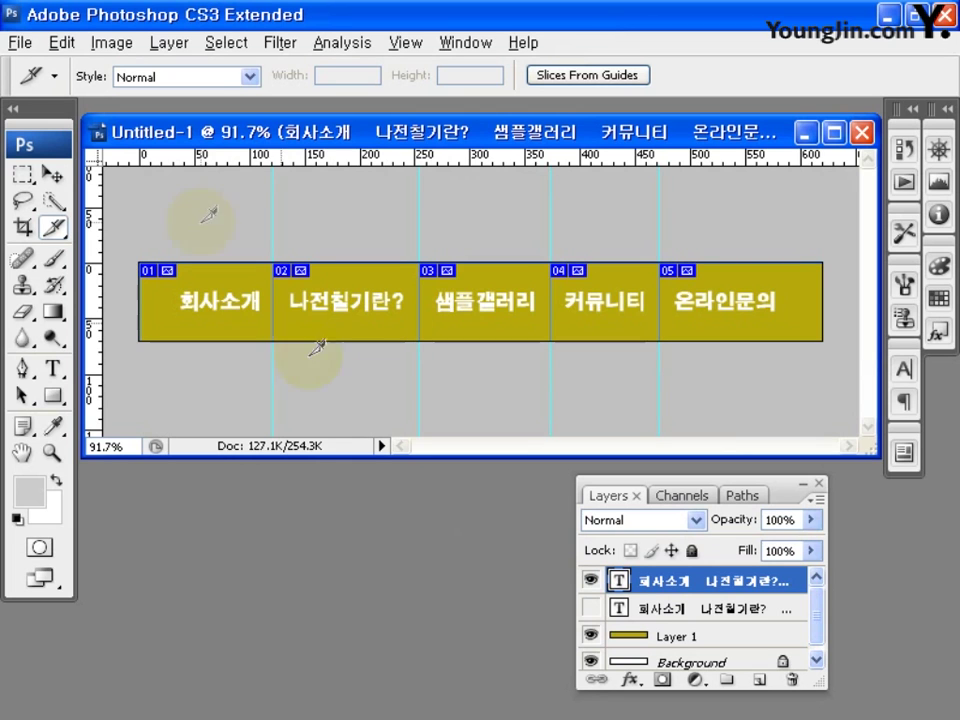
pyautogui.click(20, 42)
pyautogui.click(101, 336)
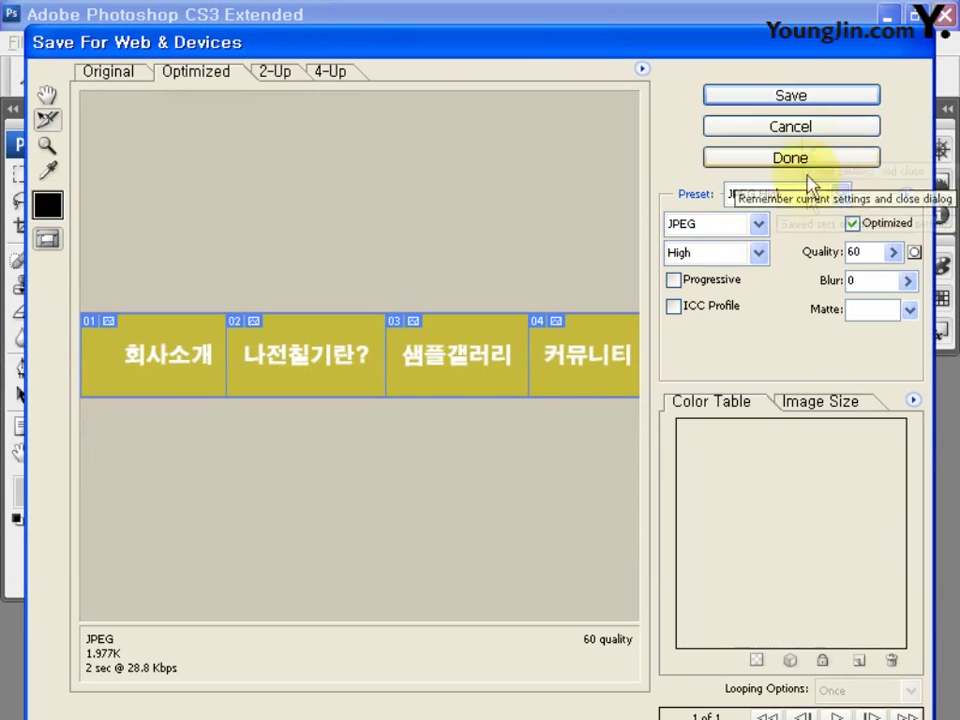
pyautogui.click(840, 97)
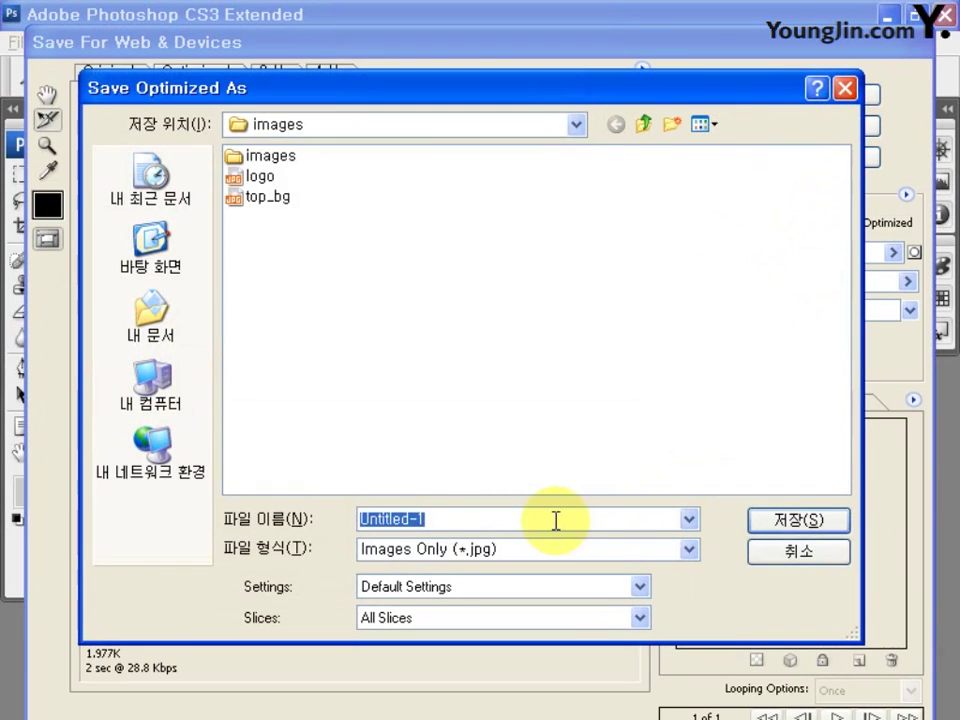
pyautogui.write('menu_over')
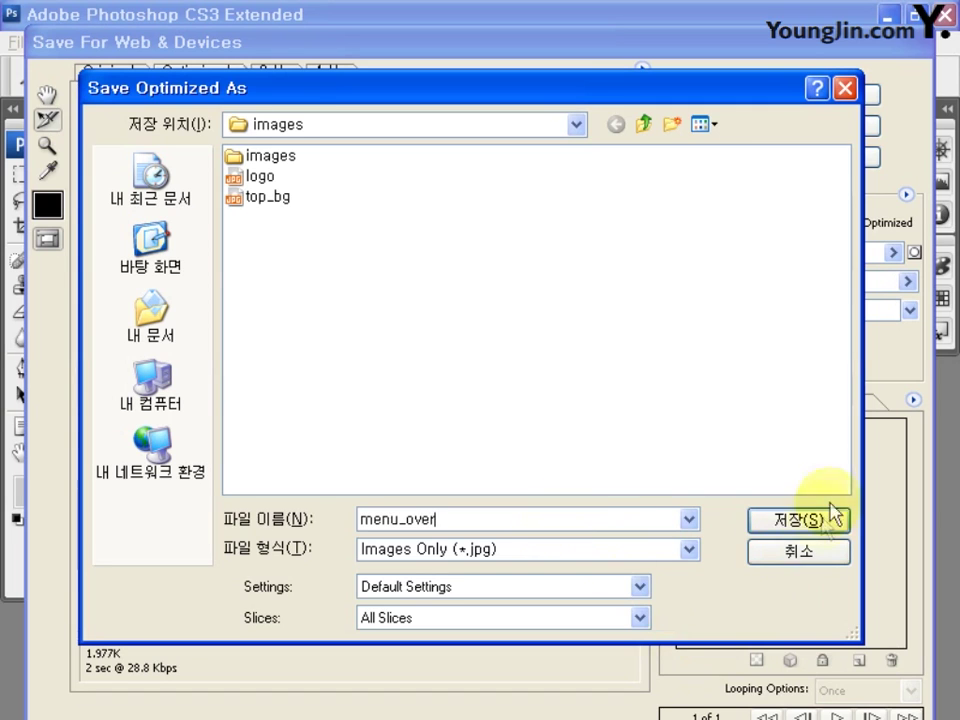
pyautogui.click(829, 519)
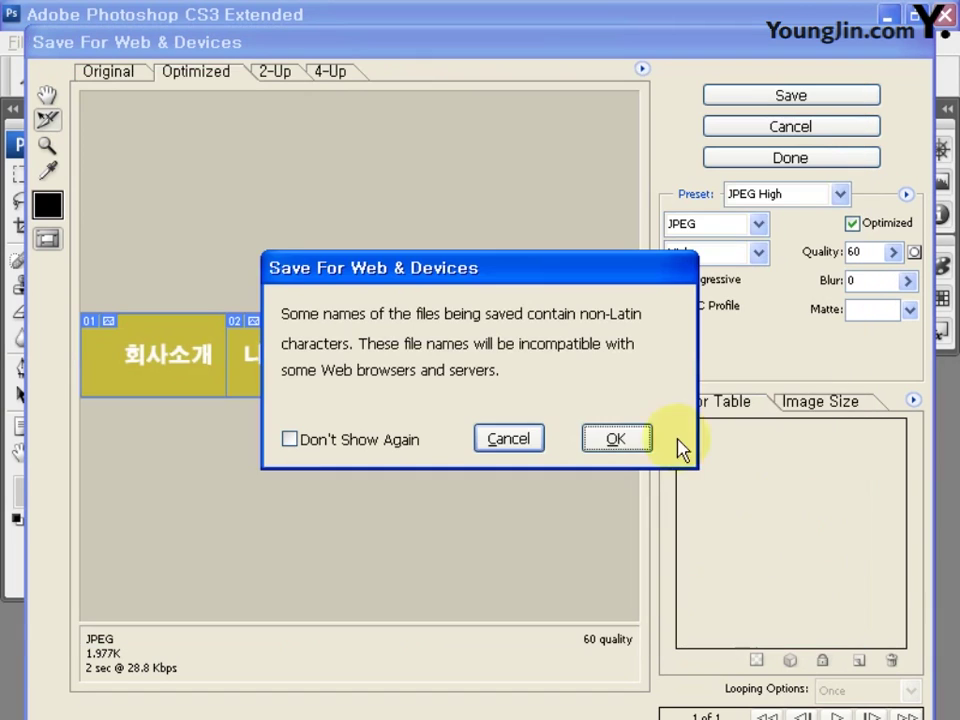
pyautogui.click(611, 450)
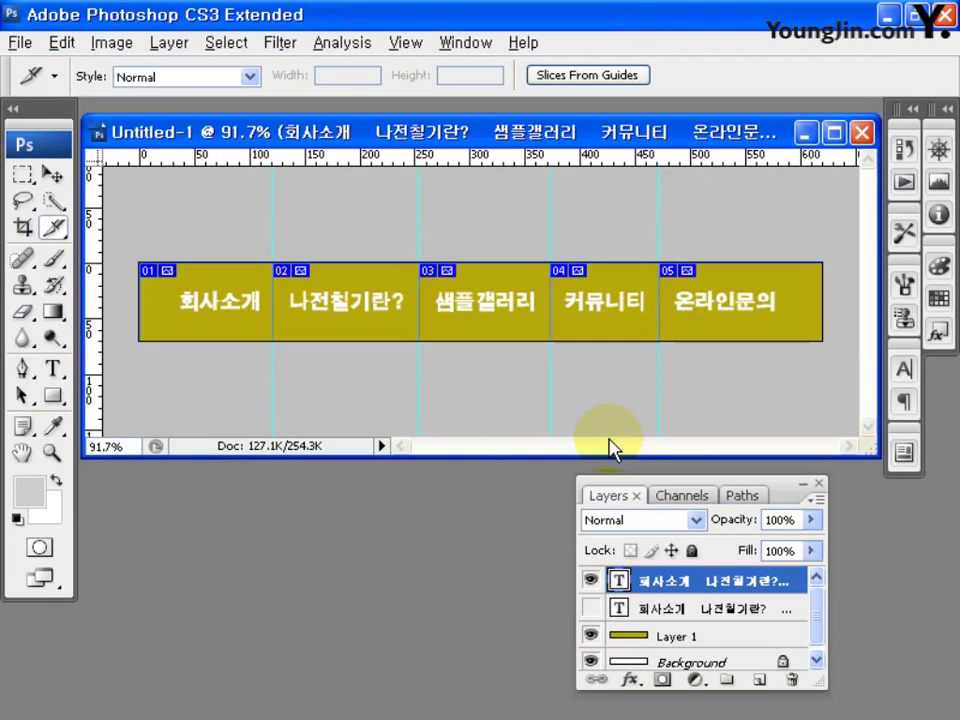
# - Close the menu document without saving and create a new 620 × 150 pixel RGB document at 72 pixels/inch with a white background
pyautogui.click(865, 131)
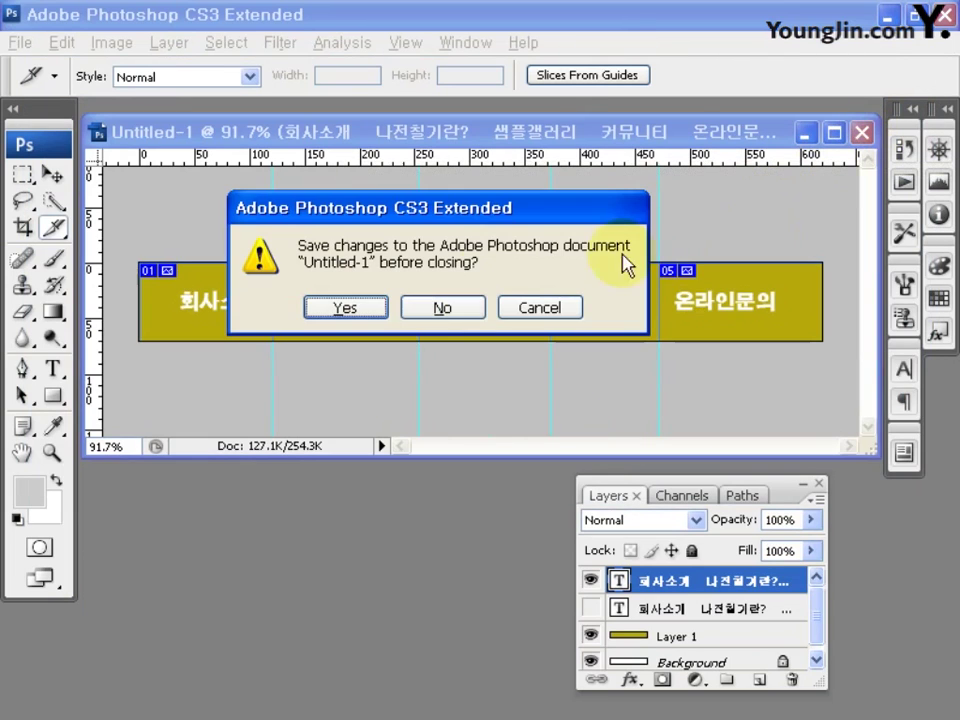
pyautogui.click(450, 298)
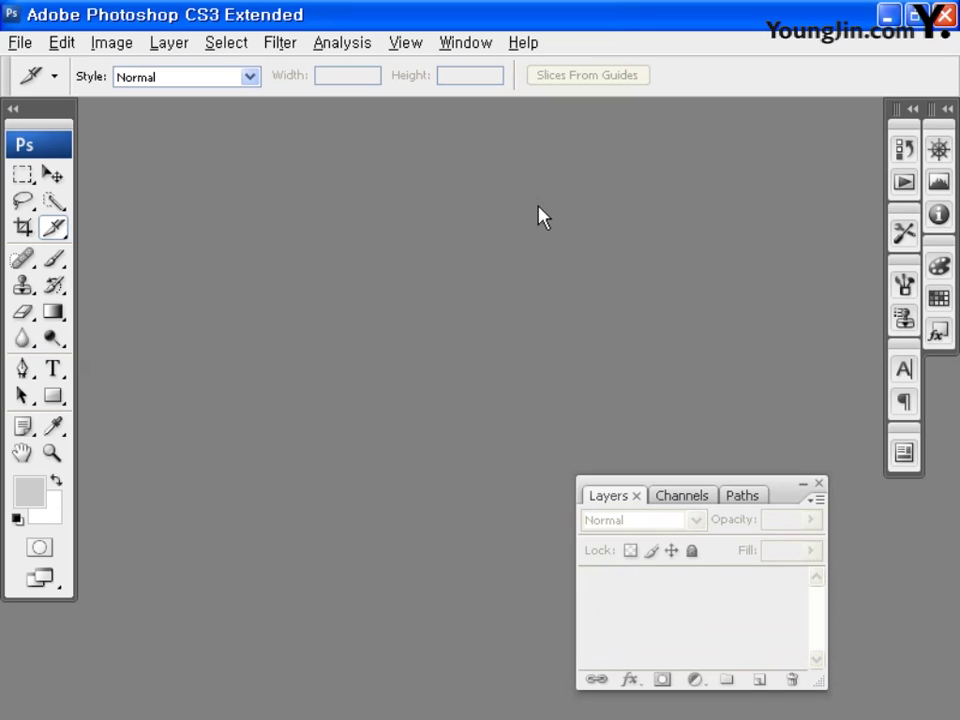
pyautogui.hotkey('ctrl', 'n')
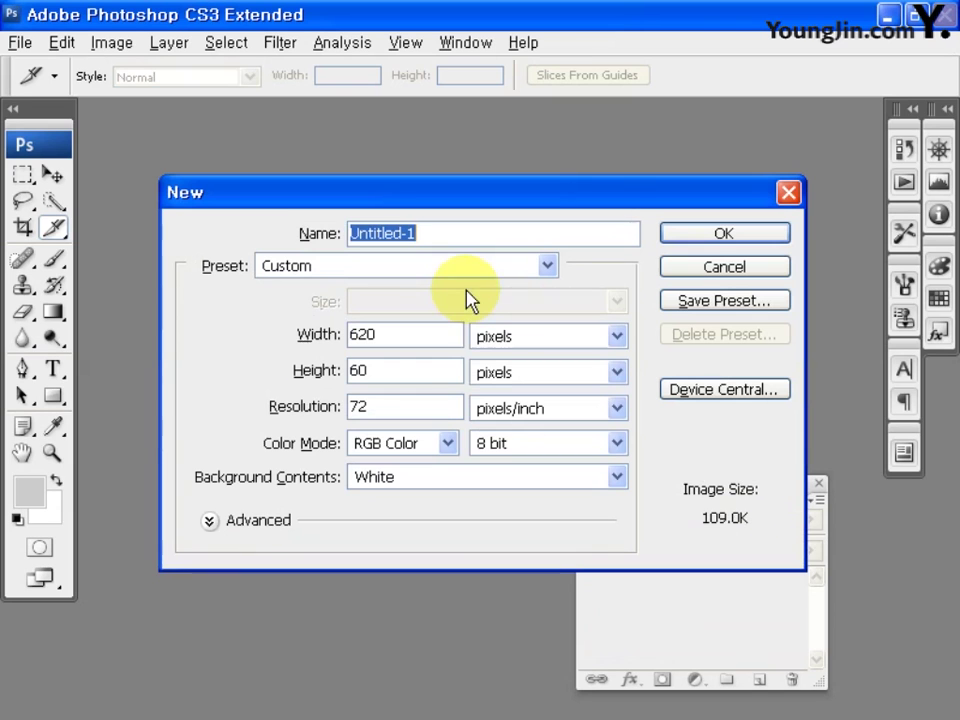
pyautogui.doubleClick(425, 344)
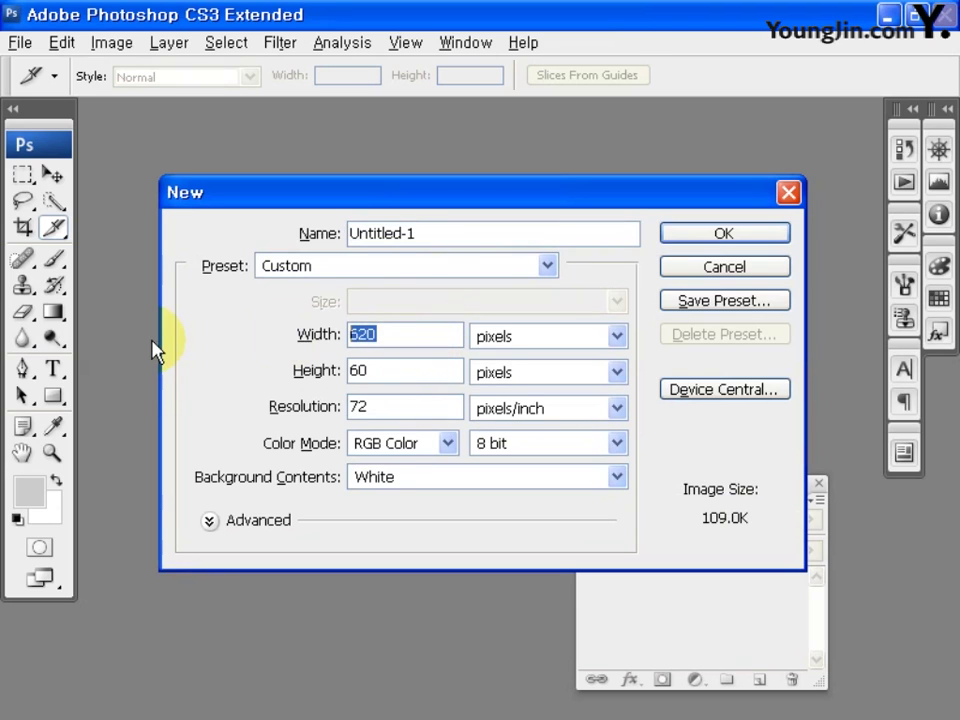
pyautogui.doubleClick(398, 374)
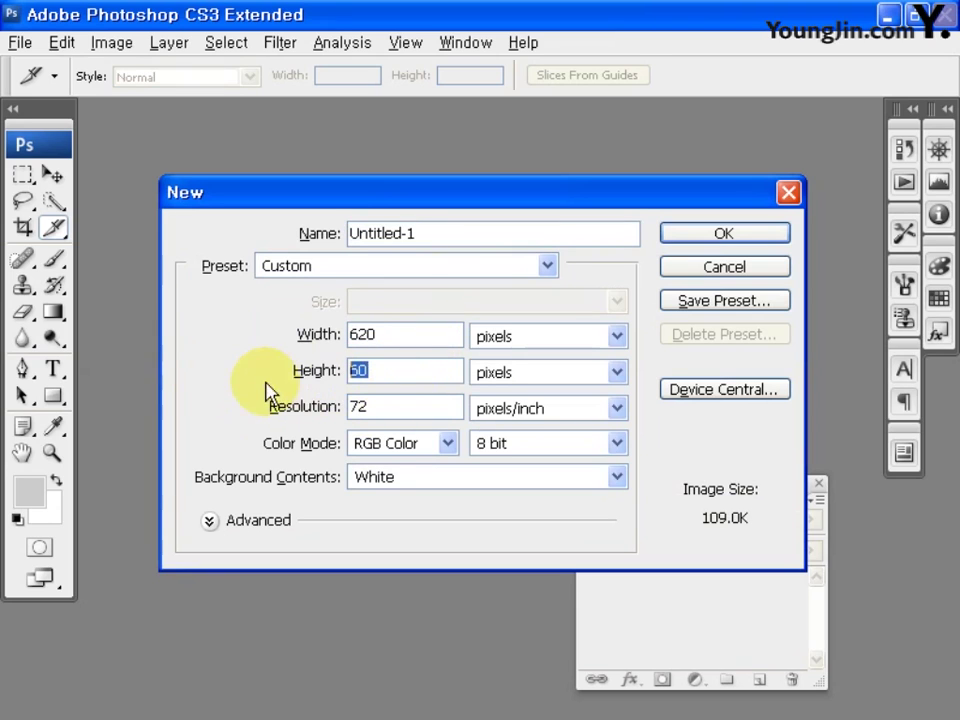
pyautogui.write('150')
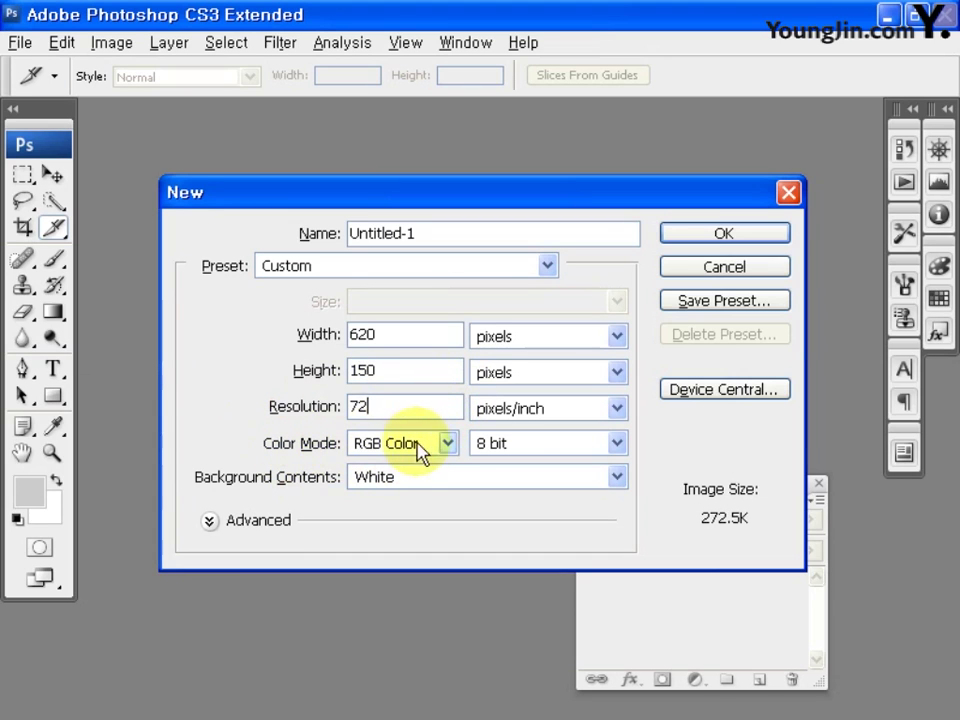
pyautogui.click(760, 238)
# - Place the logo file from the al folder into the blank document, cropped to its bounding box, at its default size and position
pyautogui.click(24, 40)
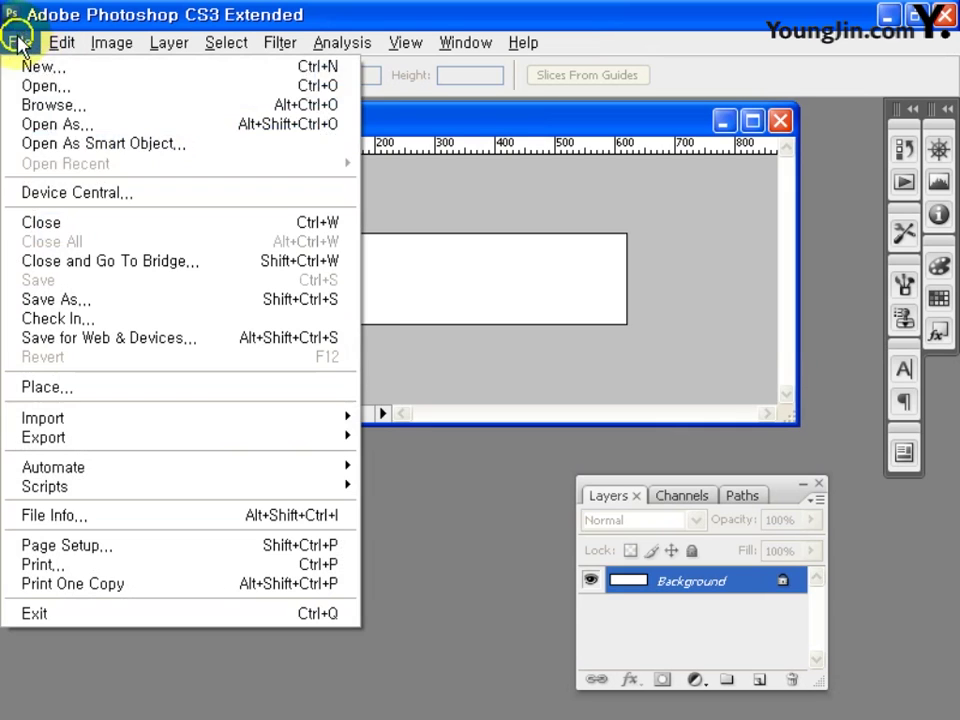
pyautogui.click(116, 392)
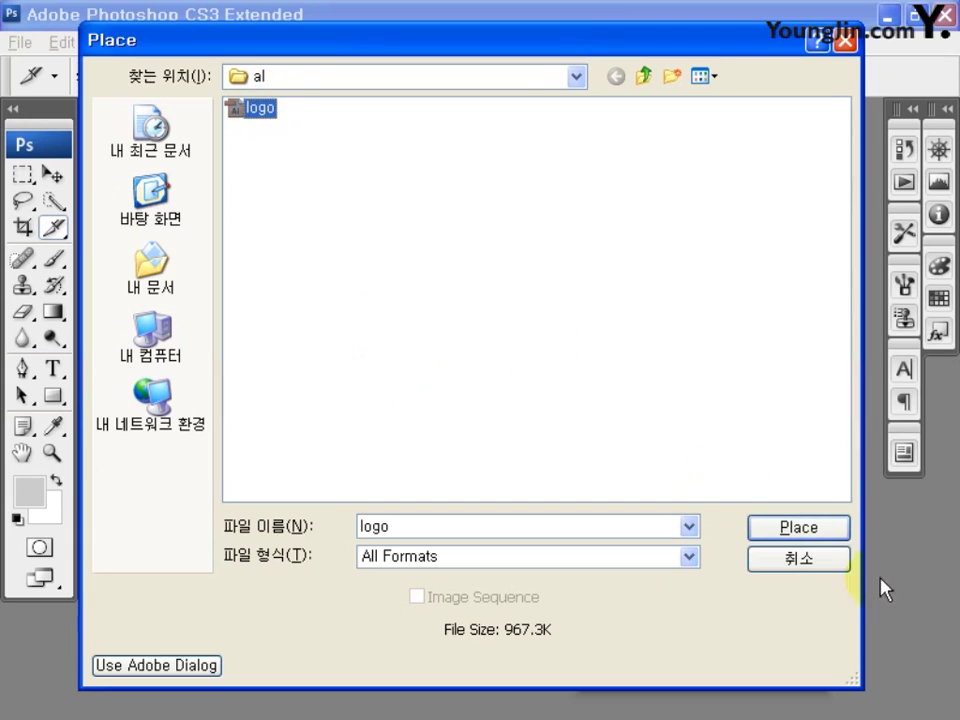
pyautogui.click(824, 536)
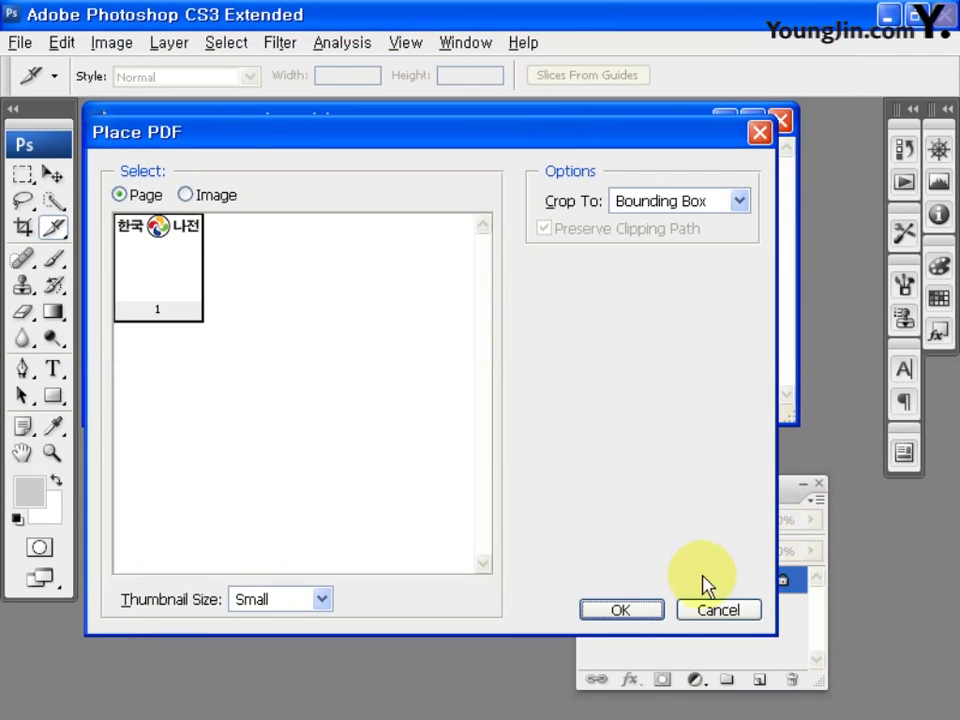
pyautogui.click(632, 610)
pyautogui.press('Return')
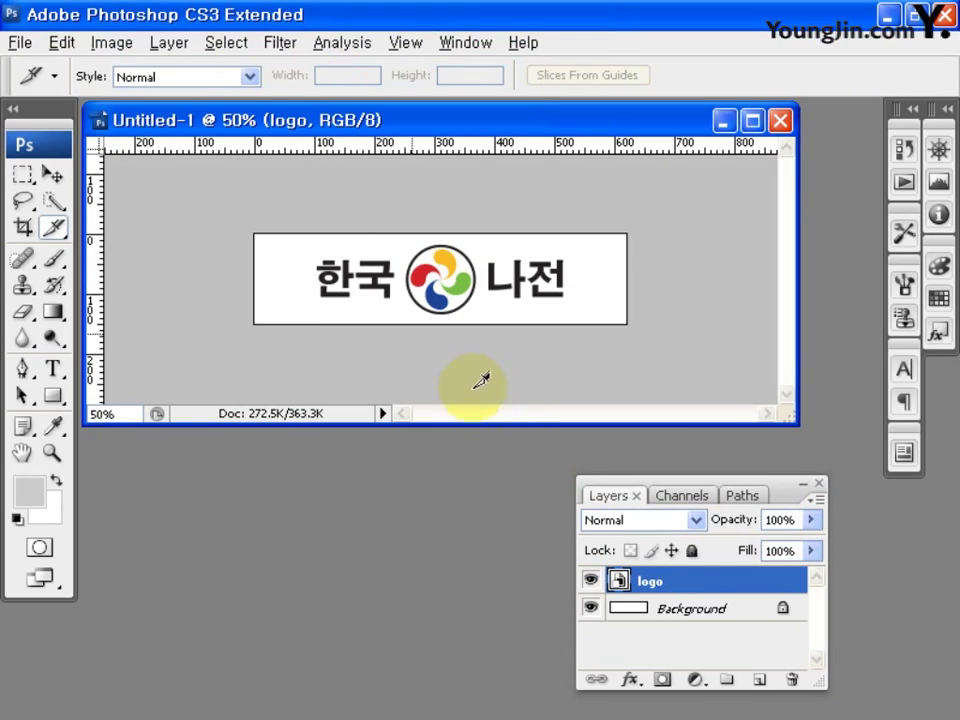
# - Edit the logo smart object in Illustrator by deleting the words 한국 and 나전, save it, and return to Photoshop
pyautogui.doubleClick(619, 581)
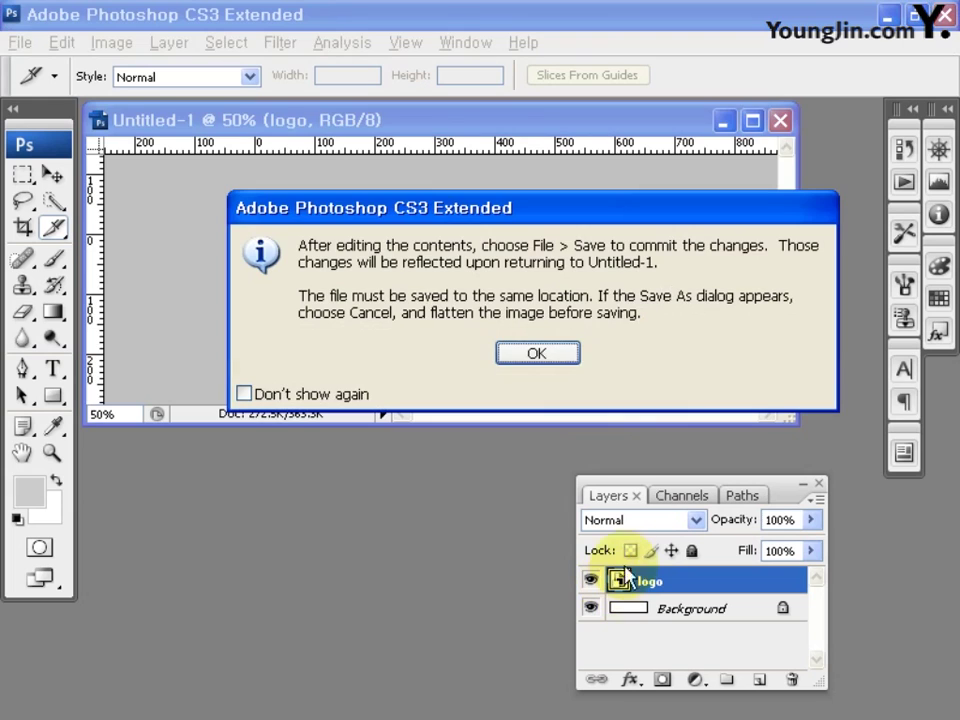
pyautogui.click(537, 354)
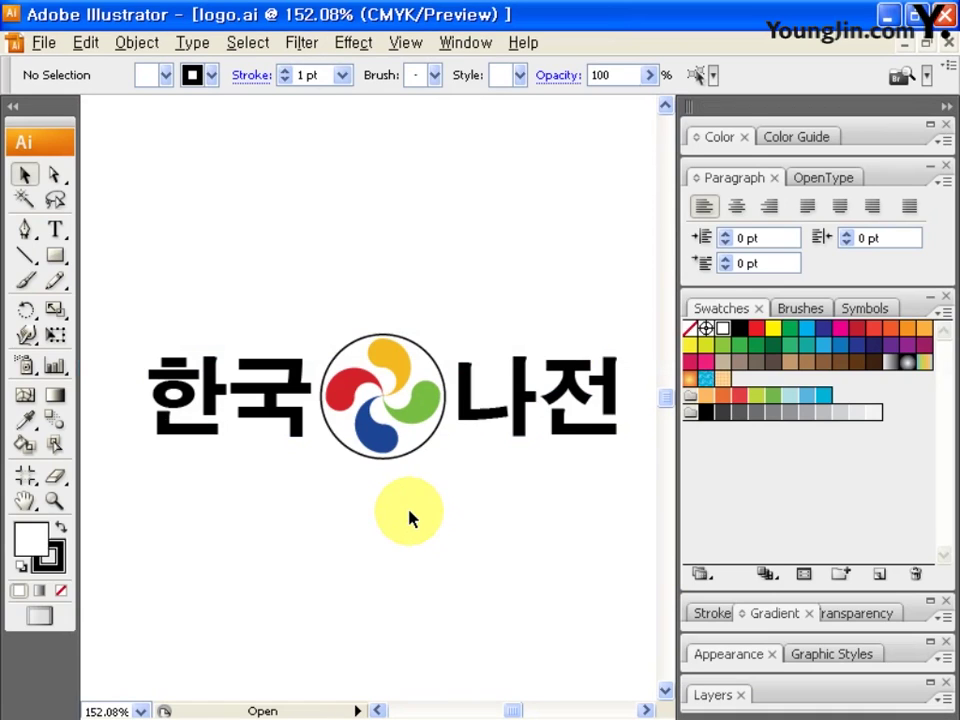
pyautogui.click(295, 408)
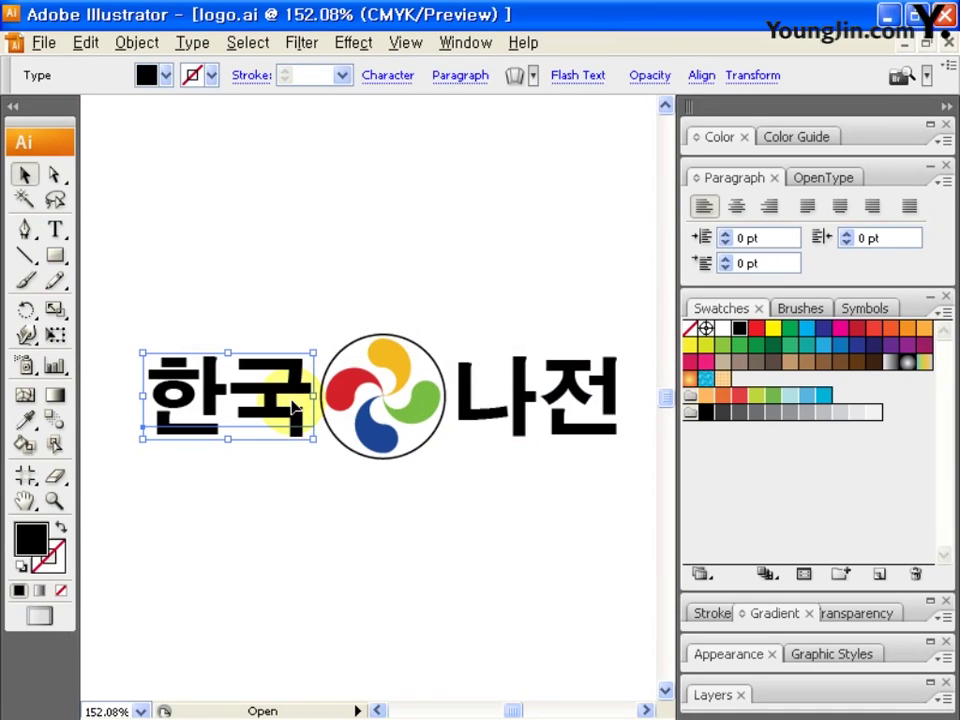
pyautogui.press('Delete')
pyautogui.click(497, 395)
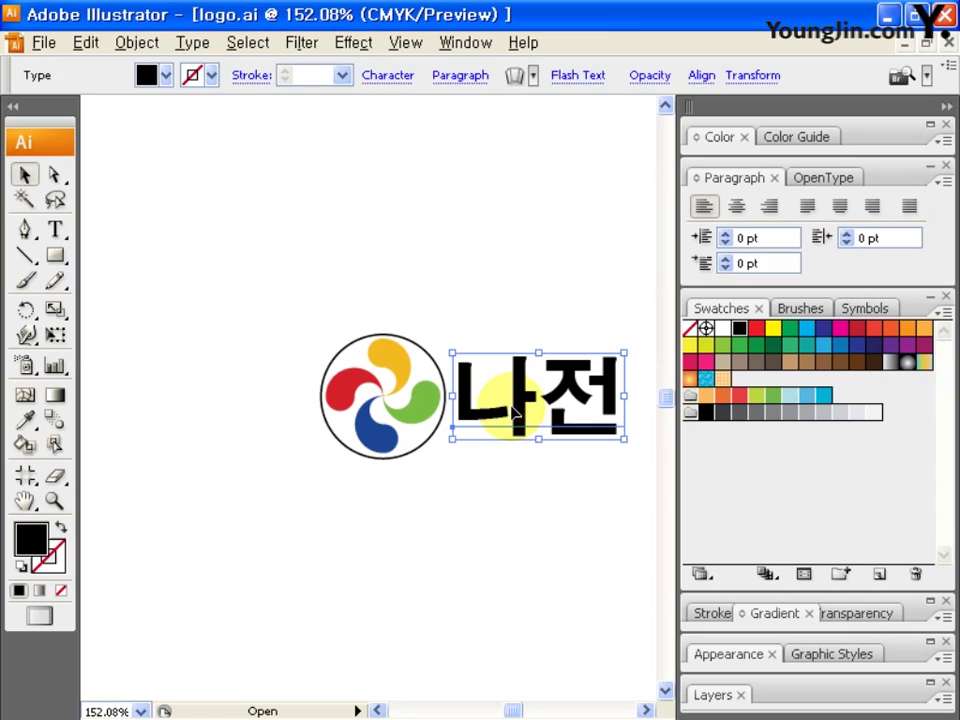
pyautogui.press('Delete')
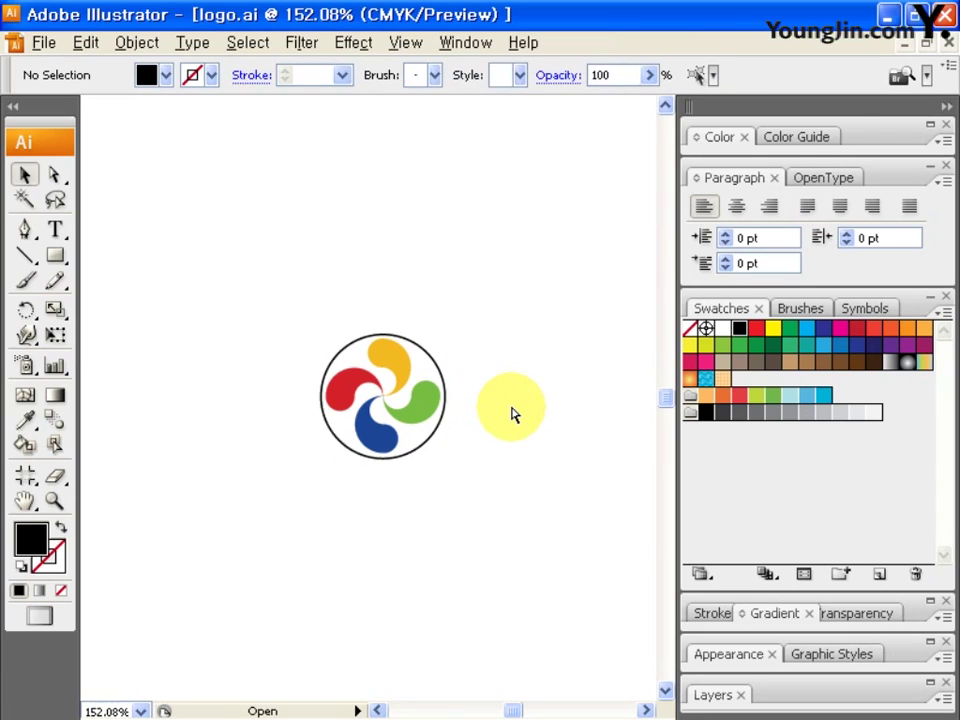
pyautogui.click(887, 14)
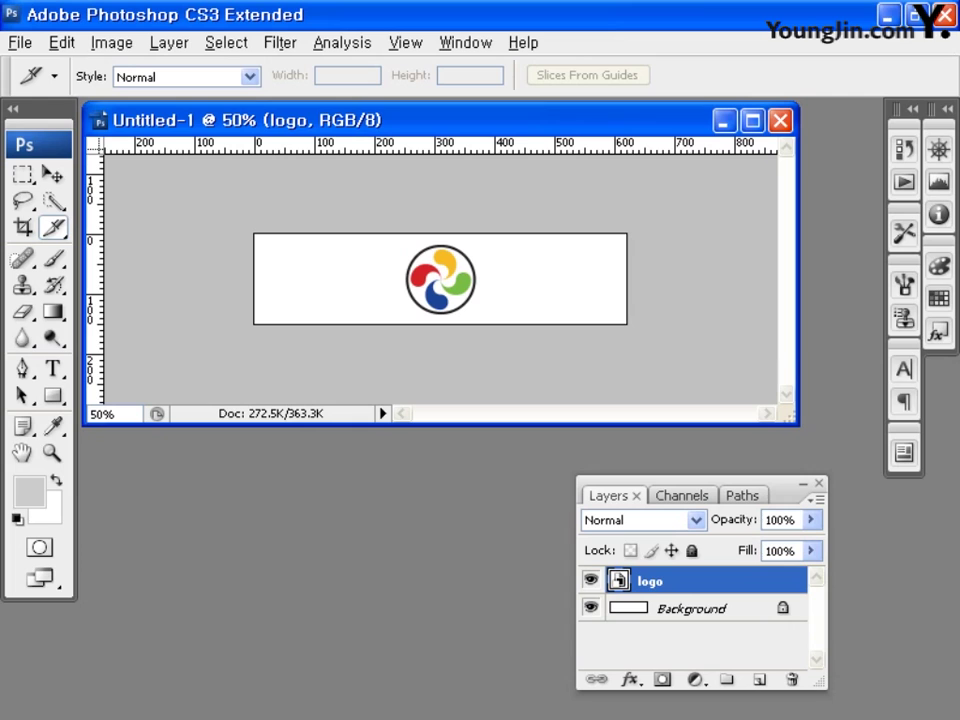
# - Rasterize the logo smart object into a regular pixel layer
pyautogui.click(594, 140)
pyautogui.click(167, 42)
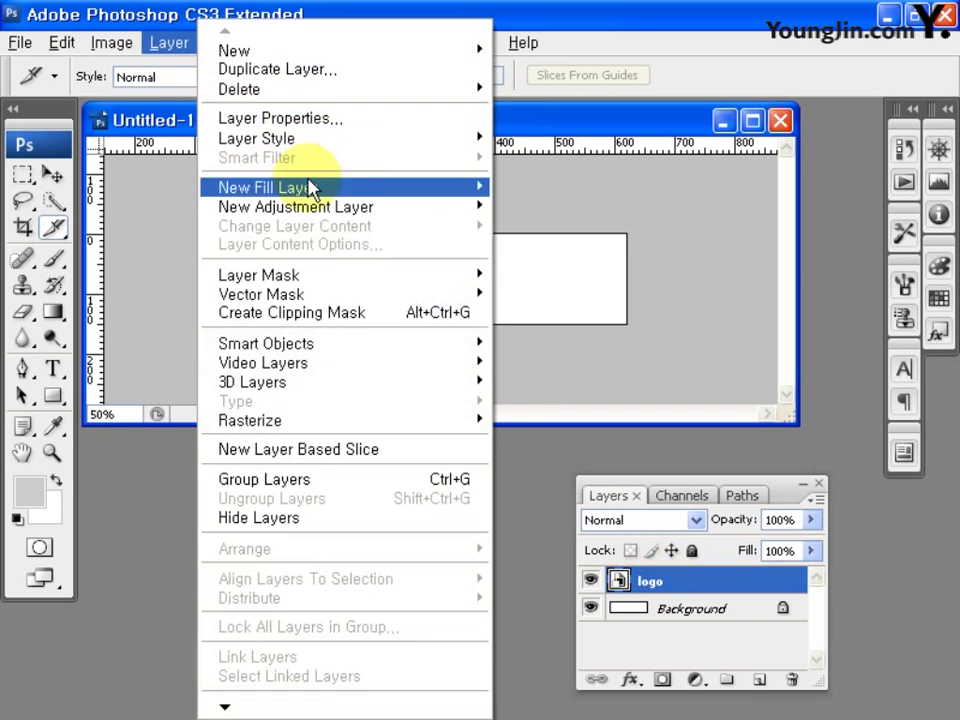
pyautogui.moveTo(383, 433)
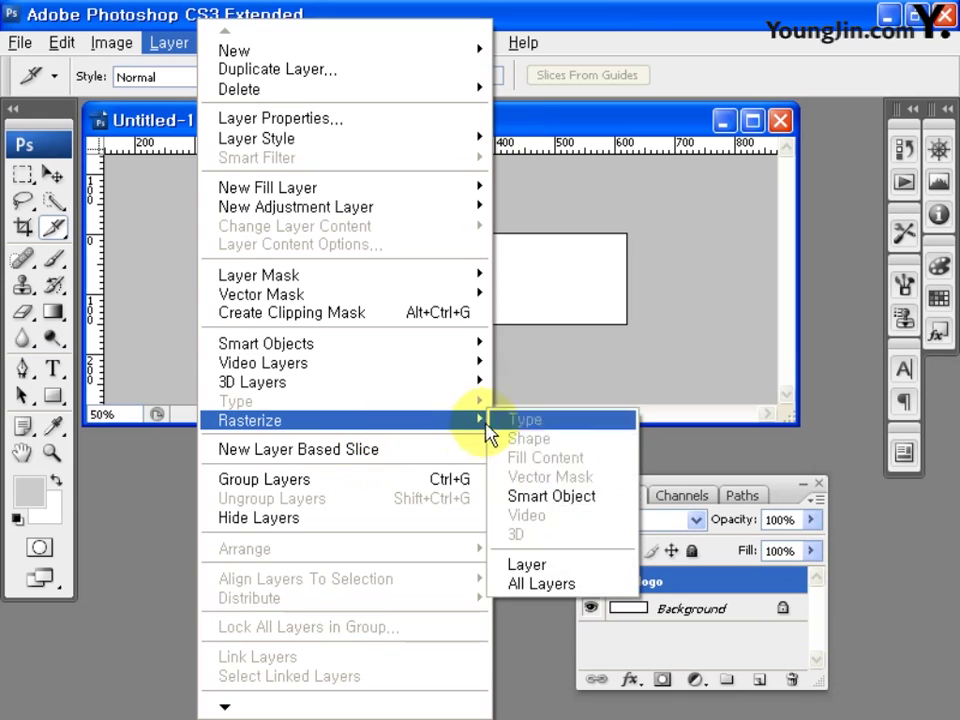
pyautogui.click(615, 507)
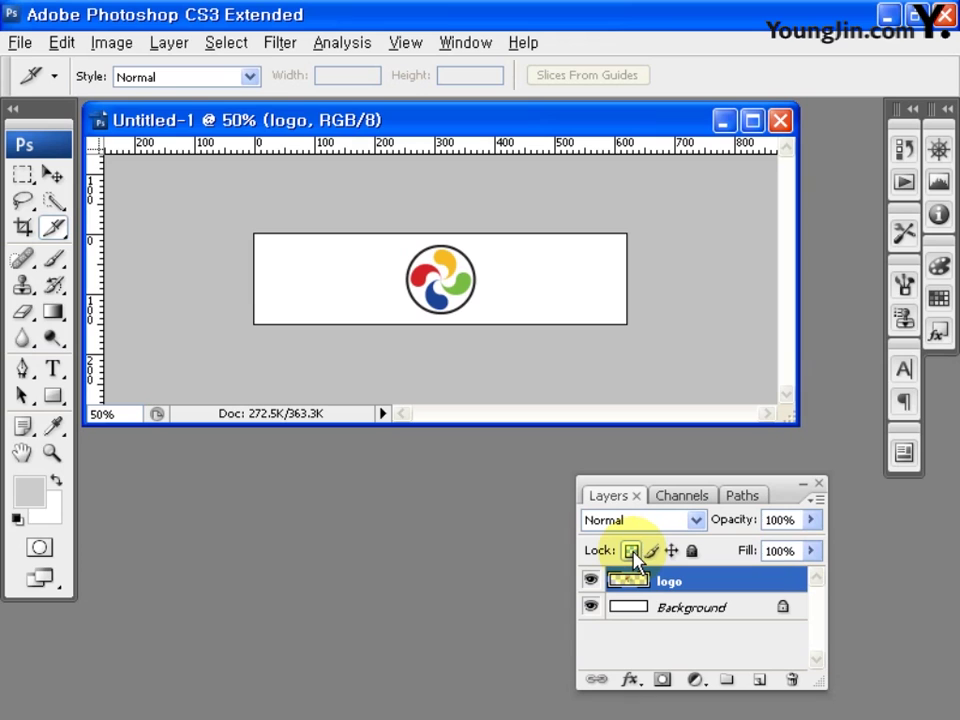
# - Lock the logo layer's transparent pixels and fill the symbol with the foreground color #cccccc
pyautogui.click(28, 490)
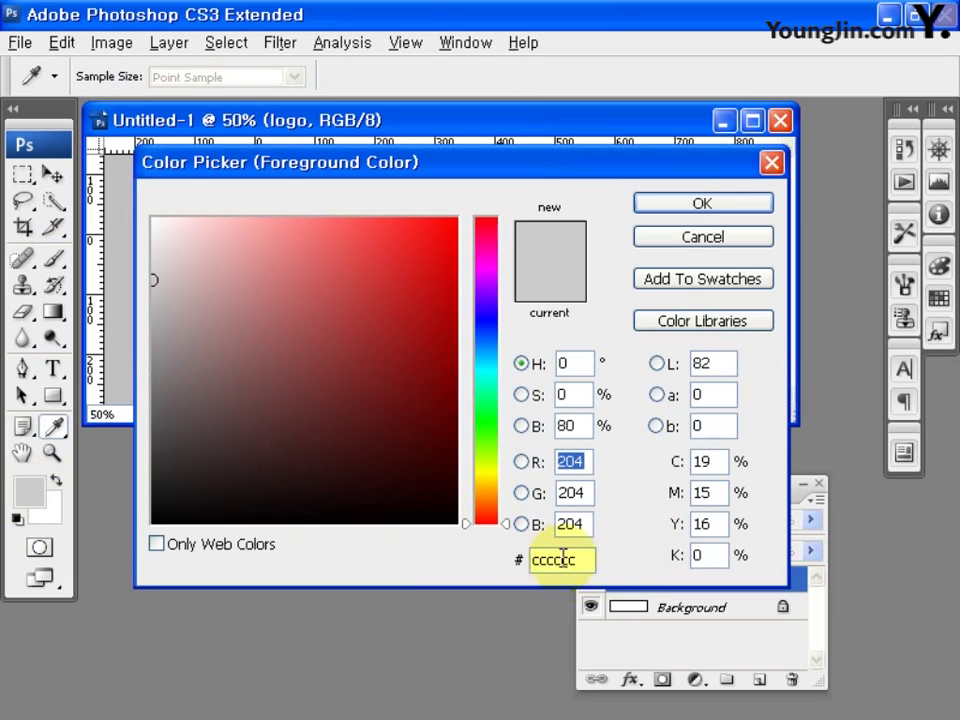
pyautogui.click(739, 206)
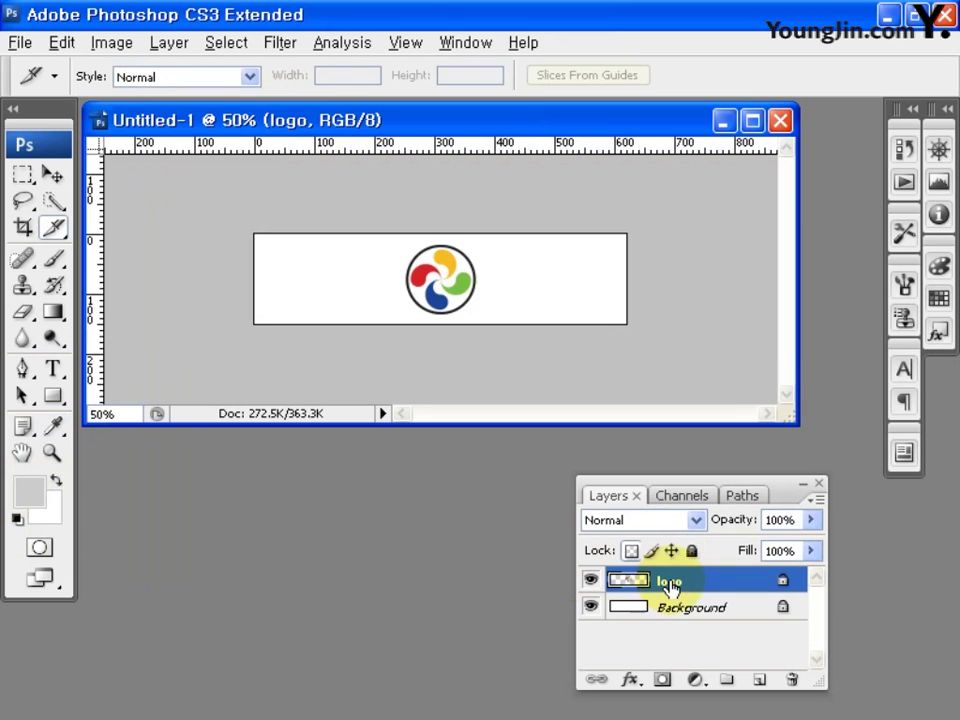
pyautogui.hotkey('alt', 'BackSpace')
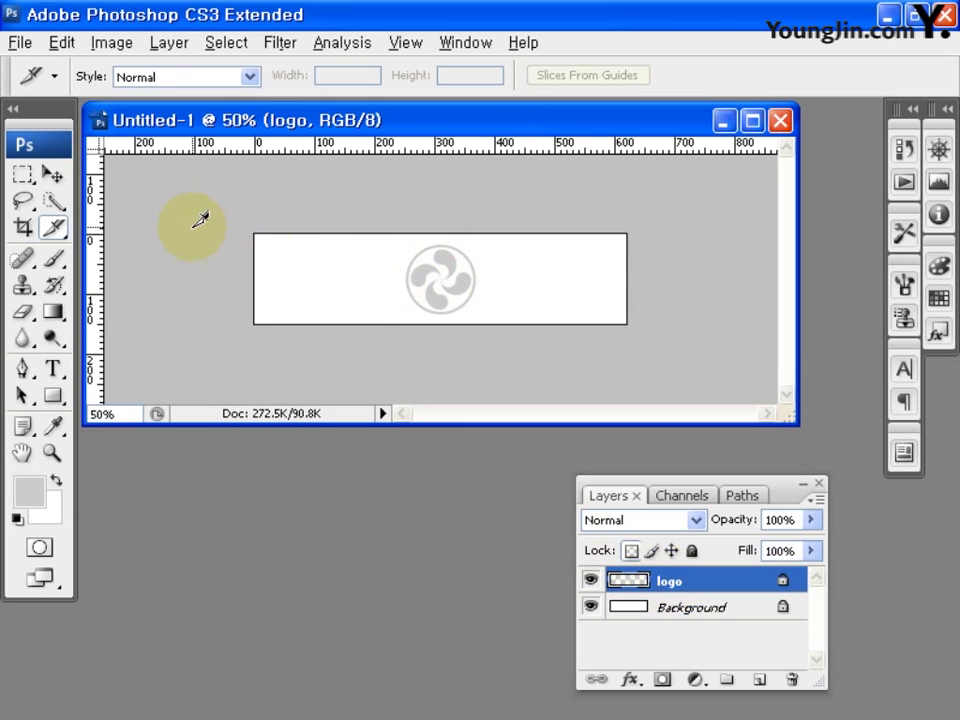
# - Move the gray symbol to the canvas's upper left corner and scale it down to about 42 px wide, partly cut off by the left edge
pyautogui.click(53, 174)
pyautogui.moveTo(459, 289); pyautogui.dragTo(291, 271)
pyautogui.hotkey('ctrl', 't')
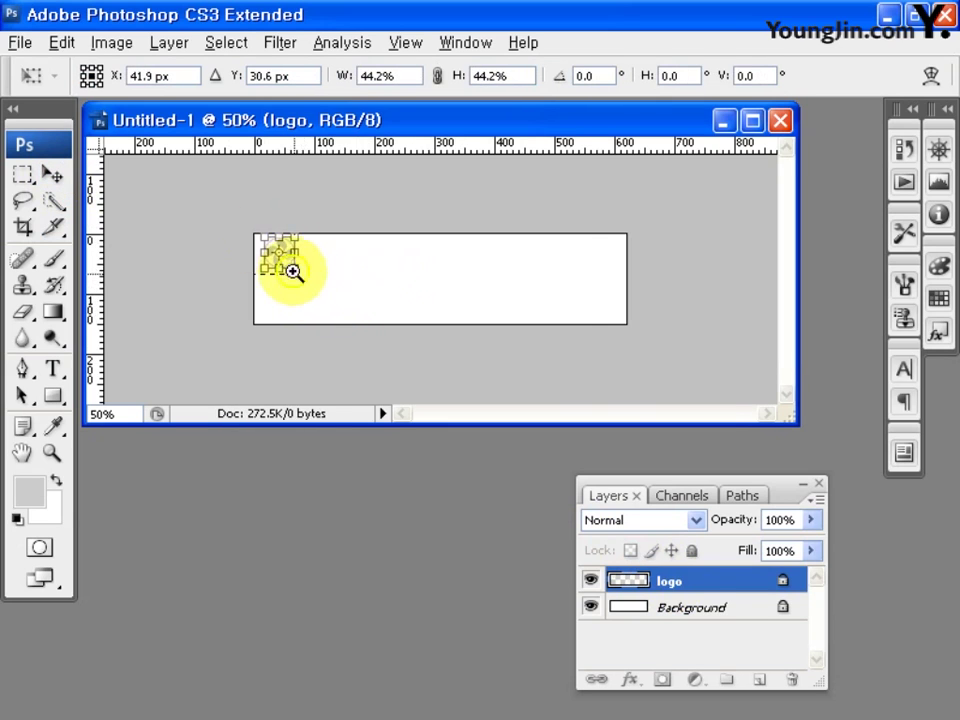
pyautogui.hotkey('ctrl', '0')
pyautogui.moveTo(150, 257); pyautogui.dragTo(129, 240)
pyautogui.press('Return')
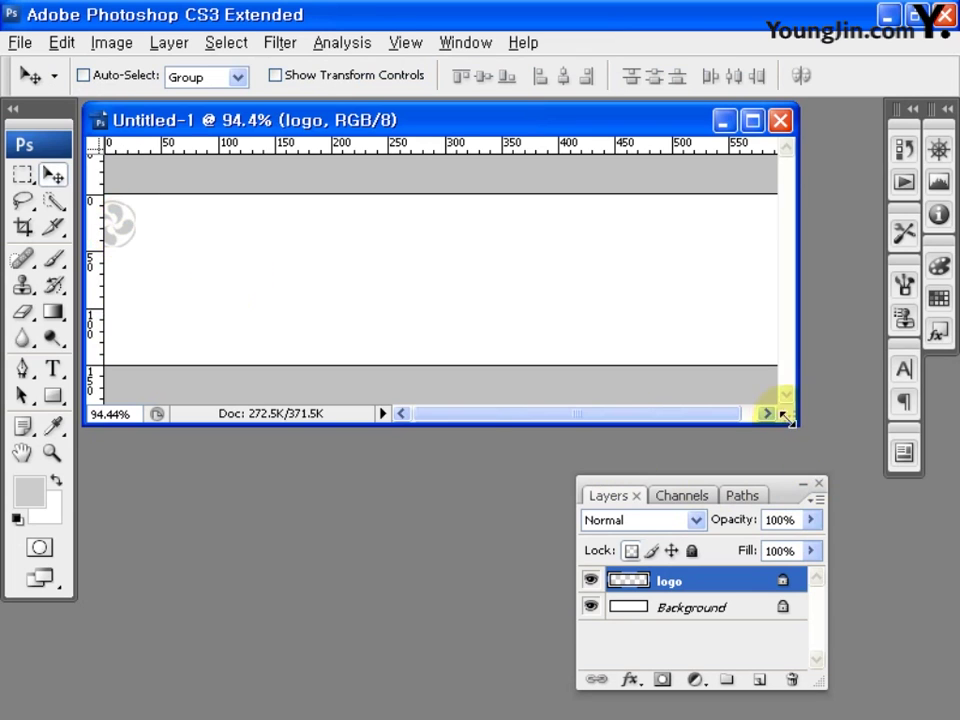
# - Duplicate the symbol eight times to the right, evenly spaced along the canvas's top edge to about 410 px
pyautogui.moveTo(795, 421); pyautogui.dragTo(877, 460)
pyautogui.press('z')
pyautogui.click(193, 287)
pyautogui.click(50, 176)
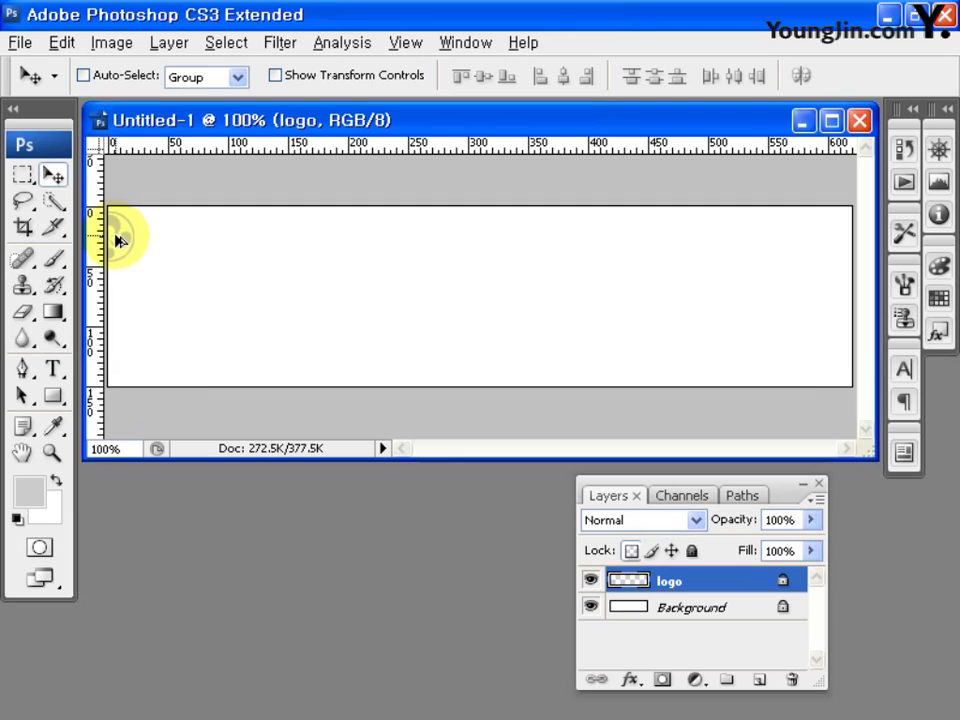
pyautogui.moveTo(117, 240); pyautogui.dragTo(290, 254)
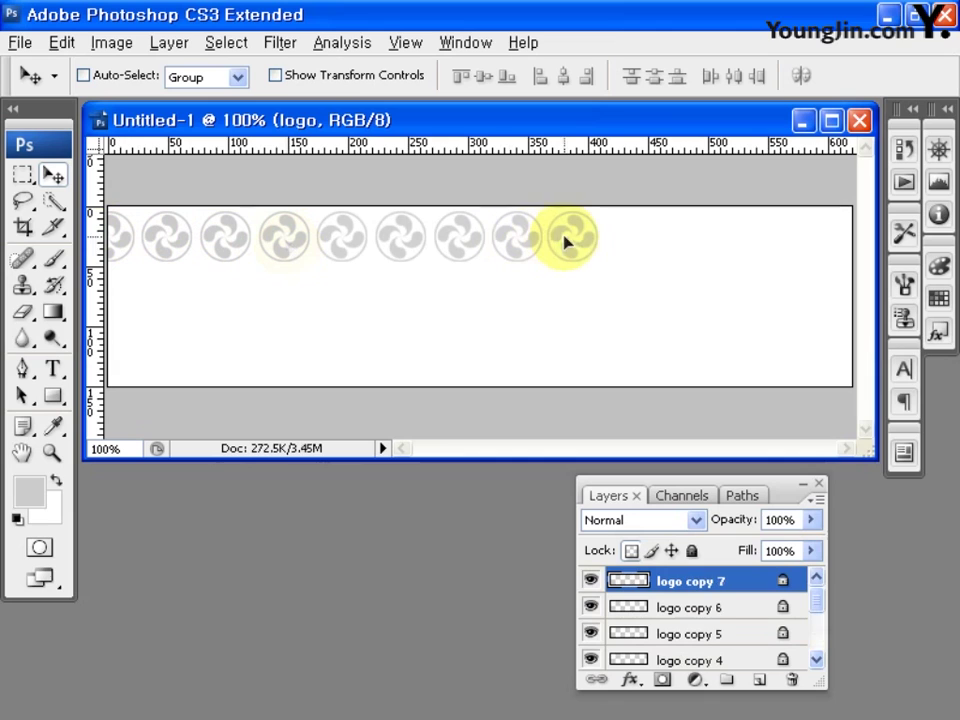
pyautogui.moveTo(568, 240); pyautogui.dragTo(574, 240)
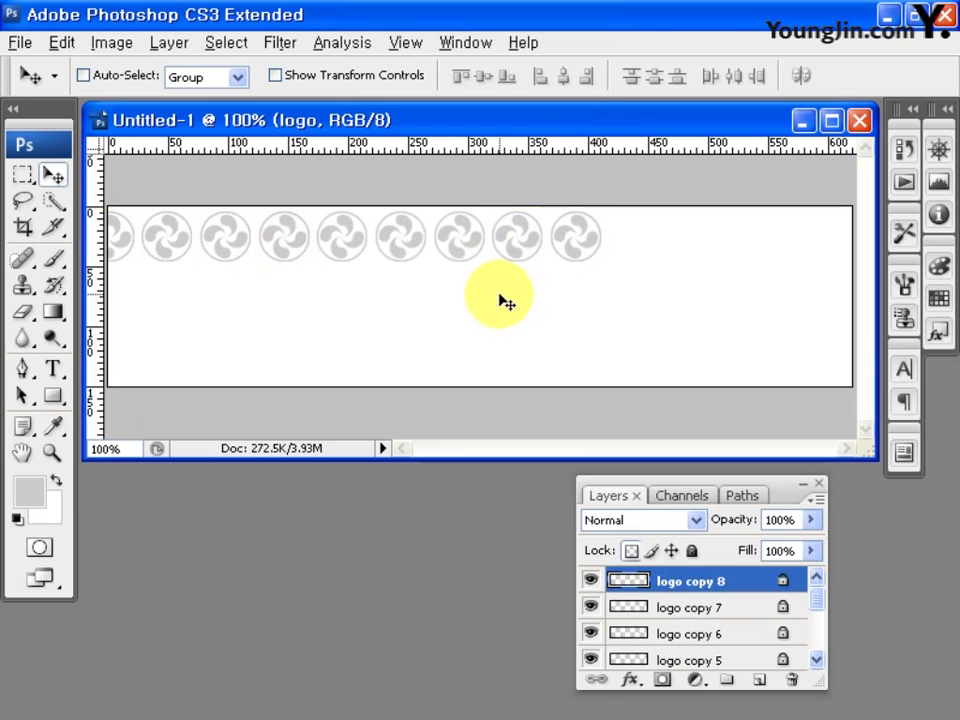
# - Select the original logo layer and all its copies and merge them into one layer
pyautogui.moveTo(817, 598); pyautogui.dragTo(818, 662)
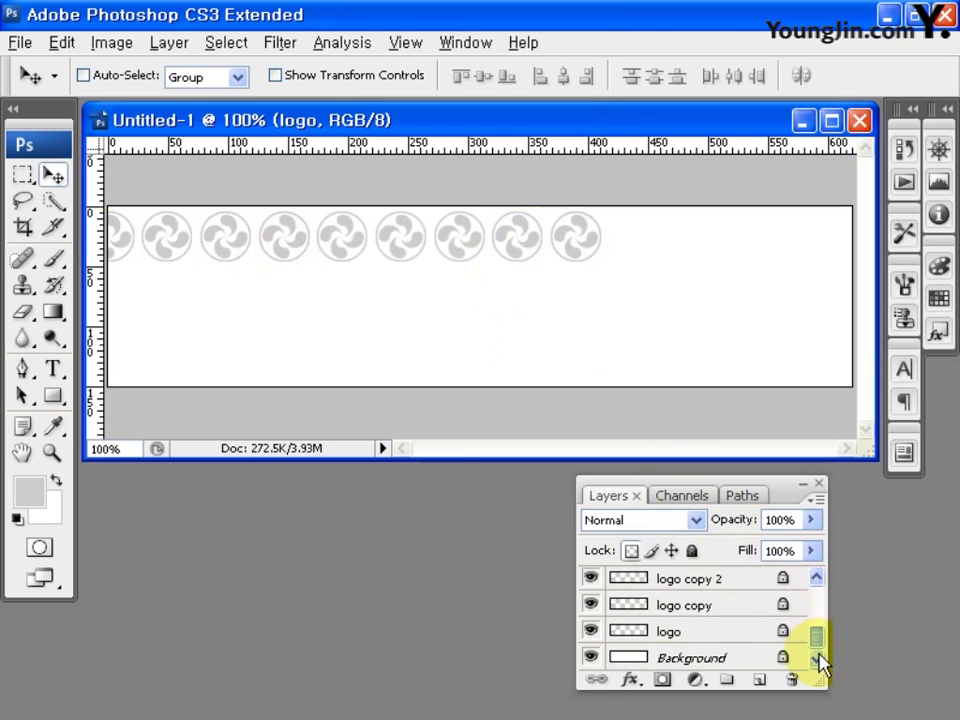
pyautogui.click(700, 631)
pyautogui.scroll(1, 818, 648)
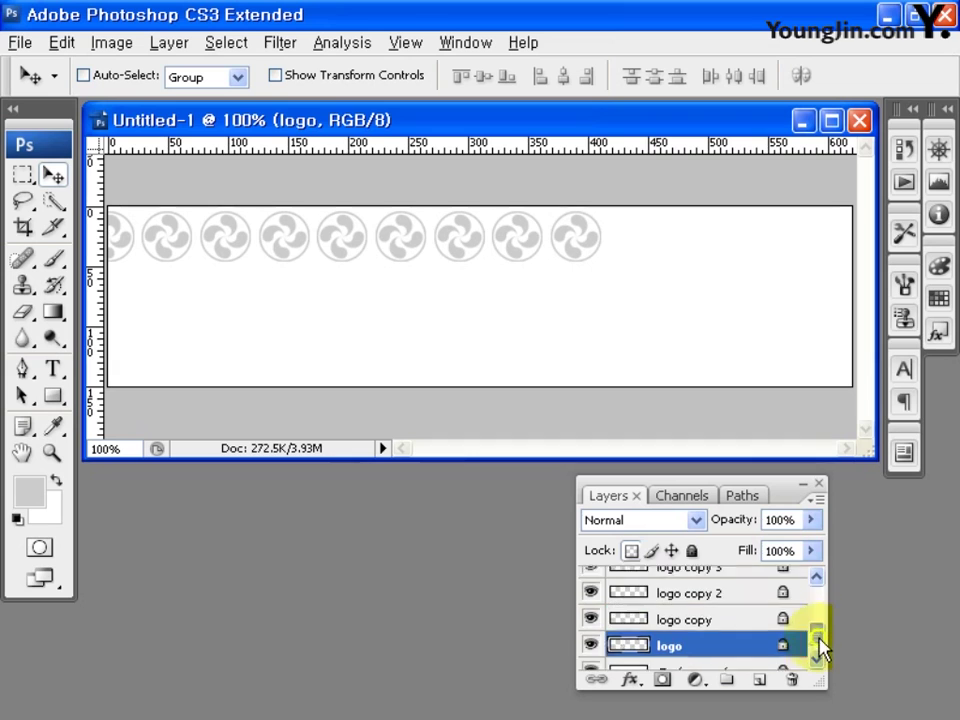
pyautogui.moveTo(818, 648); pyautogui.dragTo(816, 598)
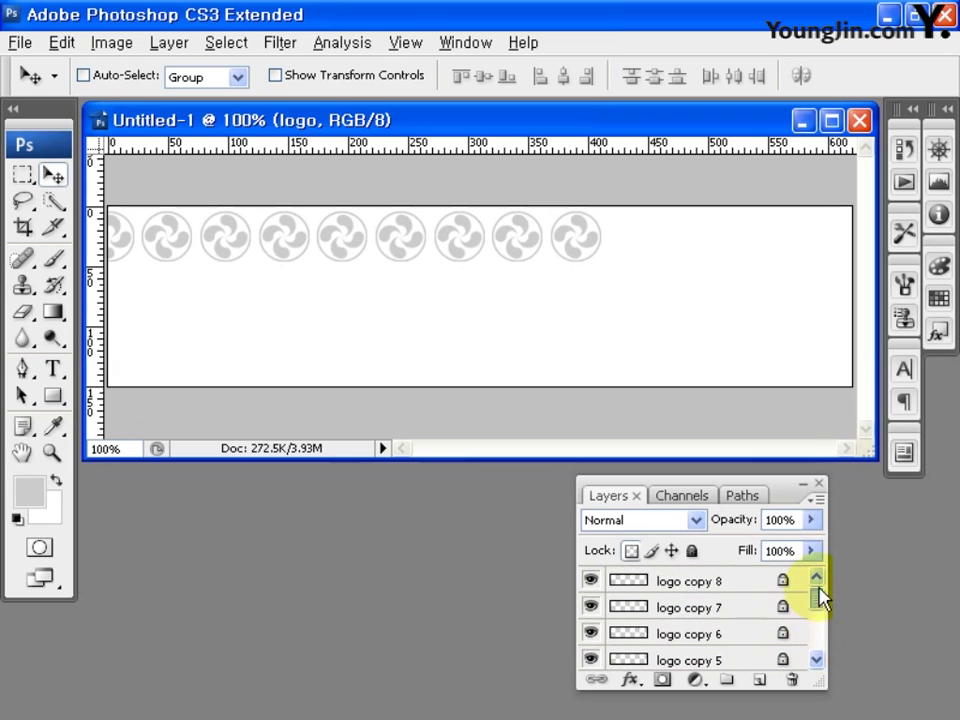
pyautogui.keyDown('shift'); pyautogui.click(712, 585); pyautogui.keyUp('shift')
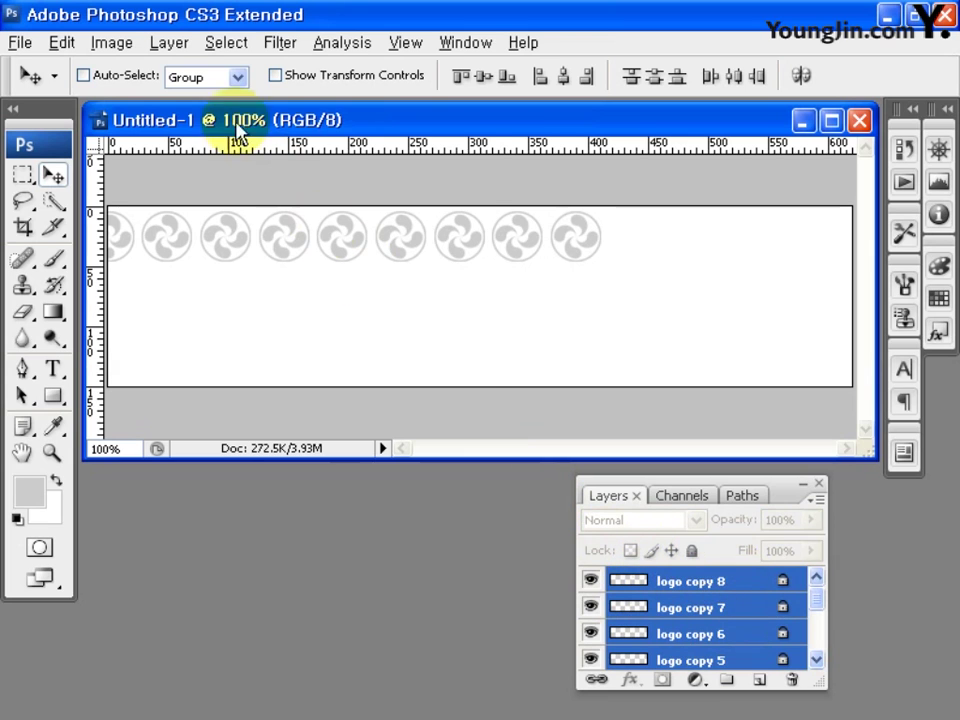
pyautogui.click(182, 47)
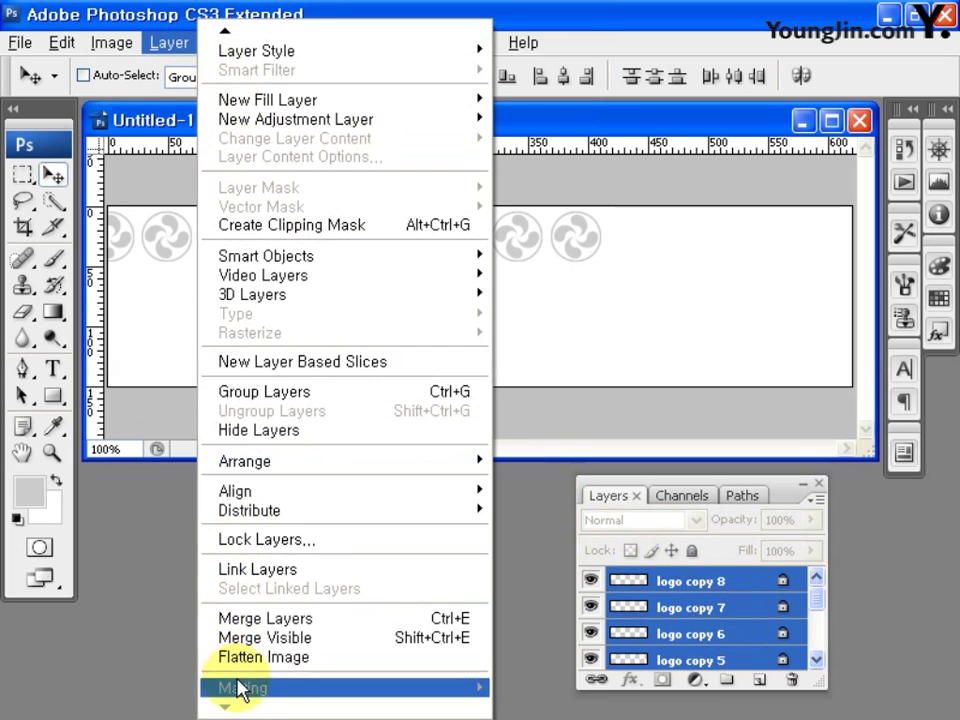
pyautogui.click(349, 620)
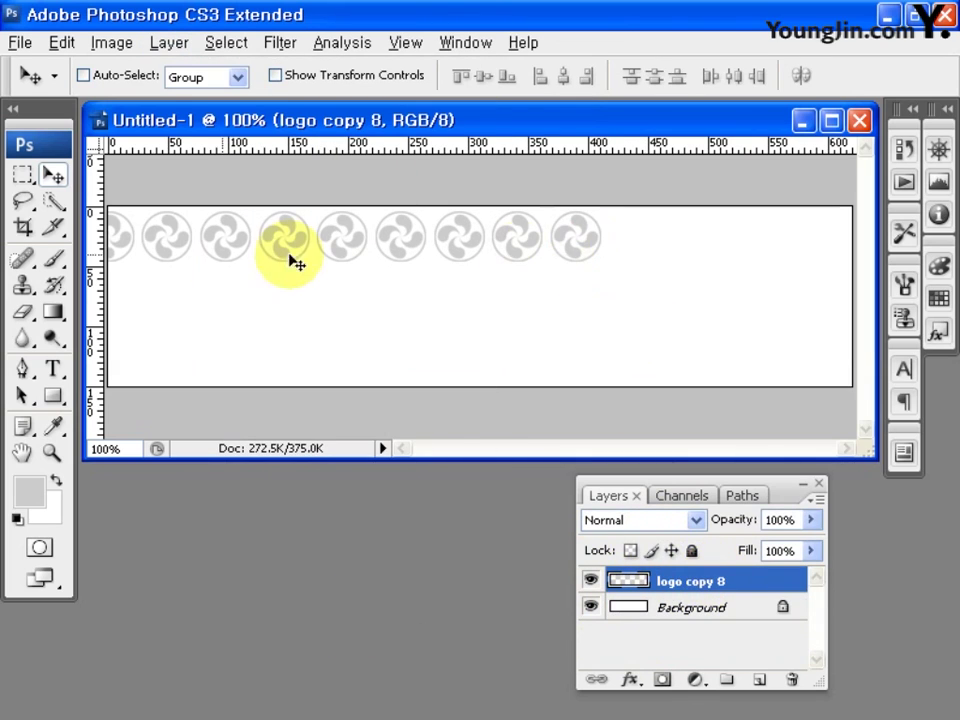
# - Duplicate the symbol row twice straight down to form three evenly spaced rows, and merge the three row layers into one
pyautogui.moveTo(559, 249); pyautogui.dragTo(570, 360)
pyautogui.keyDown('alt'); pyautogui.click(570, 360); pyautogui.keyUp('alt')
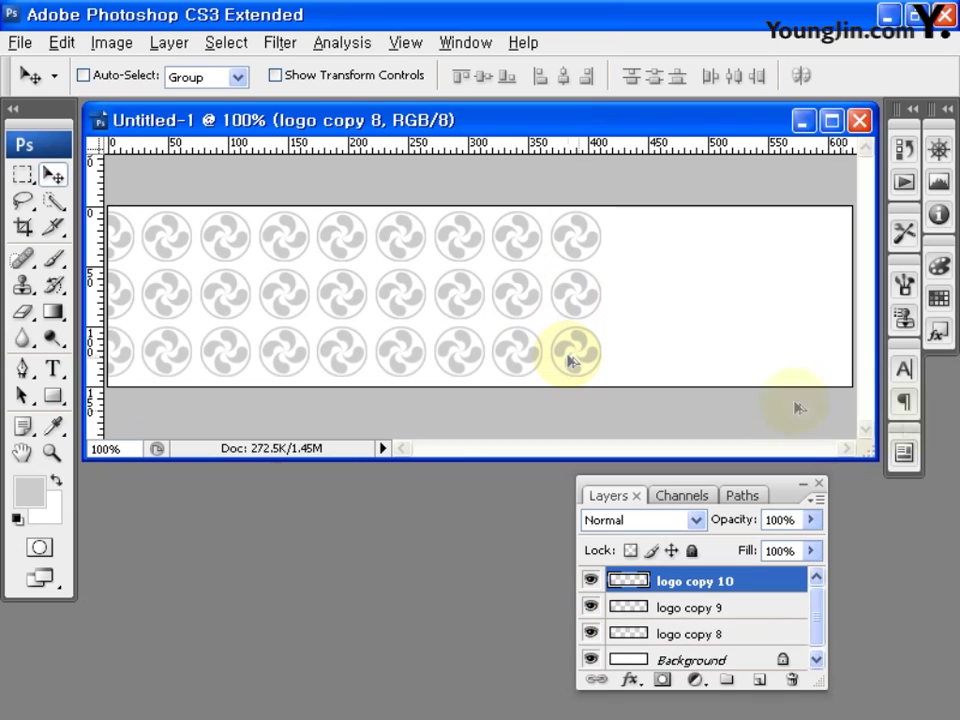
pyautogui.keyDown('shift'); pyautogui.click(705, 638); pyautogui.keyUp('shift')
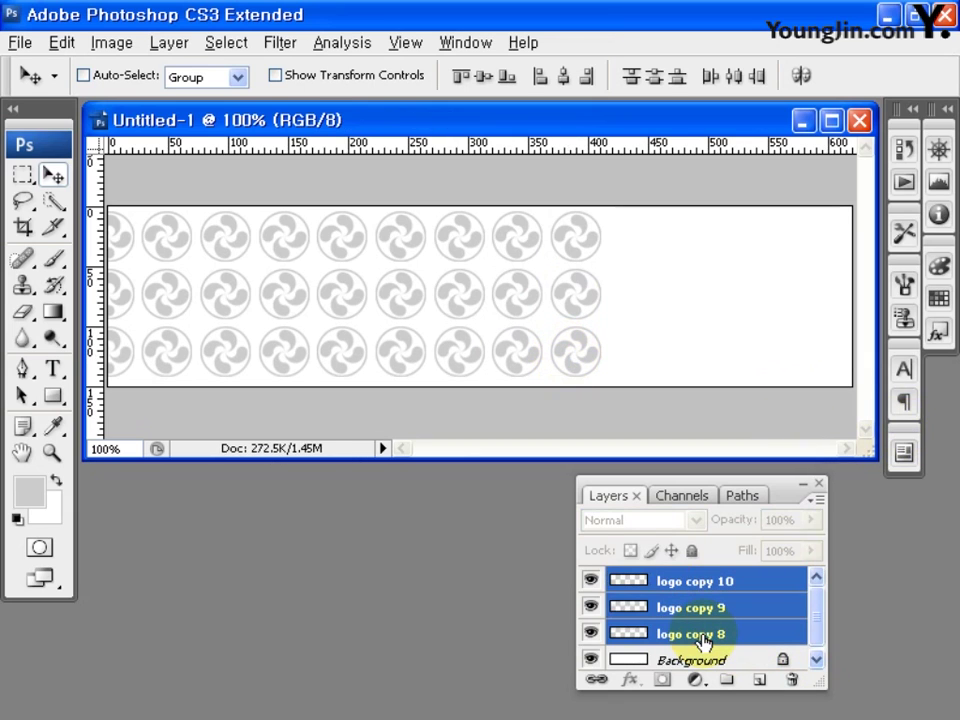
pyautogui.rightClick(710, 636)
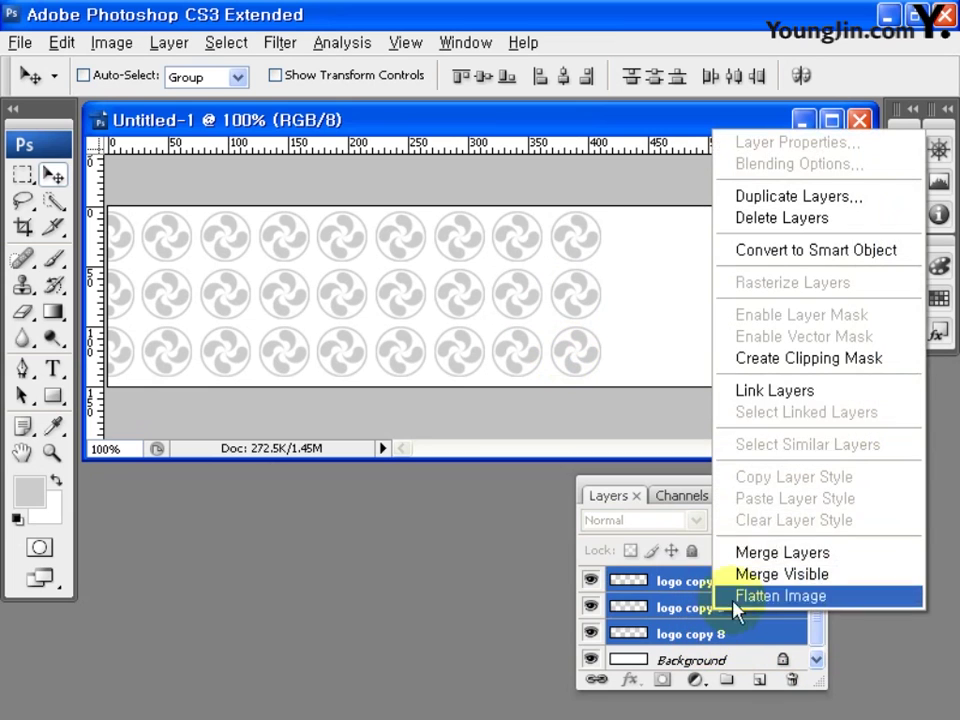
pyautogui.click(820, 552)
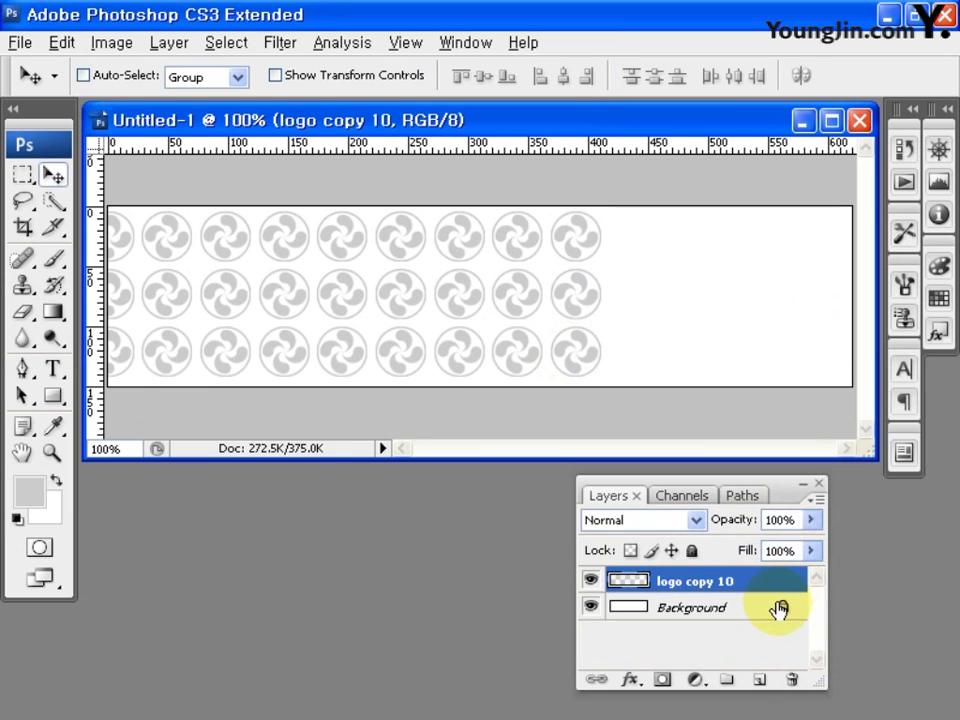
# - Select the Background layer and set the foreground color to #EFEFEF and the background color to #CCCCCC
pyautogui.click(668, 605)
pyautogui.click(28, 491)
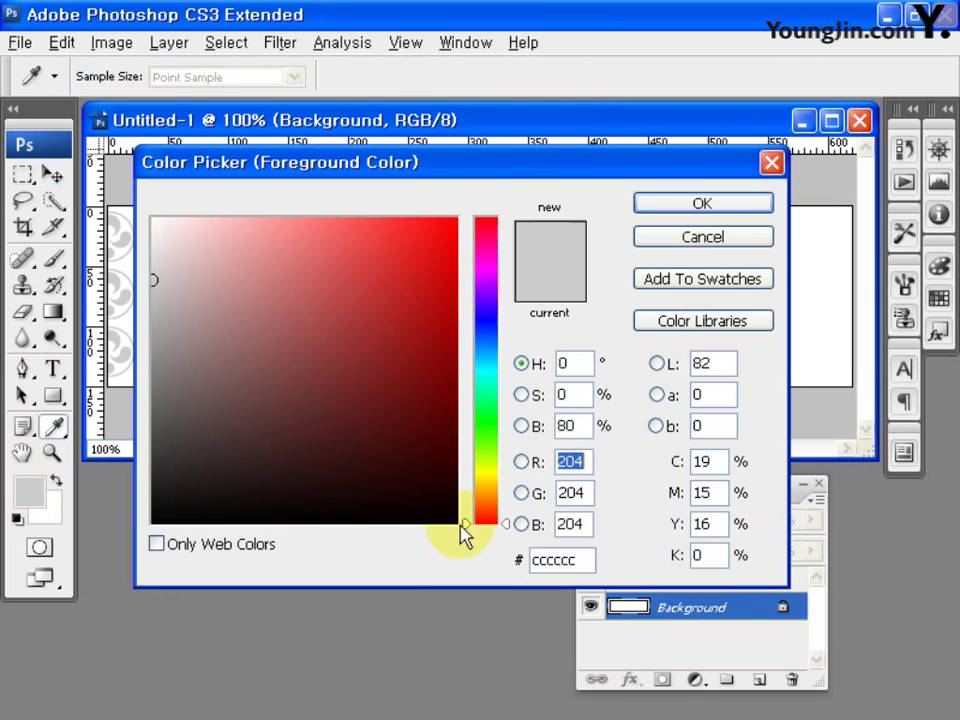
pyautogui.moveTo(593, 562); pyautogui.dragTo(349, 572)
pyautogui.write('E')
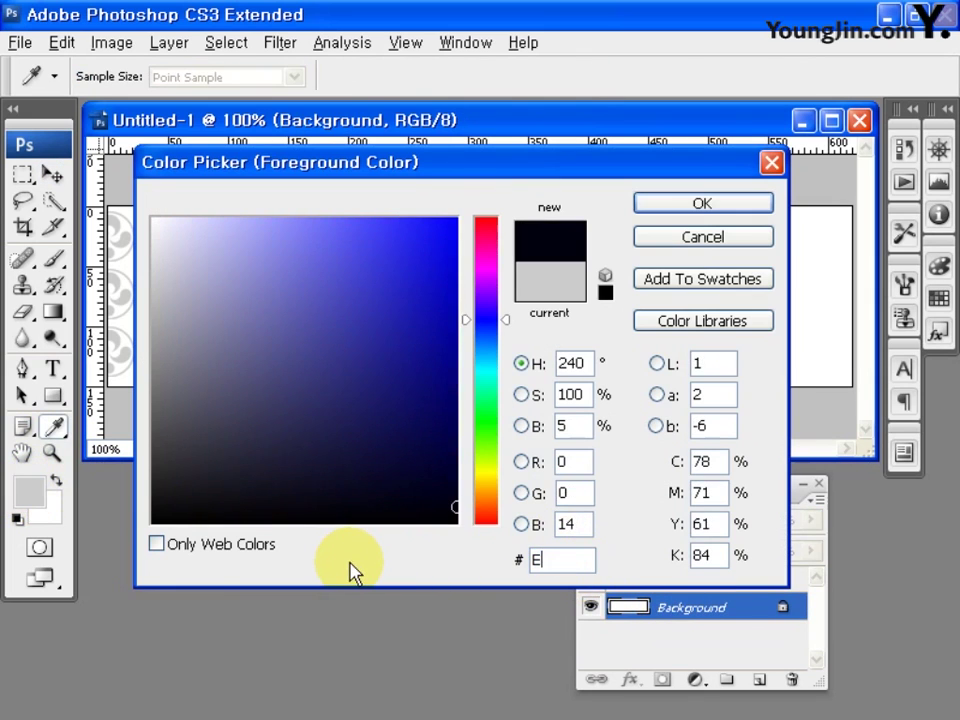
pyautogui.write('FEFEF')
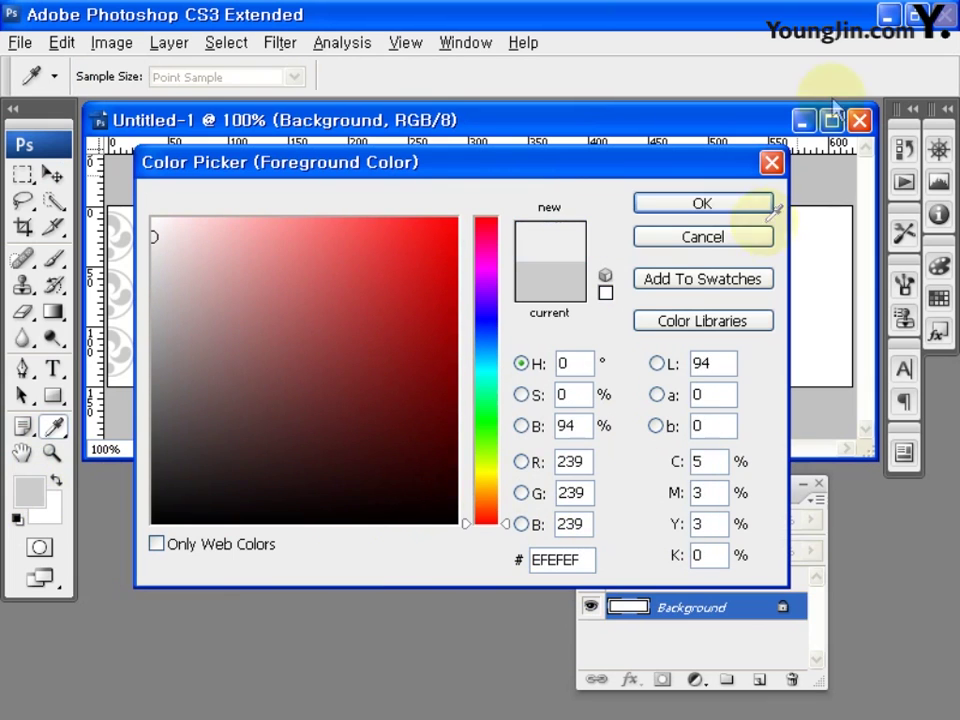
pyautogui.click(731, 208)
pyautogui.click(45, 512)
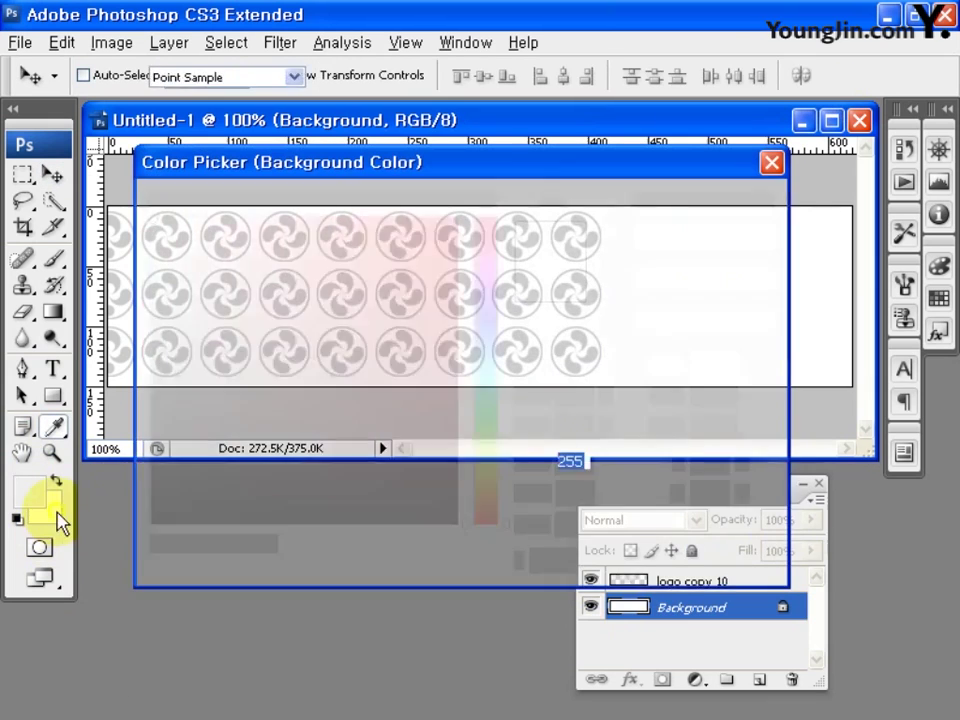
pyautogui.moveTo(583, 558); pyautogui.dragTo(370, 580)
pyautogui.write('CCCCCC')
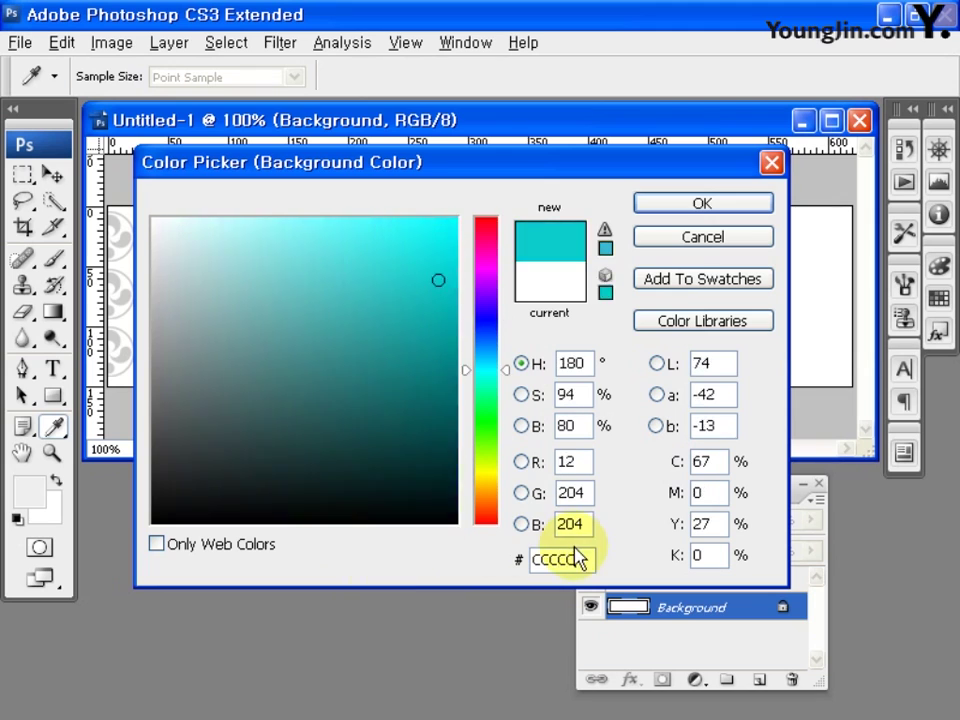
pyautogui.click(737, 207)
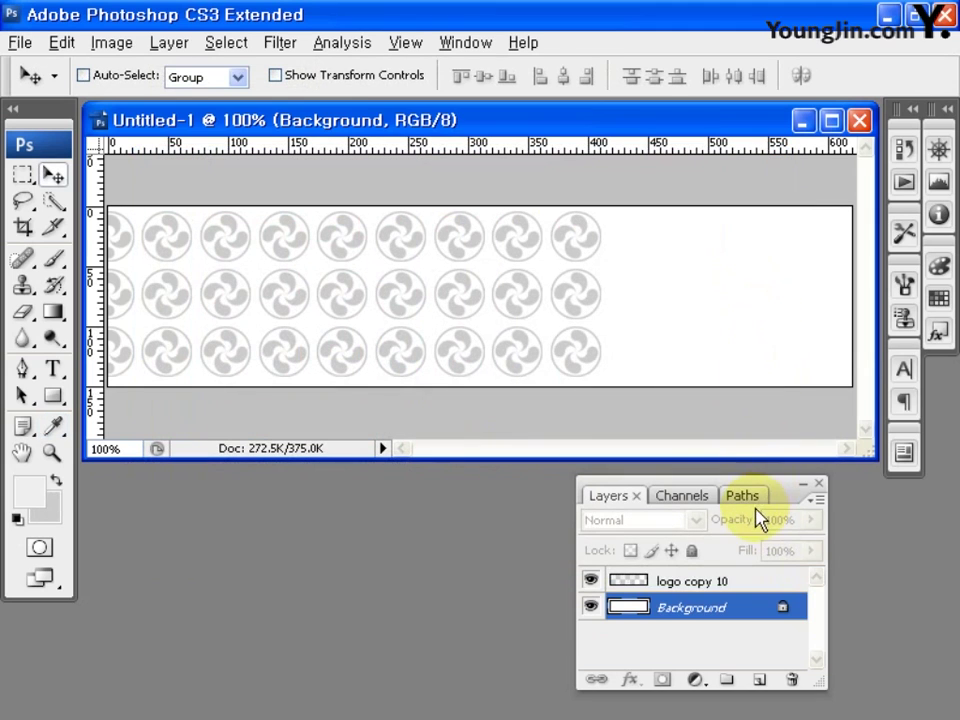
# - Fill the Background layer with a linear Foreground to Background gradient running horizontally from the left edge to the last symbol column
pyautogui.click(49, 313)
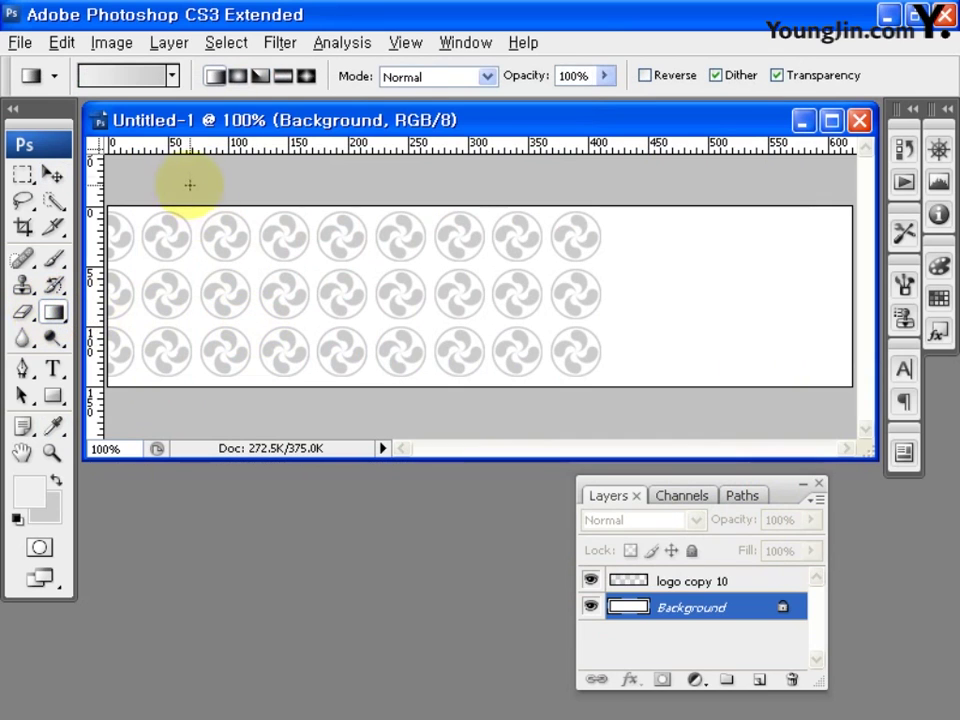
pyautogui.click(128, 78)
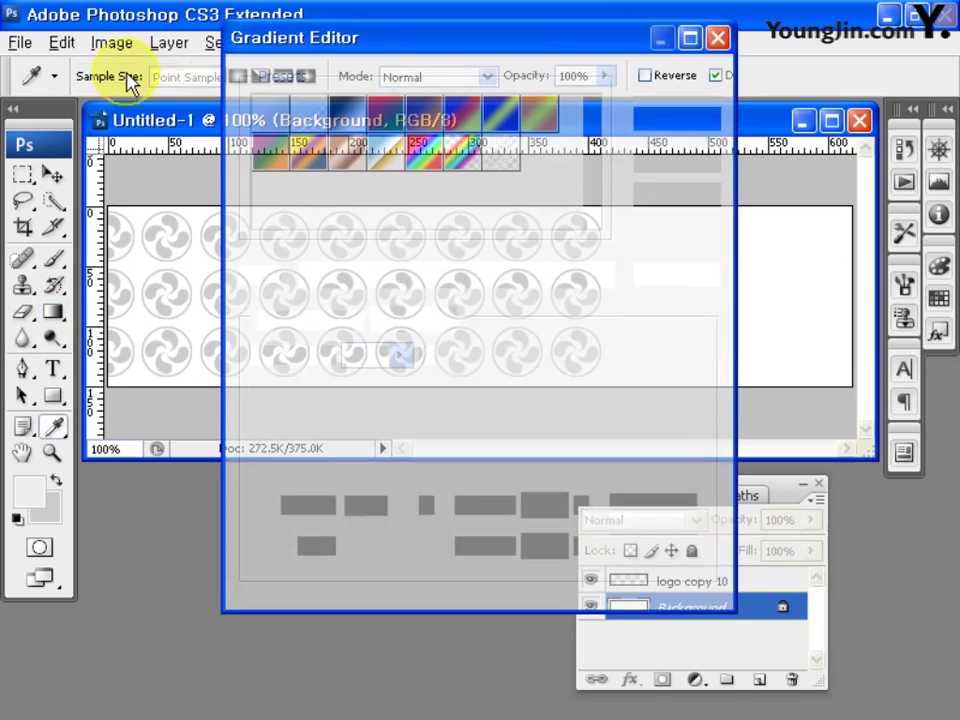
pyautogui.moveTo(420, 42); pyautogui.dragTo(404, 108)
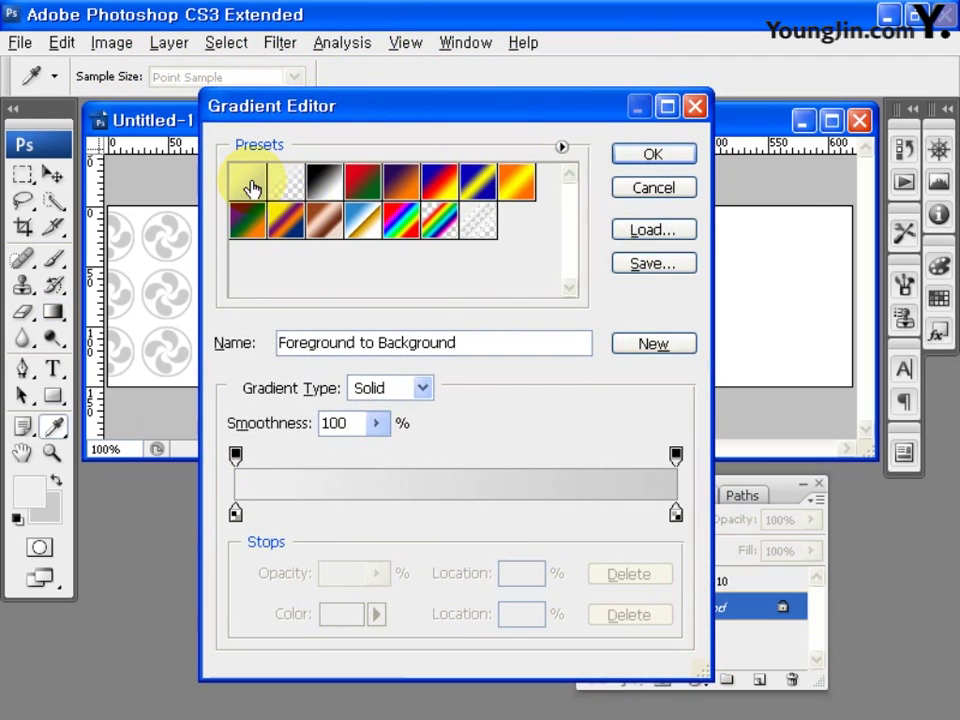
pyautogui.click(670, 160)
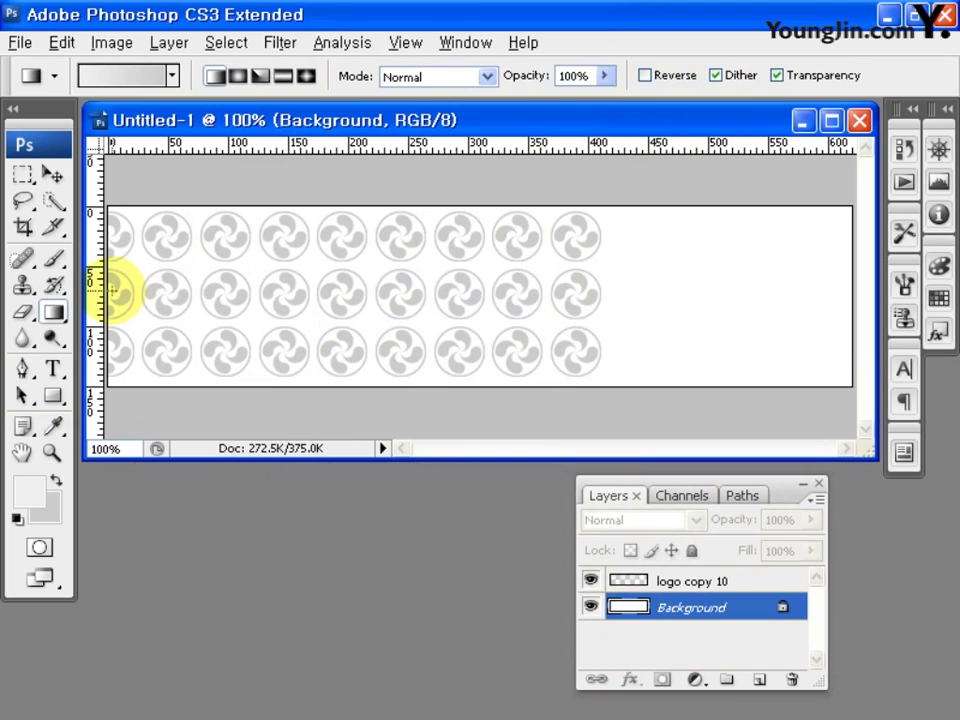
pyautogui.moveTo(113, 291); pyautogui.dragTo(581, 295)
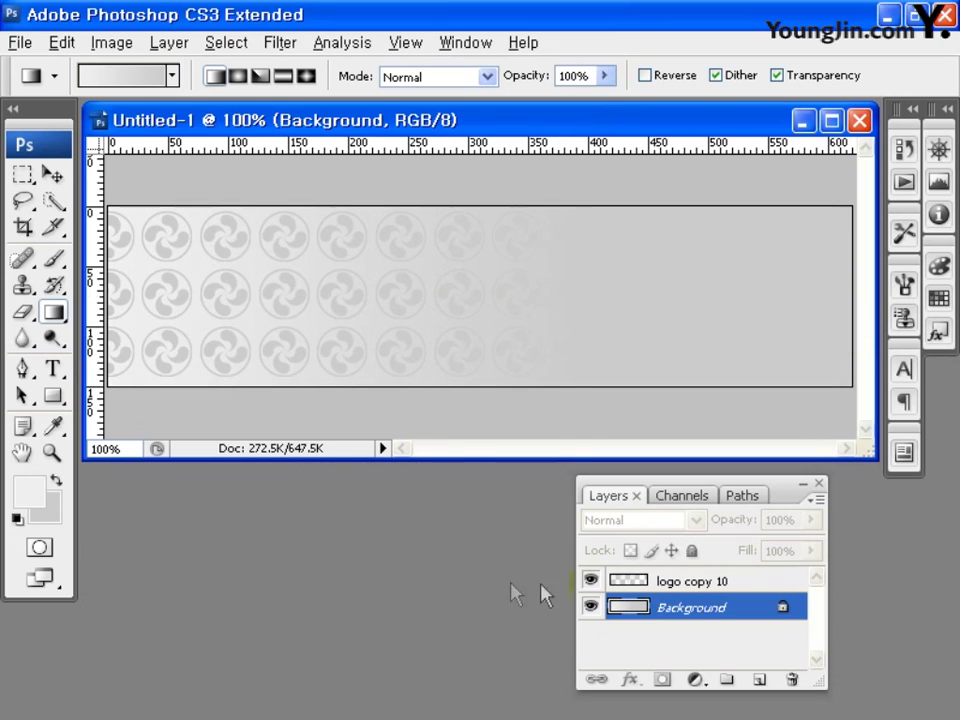
# - Set the opacity of the symbol pattern layer, logo copy 10, to 40%
pyautogui.click(630, 590)
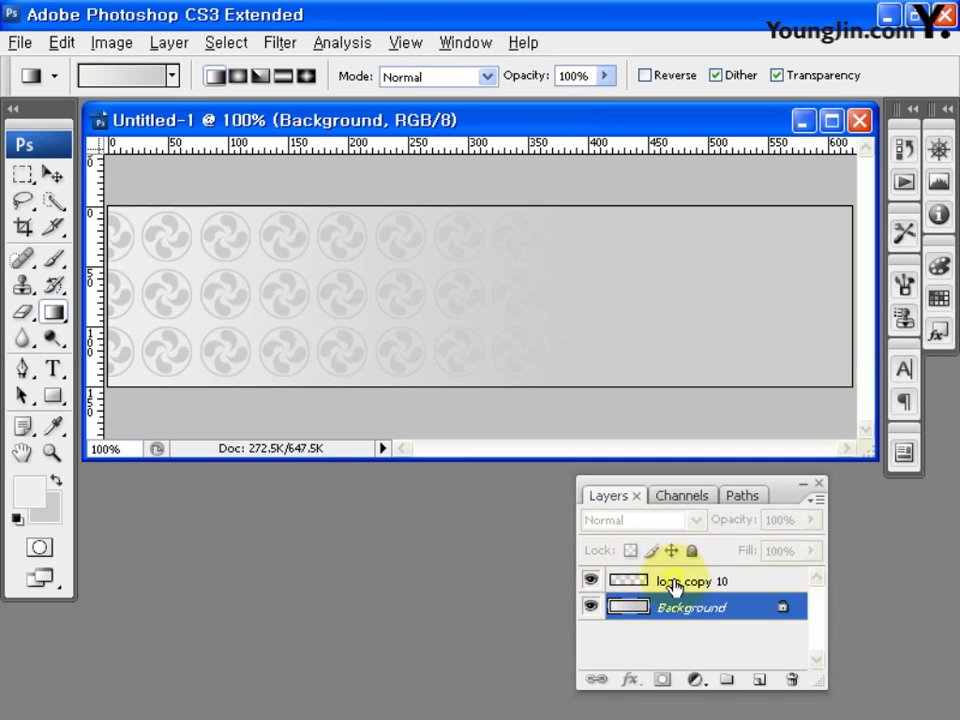
pyautogui.click(630, 582)
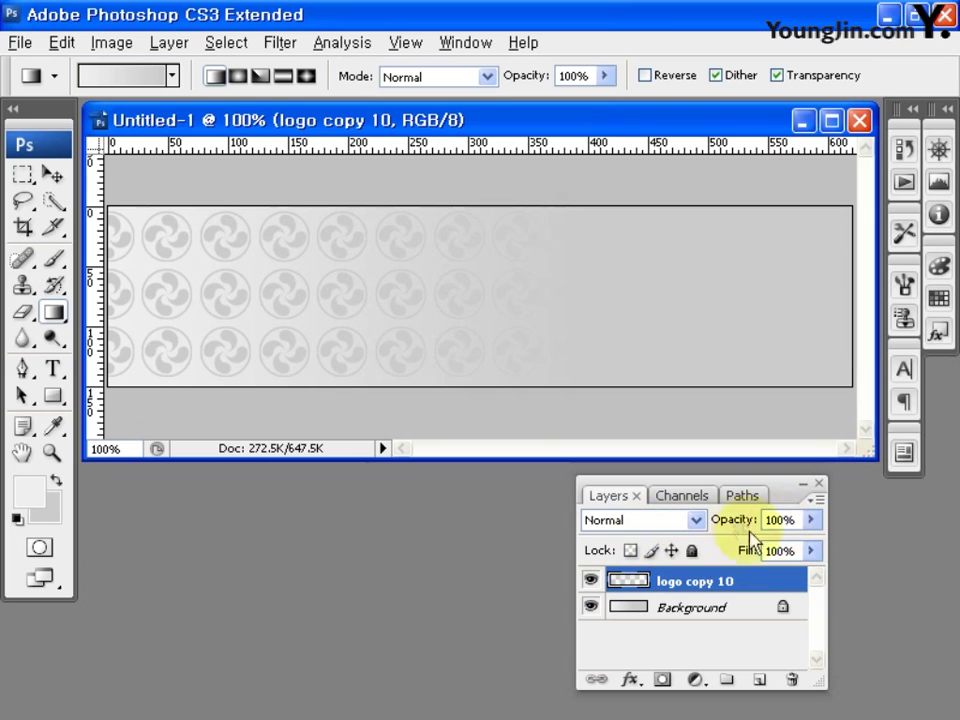
pyautogui.click(809, 521)
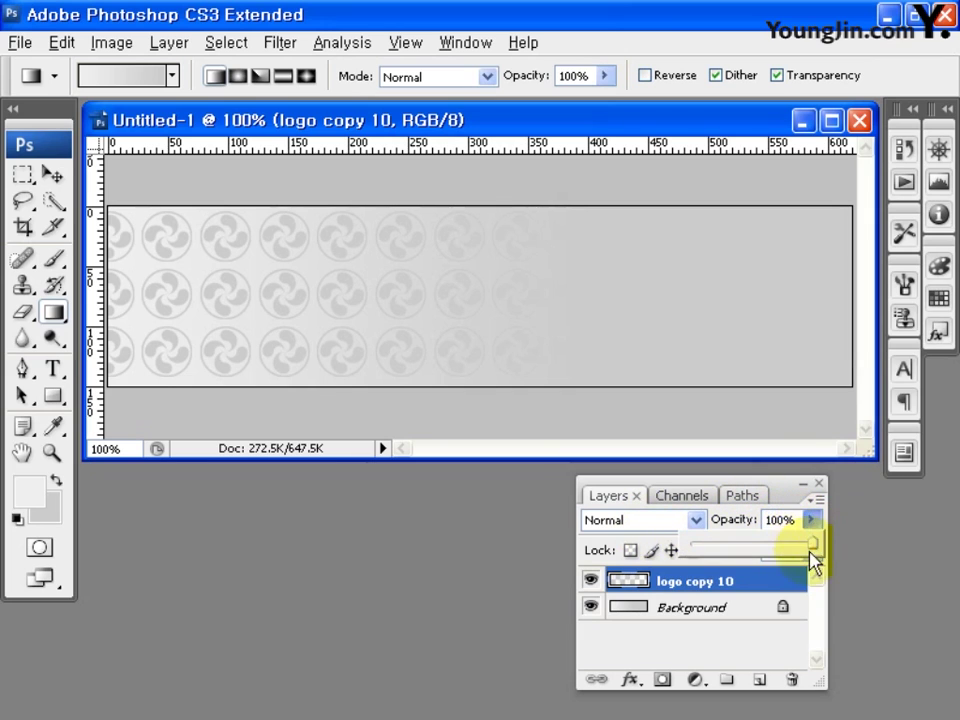
pyautogui.moveTo(808, 545); pyautogui.dragTo(753, 548)
pyautogui.click(785, 518)
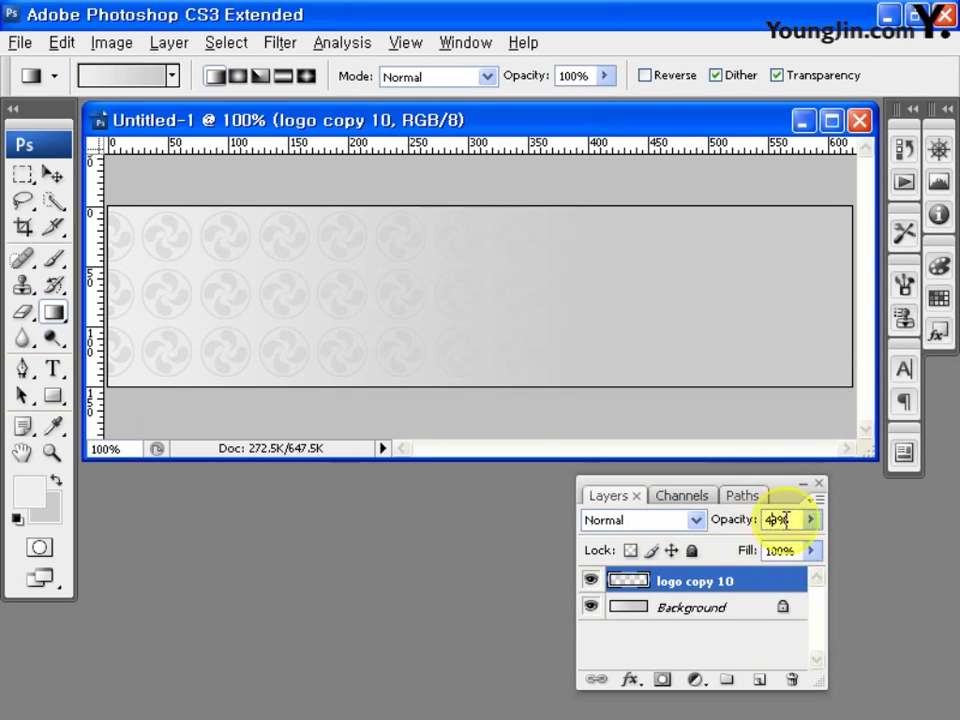
pyautogui.doubleClick(777, 519)
pyautogui.write('40')
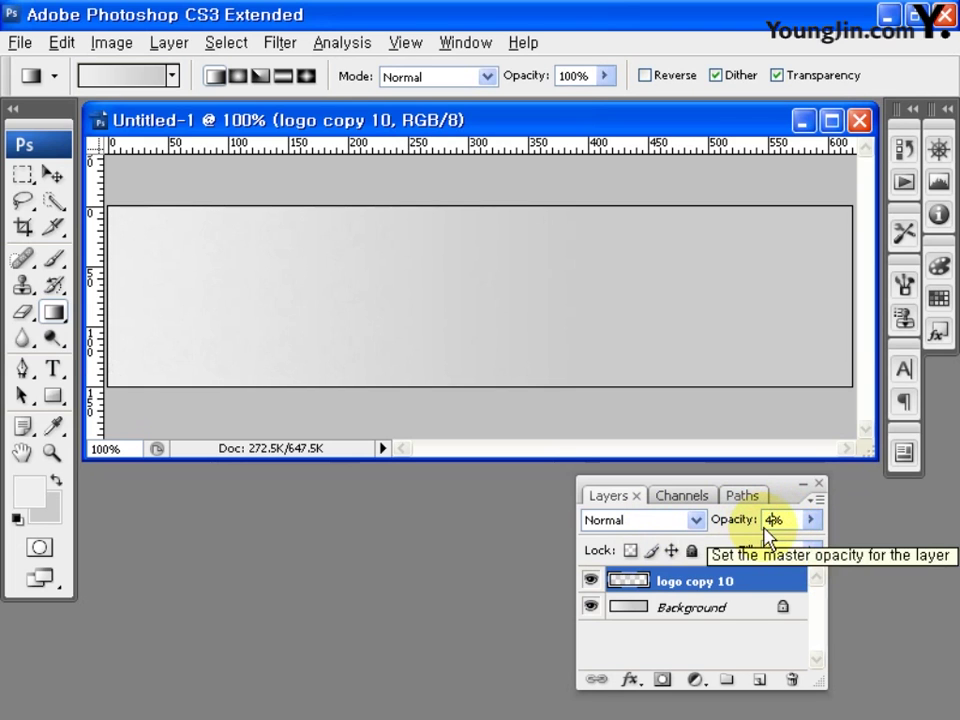
# - Place the logo Illustrator file scaled to about 48.7%, centered at about X 133 px, Y 84 px over the symbol pattern
pyautogui.click(19, 42)
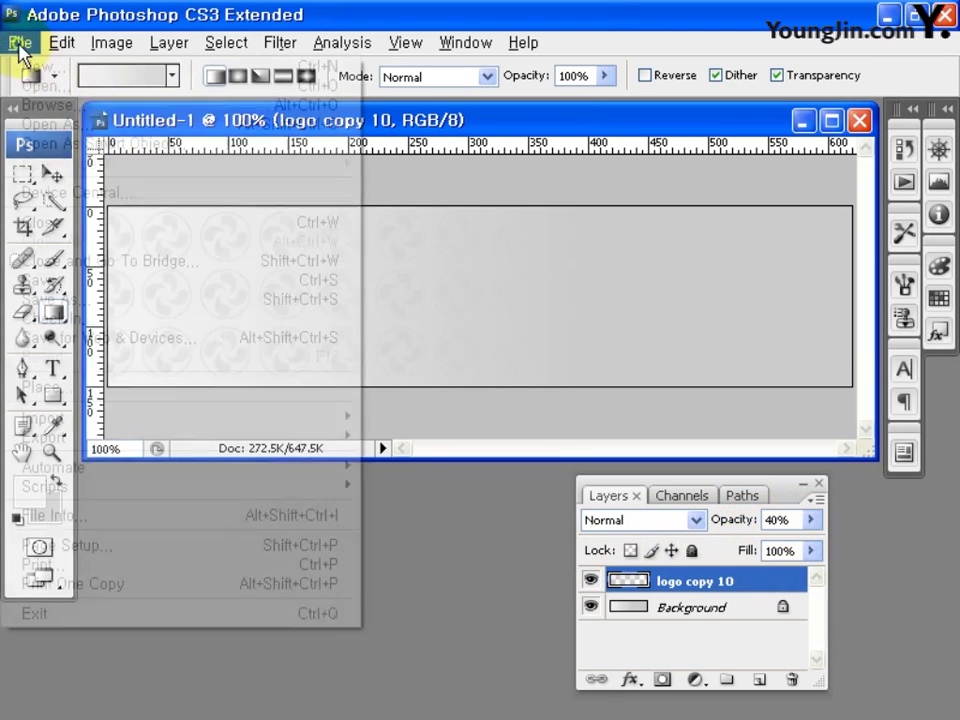
pyautogui.click(75, 388)
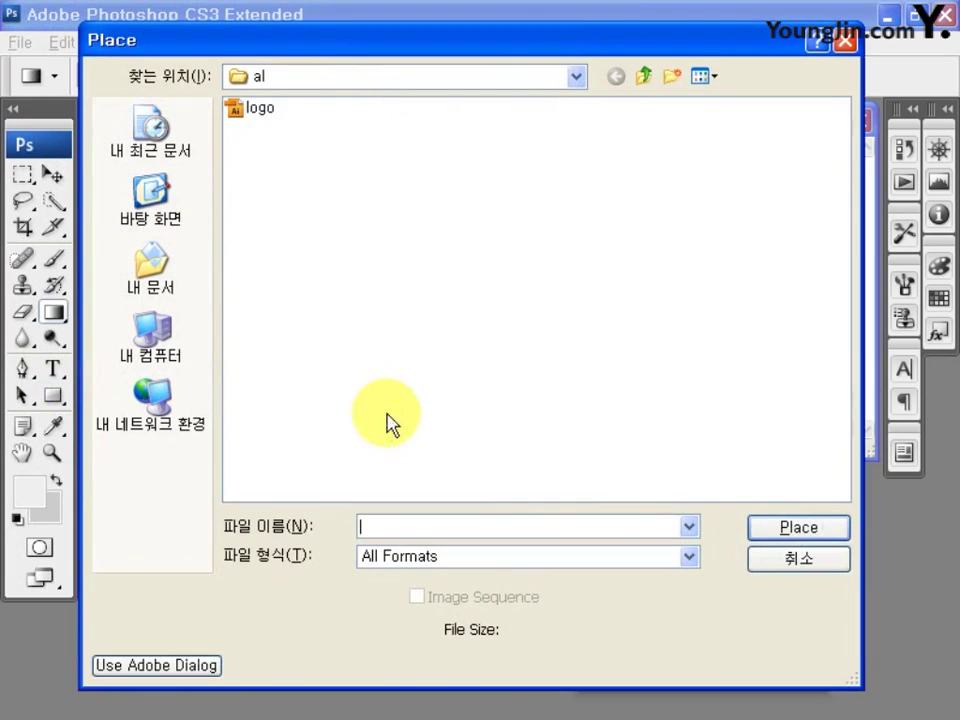
pyautogui.click(262, 112)
pyautogui.click(801, 530)
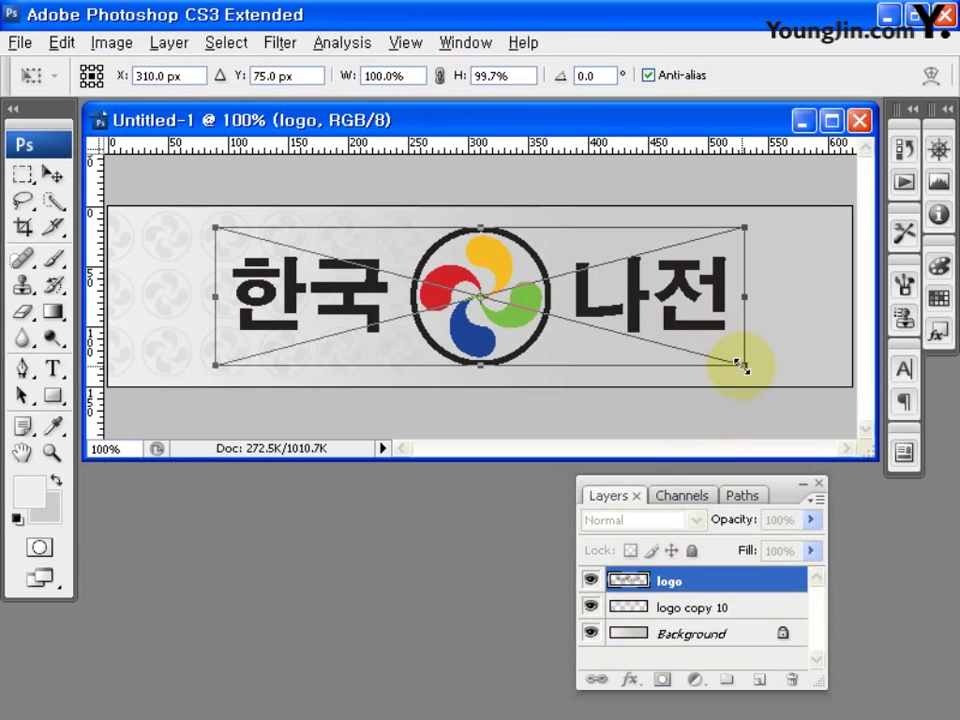
pyautogui.moveTo(740, 366); pyautogui.dragTo(491, 299)
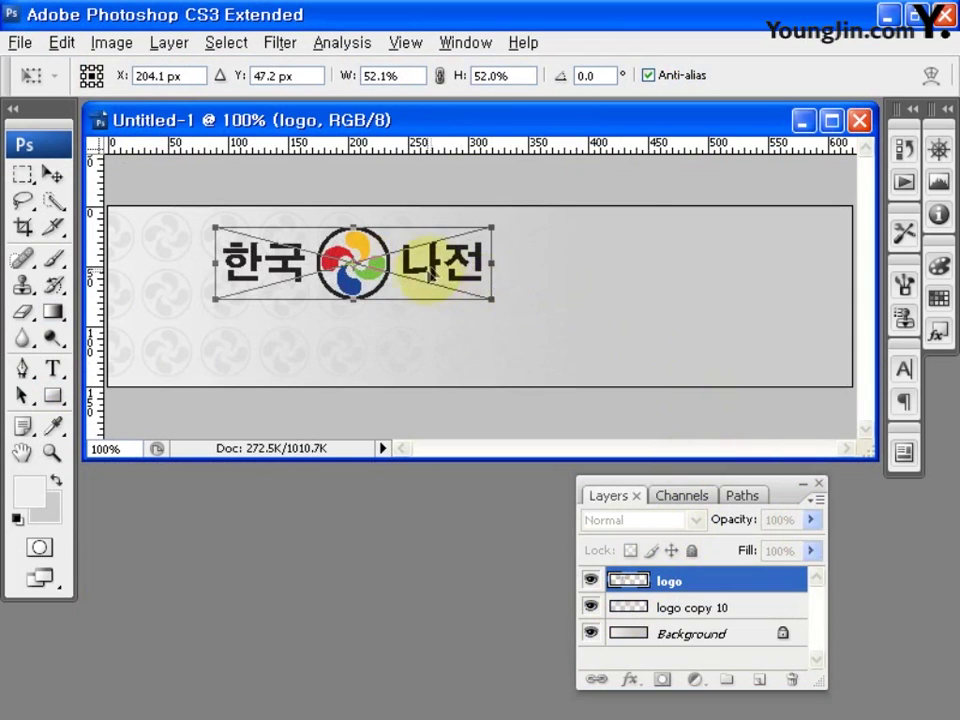
pyautogui.moveTo(436, 277); pyautogui.dragTo(369, 336)
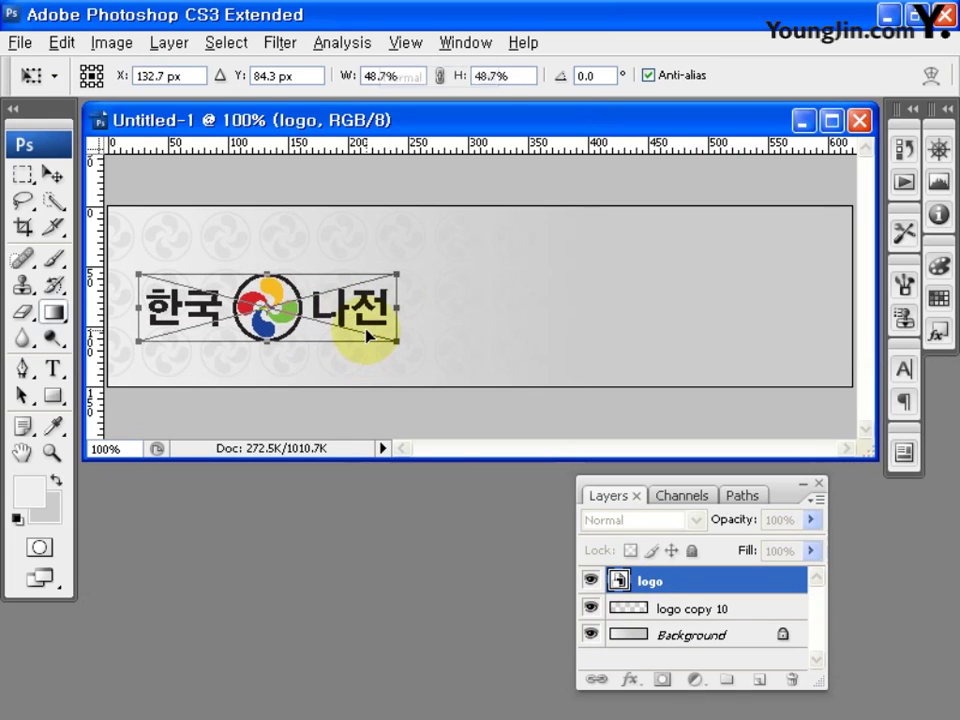
pyautogui.press('Return')
pyautogui.press('g')
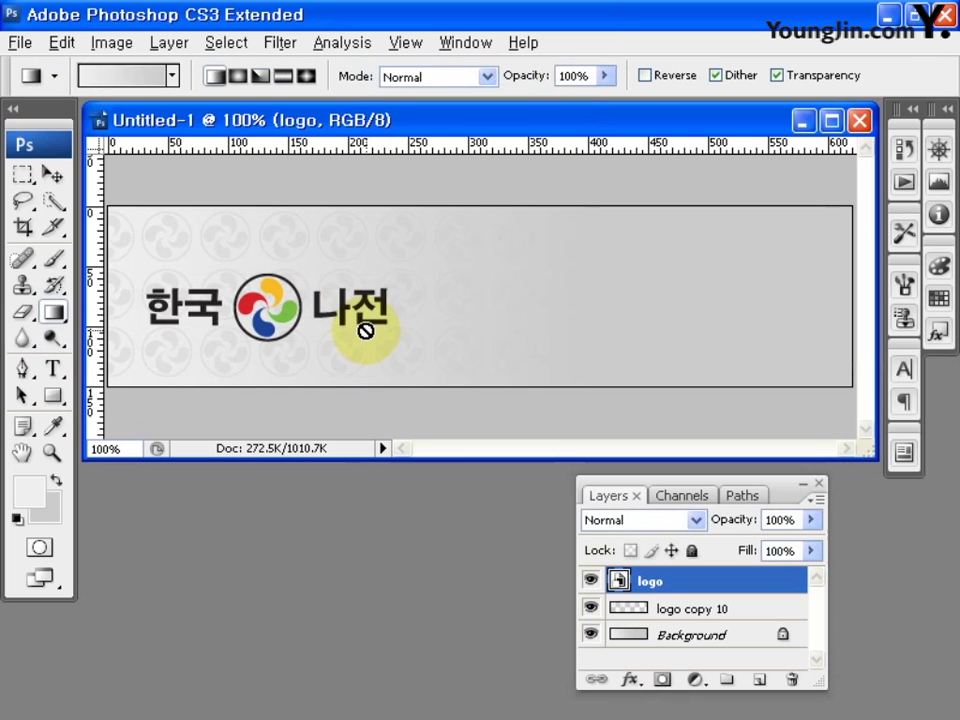
# - Export the header image for the web with the JPEG High preset into the images folder, under a file name starting with fla_
pyautogui.click(18, 41)
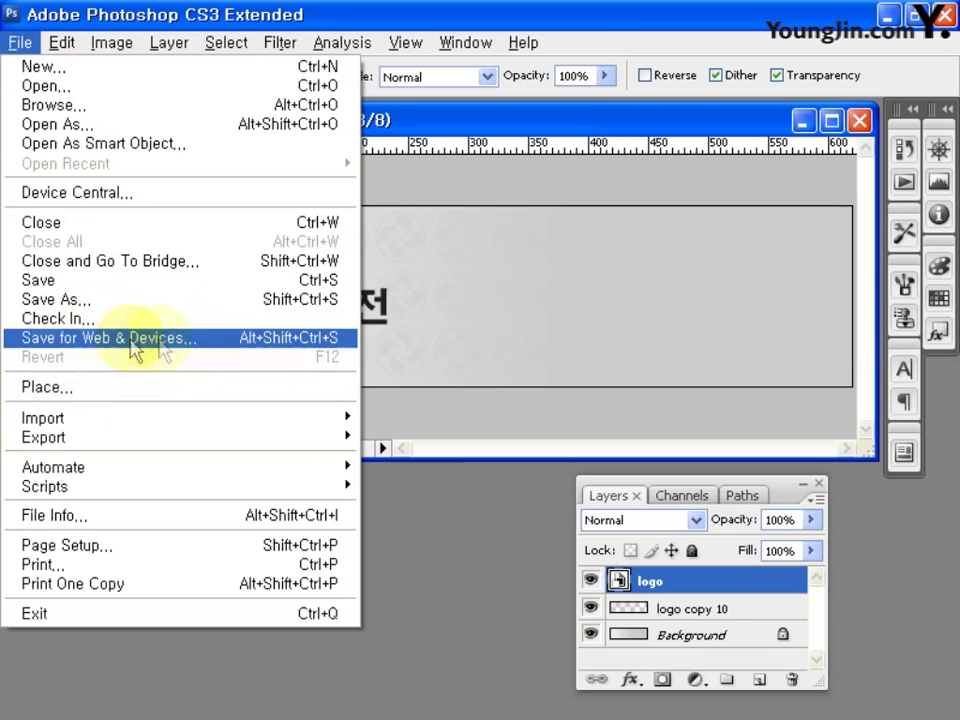
pyautogui.click(225, 338)
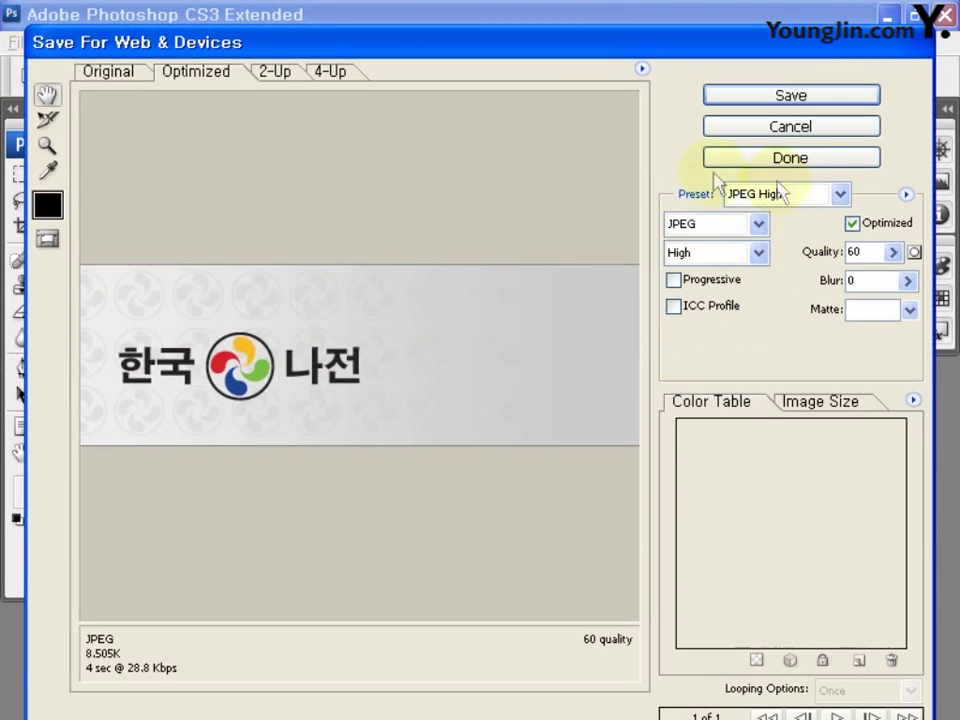
pyautogui.click(815, 97)
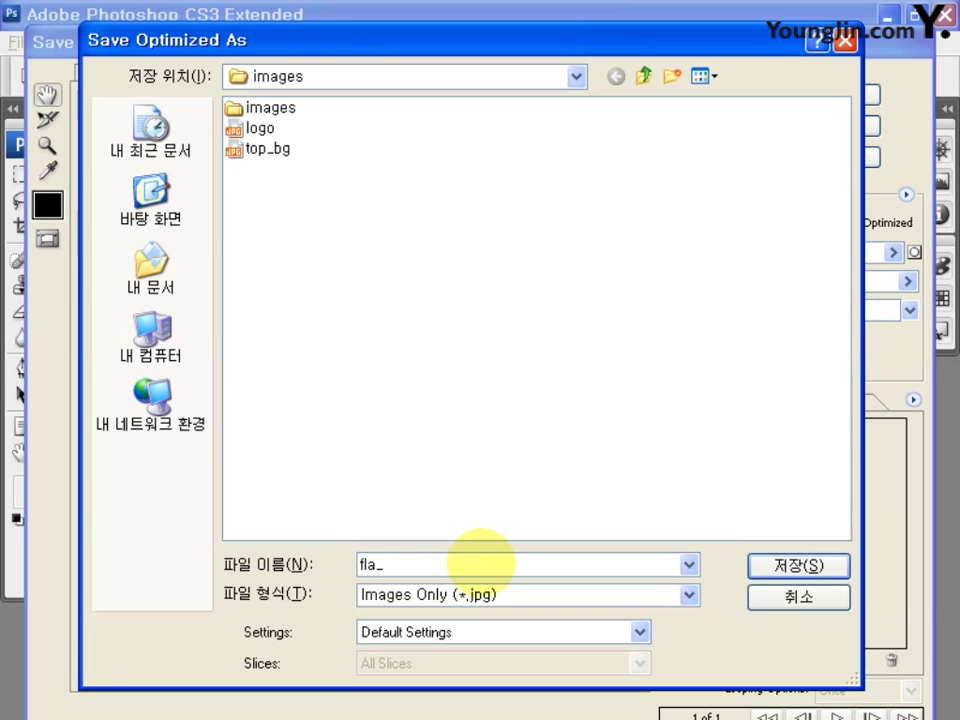
pyautogui.click(800, 568)
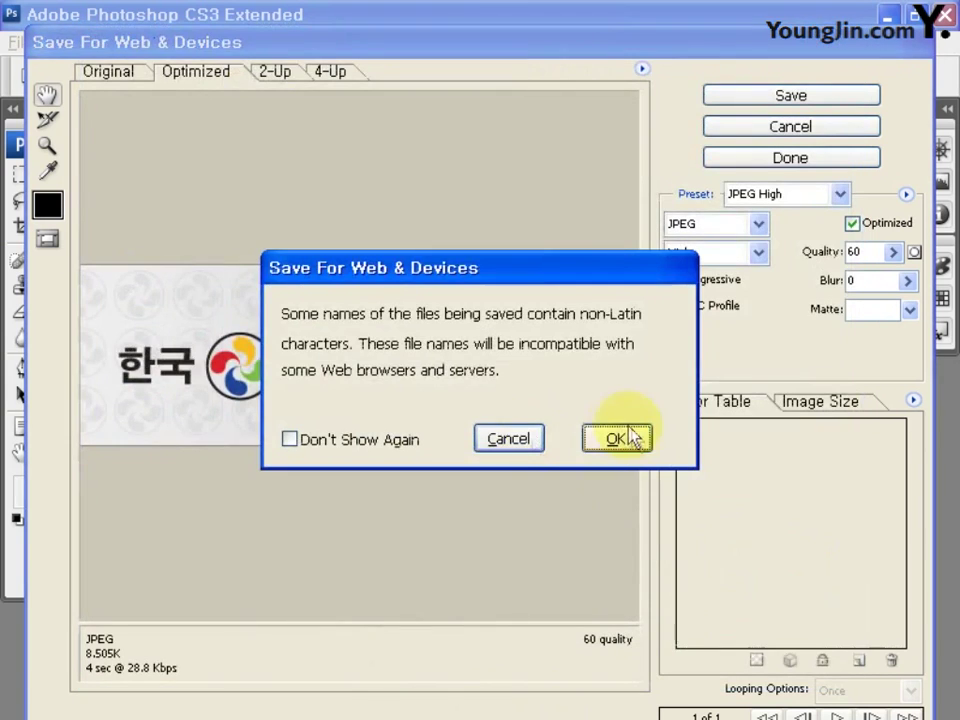
pyautogui.click(620, 437)
pyautogui.press('v')
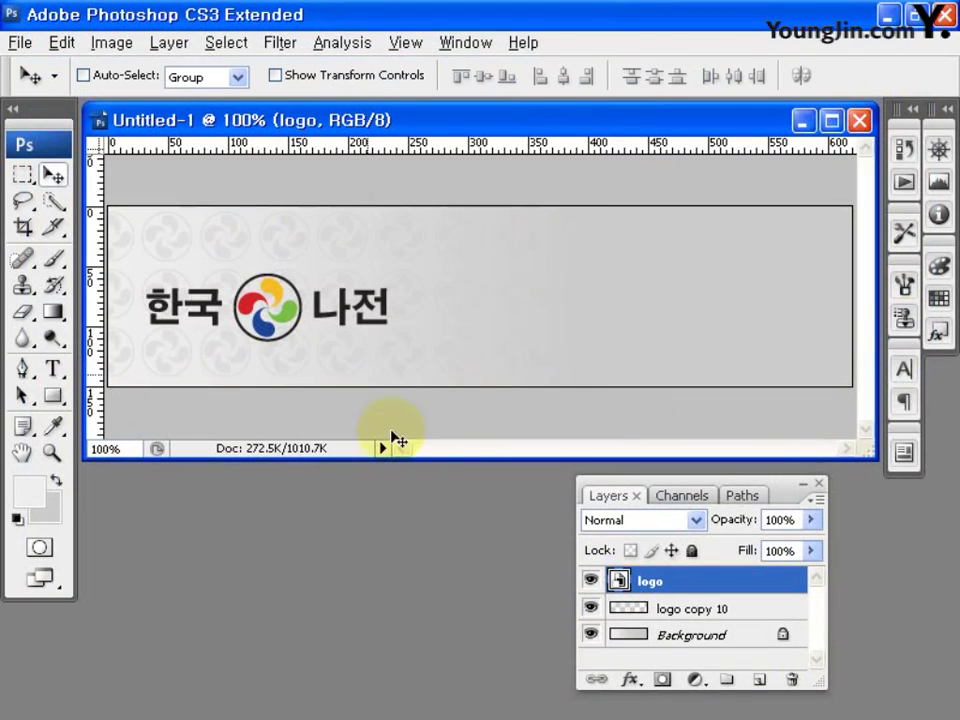
# - Close the Untitled-1 document without saving it and open img1 from the source folder
pyautogui.click(860, 121)
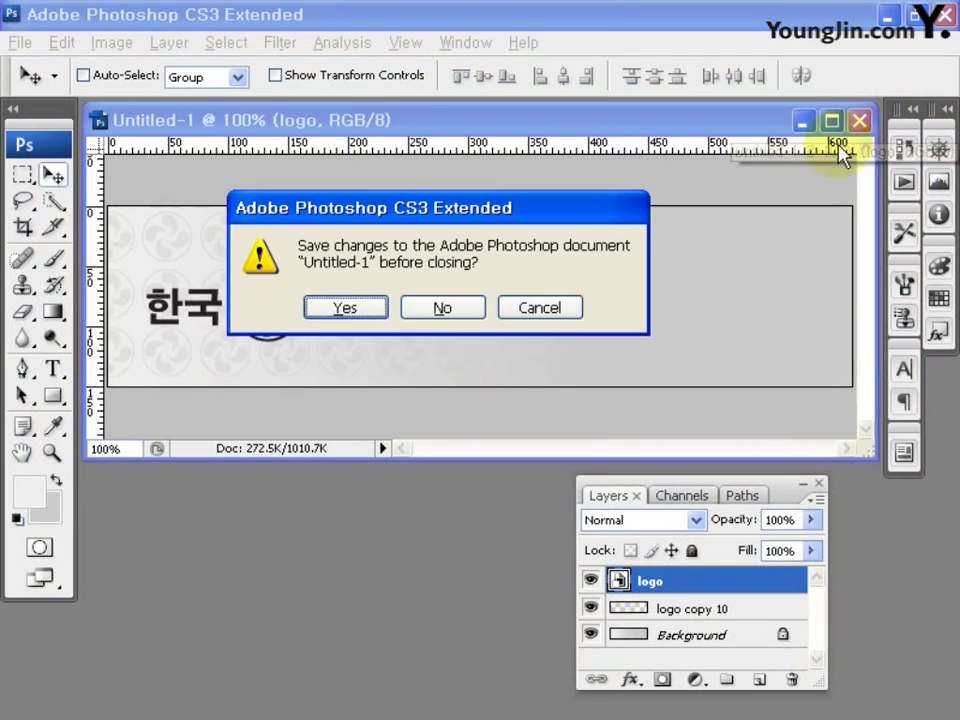
pyautogui.click(438, 305)
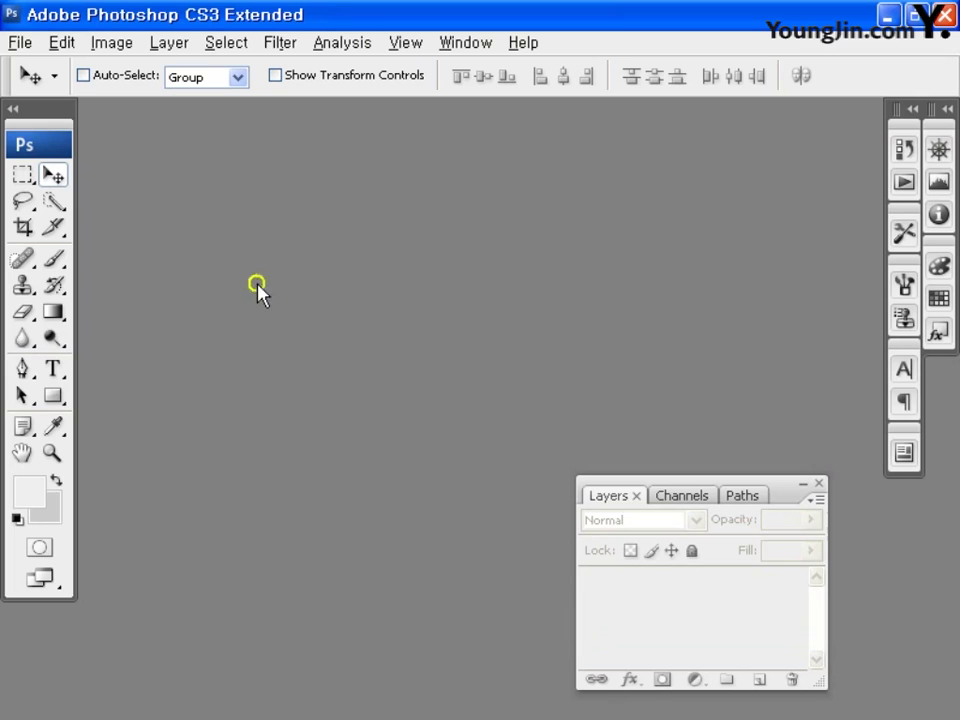
pyautogui.click(20, 42)
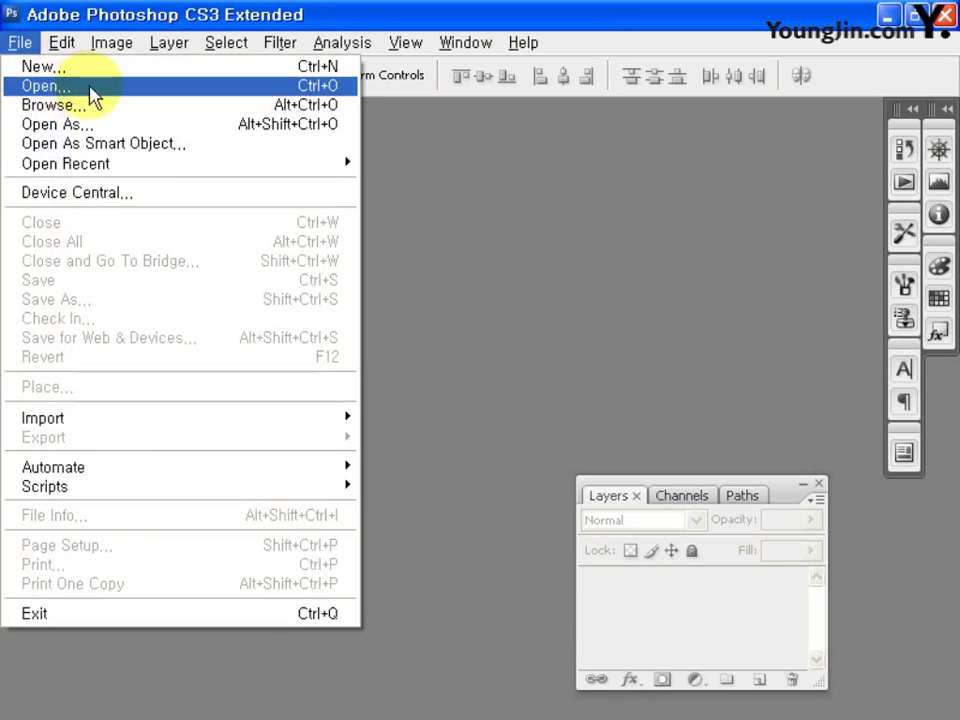
pyautogui.click(267, 272)
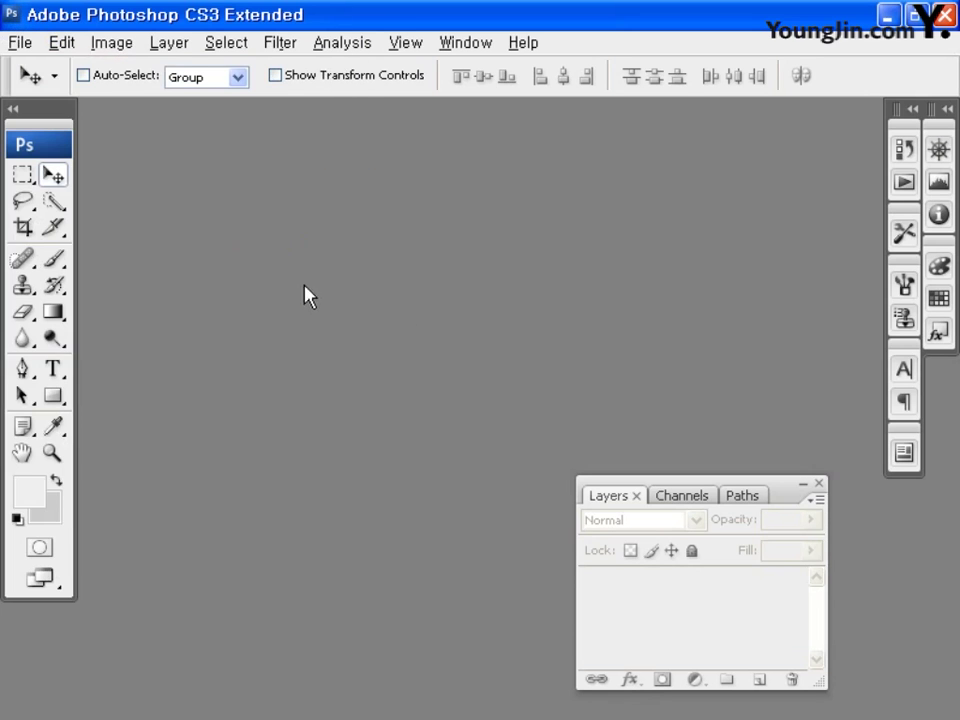
pyautogui.doubleClick(311, 272)
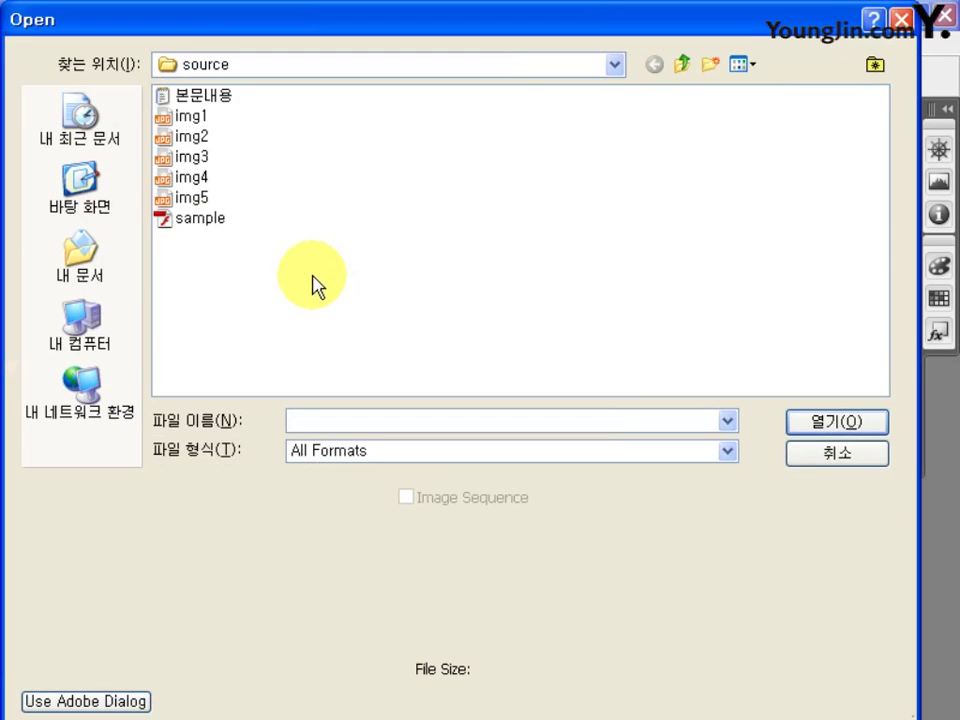
pyautogui.moveTo(591, 36)
pyautogui.mouseDown()
pyautogui.moveTo(632, 34)
pyautogui.moveTo(611, 28)
pyautogui.moveTo(609, 40)
pyautogui.mouseUp()
pyautogui.click(208, 120)
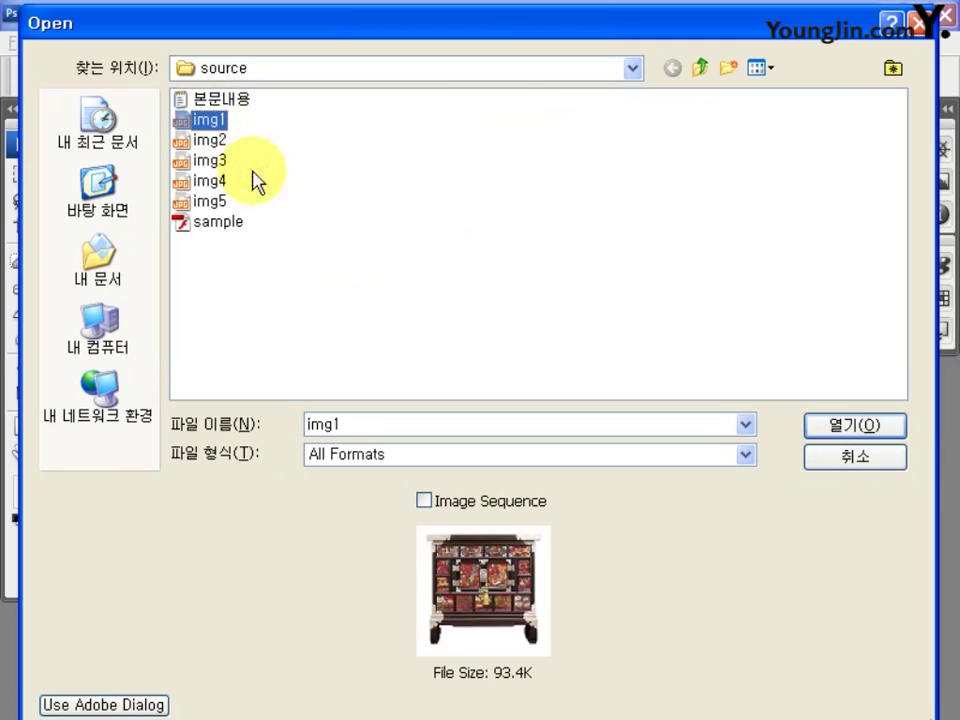
pyautogui.click(893, 422)
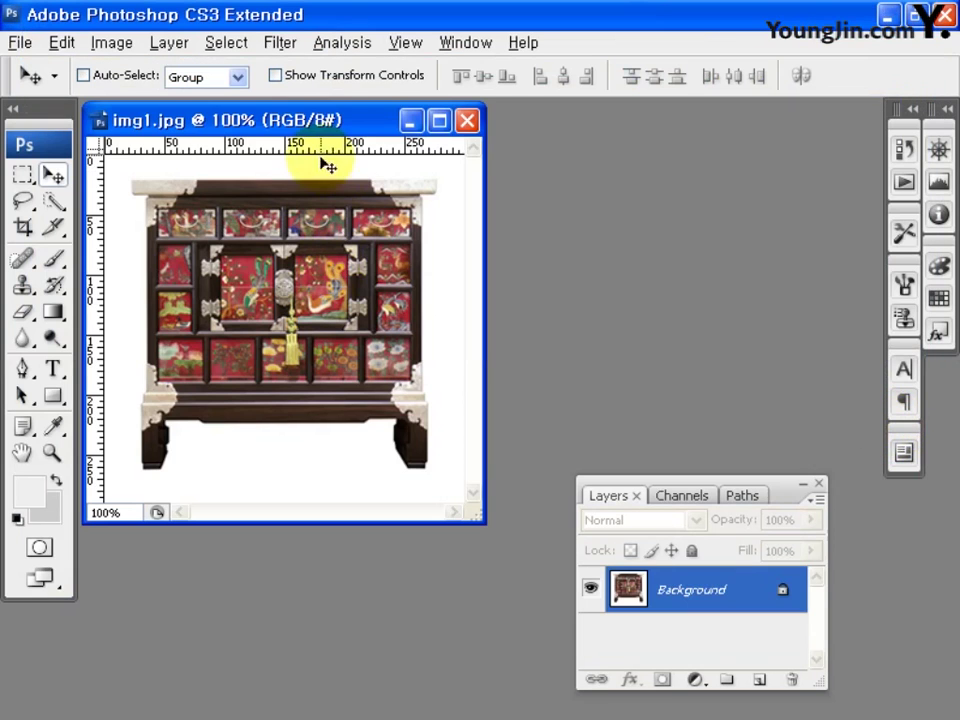
pyautogui.moveTo(321, 124); pyautogui.dragTo(384, 165)
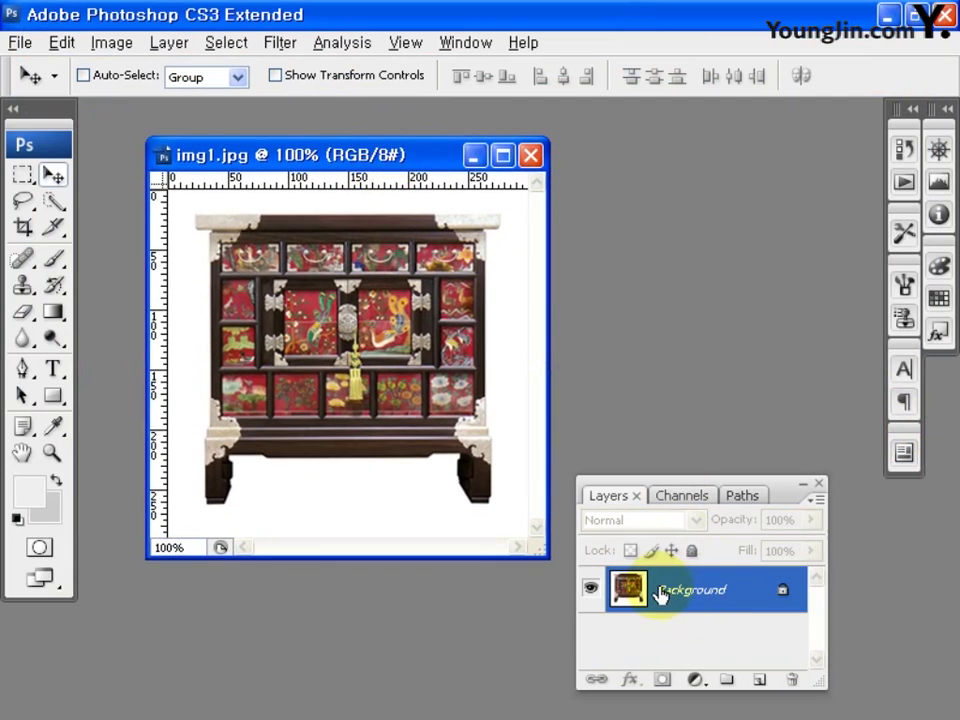
# - Convert the Background into a regular layer and delete the white area around the cabinet using the Magic Wand with tolerance 2
pyautogui.doubleClick(715, 588)
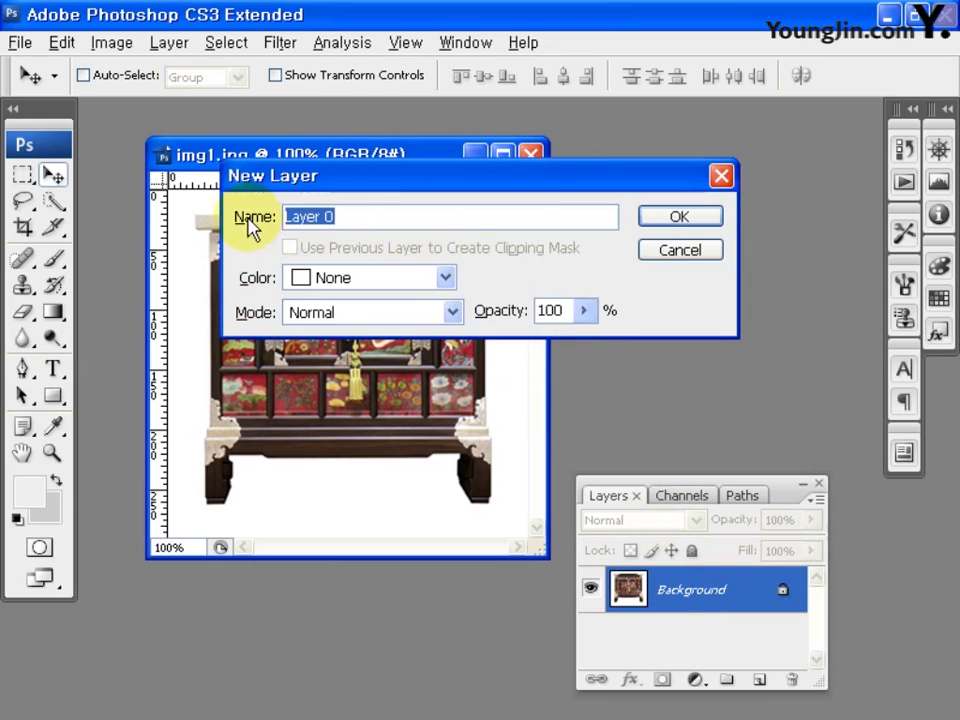
pyautogui.click(700, 218)
pyautogui.click(55, 203)
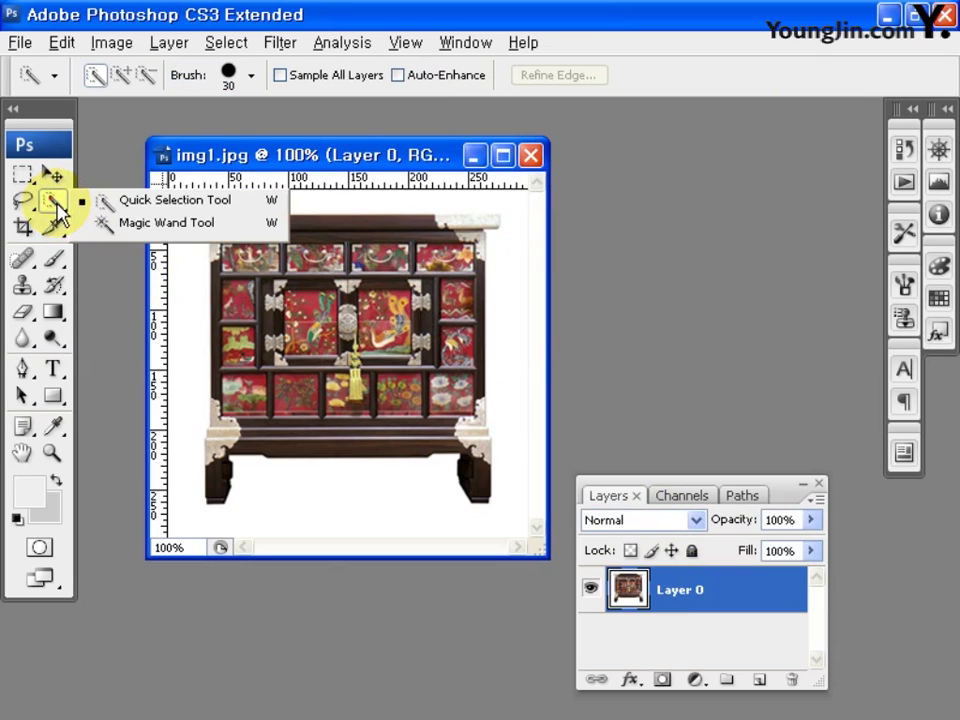
pyautogui.click(172, 223)
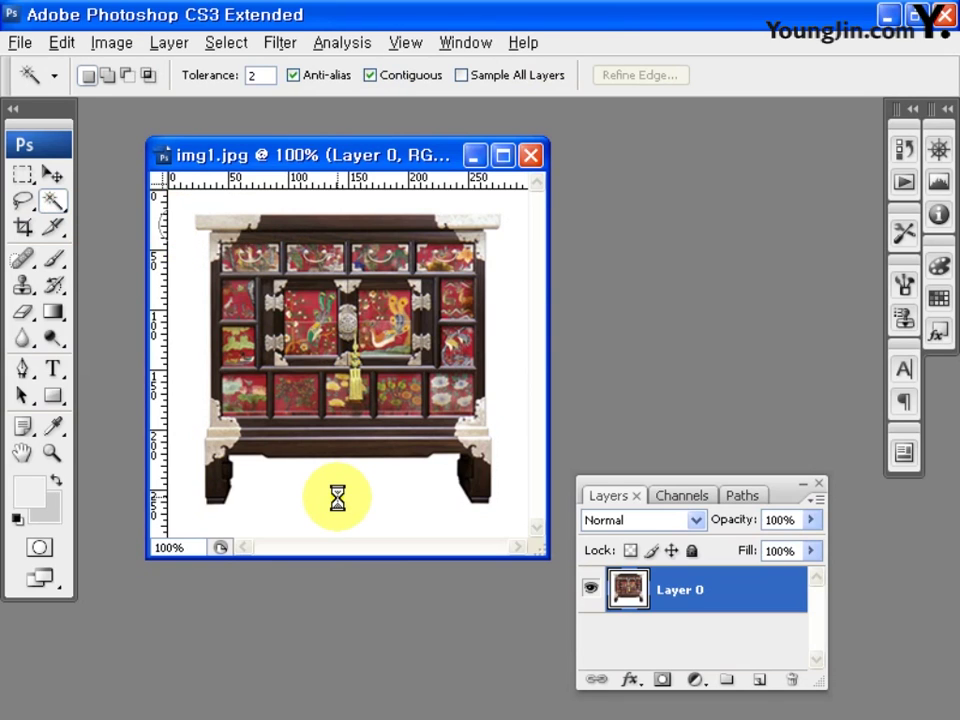
pyautogui.click(337, 497)
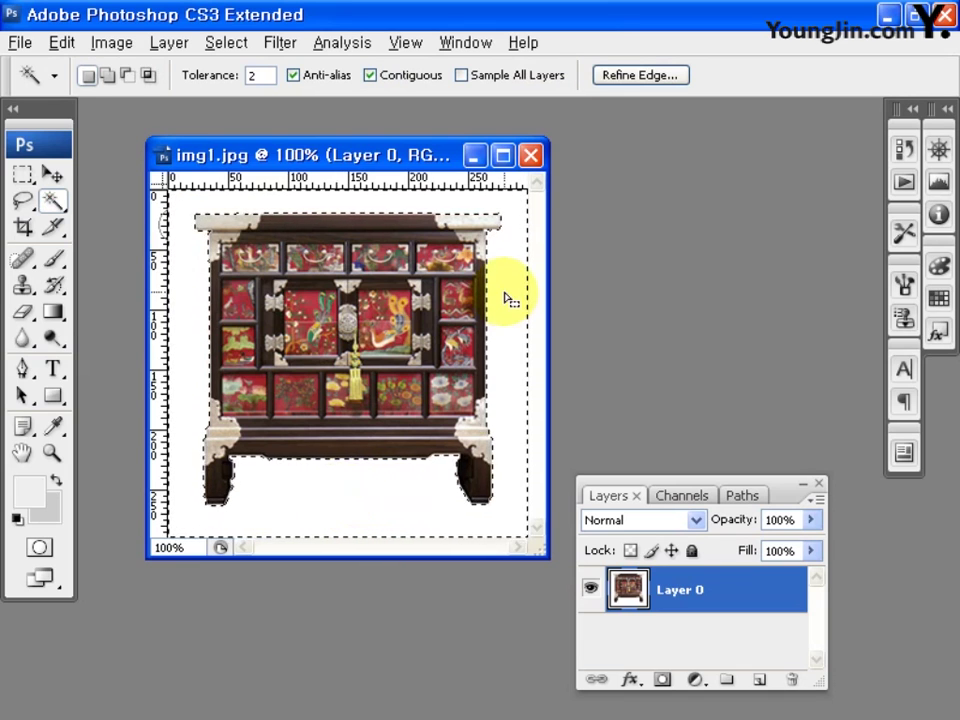
pyautogui.press('Delete')
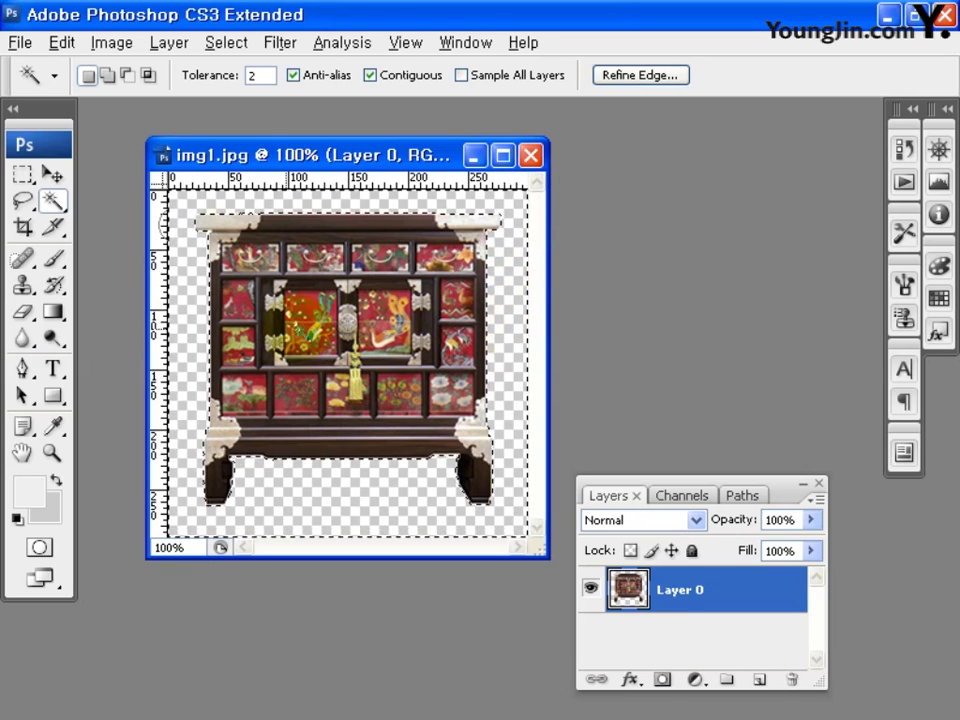
pyautogui.hotkey('ctrl', 'd')
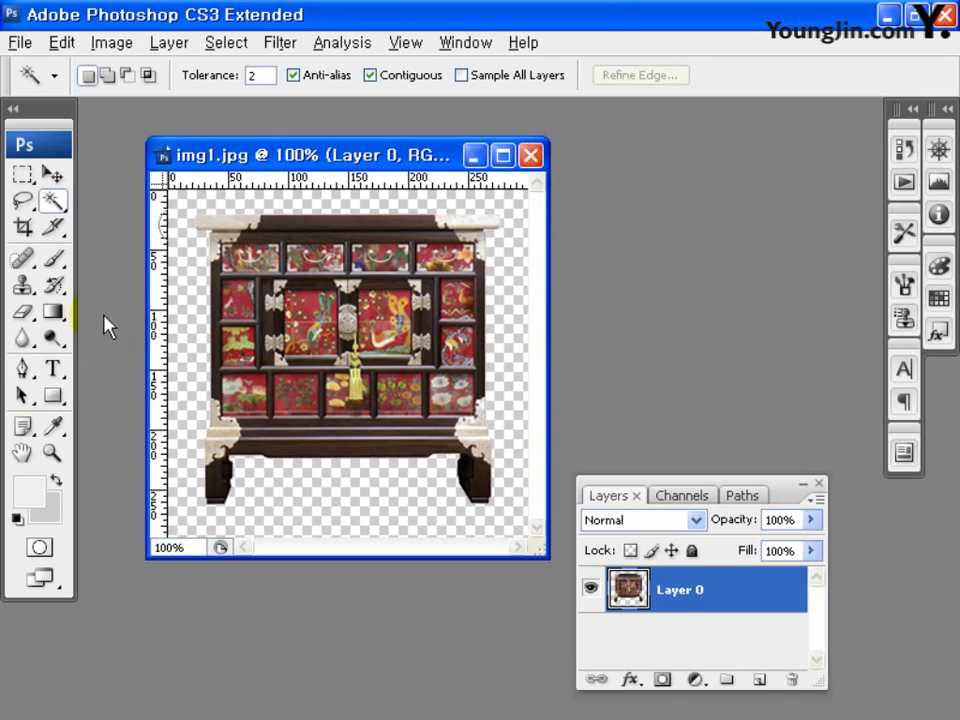
# - Trim the cabinet image on all four sides based on transparent pixels
pyautogui.click(112, 43)
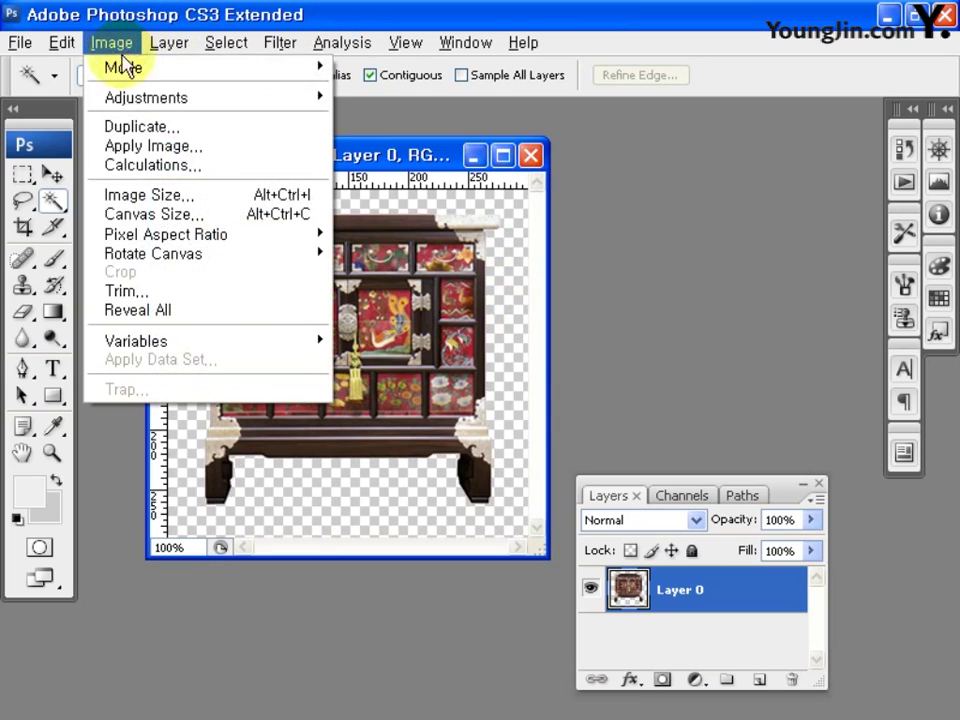
pyautogui.click(166, 291)
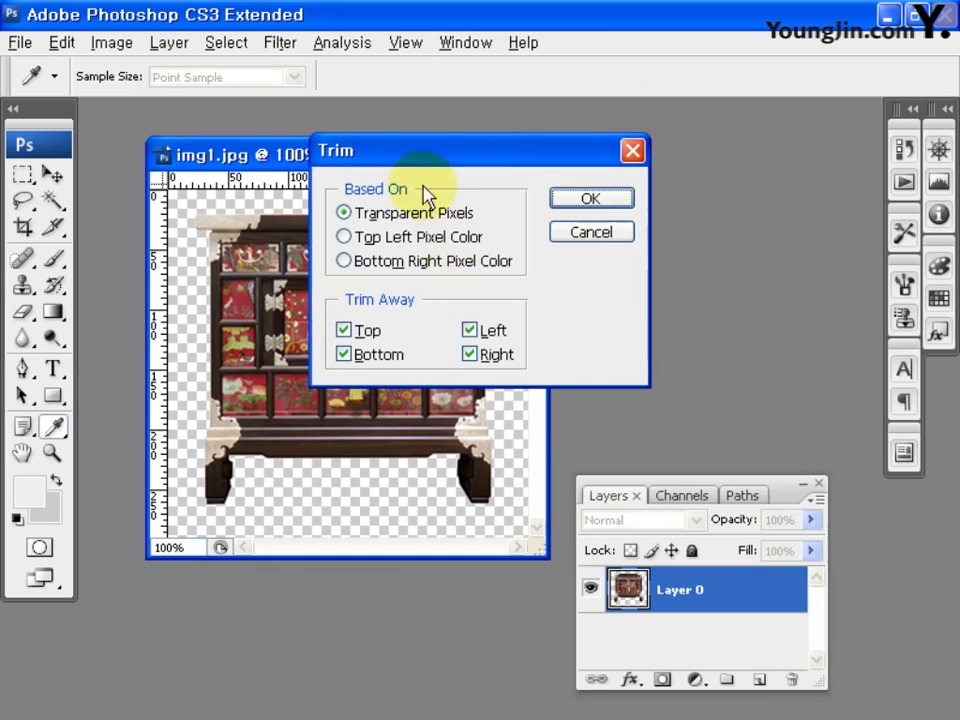
pyautogui.moveTo(430, 145); pyautogui.dragTo(429, 206)
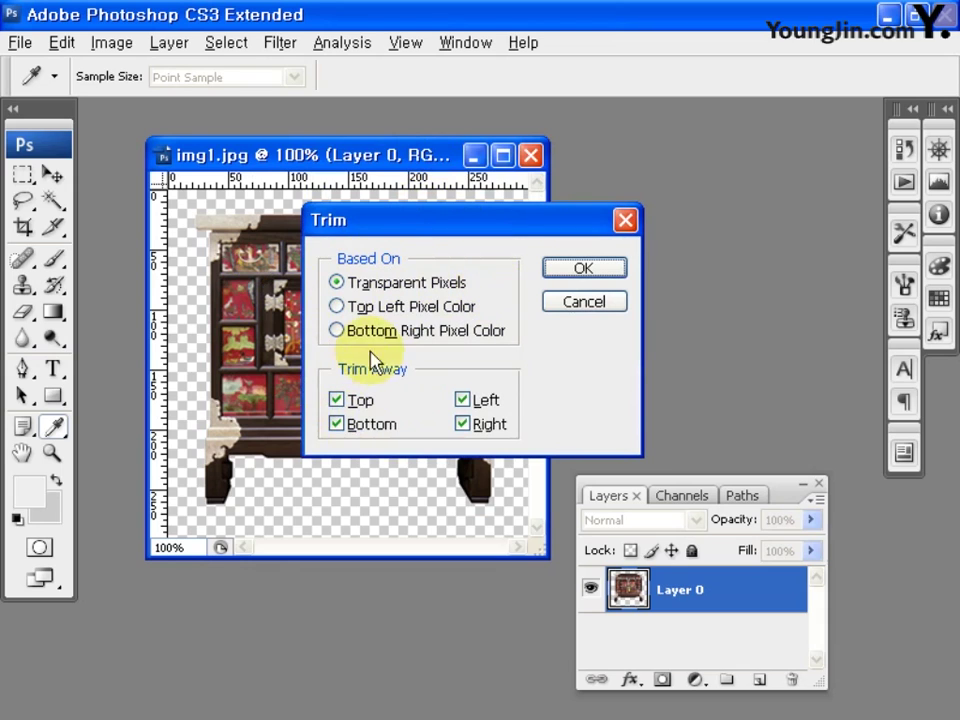
pyautogui.click(590, 270)
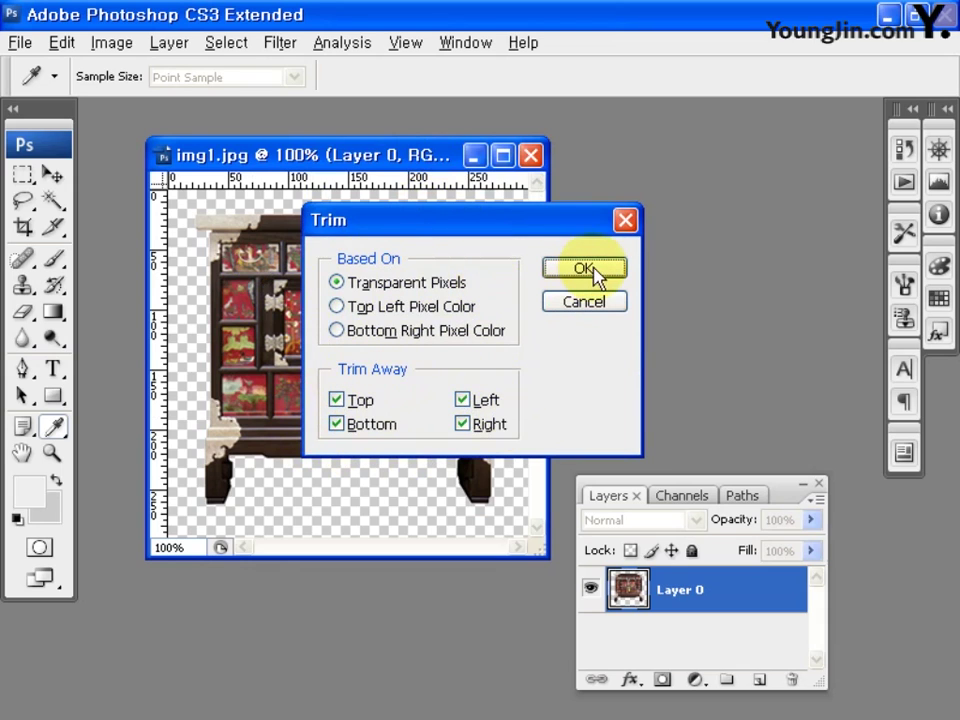
pyautogui.press('w')
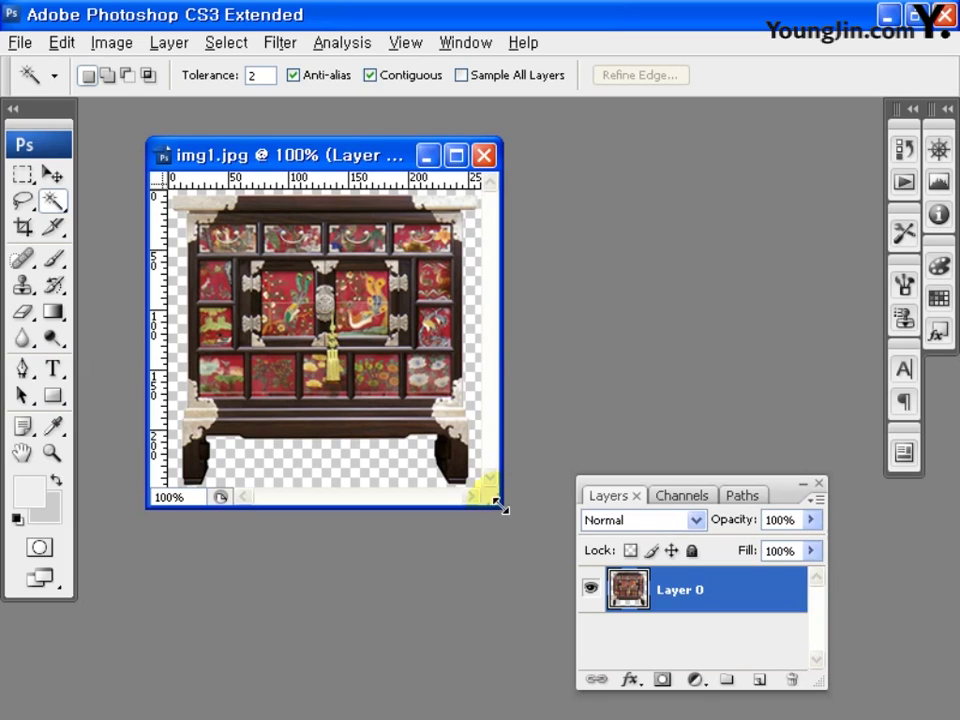
# - Export the trimmed cabinet for the web with the PNG-24 preset as img1 into the images folder
pyautogui.moveTo(500, 505); pyautogui.dragTo(538, 532)
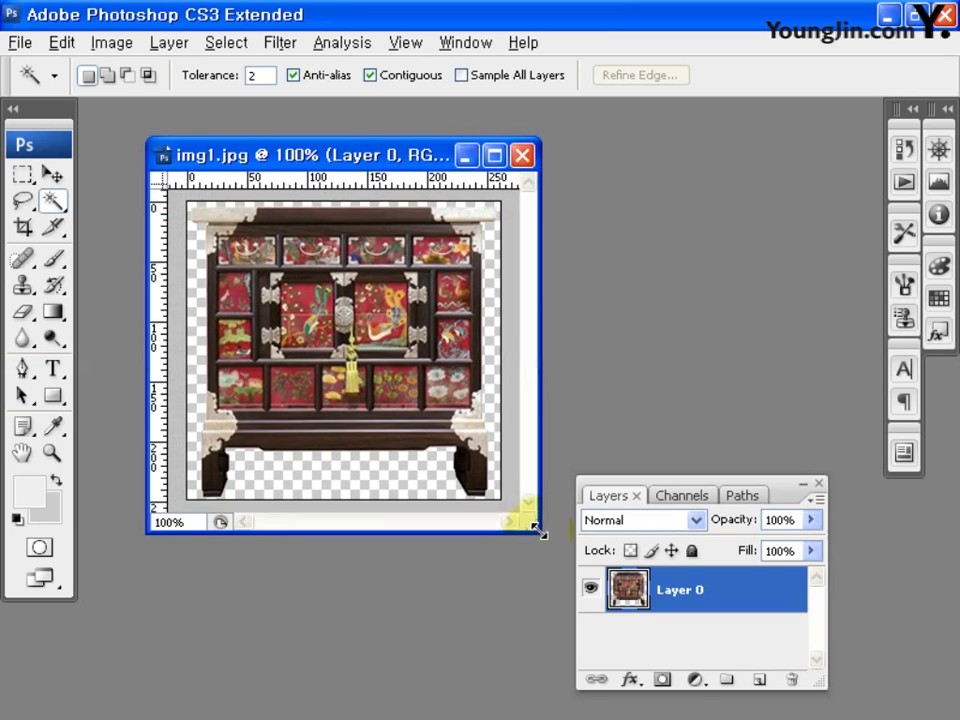
pyautogui.click(20, 42)
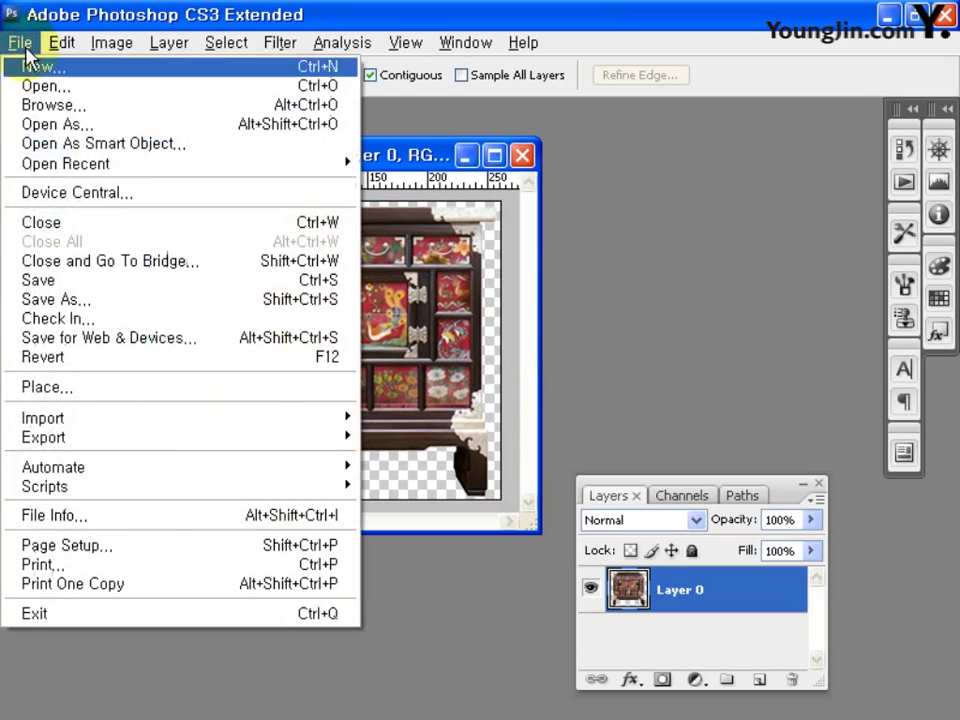
pyautogui.click(133, 345)
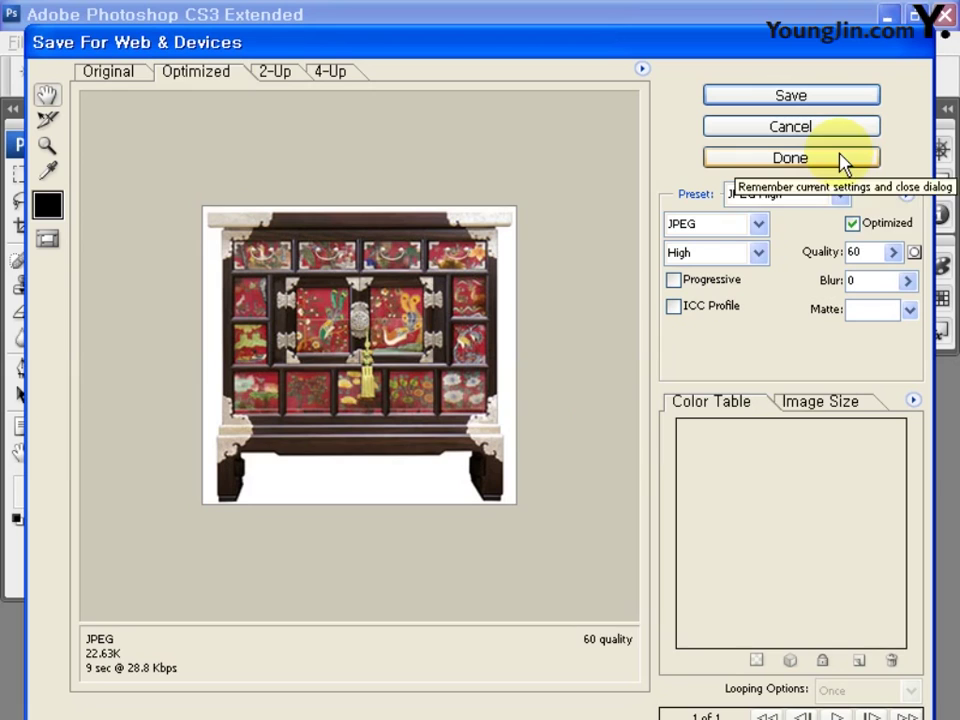
pyautogui.click(840, 194)
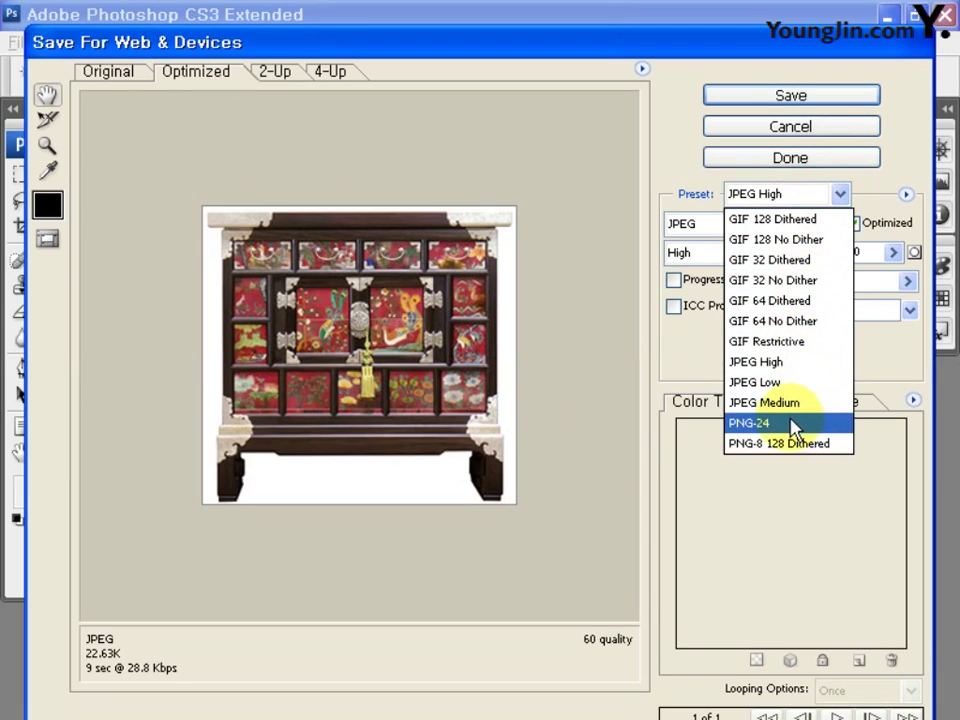
pyautogui.click(793, 435)
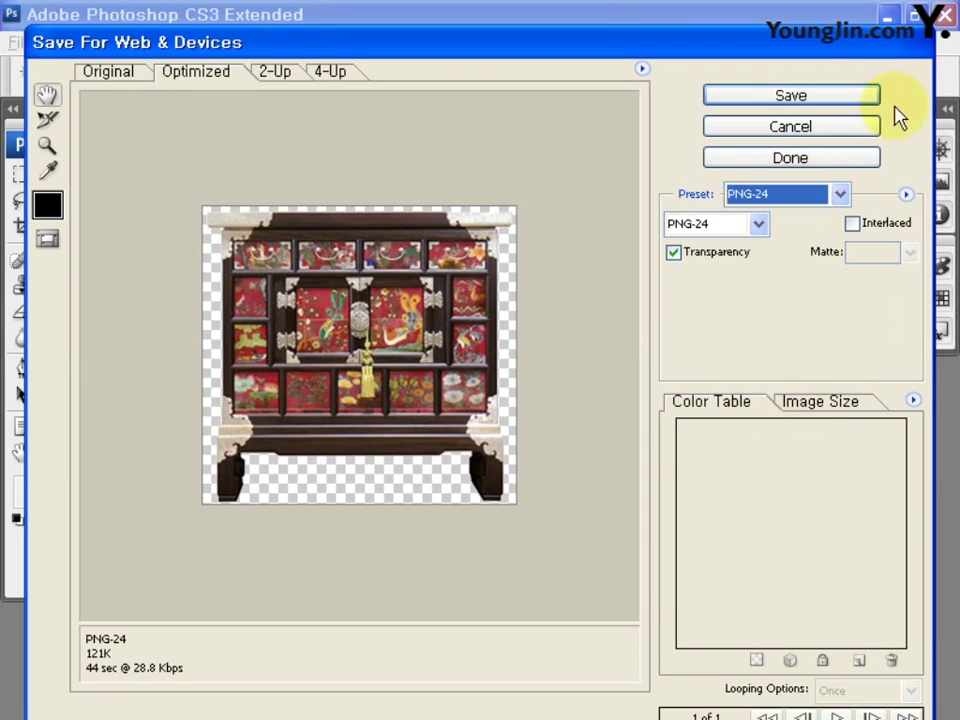
pyautogui.click(836, 96)
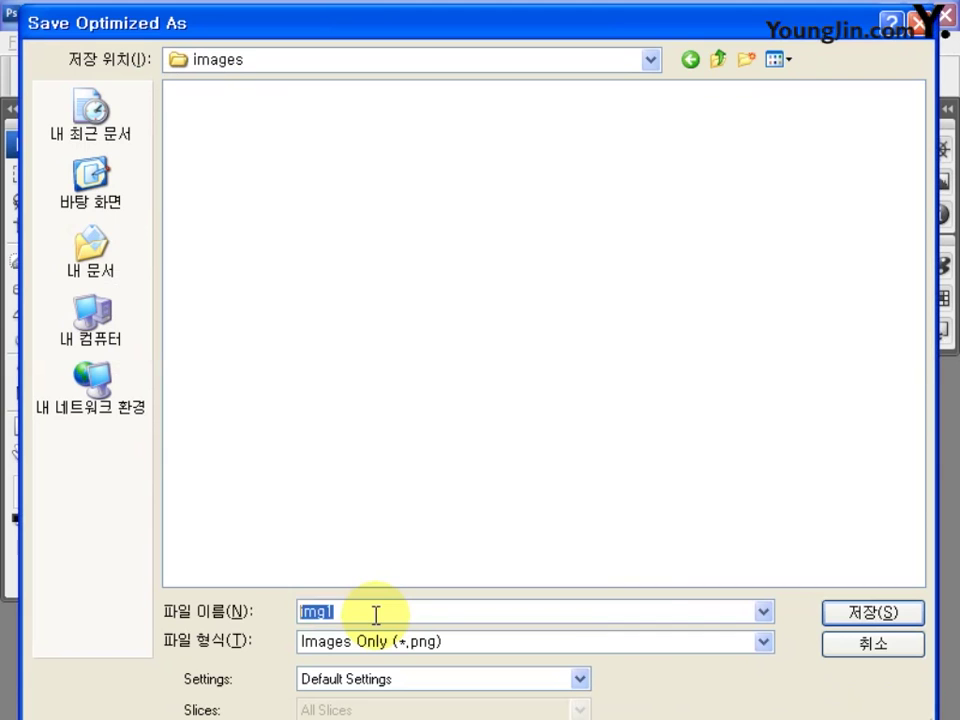
pyautogui.click(855, 620)
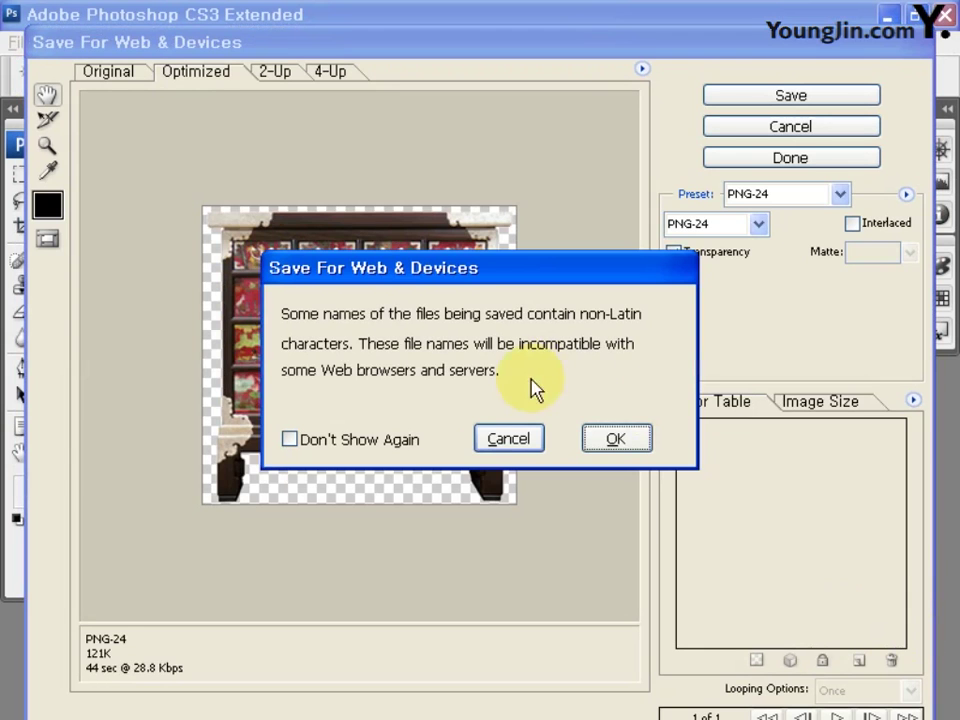
pyautogui.click(619, 440)
# - Open img2 from the source folder and convert its Background into a regular layer with the default settings
pyautogui.click(20, 42)
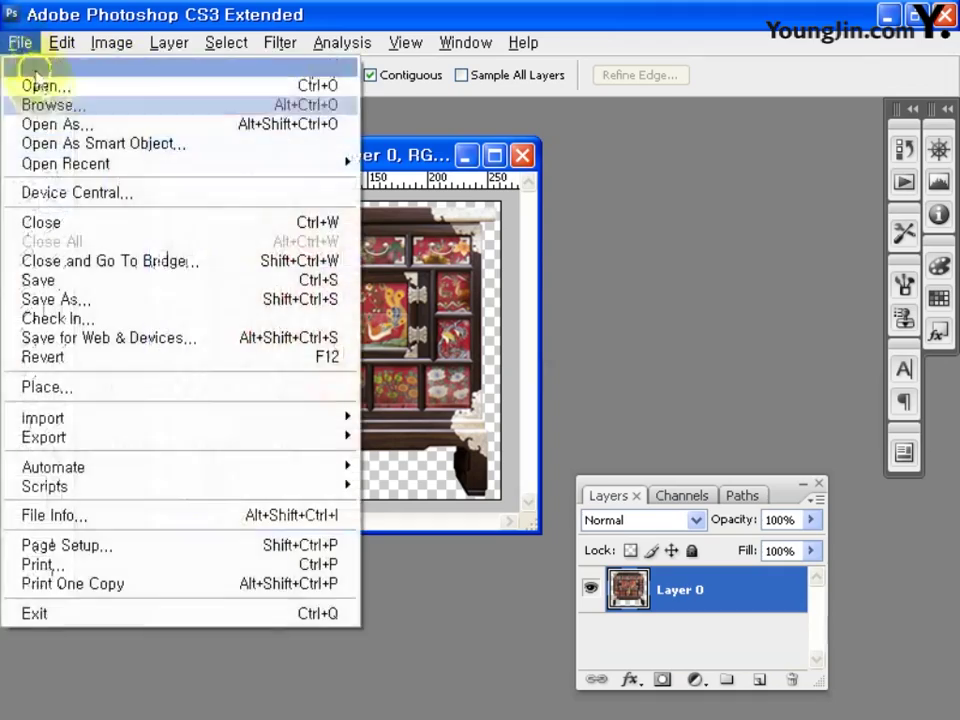
pyautogui.click(66, 86)
pyautogui.click(191, 136)
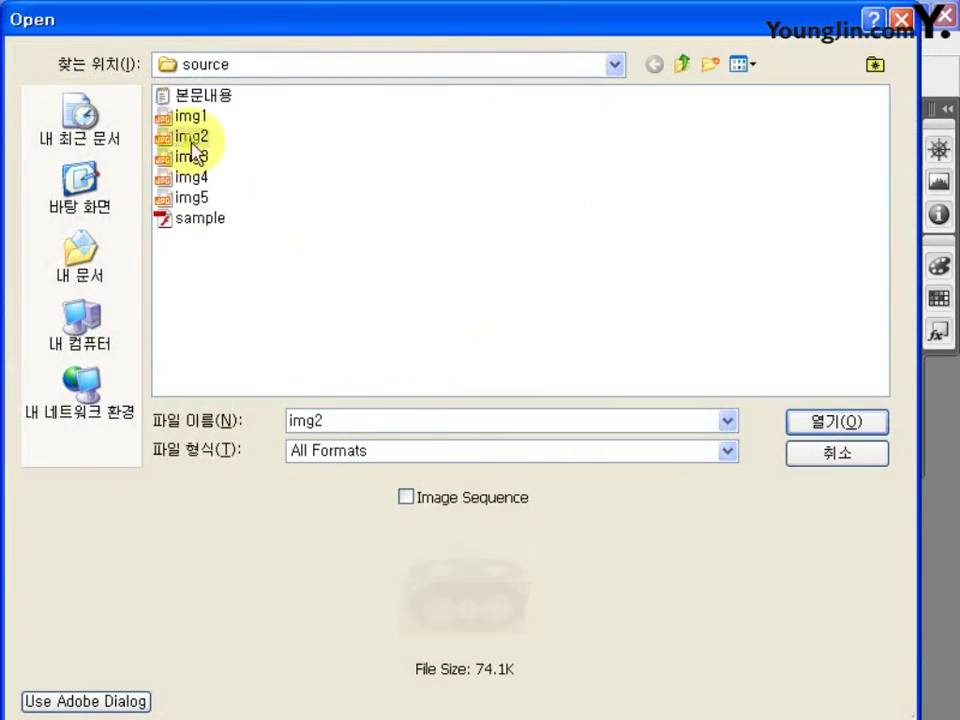
pyautogui.click(850, 430)
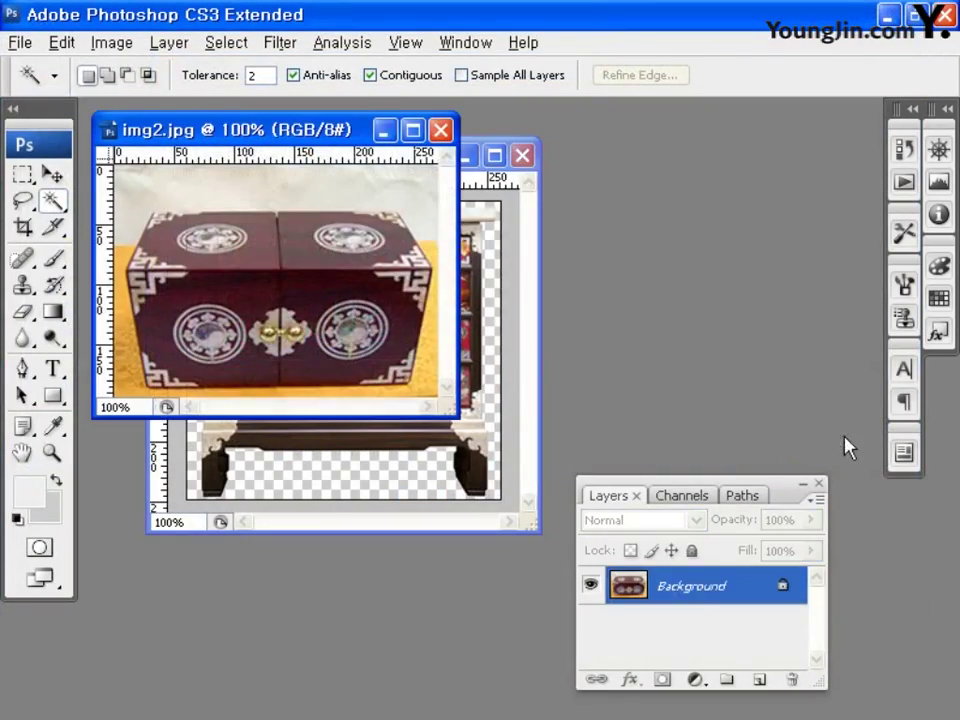
pyautogui.doubleClick(690, 585)
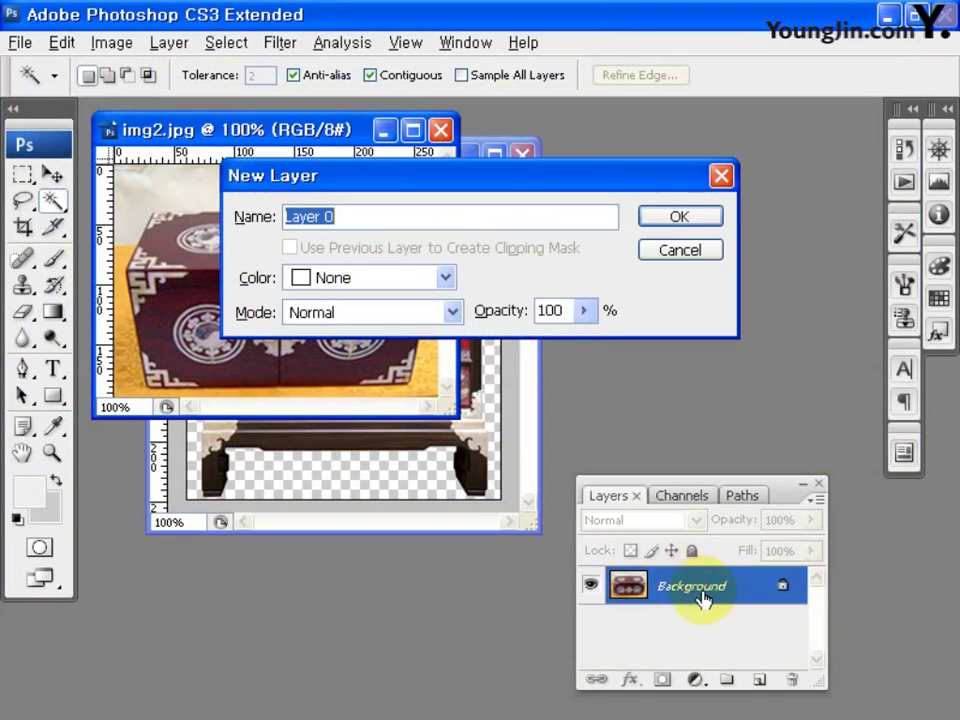
pyautogui.click(682, 222)
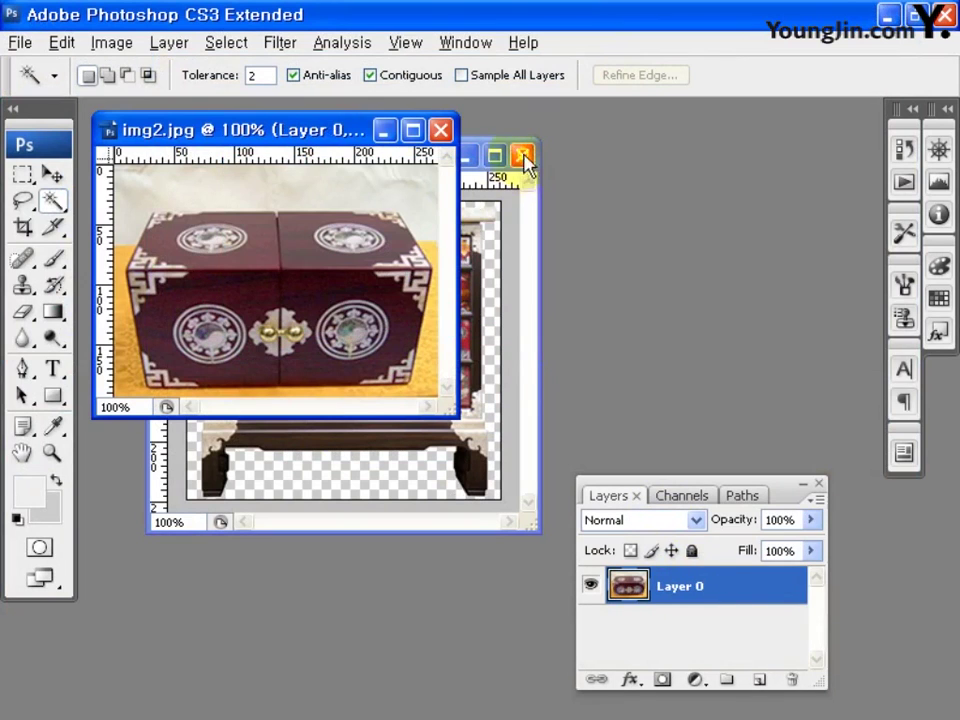
# - Close the img1 document without saving it and enlarge the img2 window so the whole canvas has space around it
pyautogui.click(522, 154)
pyautogui.click(450, 319)
pyautogui.moveTo(298, 118); pyautogui.dragTo(339, 128)
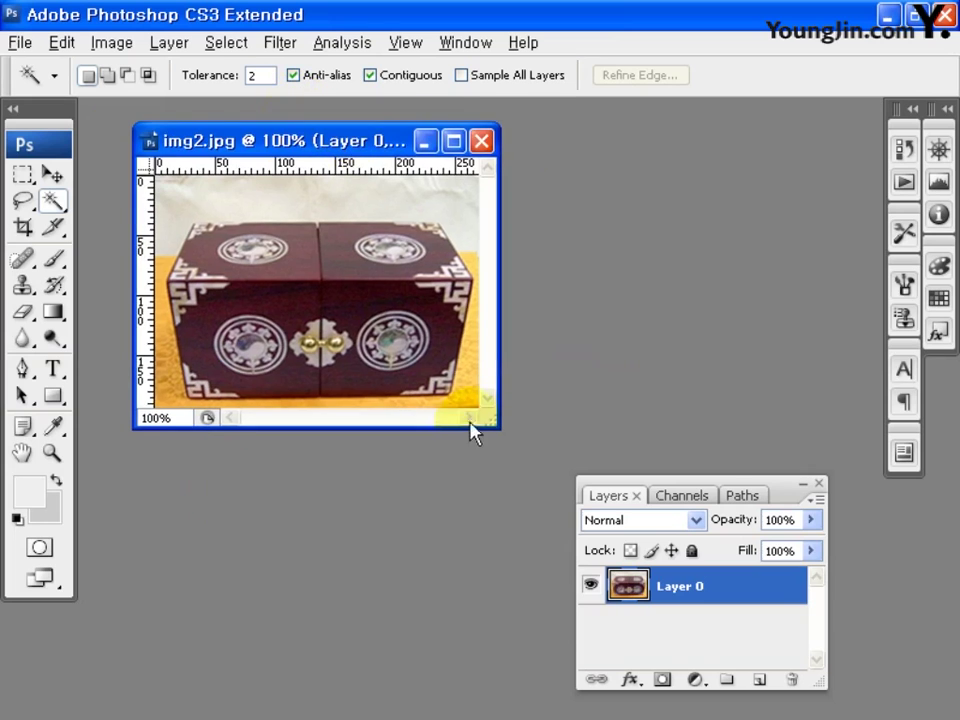
pyautogui.moveTo(493, 427); pyautogui.dragTo(620, 576)
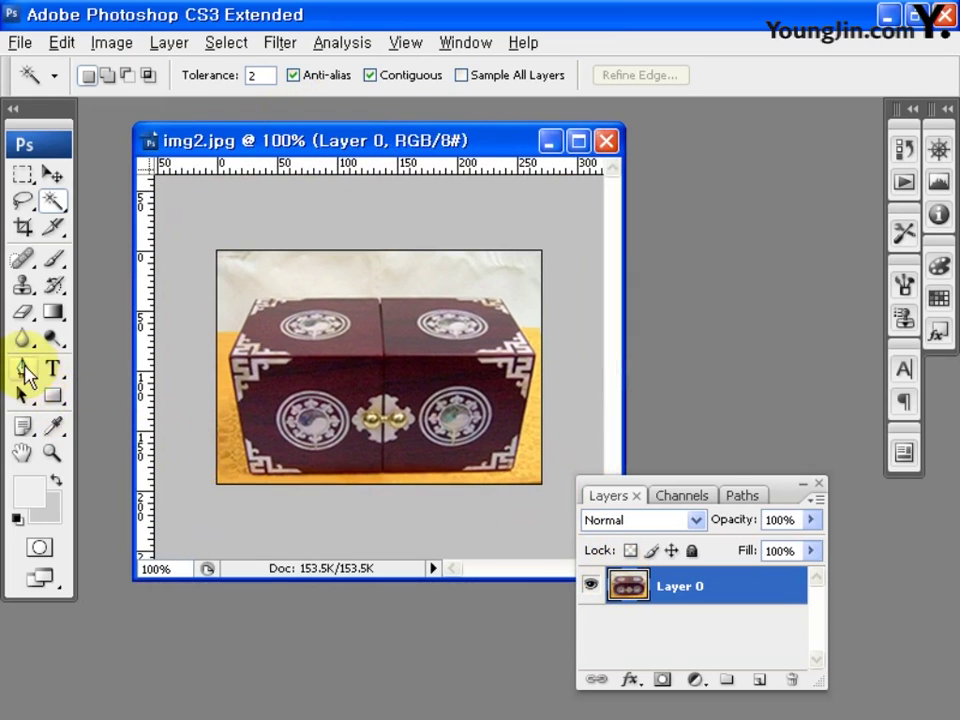
# - Trace the jewelry box's outer corners with a closed Pen tool path in Paths mode and turn it into a selection
pyautogui.click(25, 370)
pyautogui.hotkey('ctrl', '0')
pyautogui.click(112, 77)
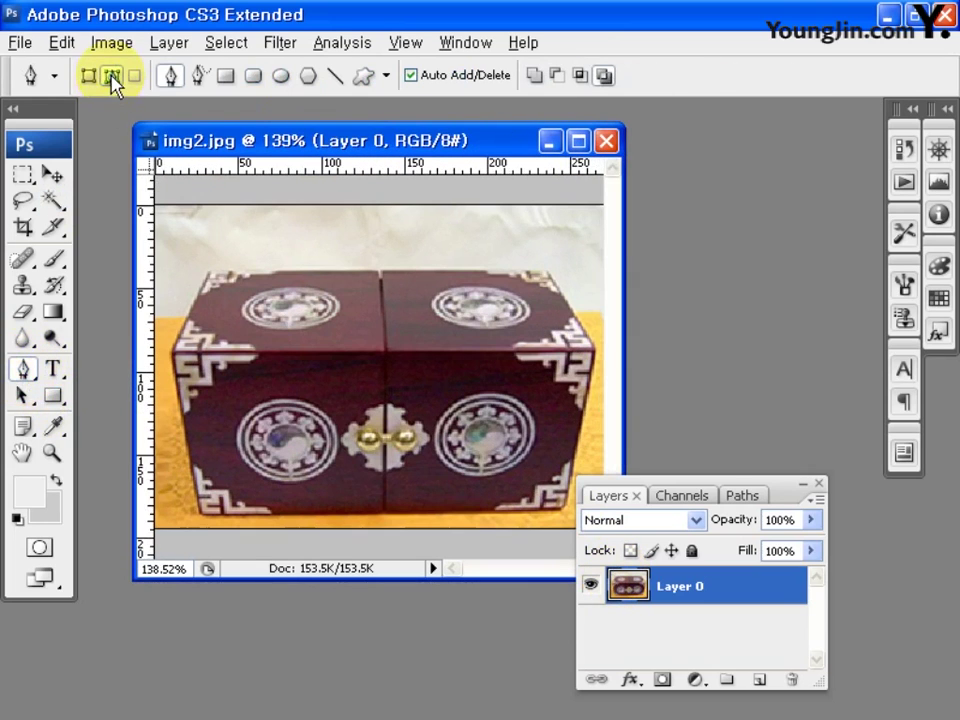
pyautogui.click(208, 271)
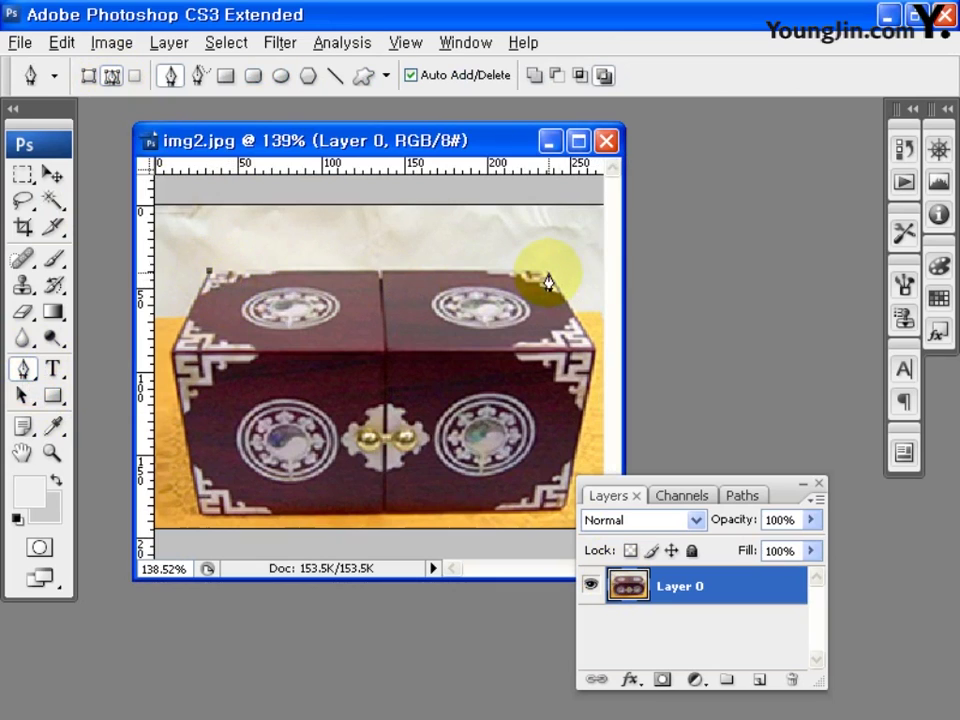
pyautogui.click(548, 271)
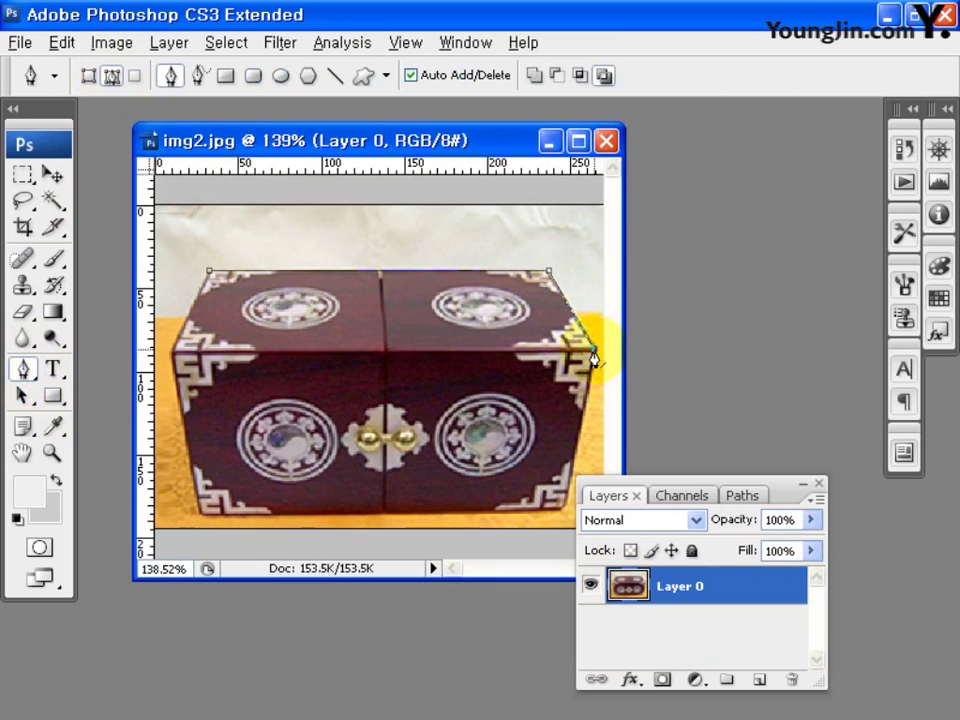
pyautogui.click(593, 349)
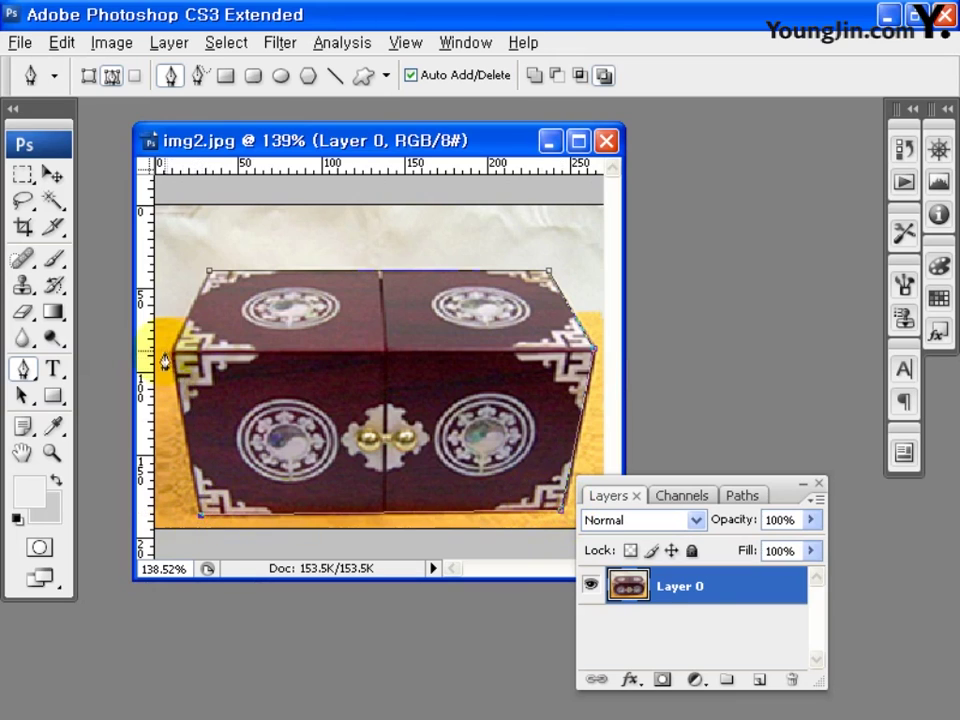
pyautogui.click(208, 275)
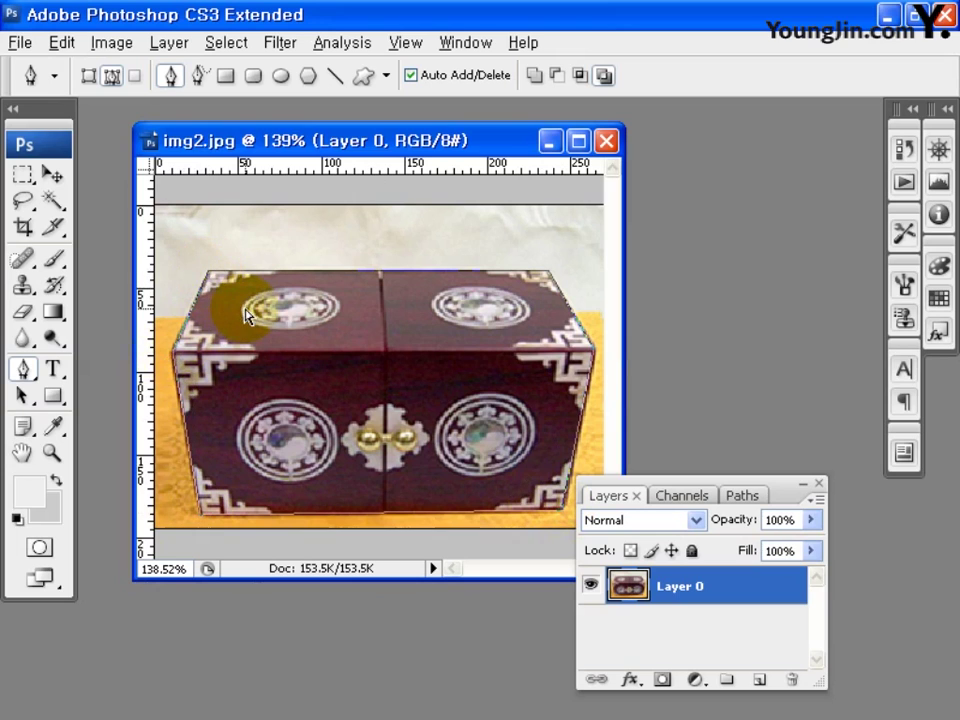
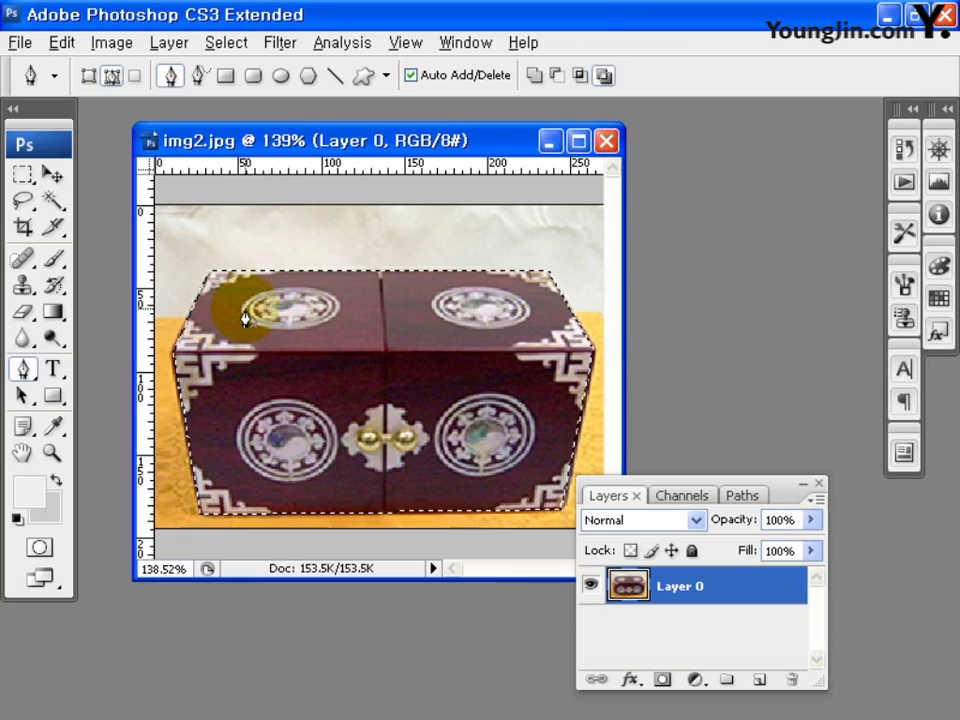
# - Invert the box selection and delete the background around the box
pyautogui.click(245, 52)
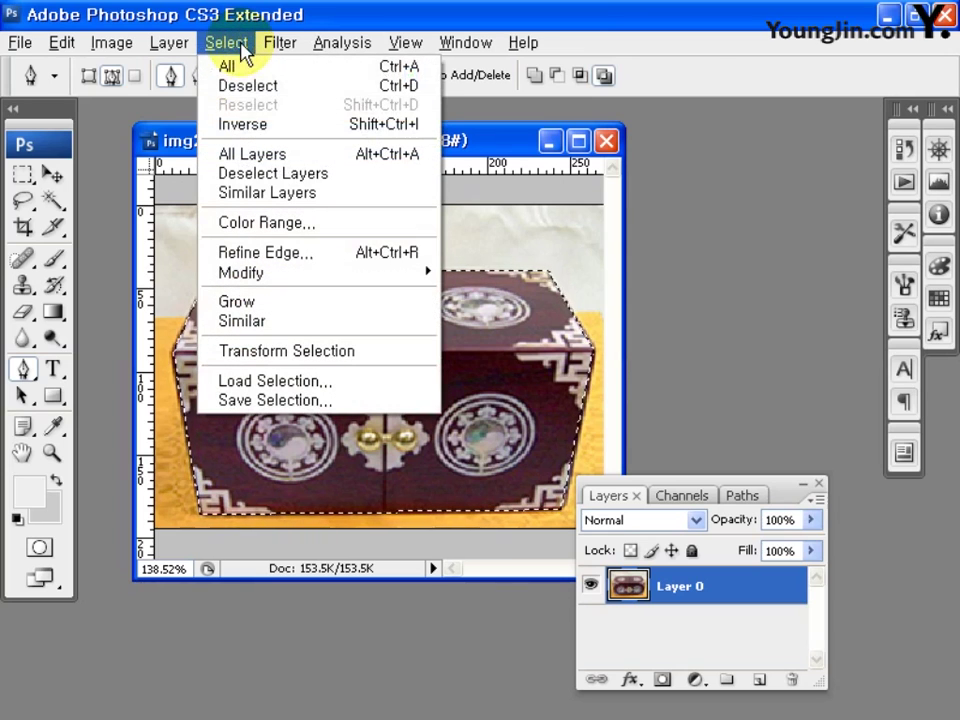
pyautogui.click(343, 127)
pyautogui.press('Delete')
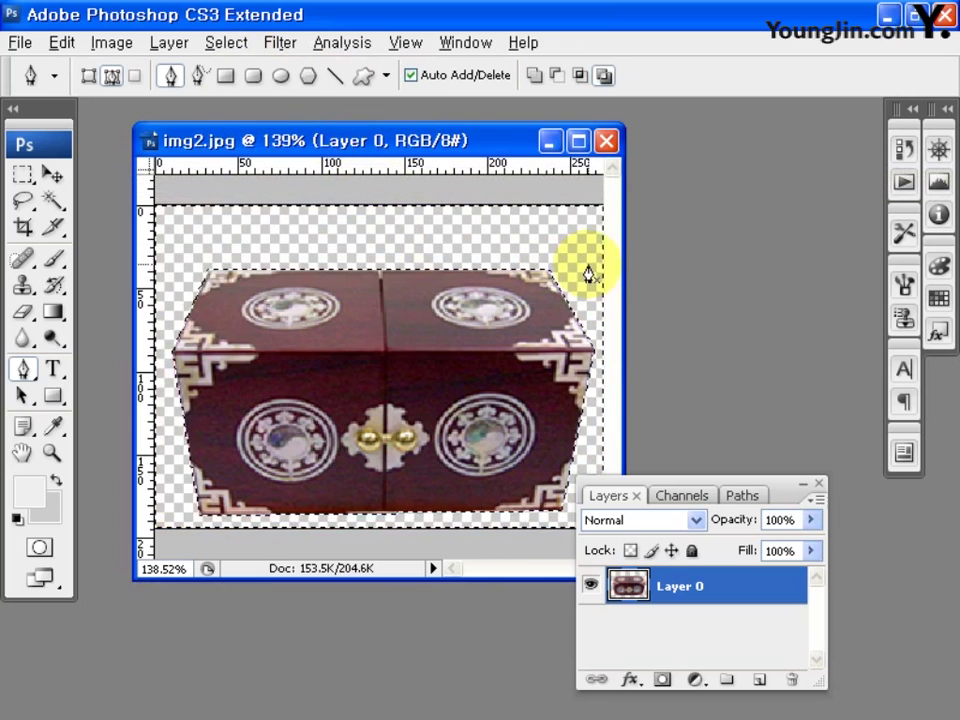
# - Trim the jewelry box image on all four sides based on transparent pixels
pyautogui.click(110, 43)
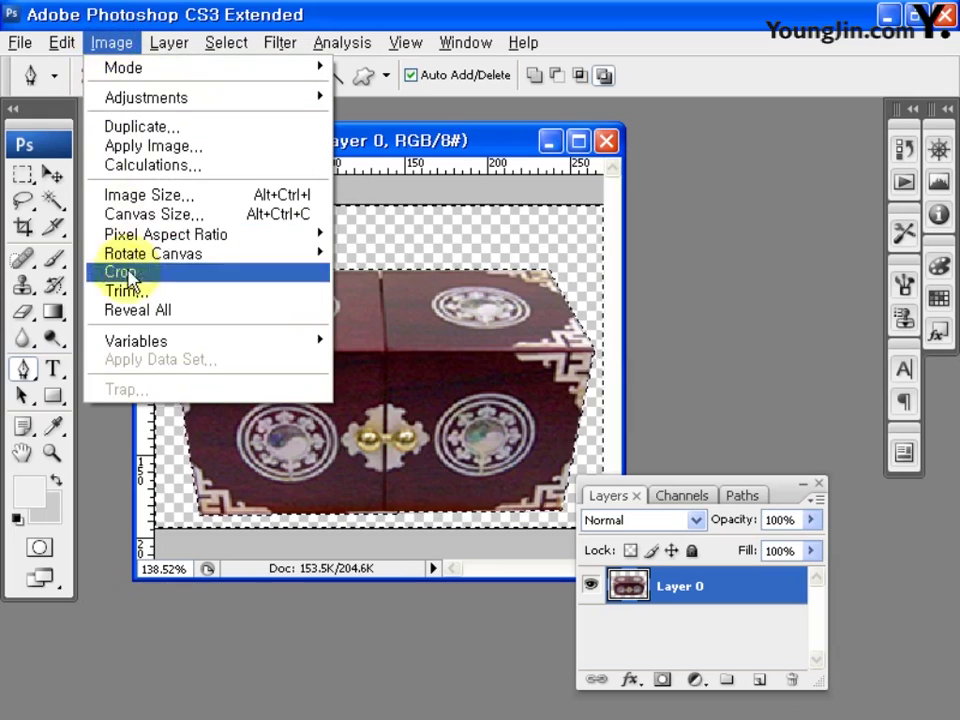
pyautogui.click(195, 291)
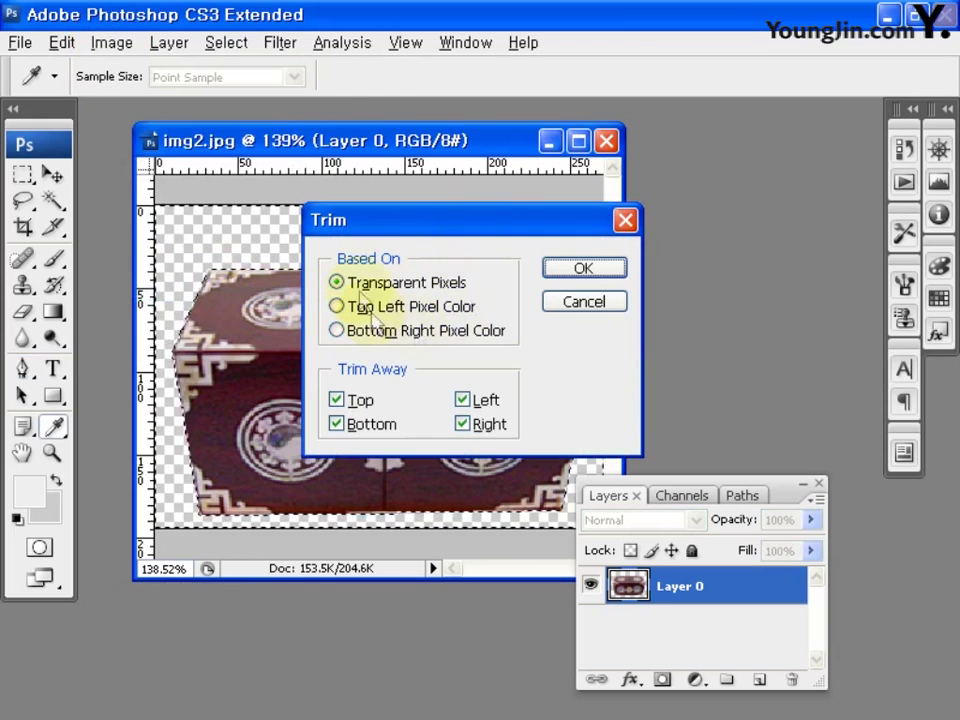
pyautogui.click(582, 270)
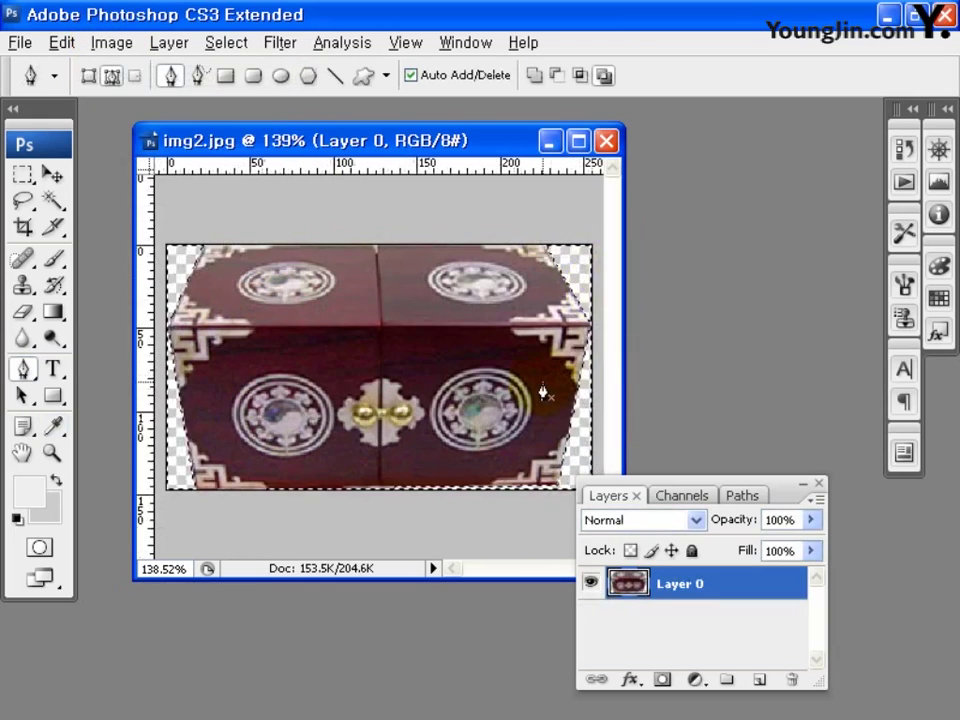
# - Export the trimmed jewelry box for the web as a transparent PNG-24 named img2 into the images folder
pyautogui.click(22, 44)
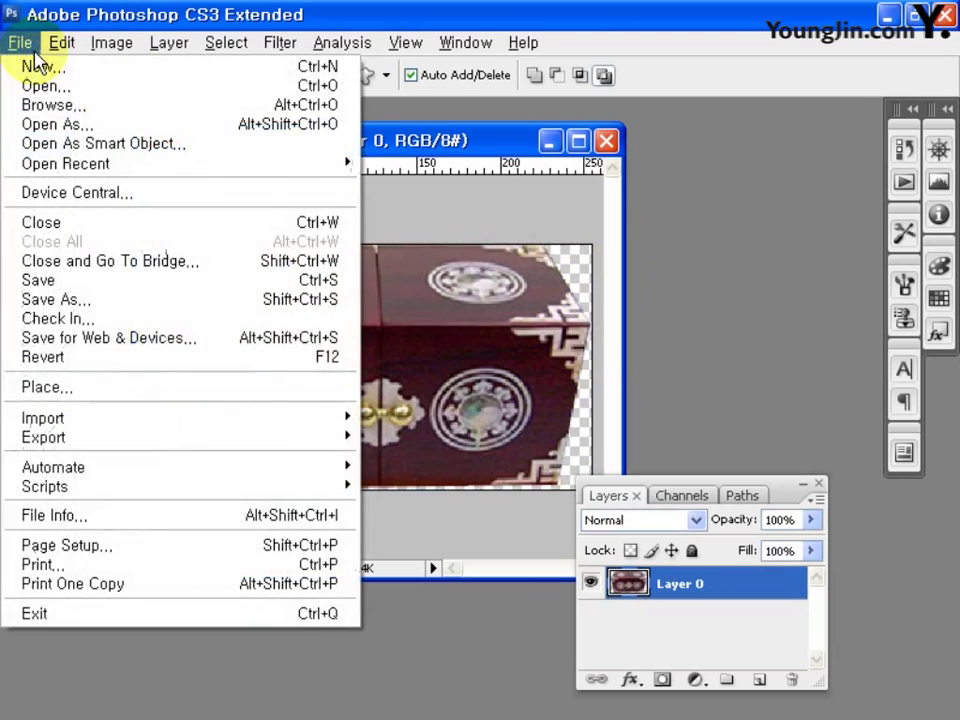
pyautogui.click(81, 349)
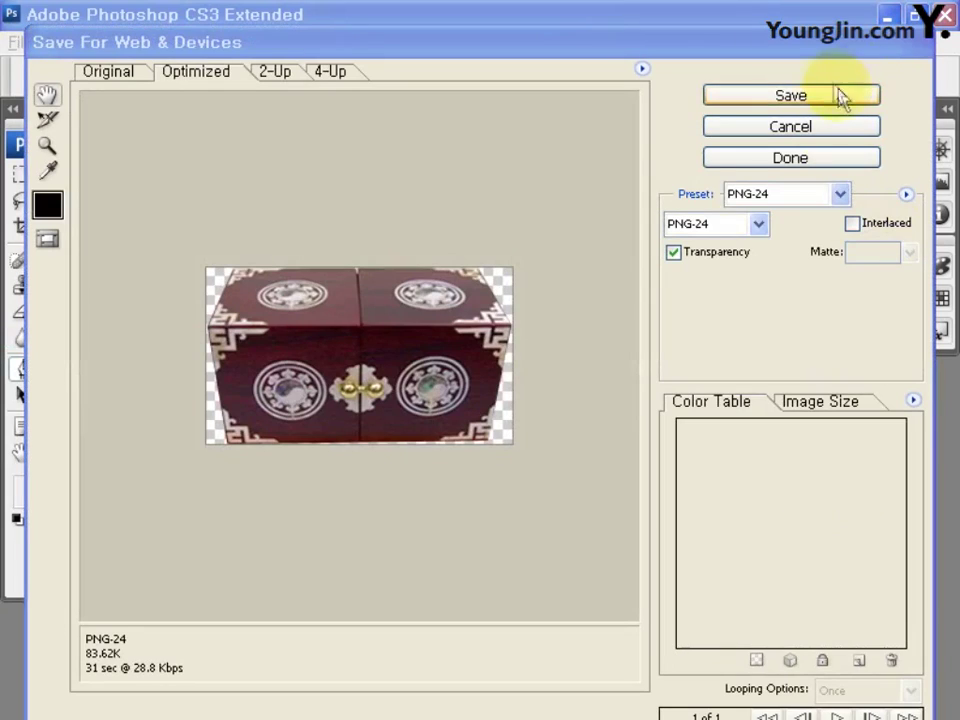
pyautogui.click(829, 103)
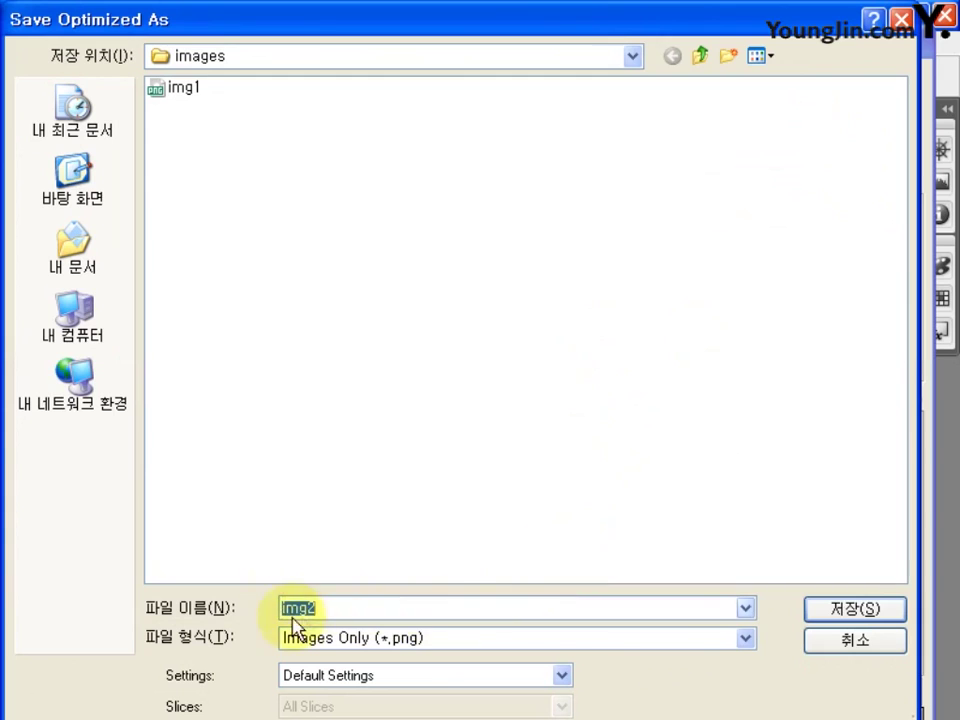
pyautogui.click(878, 618)
pyautogui.click(620, 440)
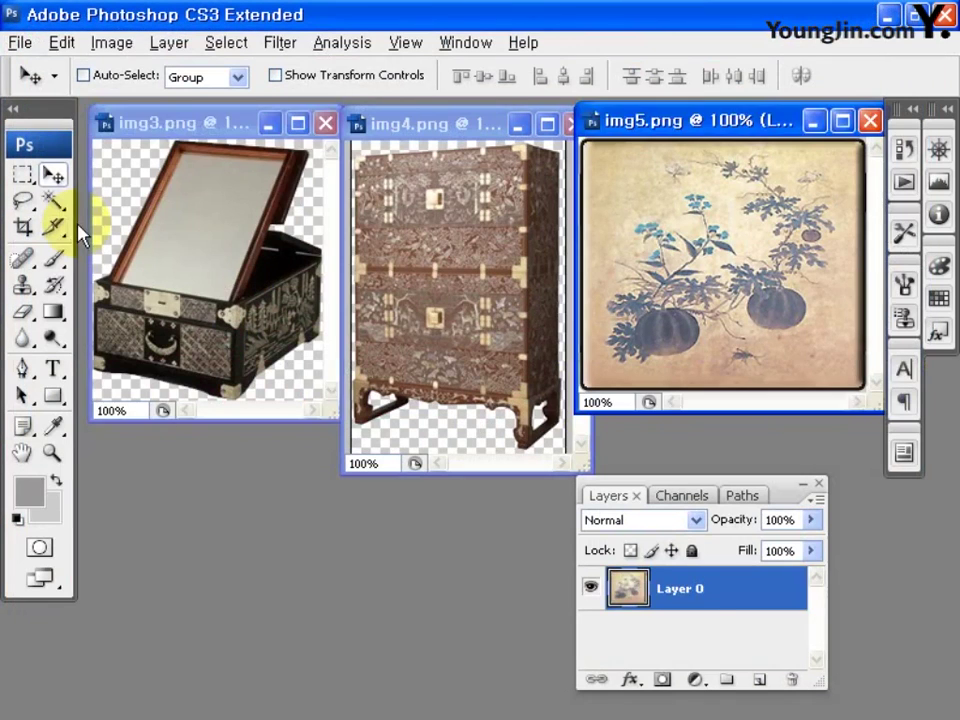
# - Look over the img4.png and img5.png cut-outs and close the img3.png, img4.png and img5.png documents
pyautogui.click(463, 251)
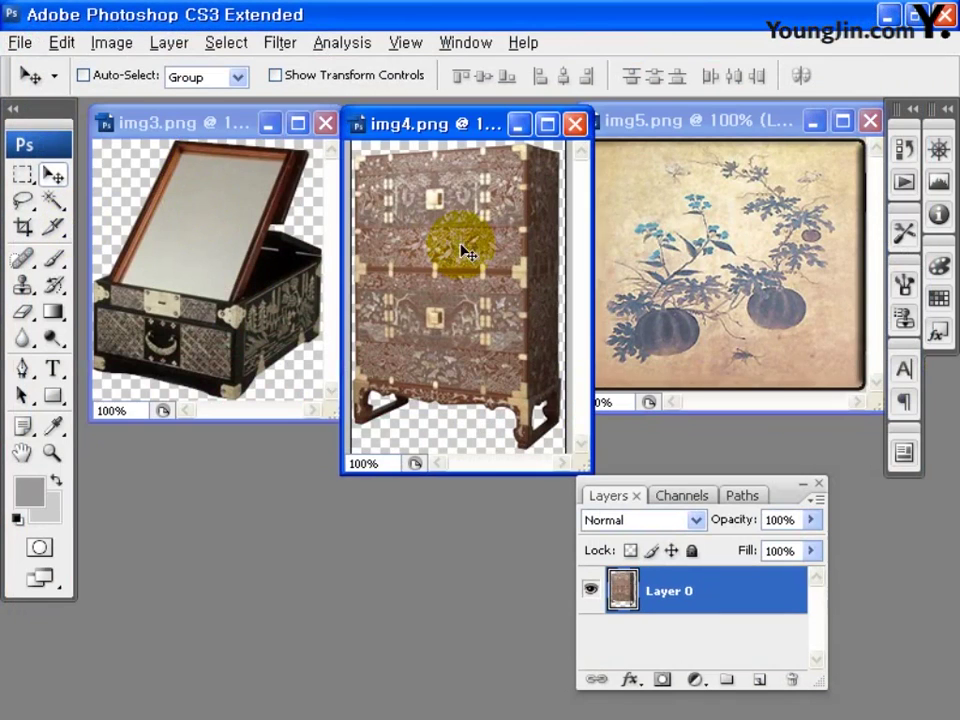
pyautogui.click(705, 268)
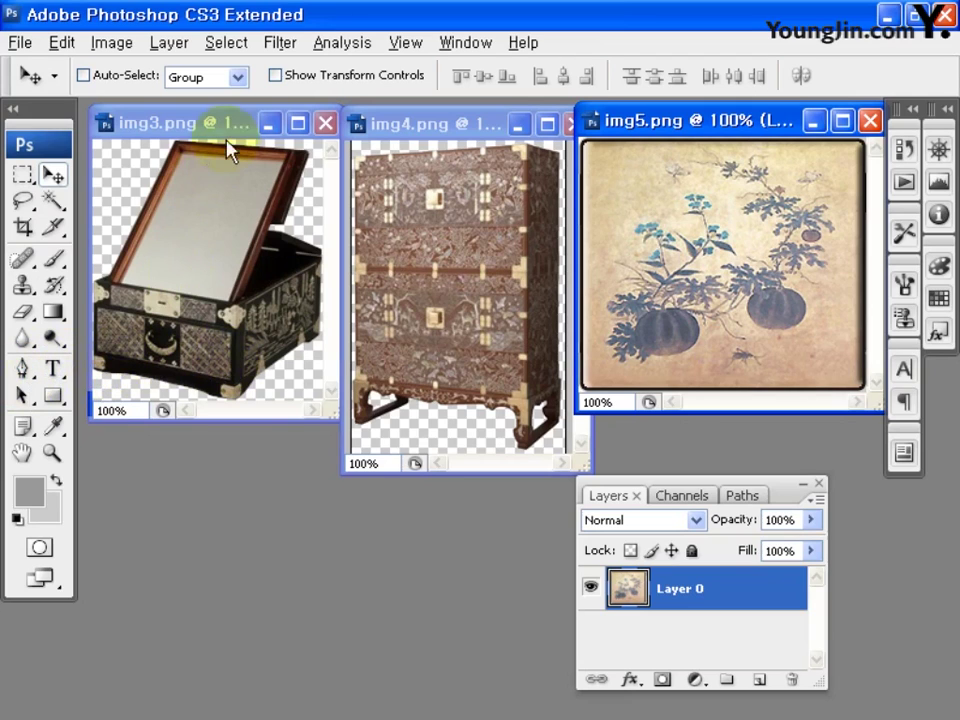
pyautogui.click(326, 122)
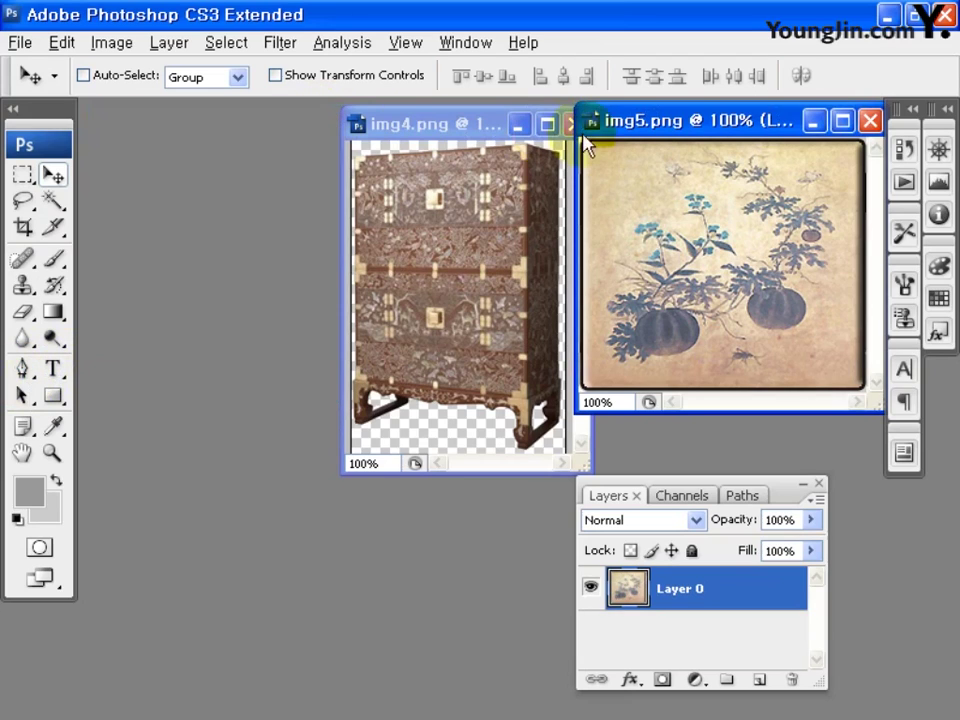
pyautogui.click(575, 125)
pyautogui.click(868, 123)
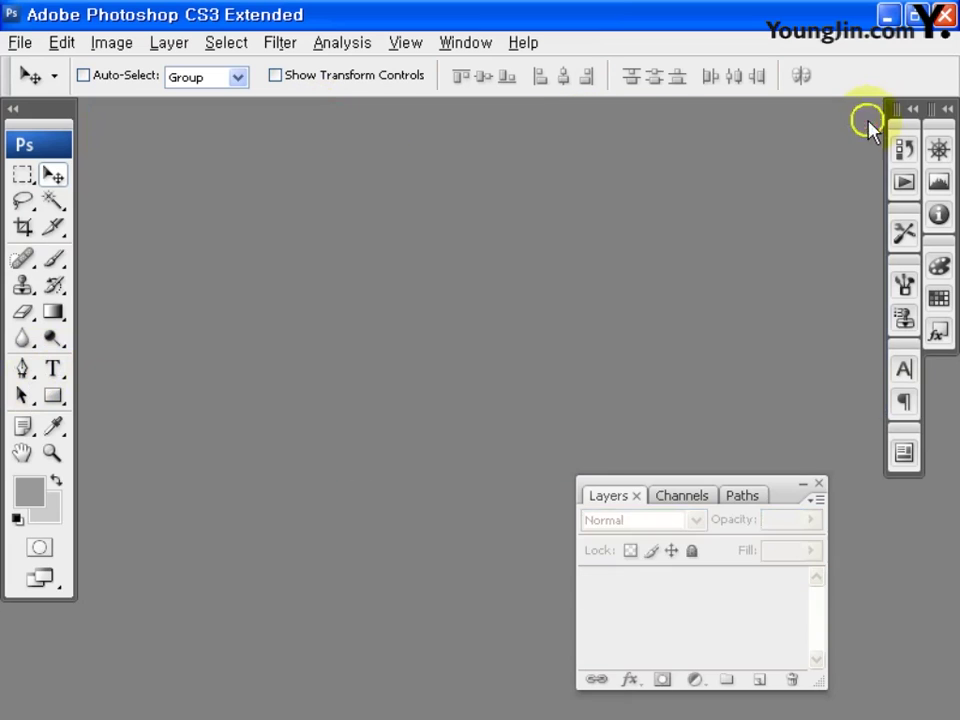
# - Create a new 580 × 140 px document at 72 pixels/inch in RGB Color with a white background
pyautogui.hotkey('ctrl', 'n')
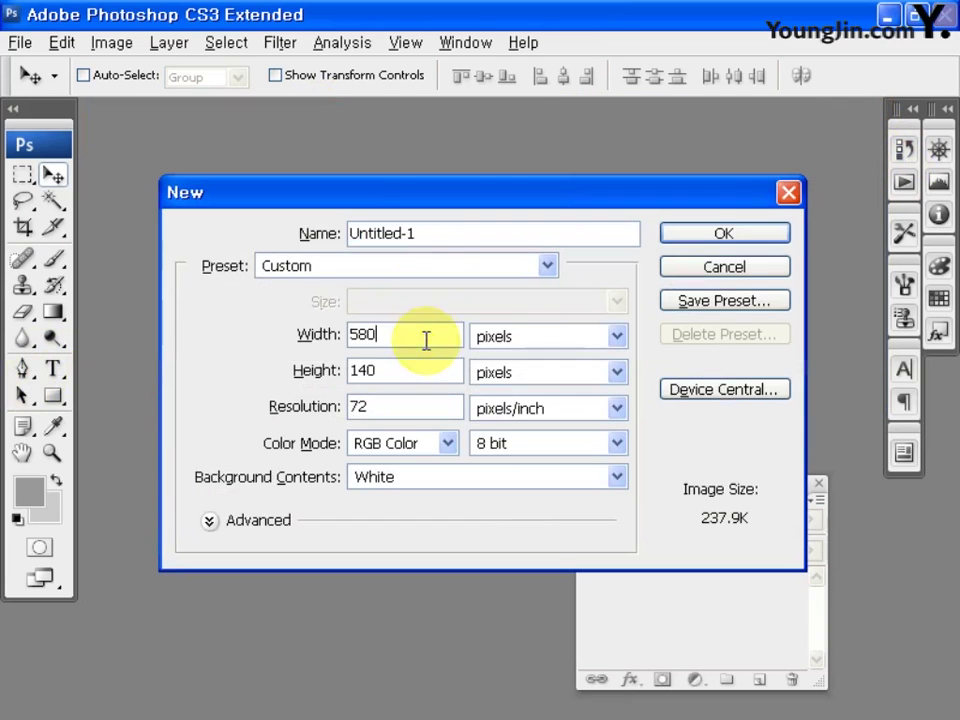
pyautogui.click(358, 371)
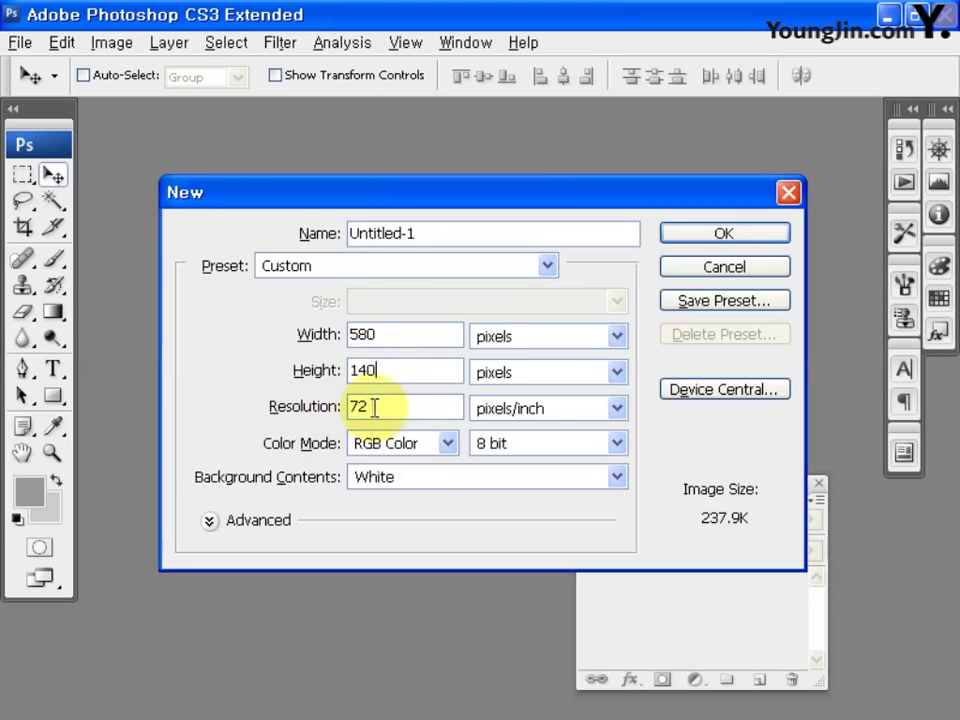
pyautogui.click(366, 406)
pyautogui.click(710, 238)
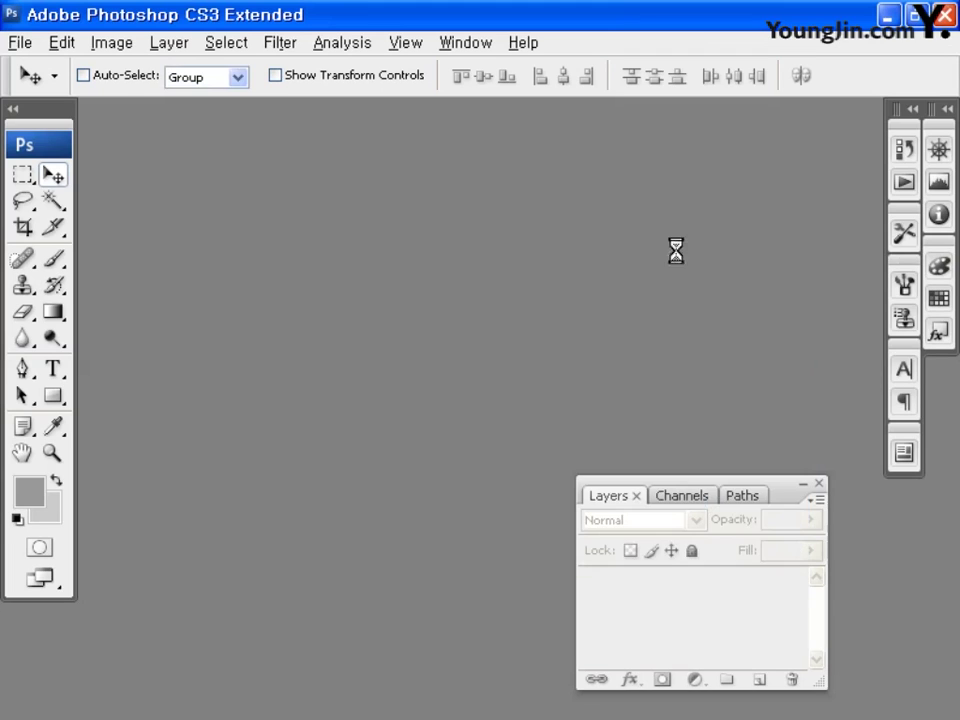
pyautogui.press('z')
# - Add a new empty layer above the background and select the entire canvas
pyautogui.click(760, 681)
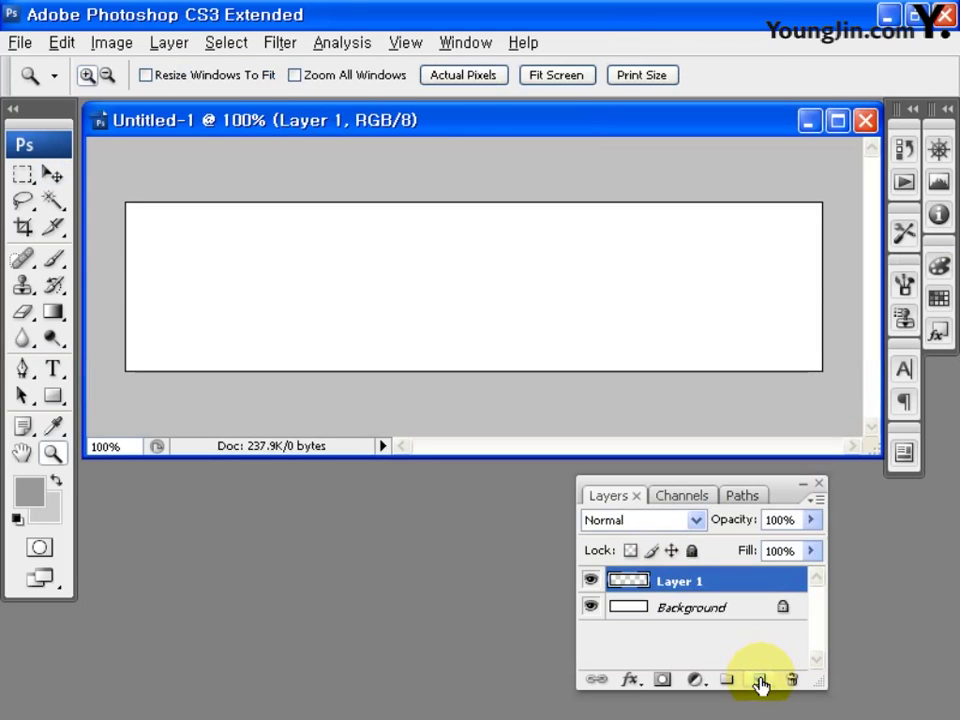
pyautogui.click(224, 43)
pyautogui.click(297, 68)
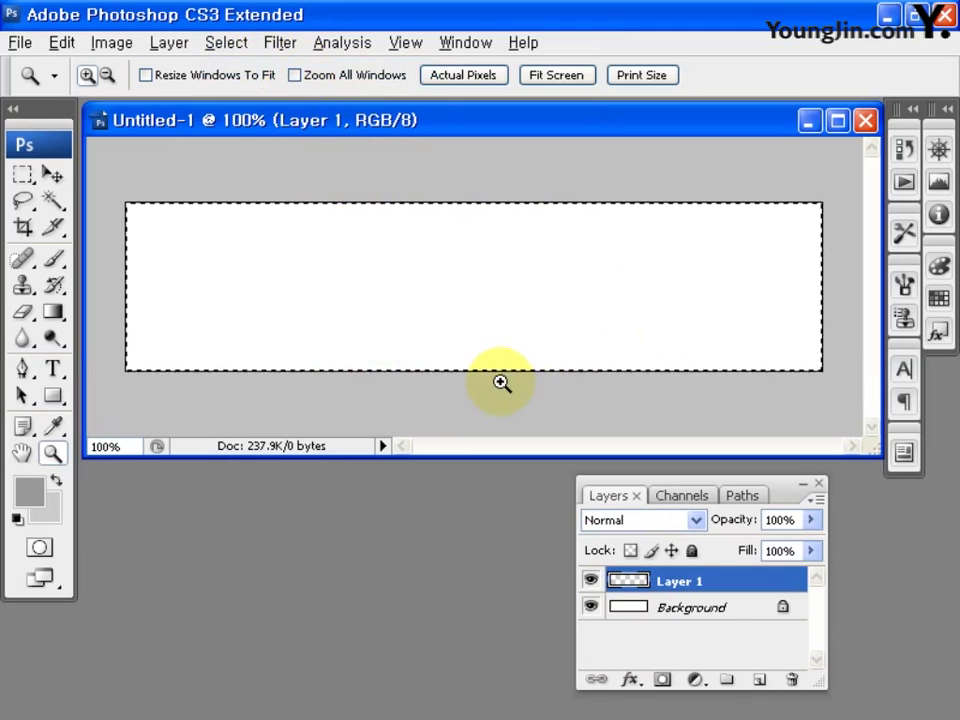
# - Stroke the canvas selection with a 5 px inside border in grey #999999 and deselect
pyautogui.click(72, 45)
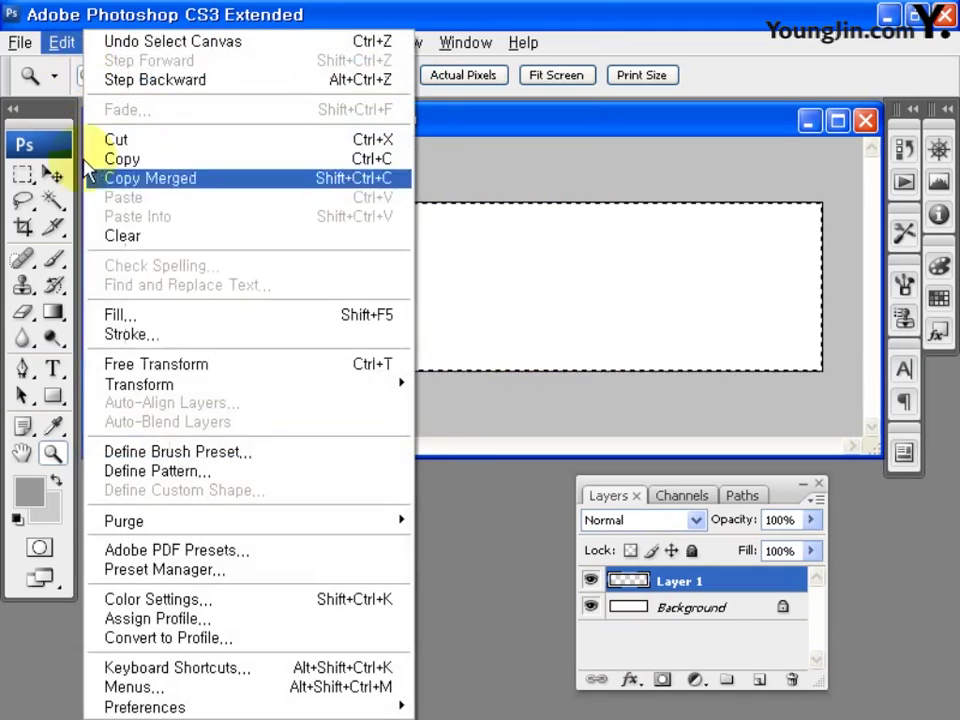
pyautogui.click(171, 334)
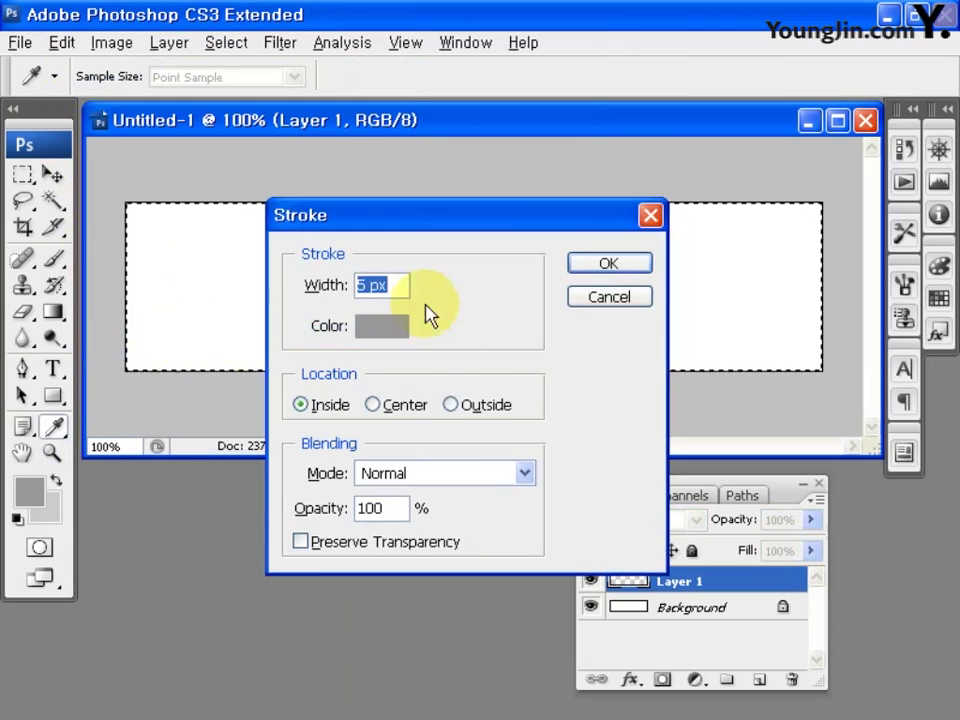
pyautogui.click(368, 326)
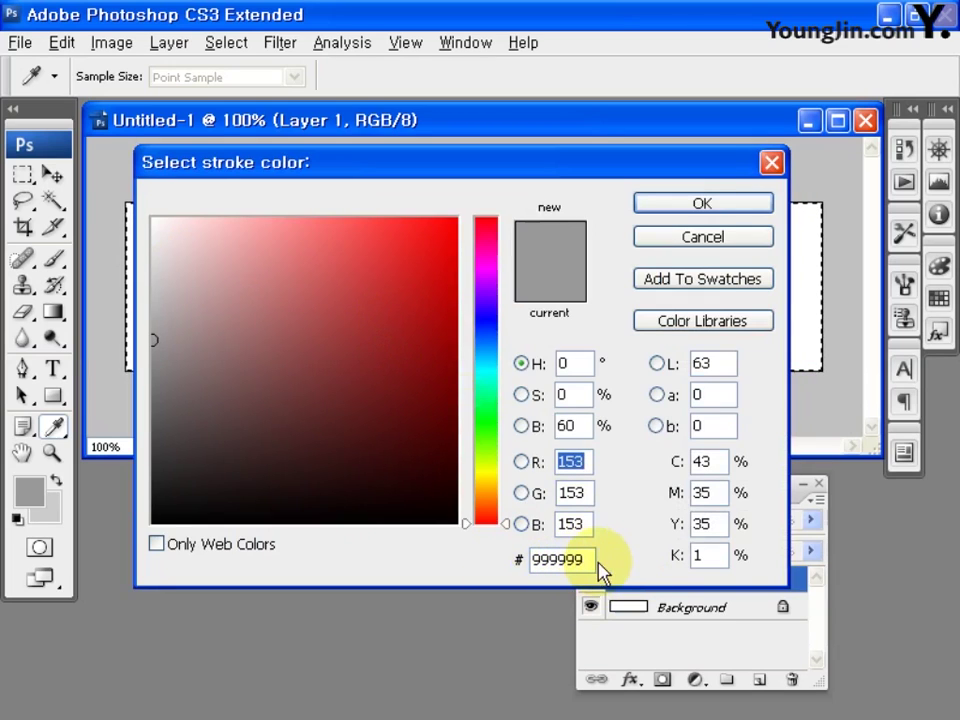
pyautogui.click(706, 204)
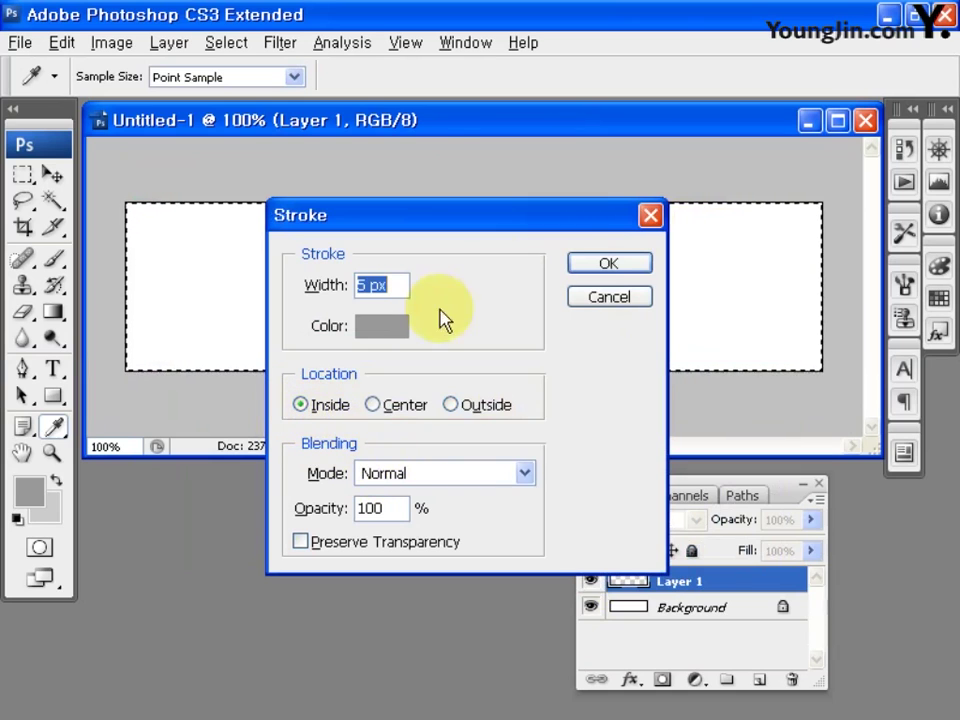
pyautogui.click(607, 265)
pyautogui.press('z')
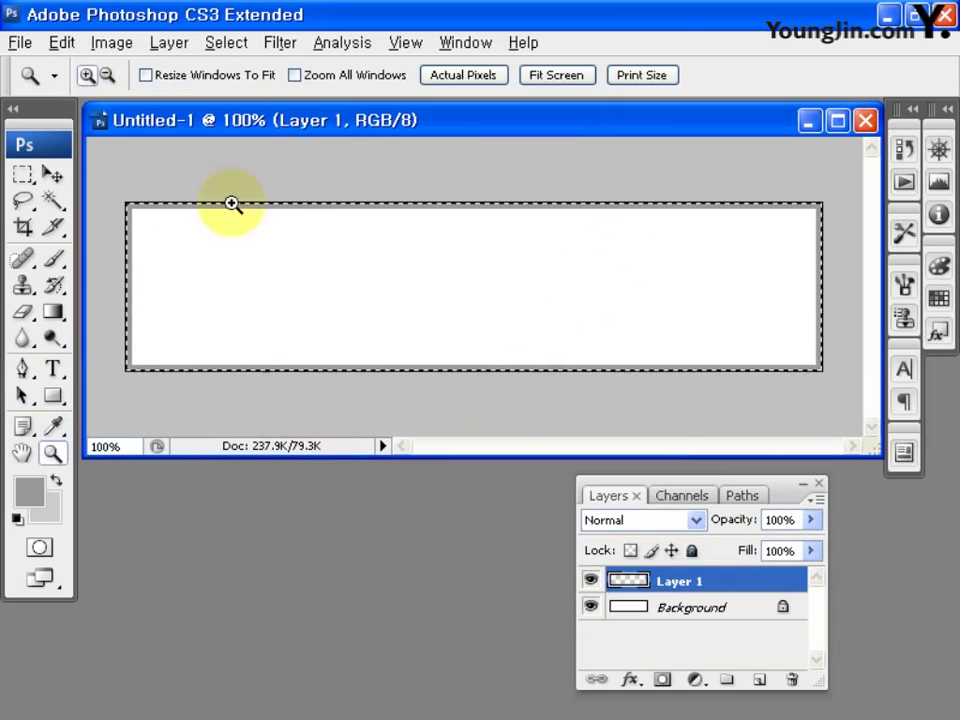
pyautogui.click(226, 43)
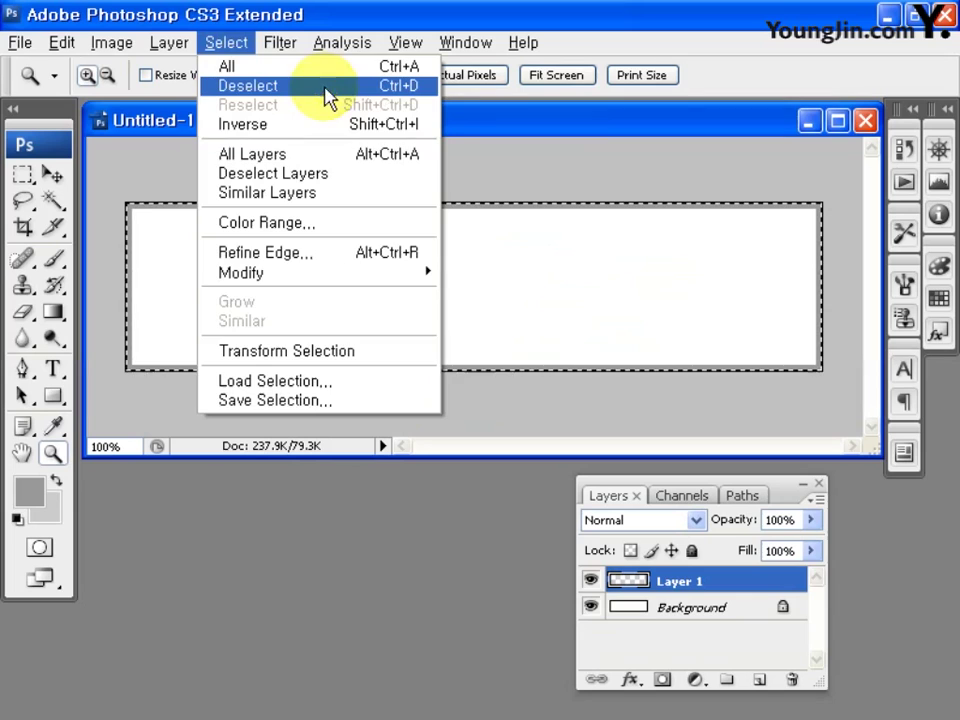
pyautogui.click(326, 97)
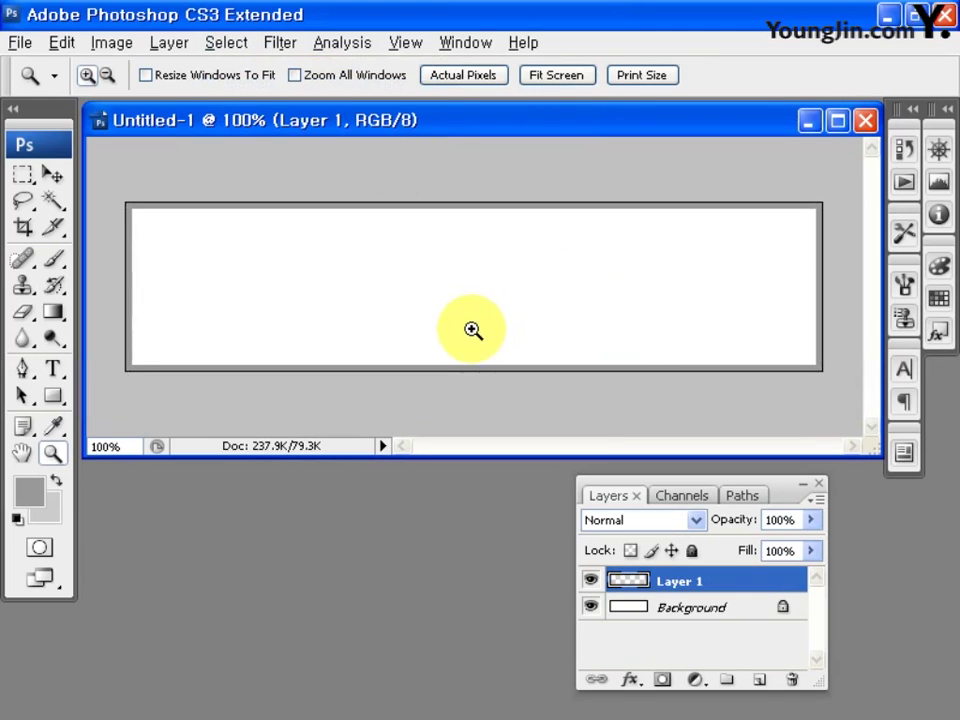
# - Open img1.png from the images folder and move its window clear of the banner canvas
pyautogui.click(18, 42)
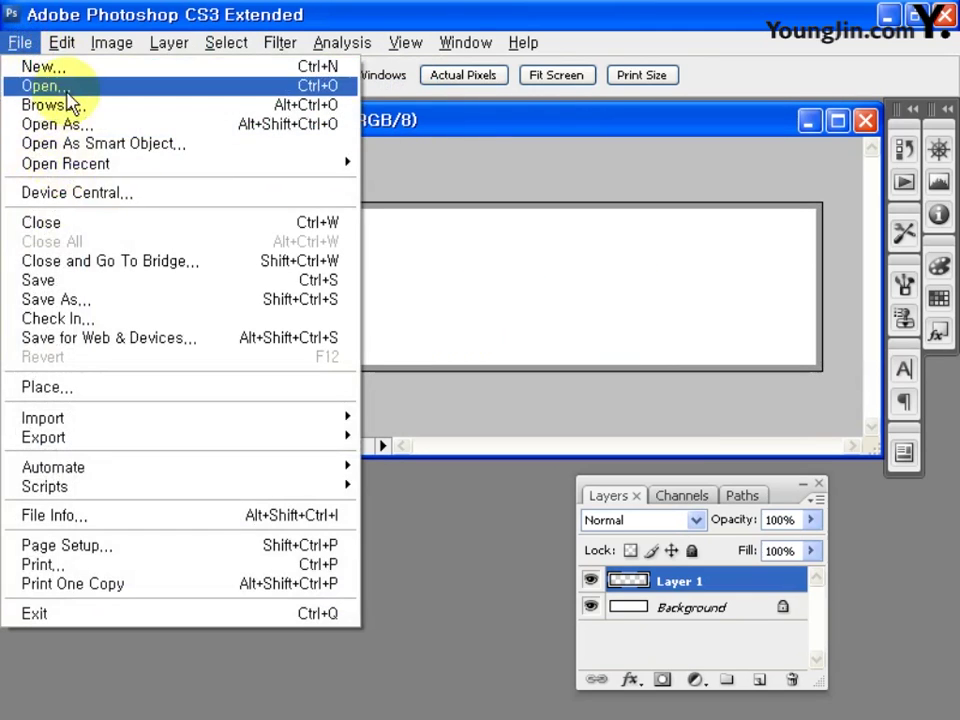
pyautogui.click(67, 90)
pyautogui.moveTo(554, 24); pyautogui.dragTo(590, 74)
pyautogui.click(228, 165)
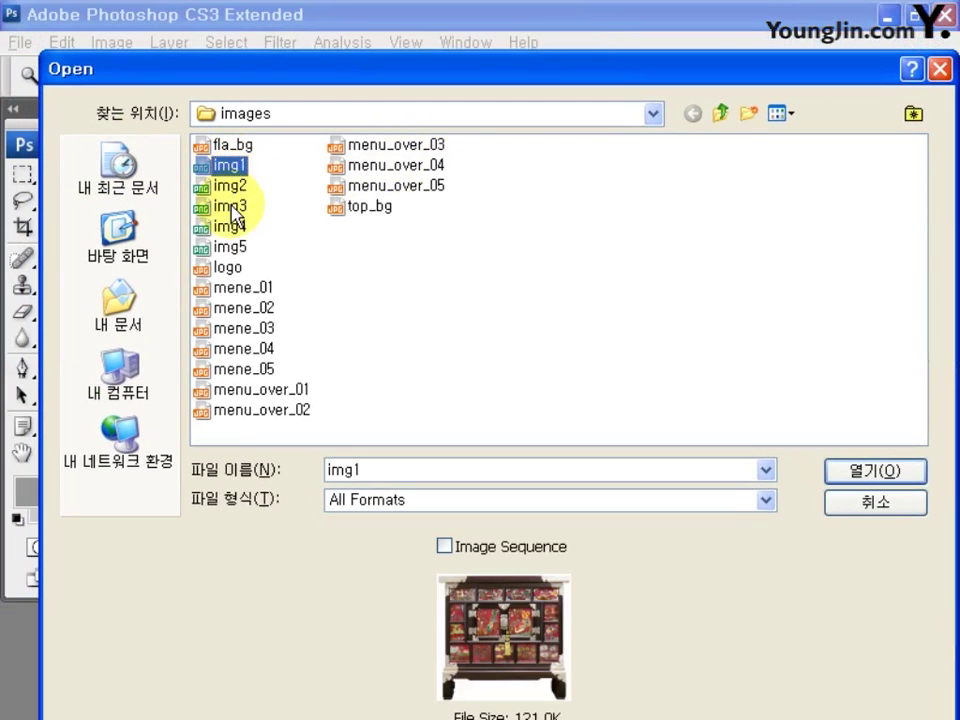
pyautogui.click(878, 472)
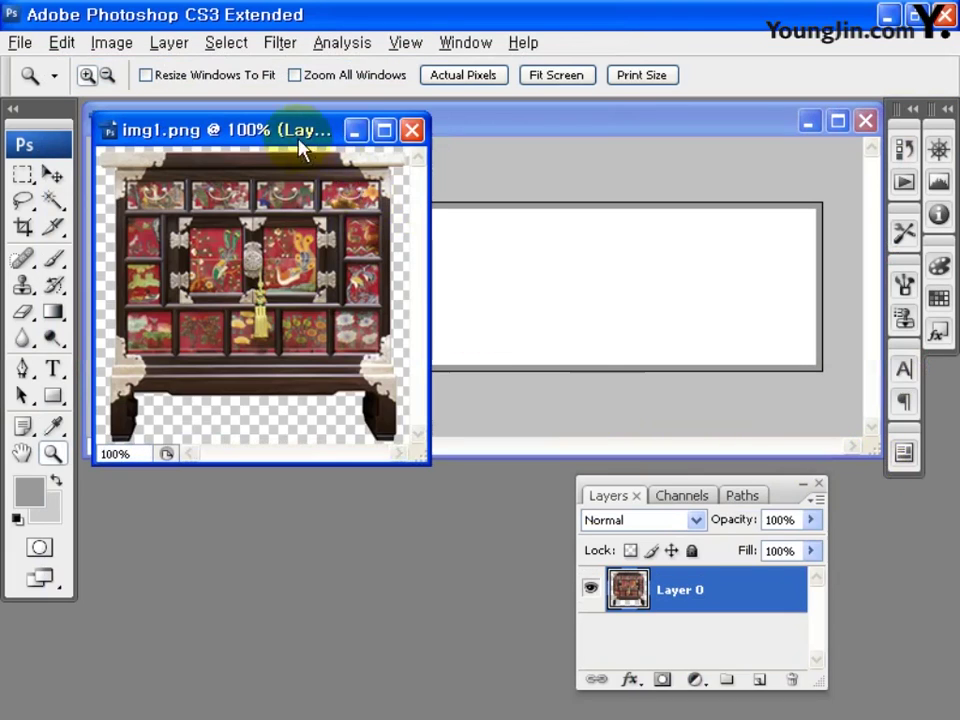
pyautogui.moveTo(300, 146); pyautogui.dragTo(300, 335)
# - Copy the red cabinet from img1.png into the banner and scale it down to fit inside the left part of the border
pyautogui.click(53, 174)
pyautogui.moveTo(229, 438); pyautogui.dragTo(317, 308)
pyautogui.hotkey('ctrl', 't')
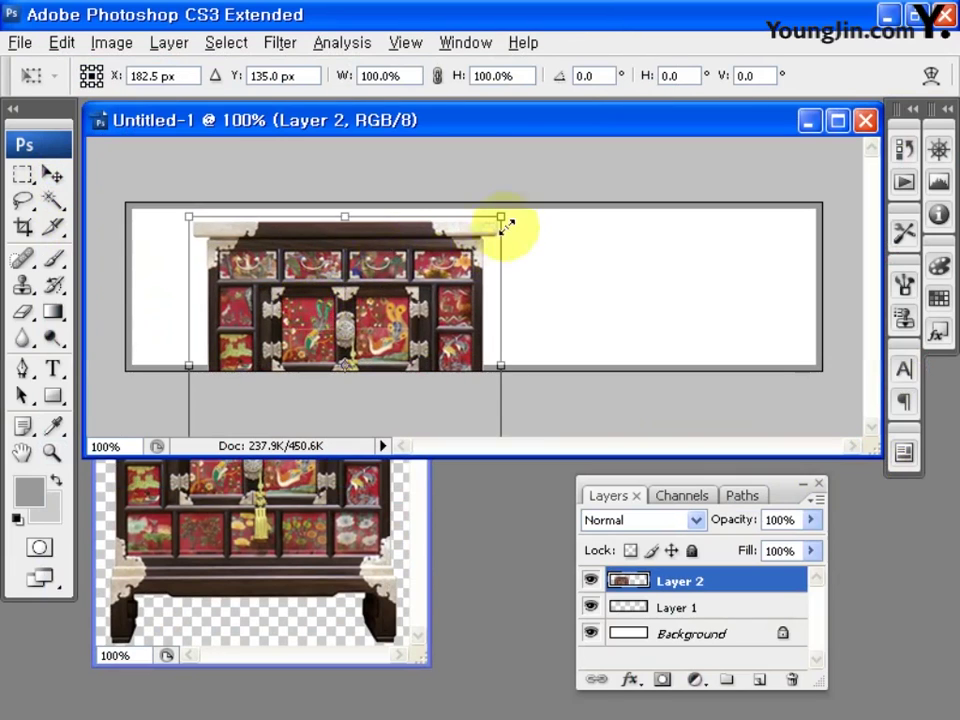
pyautogui.moveTo(504, 214); pyautogui.dragTo(307, 296)
pyautogui.doubleClick(307, 296)
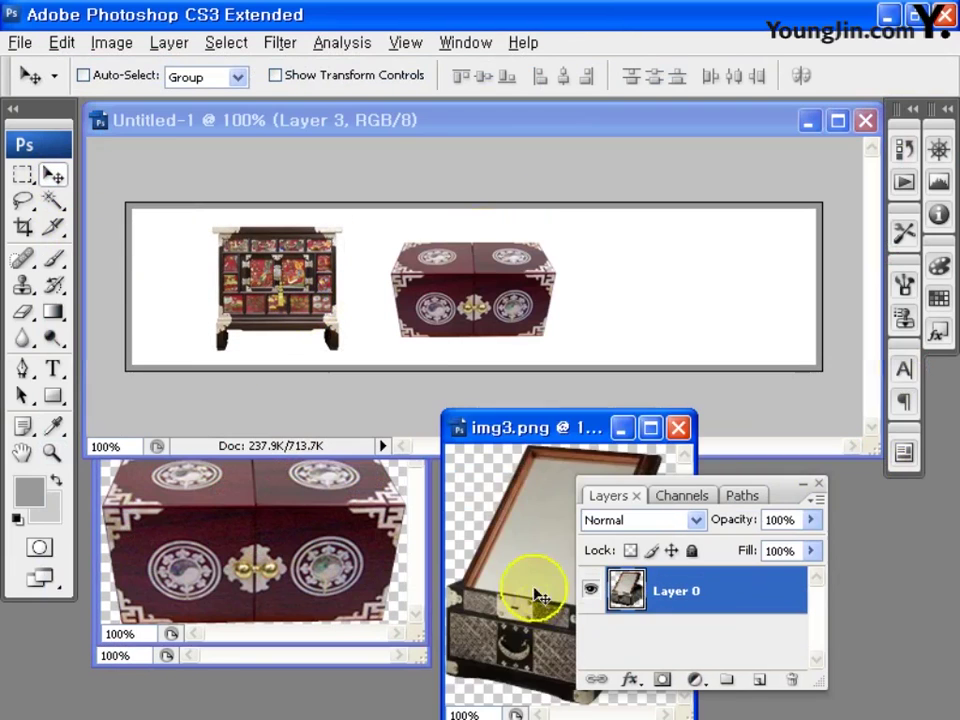
# - Copy the mirror box from img3.png into the banner, scale it to 48.3% and place it beside the jewelry box
pyautogui.moveTo(536, 606); pyautogui.dragTo(660, 300)
pyautogui.hotkey('ctrl', 't')
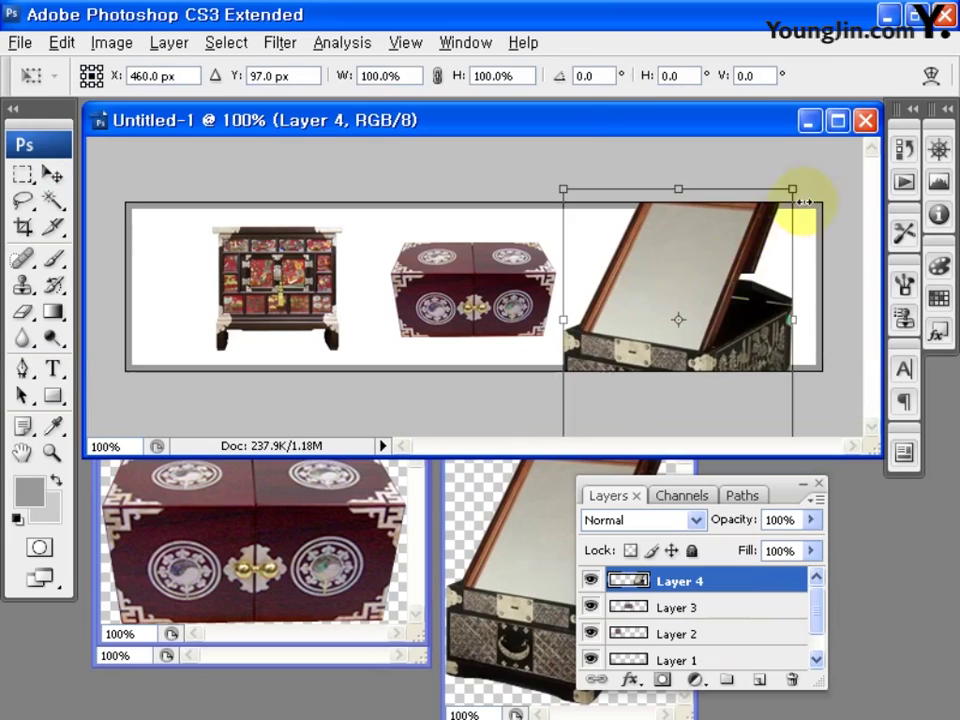
pyautogui.moveTo(793, 192); pyautogui.dragTo(745, 288)
pyautogui.moveTo(707, 357); pyautogui.dragTo(697, 333)
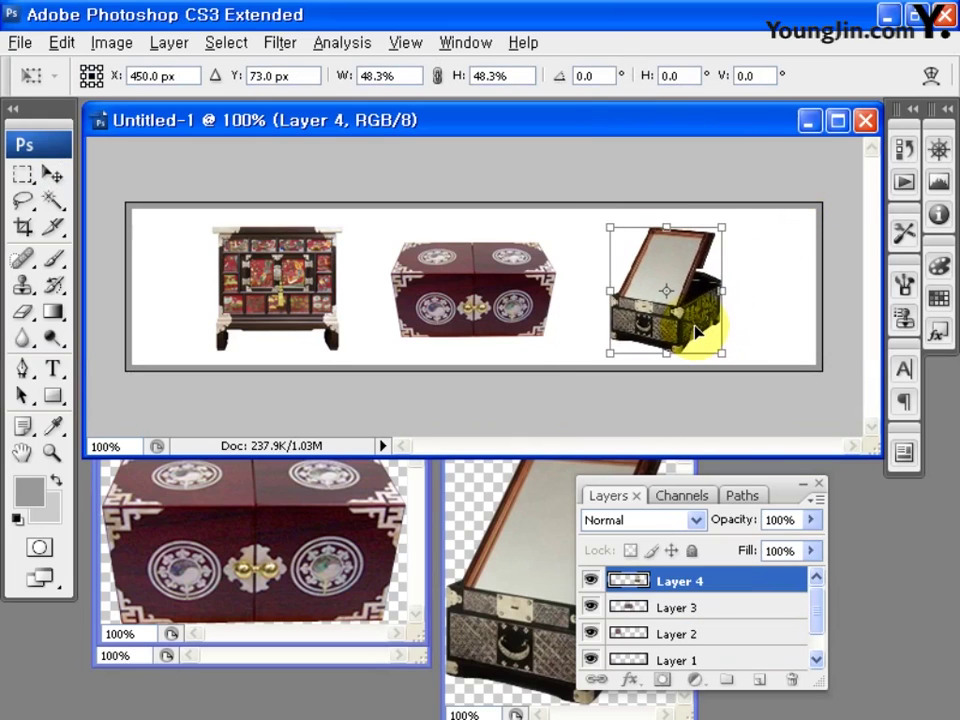
pyautogui.press('Return')
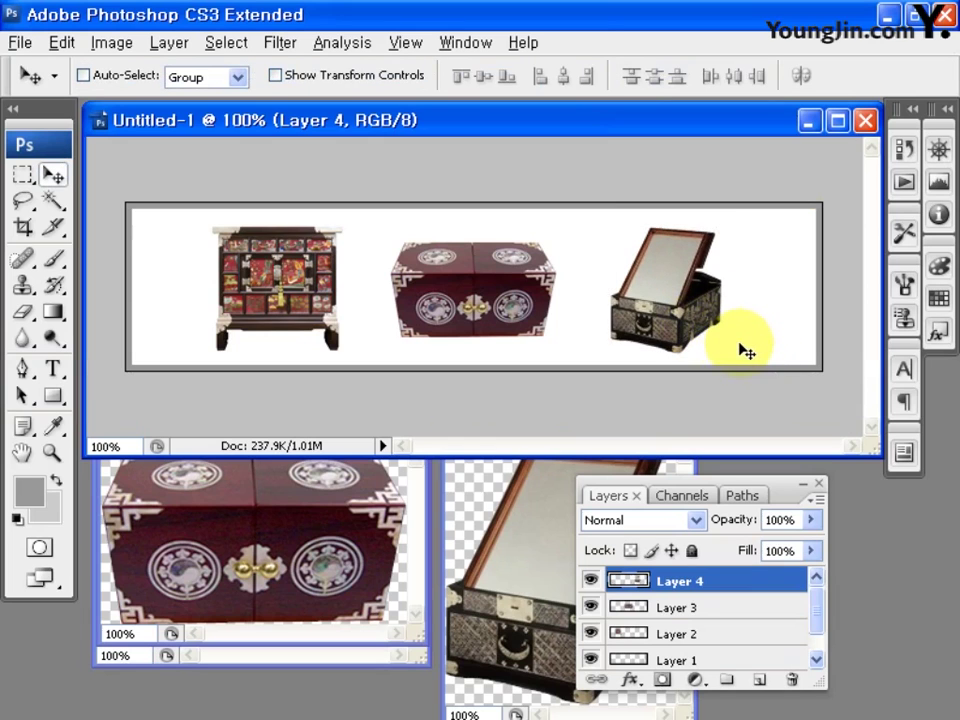
# - Export the furniture banner for the web with the JPEG High preset as body in the images folder
pyautogui.click(20, 42)
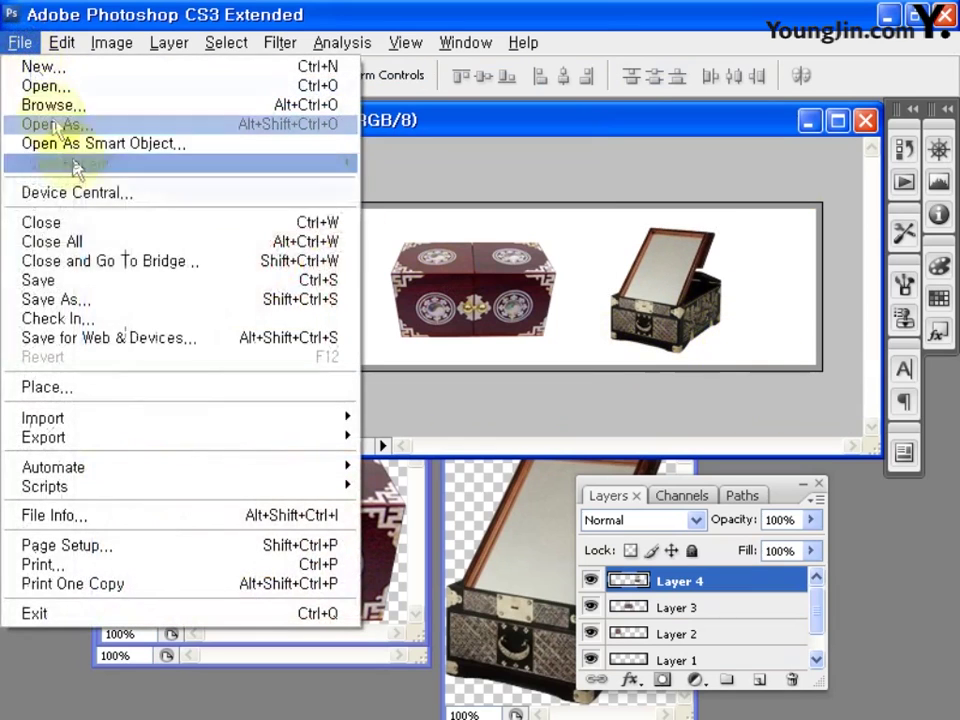
pyautogui.click(137, 340)
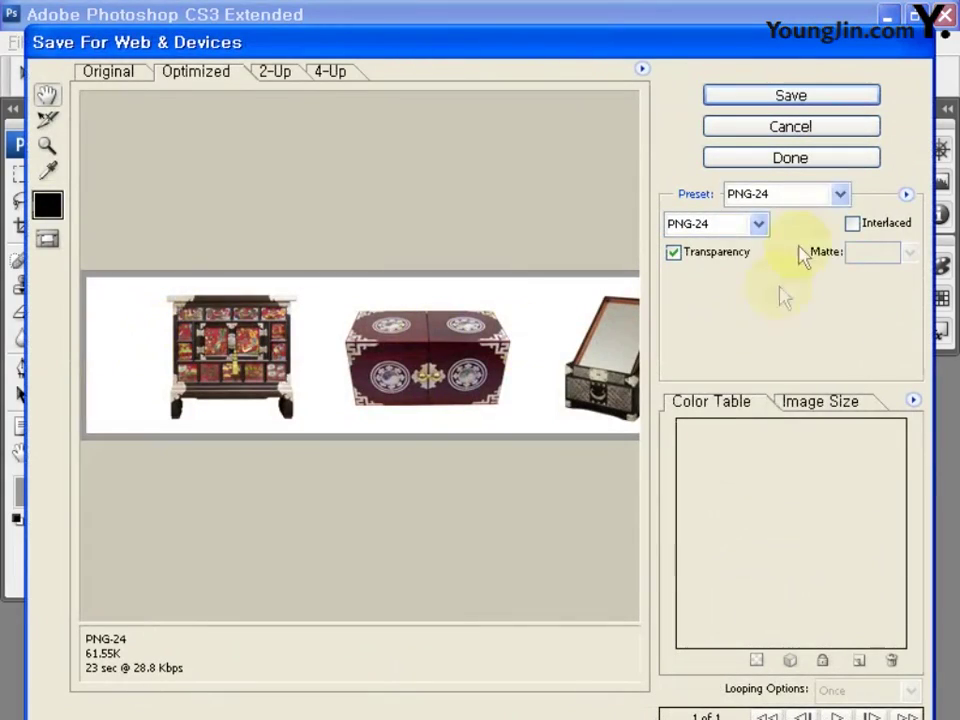
pyautogui.click(790, 194)
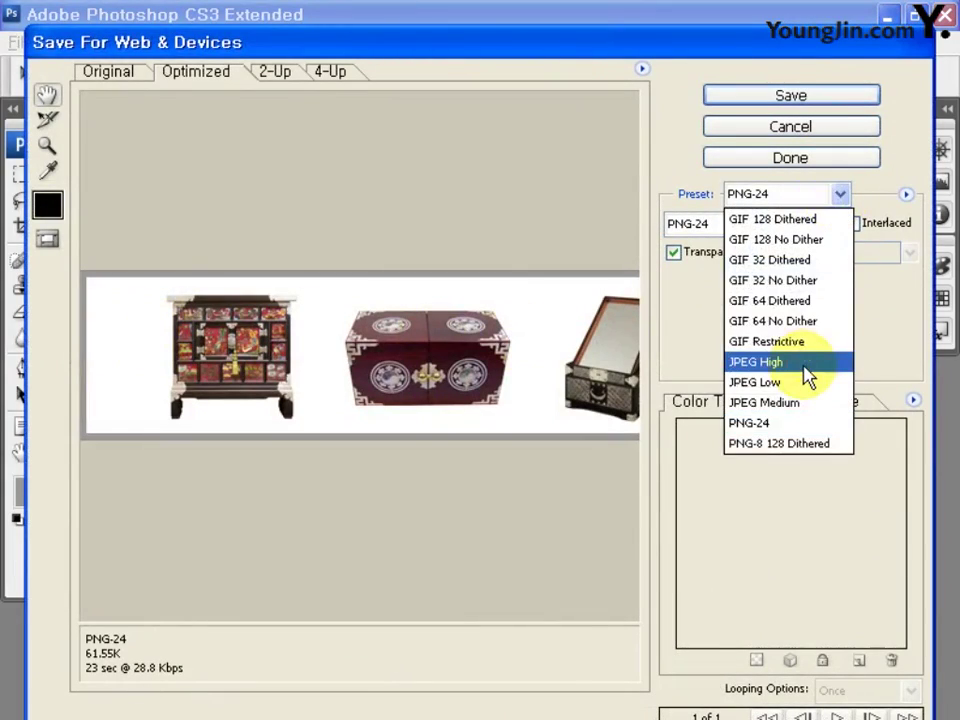
pyautogui.click(804, 363)
pyautogui.click(797, 97)
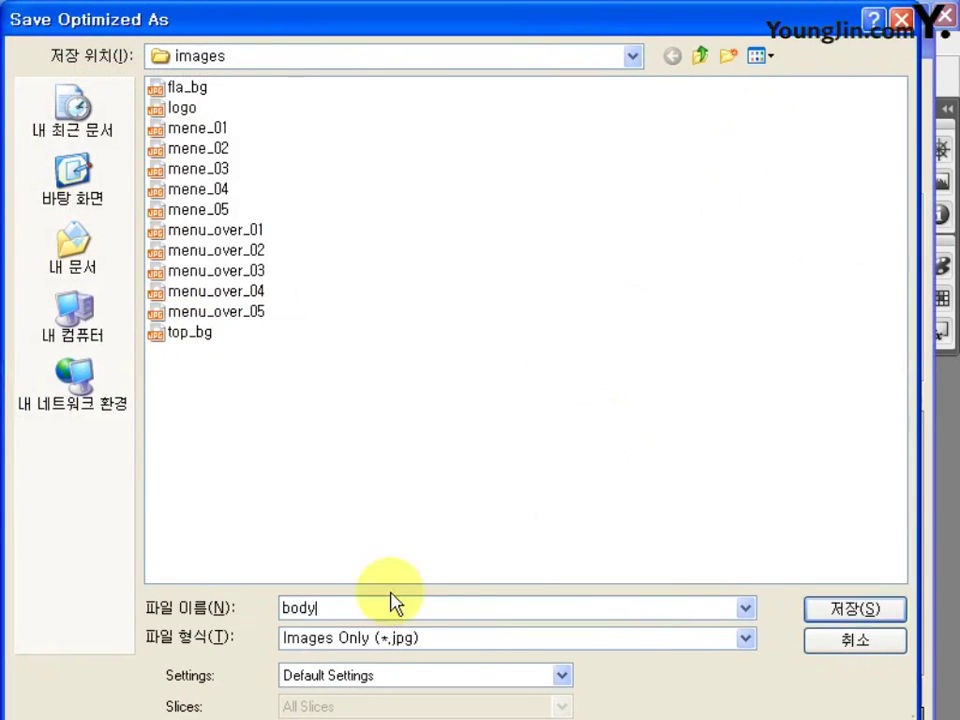
pyautogui.click(862, 612)
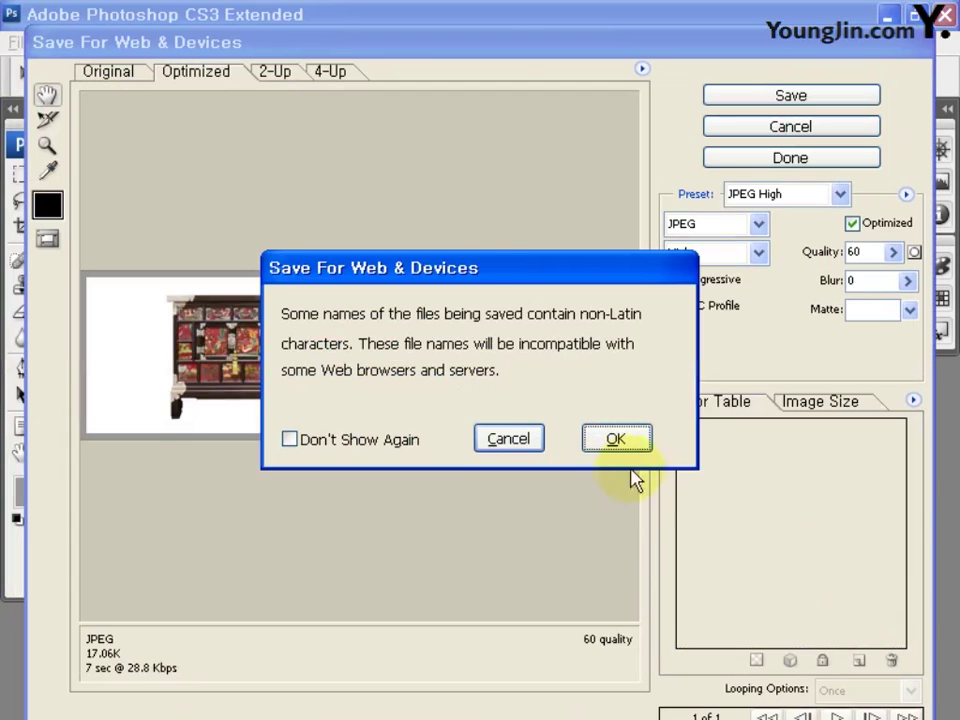
pyautogui.click(616, 438)
# - Create a new 180 × 150 px document at 72 pixels/inch and enlarge its window around the canvas
pyautogui.click(20, 42)
pyautogui.click(197, 70)
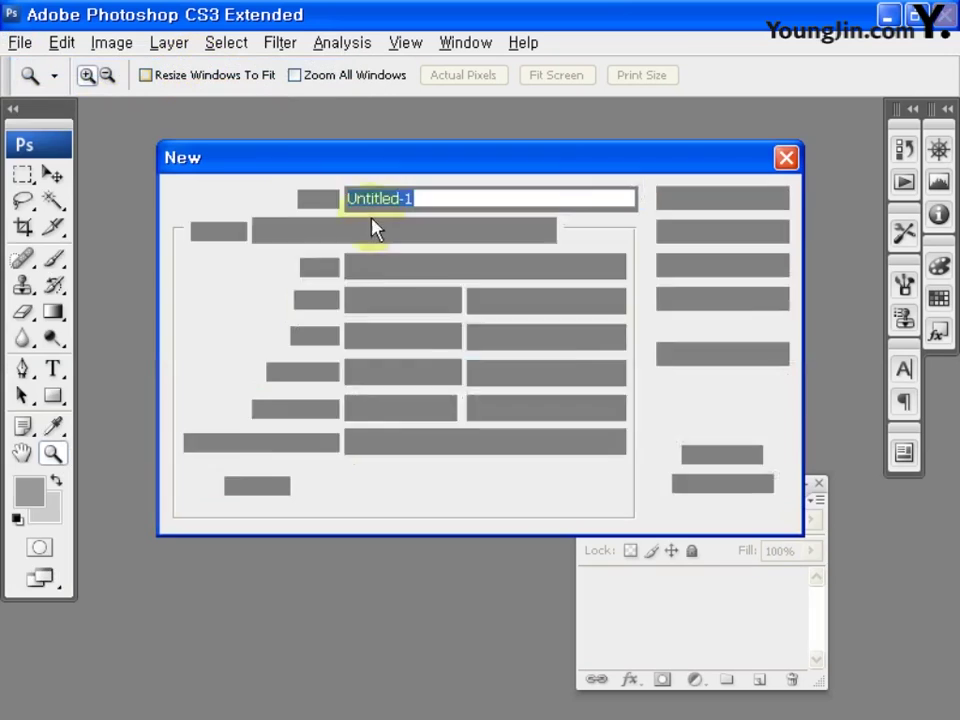
pyautogui.click(320, 302)
pyautogui.write('1')
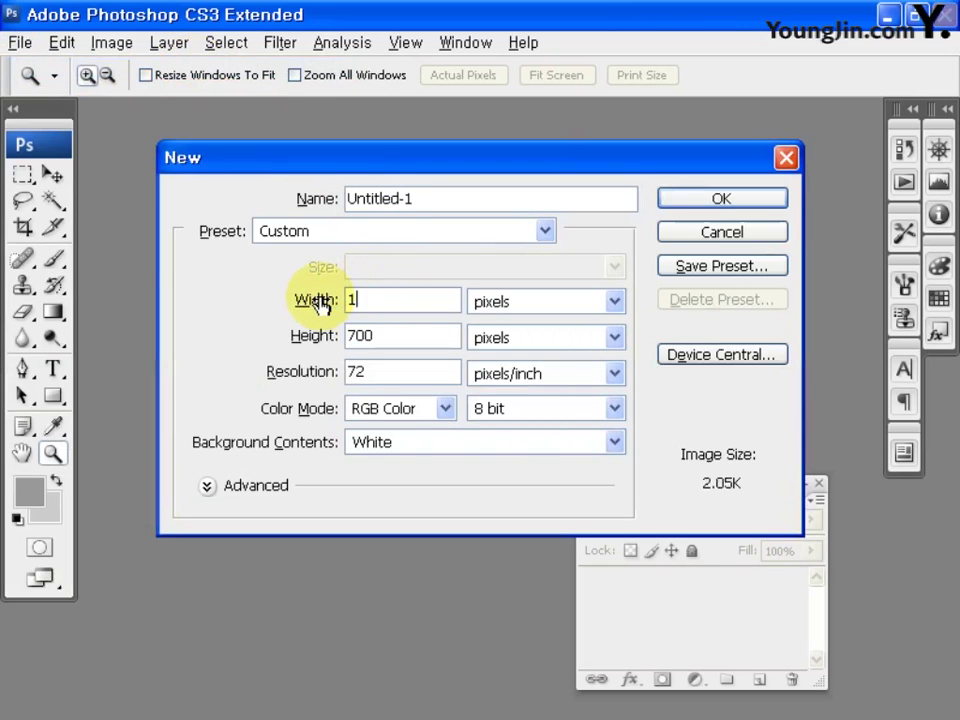
pyautogui.write('80')
pyautogui.press('Tab')
pyautogui.write('150')
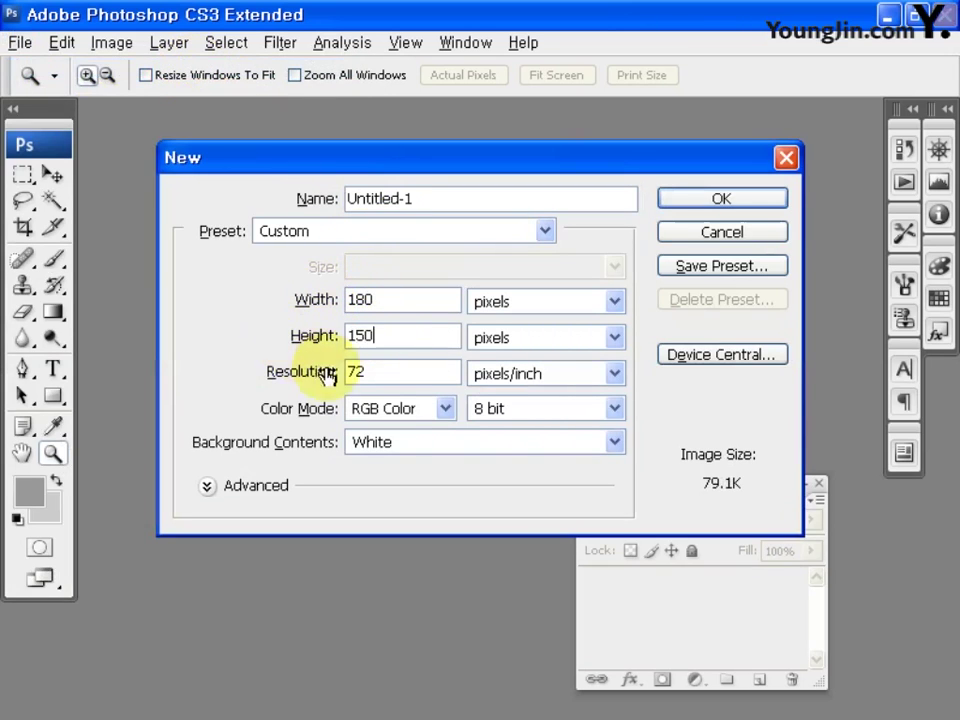
pyautogui.click(724, 202)
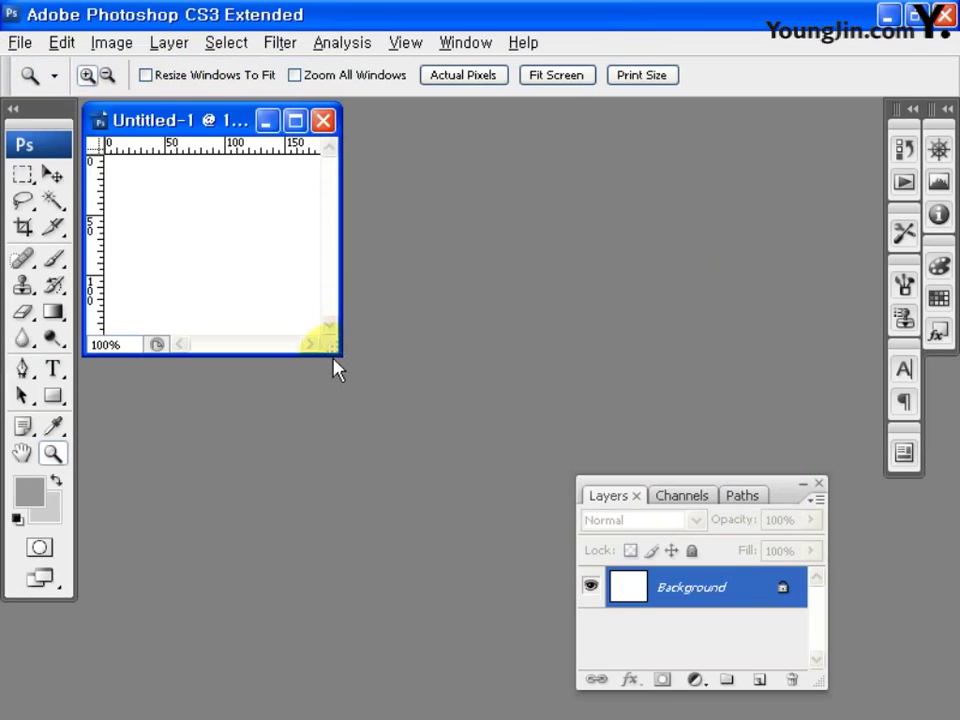
pyautogui.moveTo(334, 349); pyautogui.dragTo(563, 457)
# - Open img5.png from the images folder and move its window beside the new blank document
pyautogui.click(20, 42)
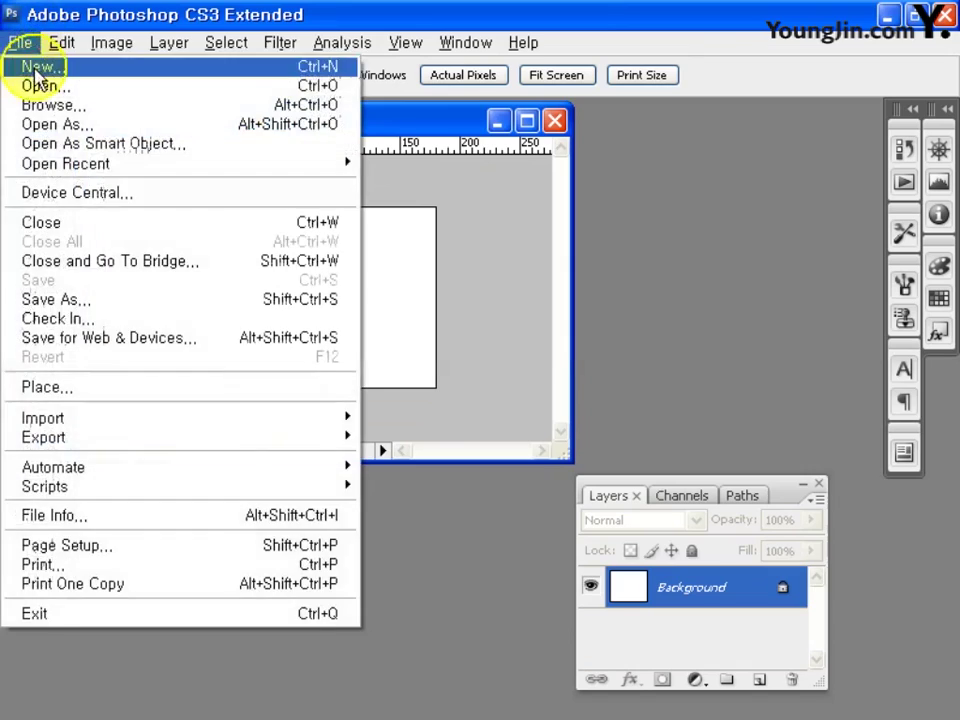
pyautogui.click(36, 84)
pyautogui.click(190, 218)
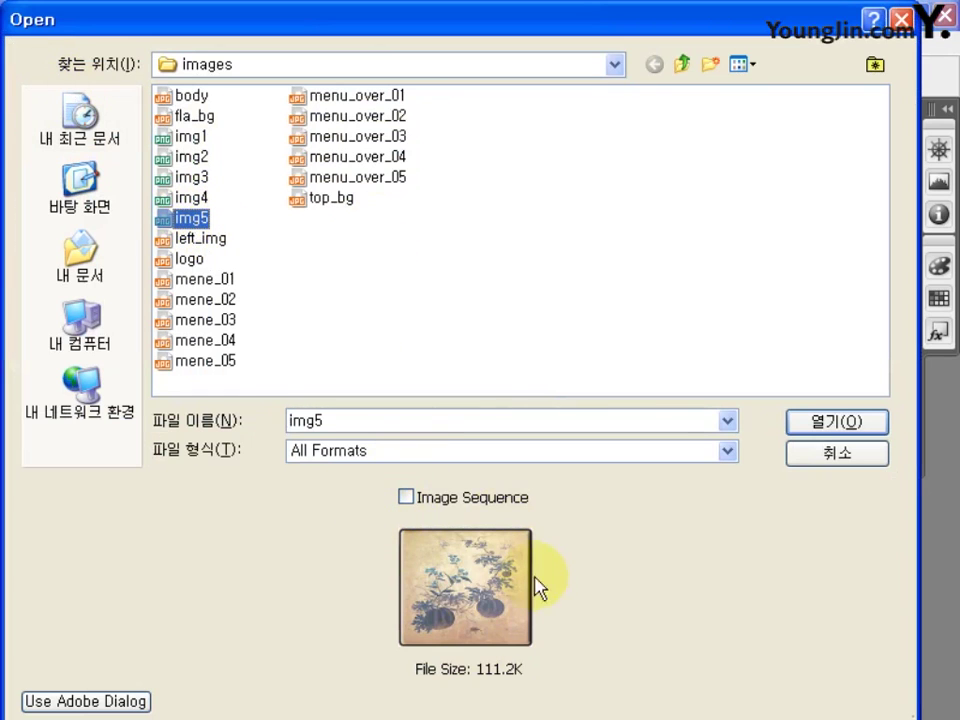
pyautogui.click(831, 421)
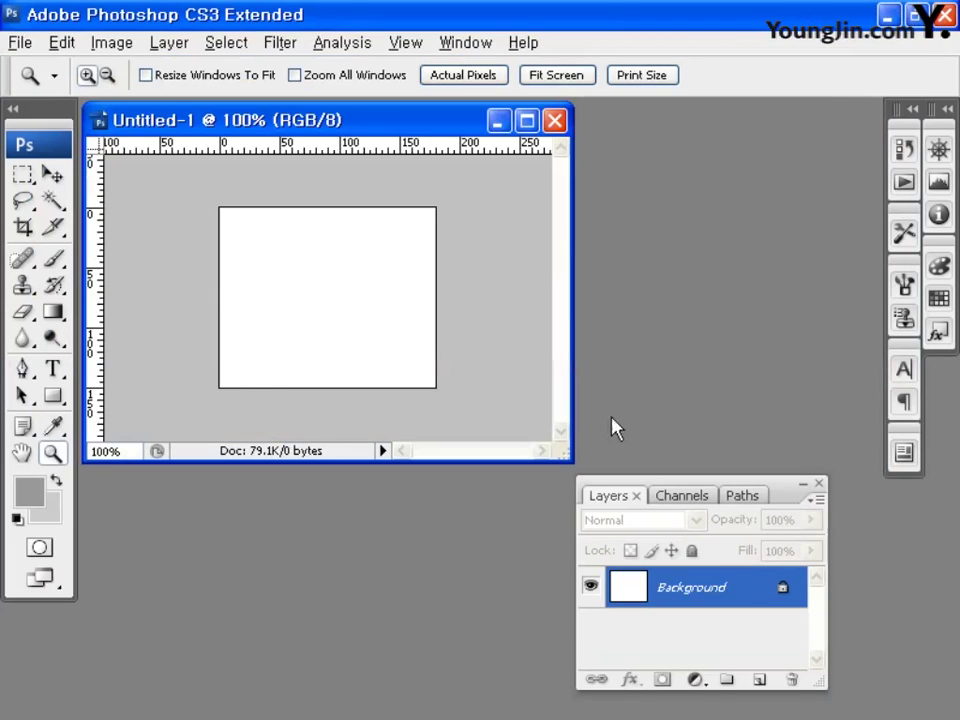
pyautogui.moveTo(296, 140); pyautogui.dragTo(713, 130)
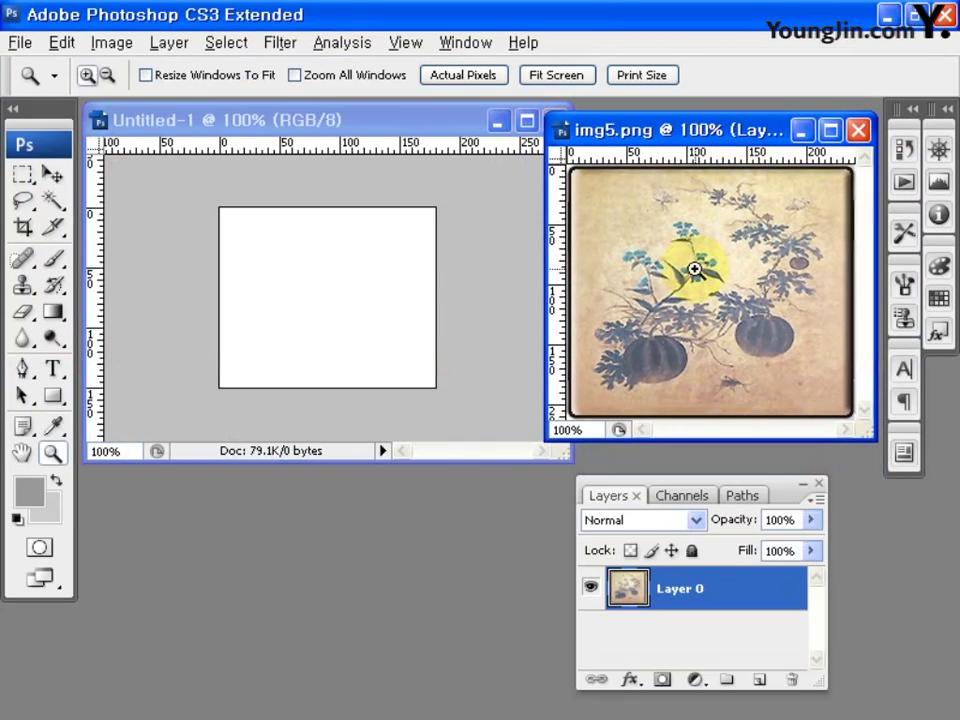
# - Copy the img5.png painting into the 180 × 150 px document and scale it to fit, leaving a narrow white margin
pyautogui.click(54, 174)
pyautogui.moveTo(806, 326); pyautogui.dragTo(344, 312)
pyautogui.hotkey('ctrl', 't')
pyautogui.moveTo(382, 399); pyautogui.dragTo(427, 381)
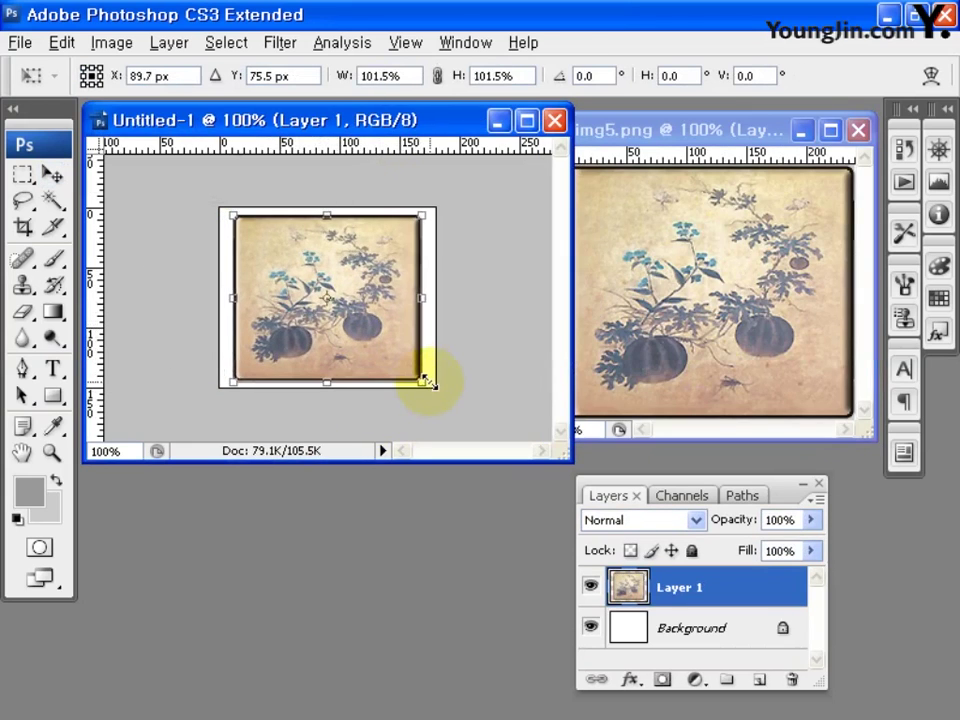
pyautogui.press('Return')
# - Apply the Find Edges filter to the painting layer in the 180 × 150 px document
pyautogui.click(279, 42)
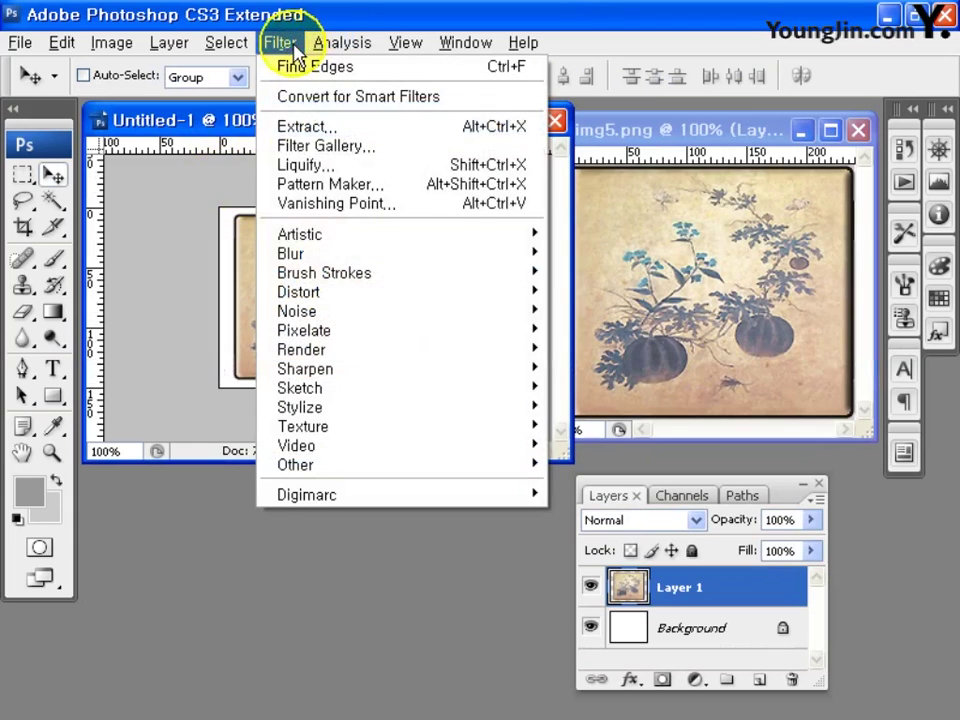
pyautogui.moveTo(341, 407)
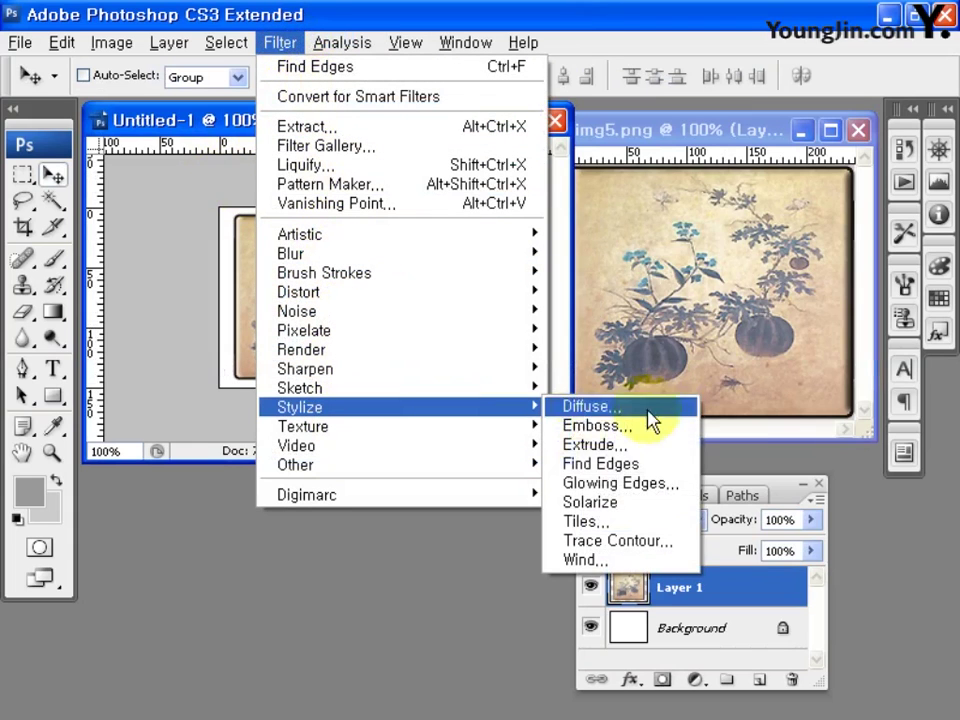
pyautogui.click(657, 466)
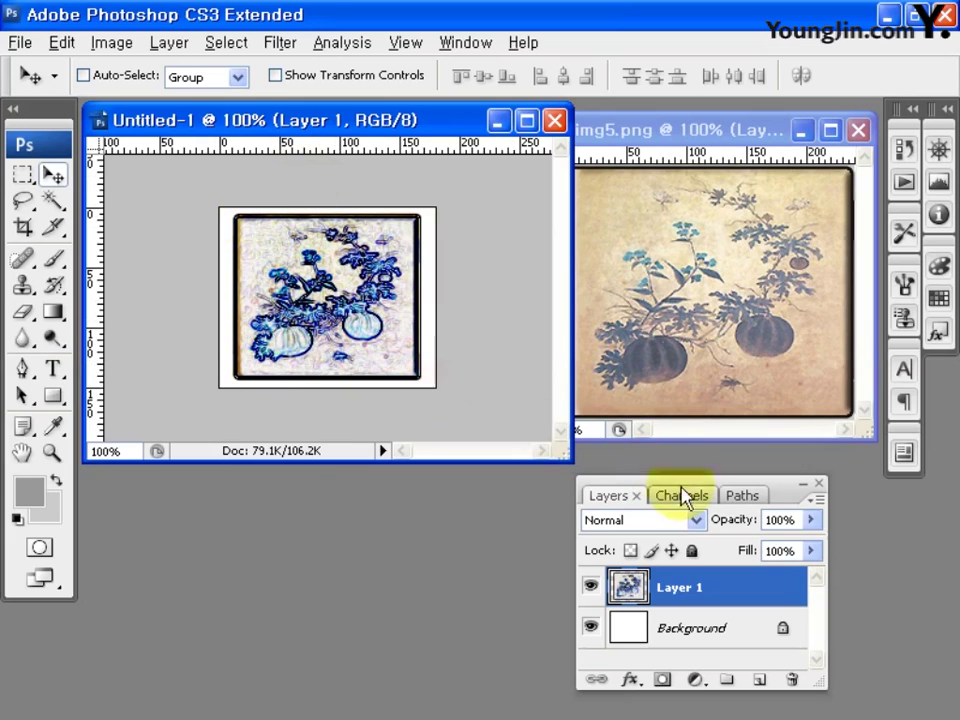
# - Add an Inner Glow to the painting layer with Normal blend mode and colour #0600ff
pyautogui.rightClick(657, 578)
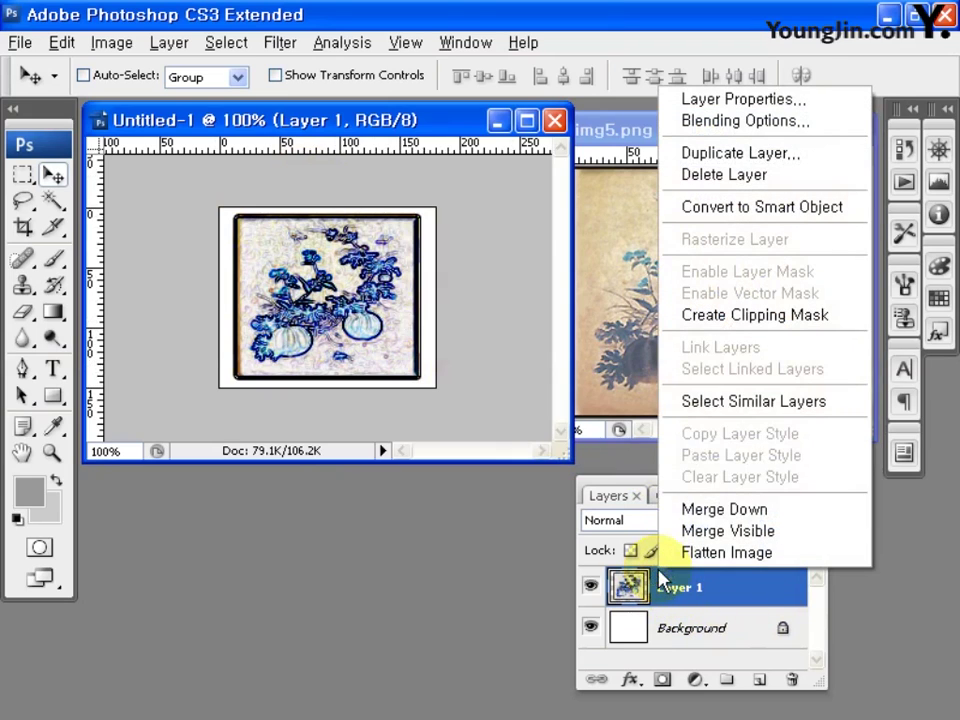
pyautogui.click(683, 124)
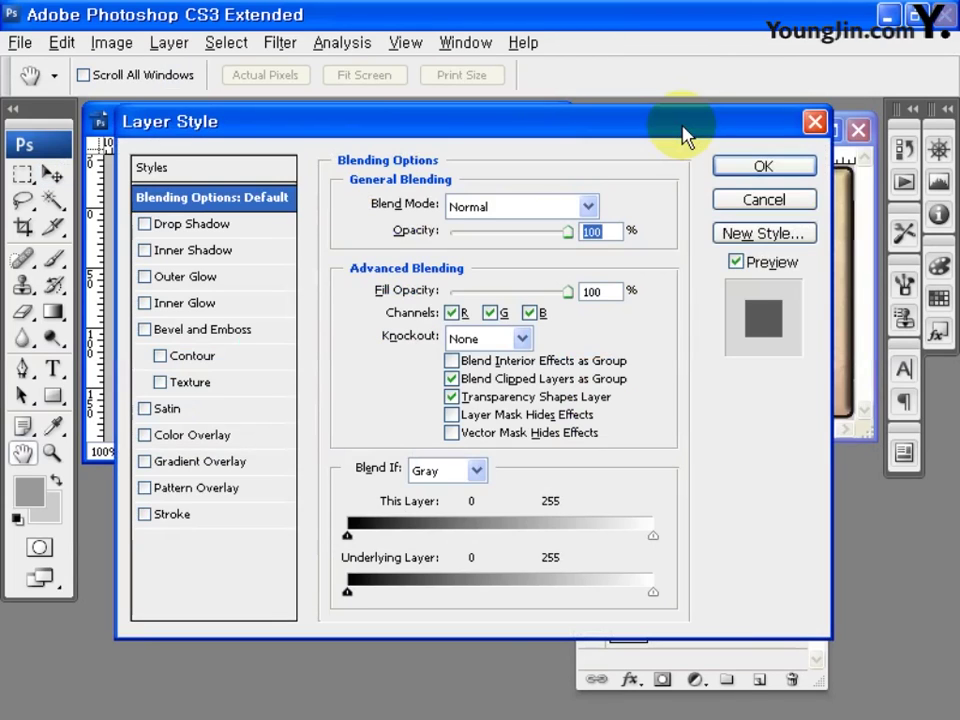
pyautogui.moveTo(683, 124); pyautogui.dragTo(676, 119)
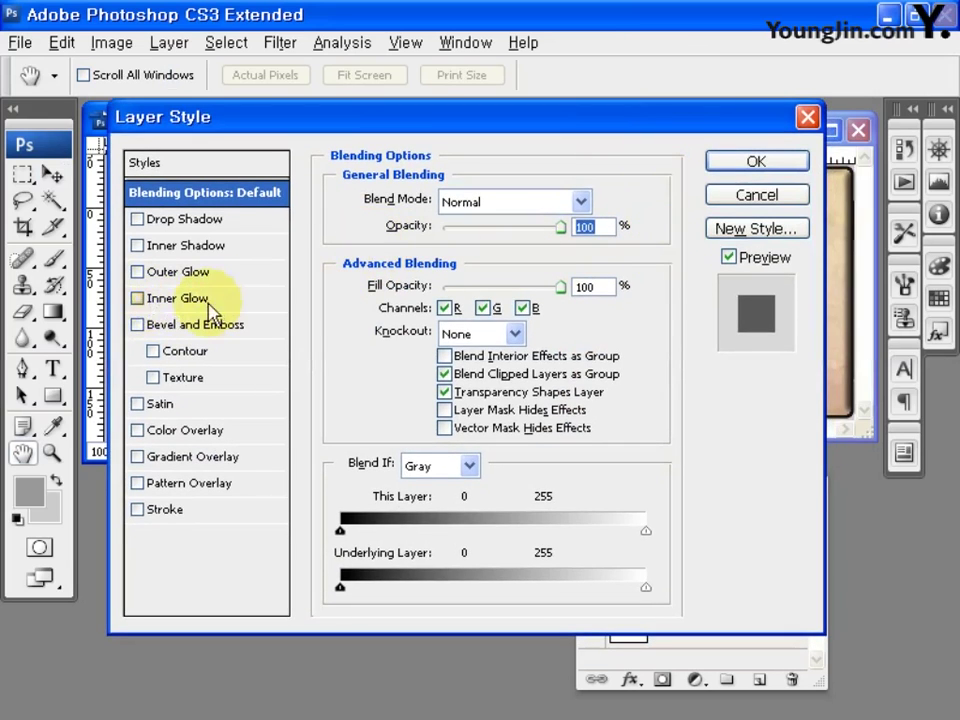
pyautogui.click(166, 306)
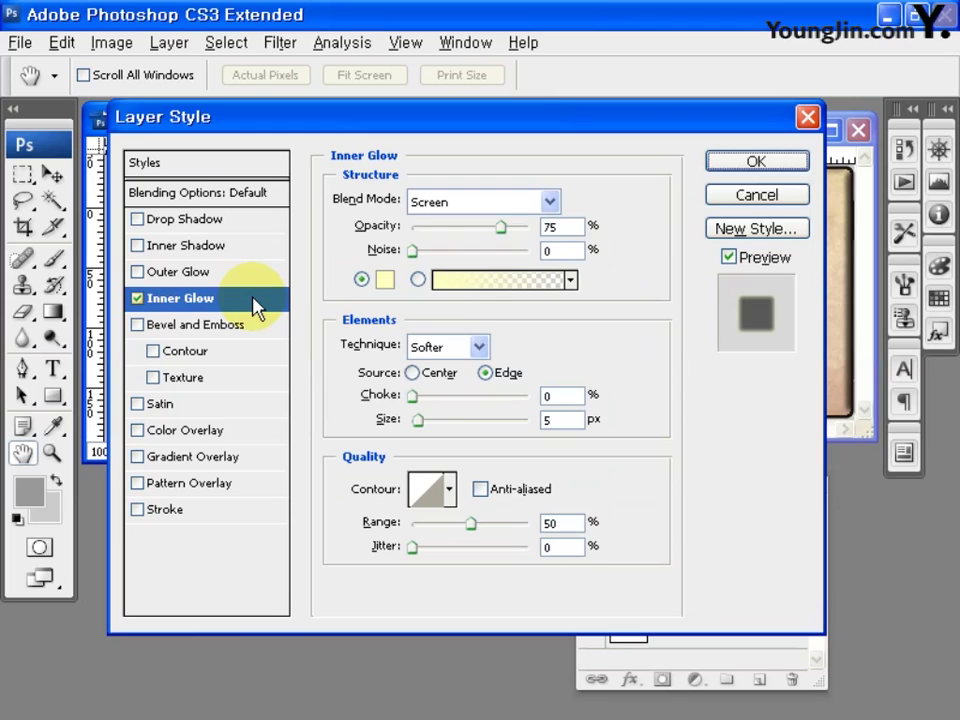
pyautogui.click(530, 203)
pyautogui.click(493, 14)
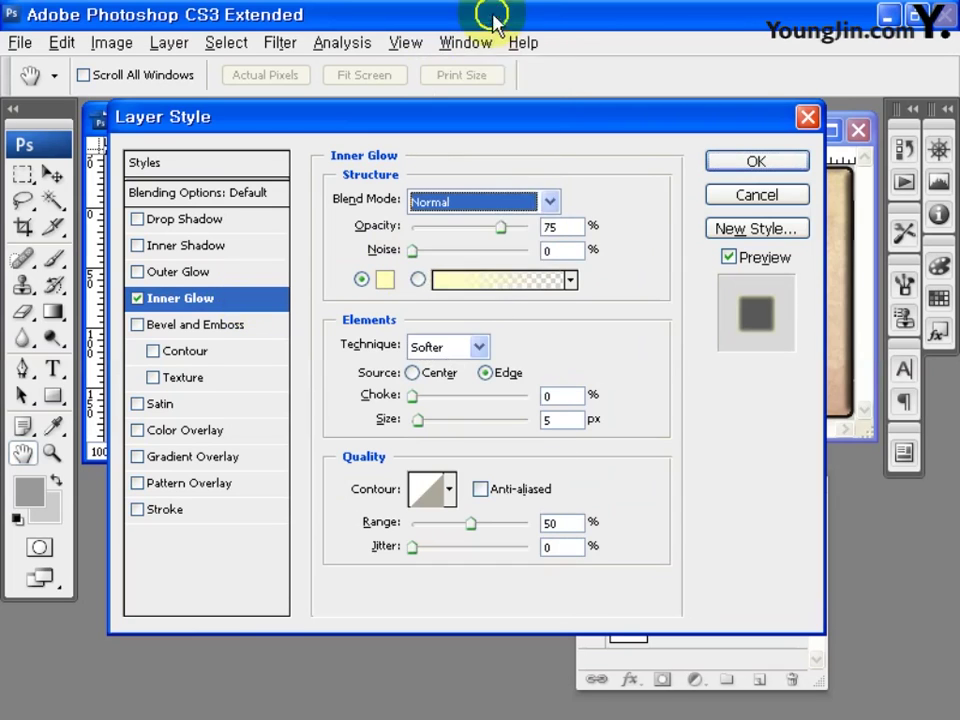
pyautogui.click(386, 283)
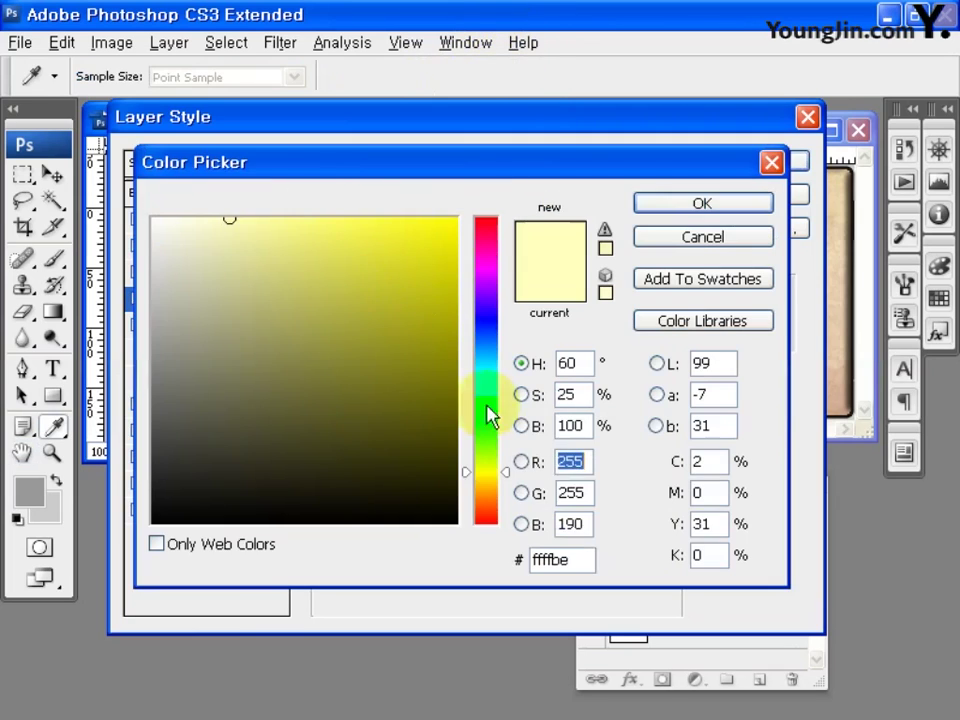
pyautogui.click(575, 560)
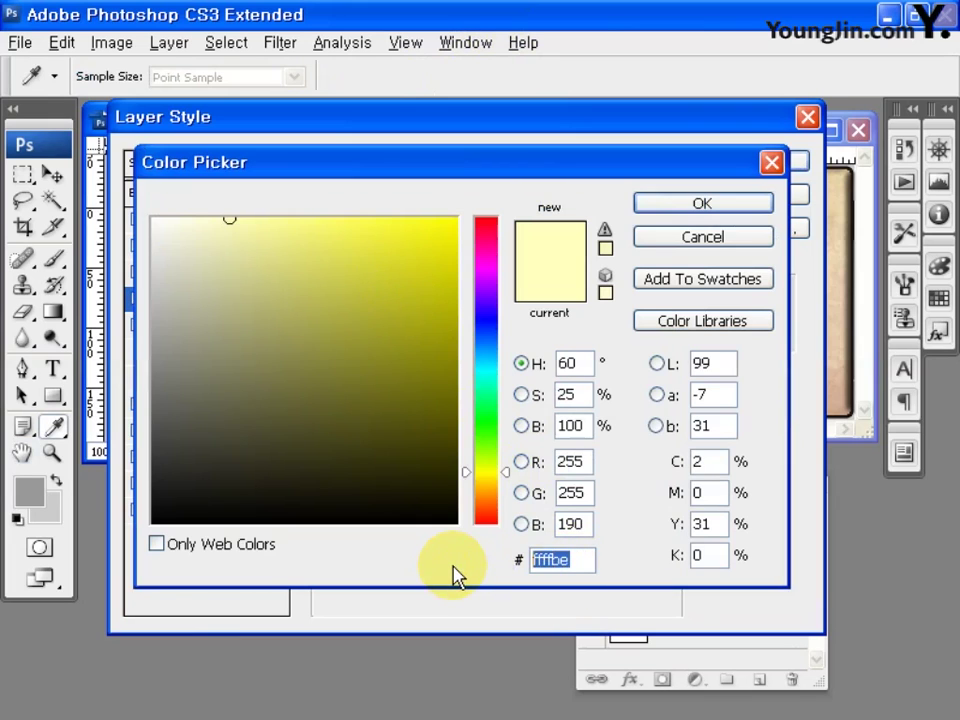
pyautogui.write('0600ff')
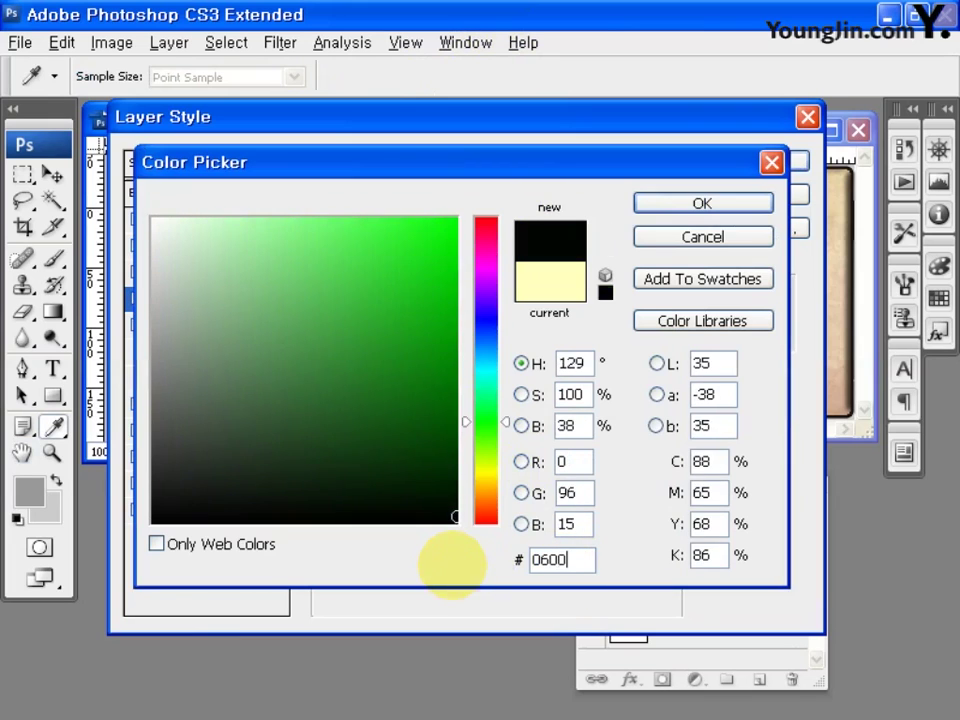
pyautogui.click(700, 204)
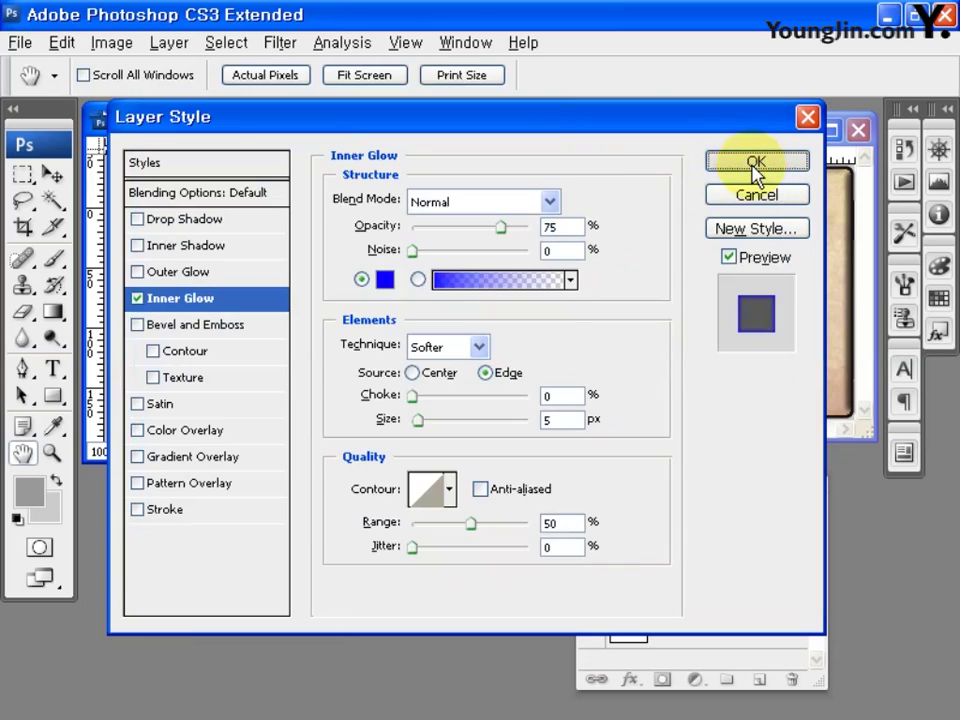
pyautogui.click(756, 163)
# - Export the painting graphic for the web with the JPEG High preset as left_img.jpg in the images folder
pyautogui.click(19, 43)
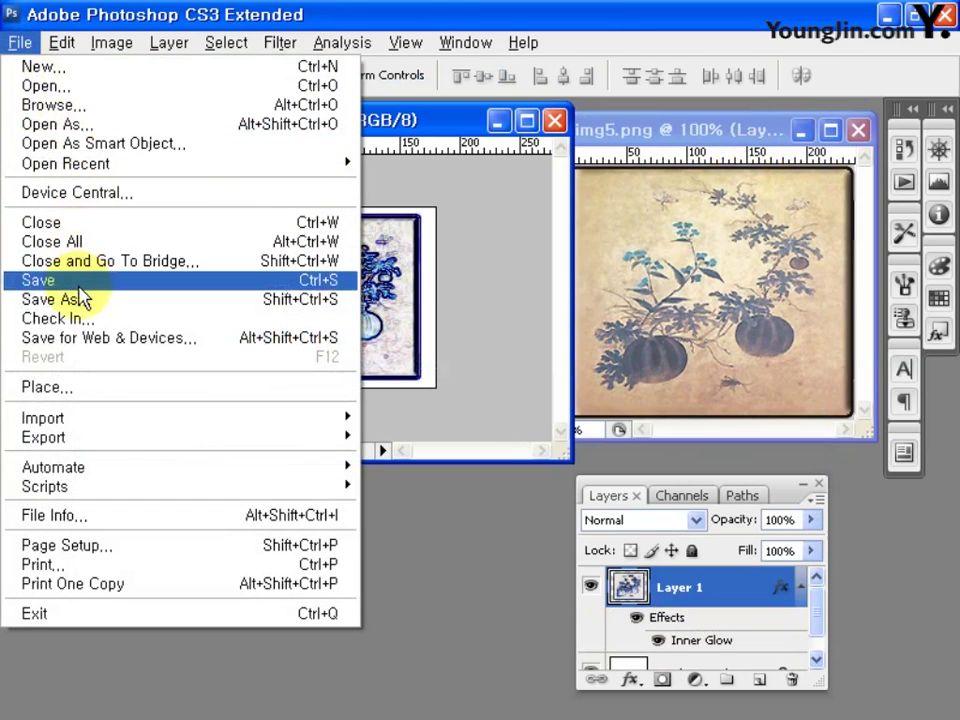
pyautogui.click(240, 340)
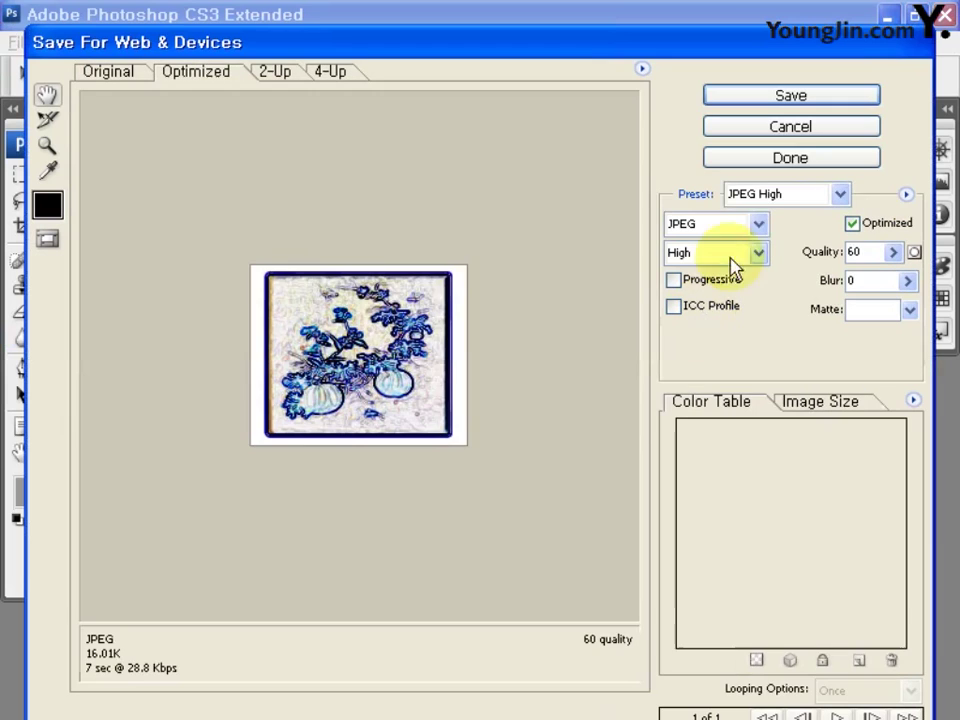
pyautogui.click(822, 96)
pyautogui.write('l')
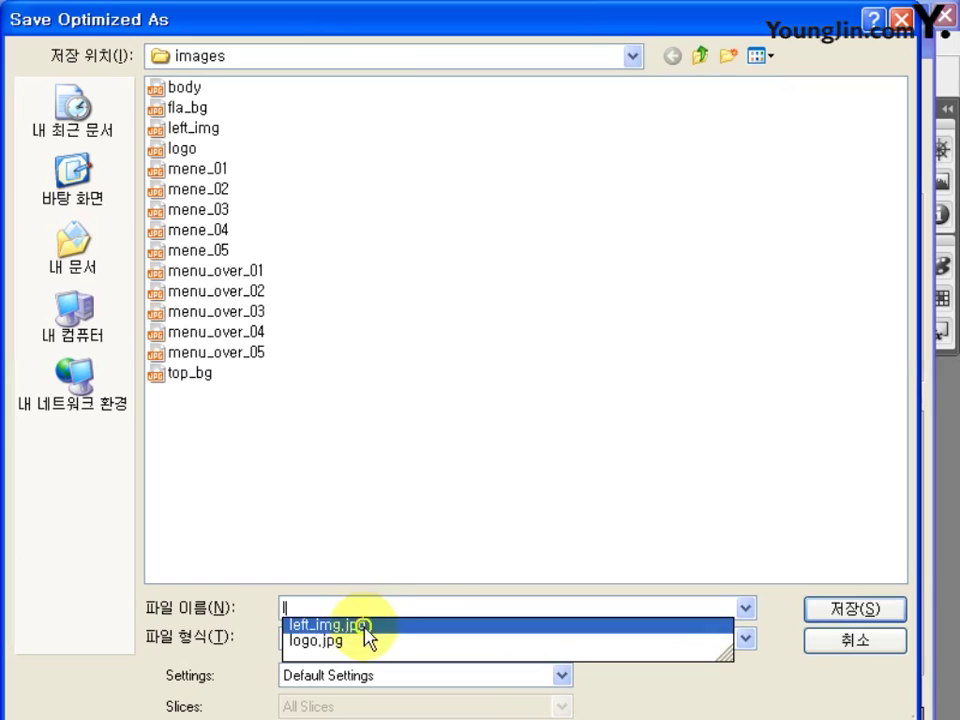
pyautogui.click(365, 628)
pyautogui.click(439, 607)
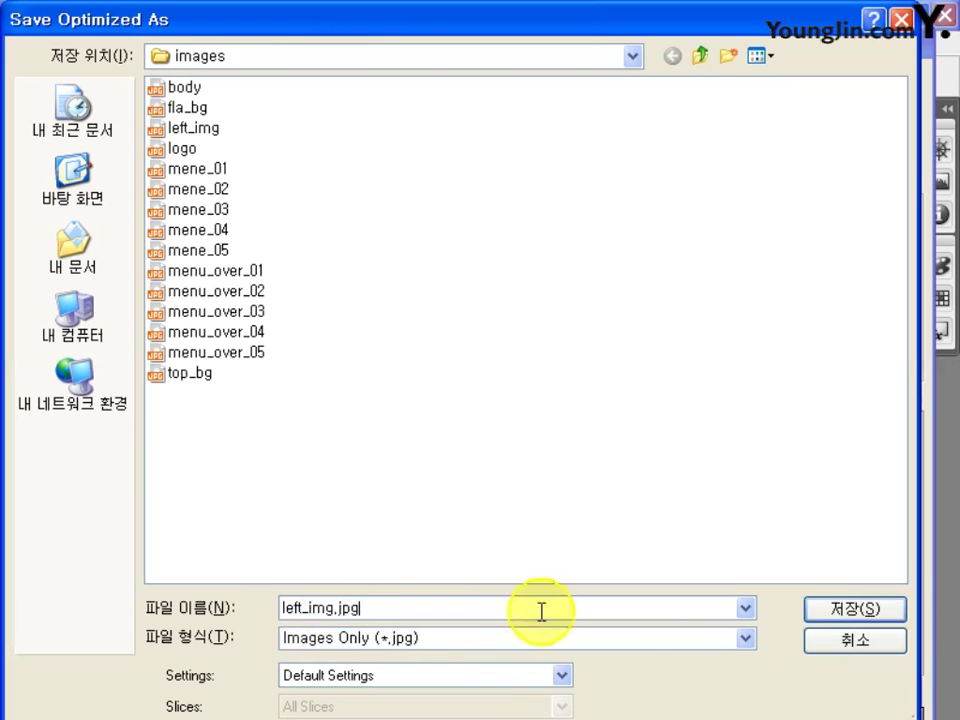
pyautogui.click(855, 612)
# - Close the 180 × 150 px painting document and img5.png
pyautogui.click(553, 122)
pyautogui.click(474, 302)
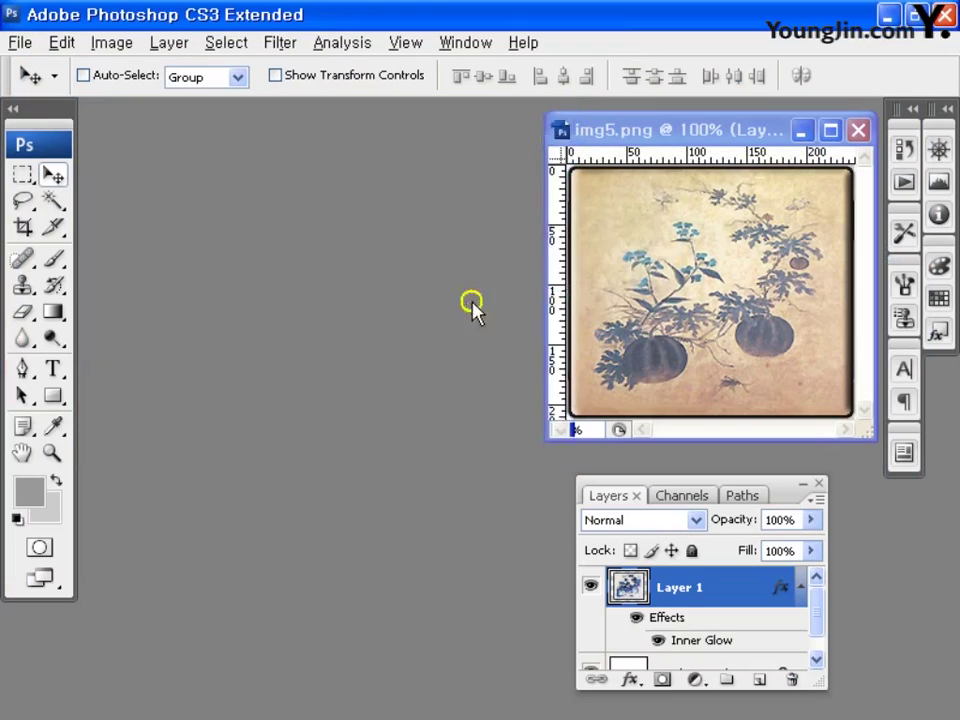
pyautogui.click(856, 131)
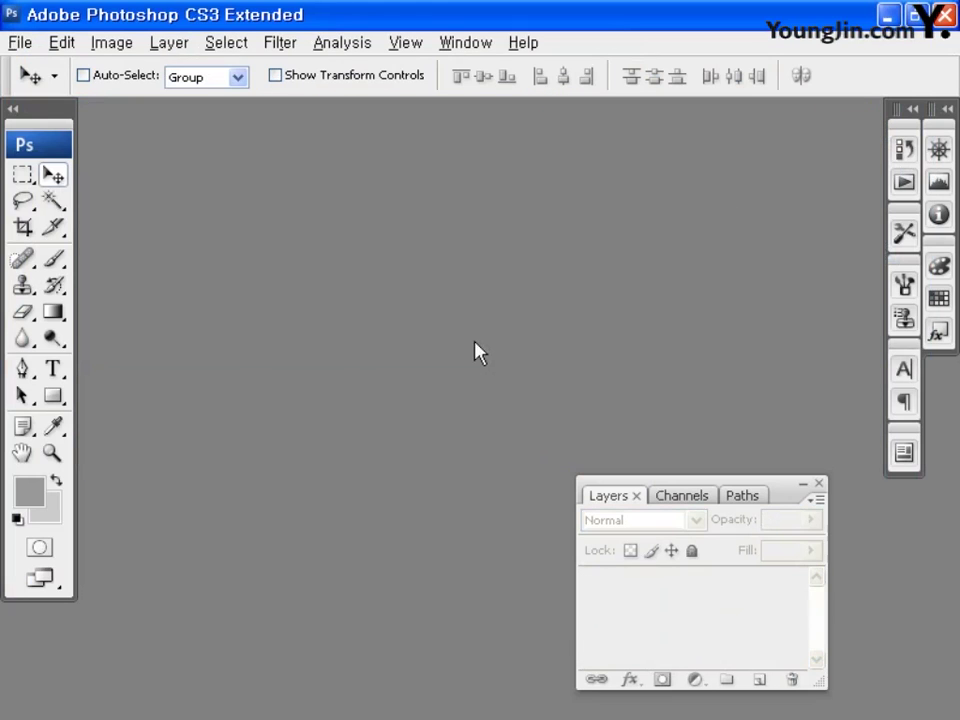
# - Create a new 800 × 70 px RGB document at 72 pixels/inch and enlarge its window around the canvas
pyautogui.click(20, 42)
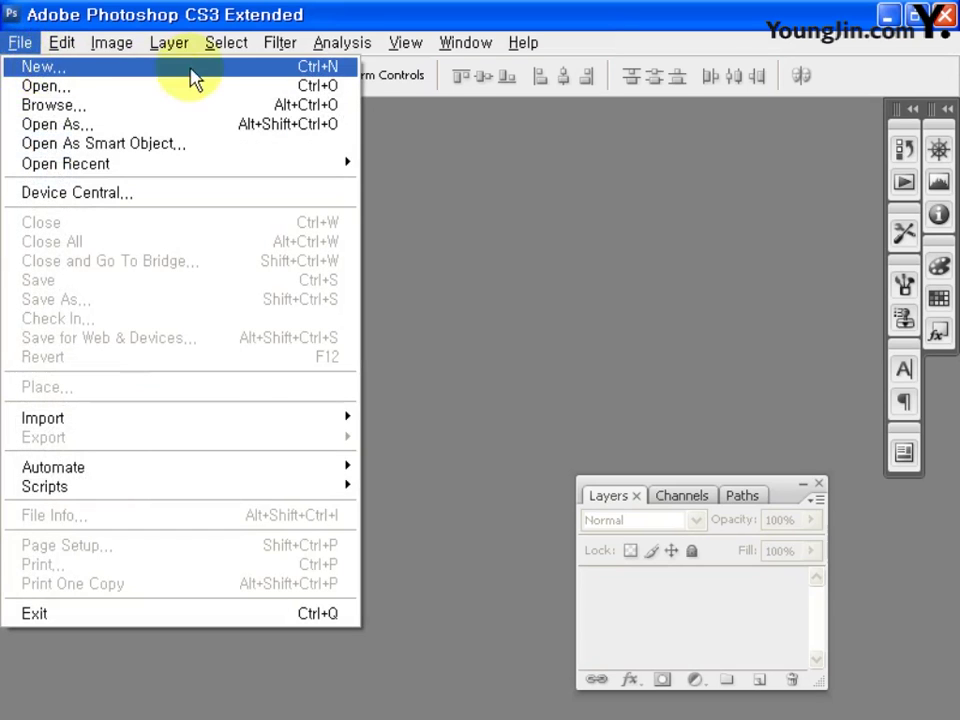
pyautogui.click(190, 68)
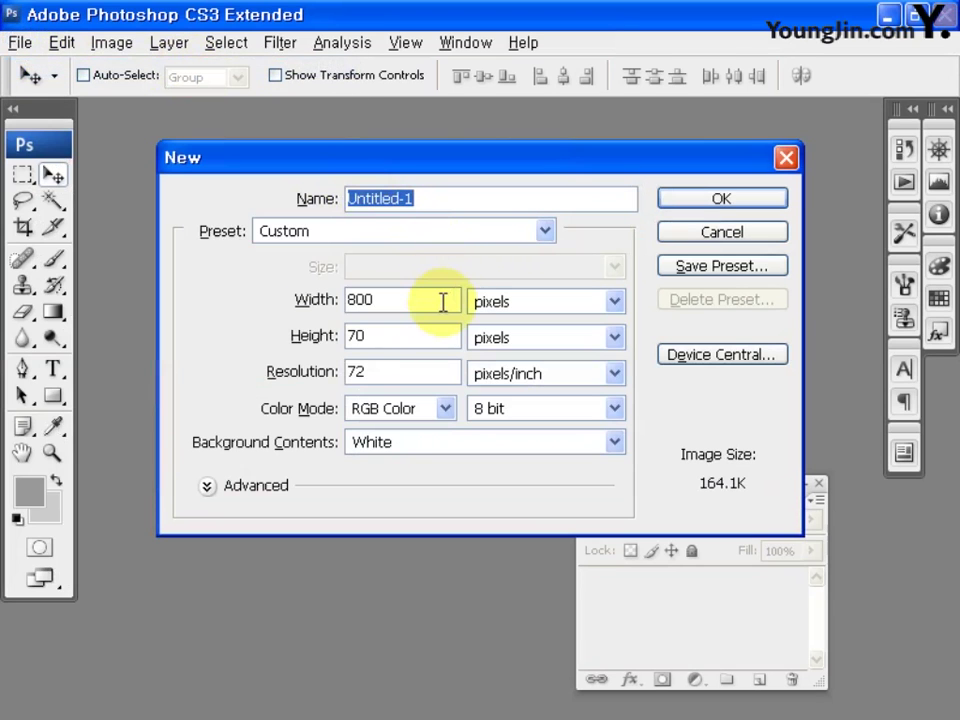
pyautogui.click(725, 201)
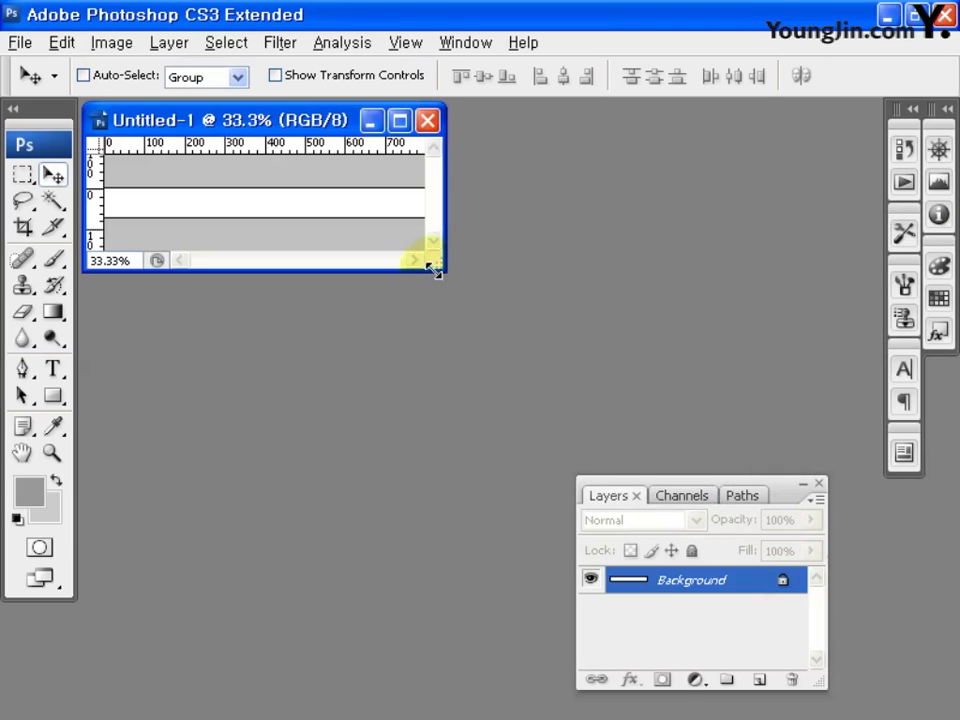
pyautogui.moveTo(435, 268); pyautogui.dragTo(762, 364)
# - Place a vertical guide at about 180 px on the new canvas, using the Info readout for positioning
pyautogui.click(466, 42)
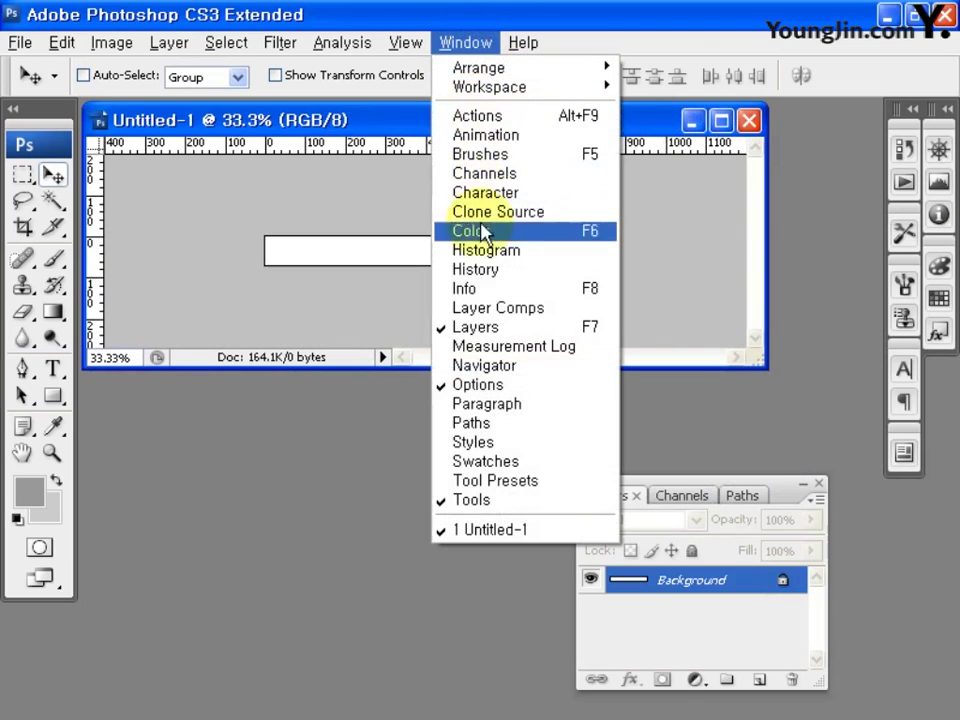
pyautogui.click(483, 288)
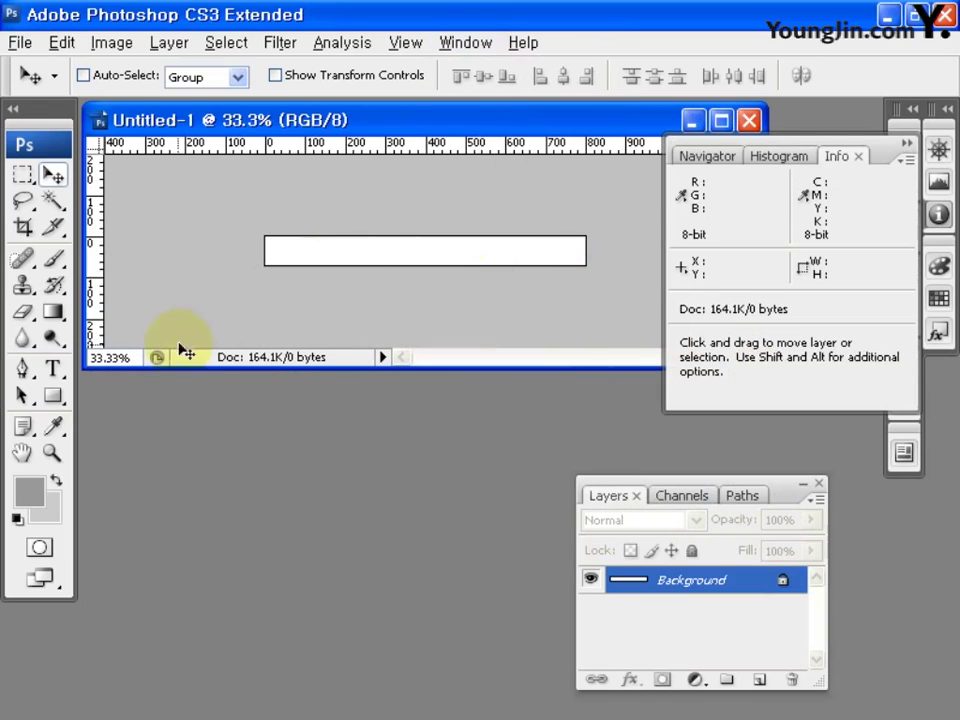
pyautogui.doubleClick(51, 451)
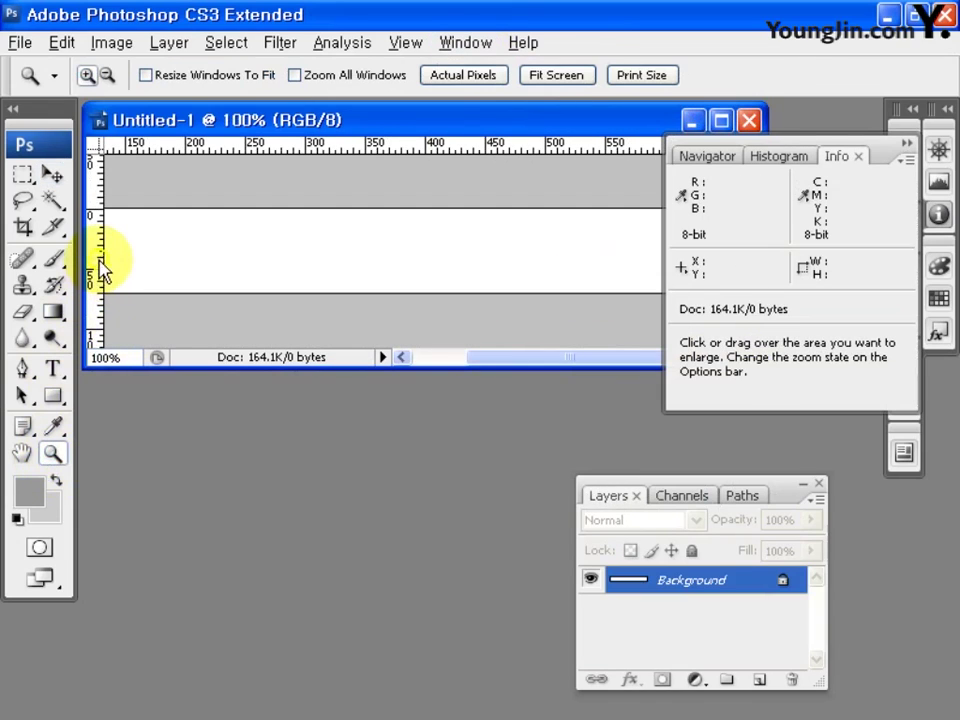
pyautogui.moveTo(99, 264); pyautogui.dragTo(161, 260)
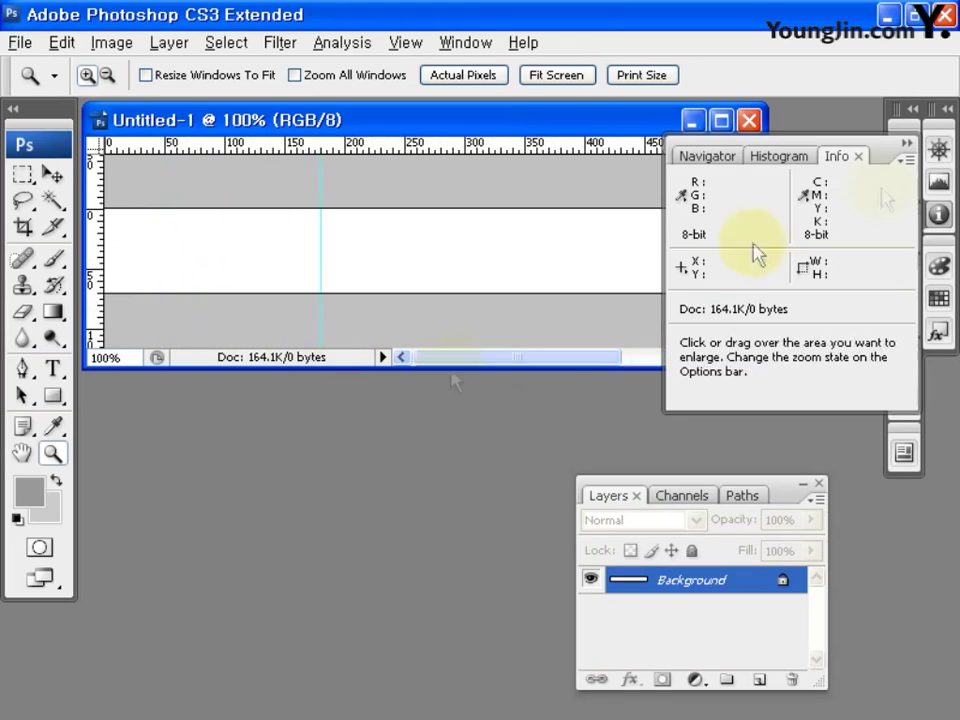
pyautogui.click(906, 145)
# - Open logo.jpg from the images folder and copy the logo into the 800 × 70 px document, left of the guide
pyautogui.click(20, 42)
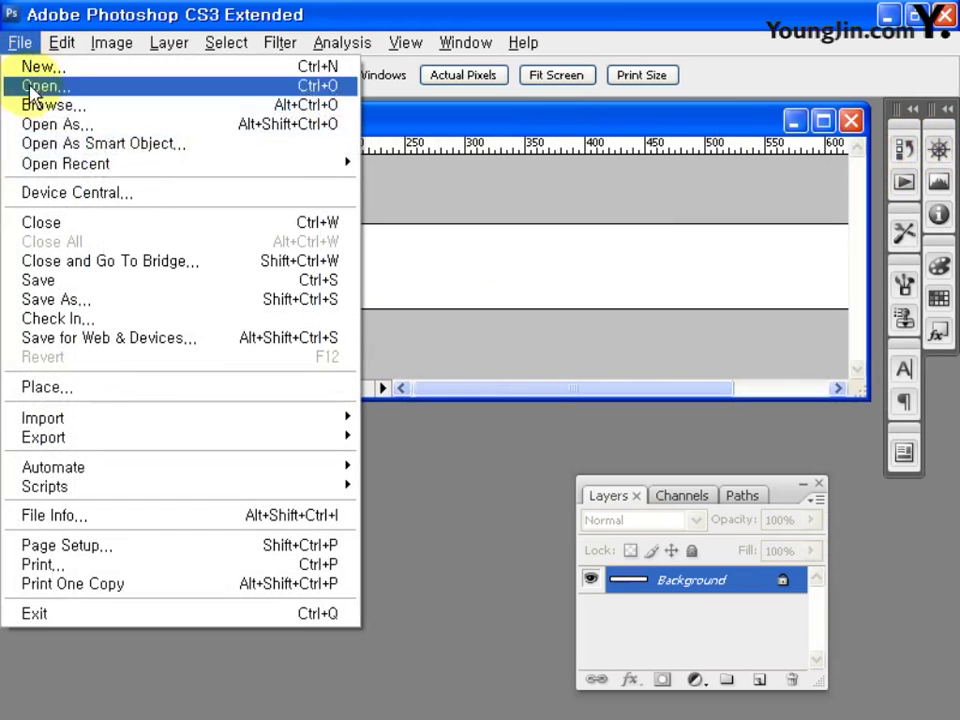
pyautogui.click(52, 86)
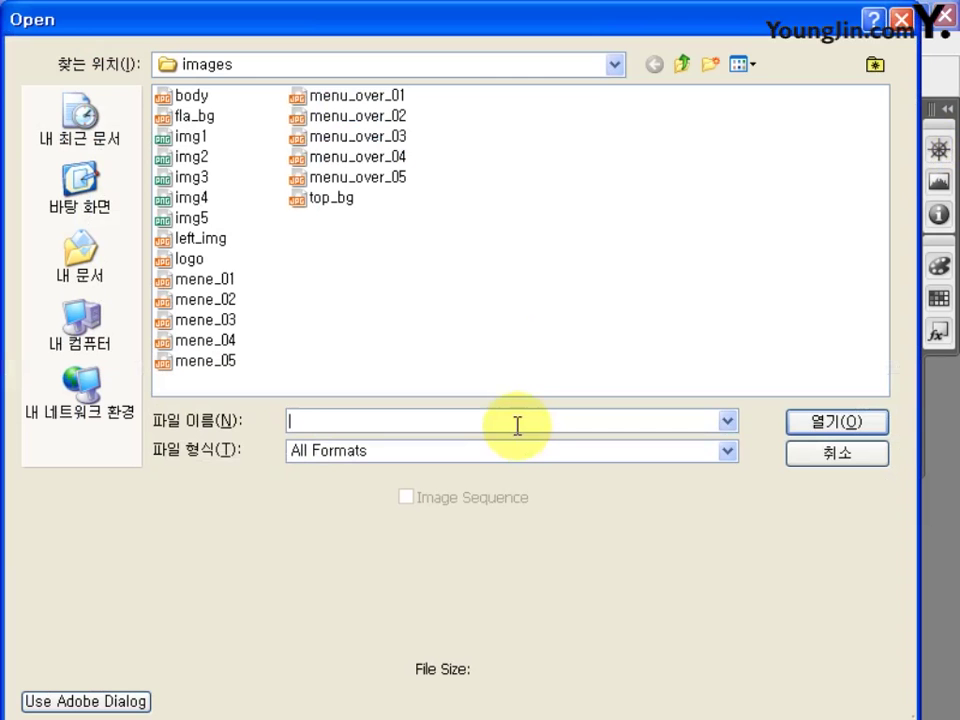
pyautogui.click(190, 260)
pyautogui.click(845, 424)
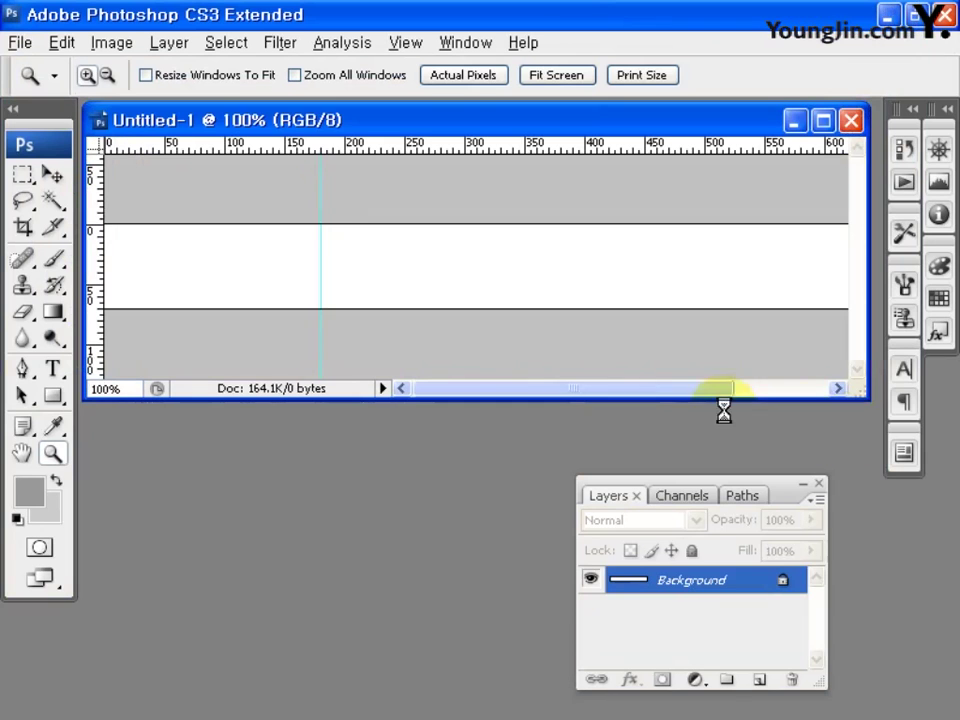
pyautogui.moveTo(214, 128); pyautogui.dragTo(212, 486)
pyautogui.click(53, 175)
pyautogui.moveTo(214, 568); pyautogui.dragTo(237, 258)
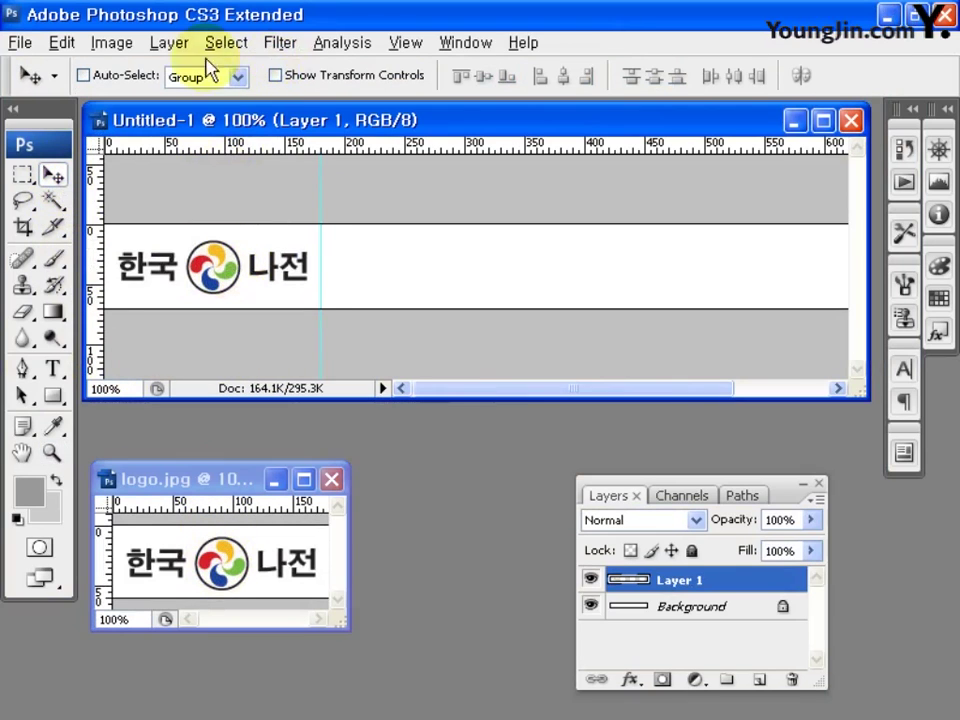
# - Desaturate the copied logo layer and close logo.jpg
pyautogui.click(113, 44)
pyautogui.moveTo(205, 98)
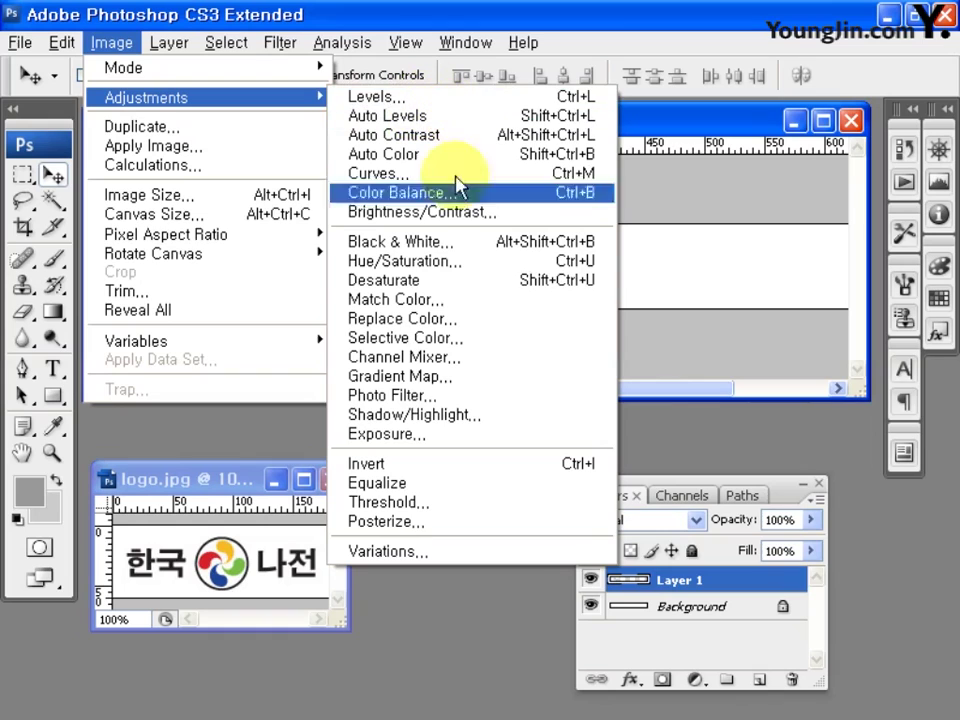
pyautogui.click(456, 284)
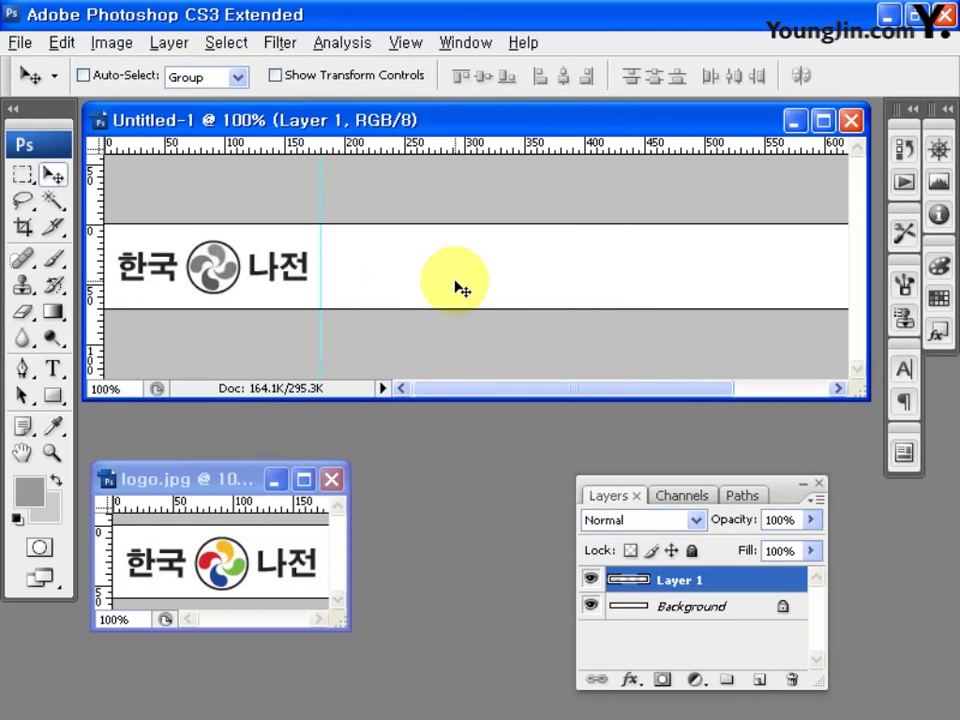
pyautogui.click(331, 480)
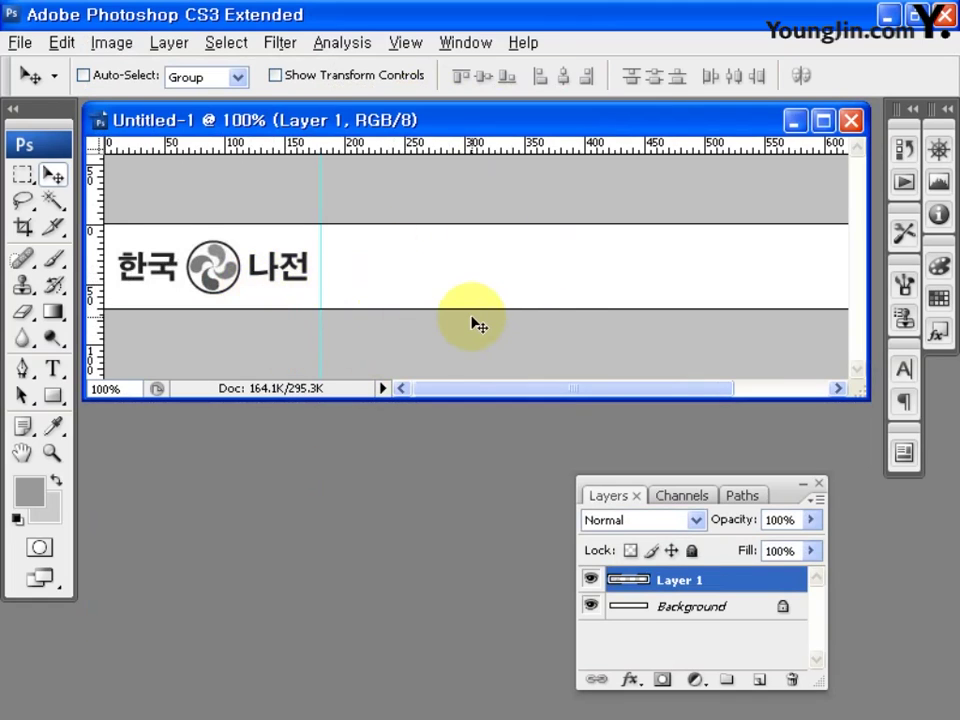
# - Add a new layer and select the full-height canvas area from the guide to the right edge with the Rectangular Marquee
pyautogui.click(762, 681)
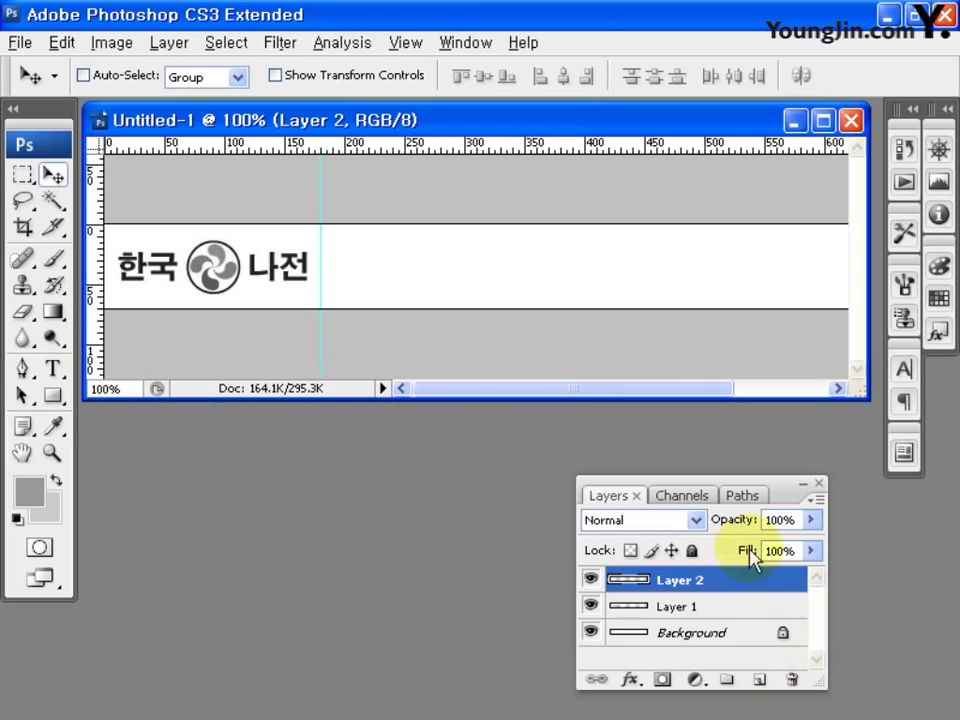
pyautogui.click(24, 176)
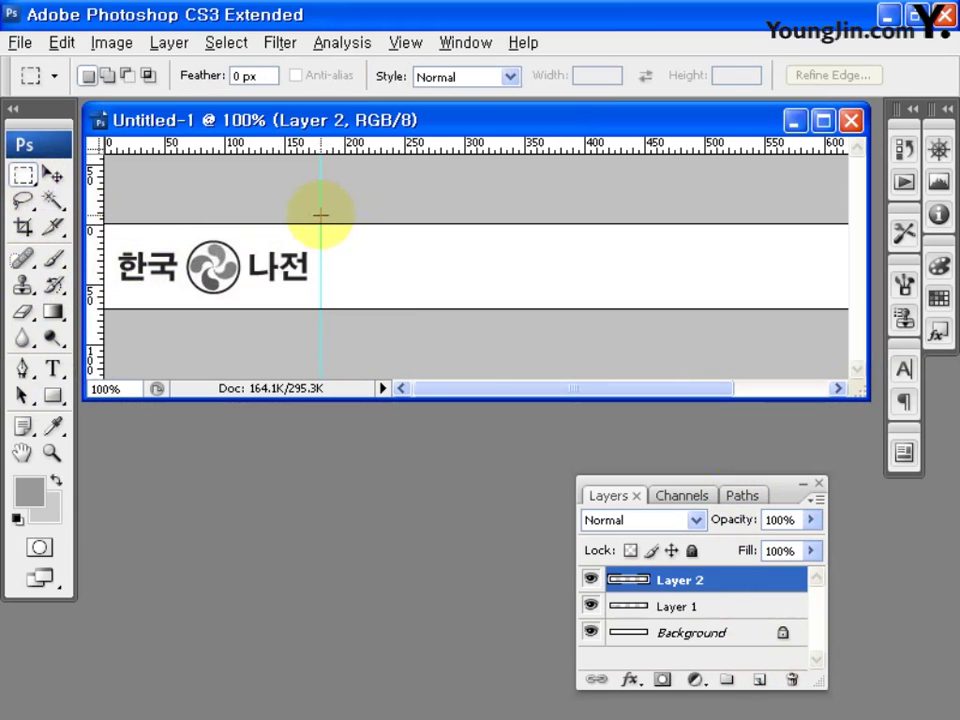
pyautogui.moveTo(320, 214); pyautogui.dragTo(900, 316)
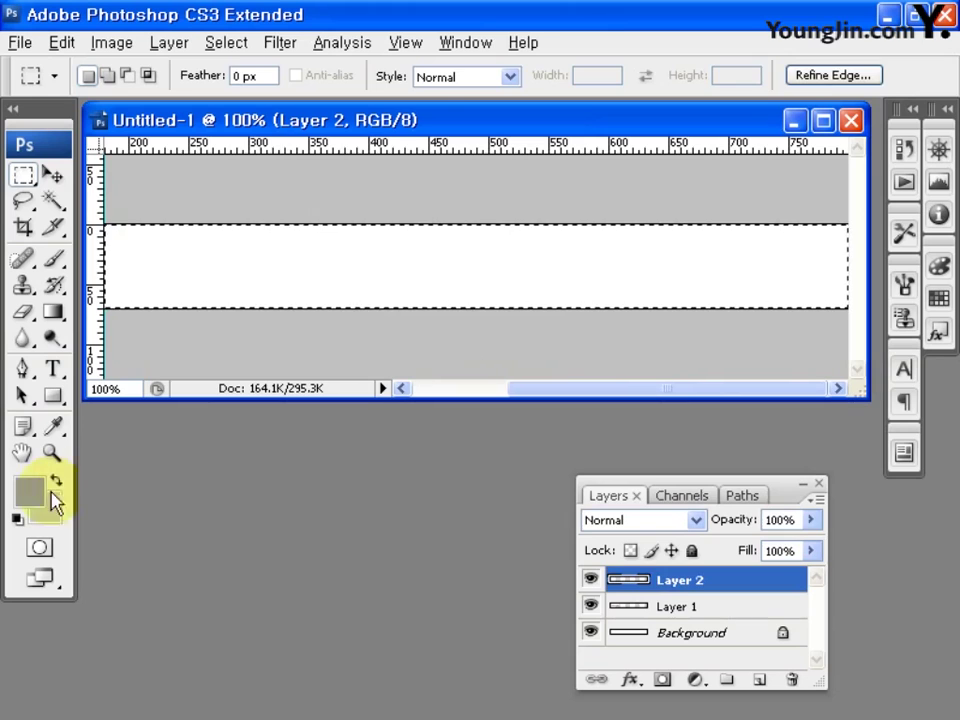
# - Set the foreground colour to CCCCCC and the background colour to white (ffffff)
pyautogui.click(43, 490)
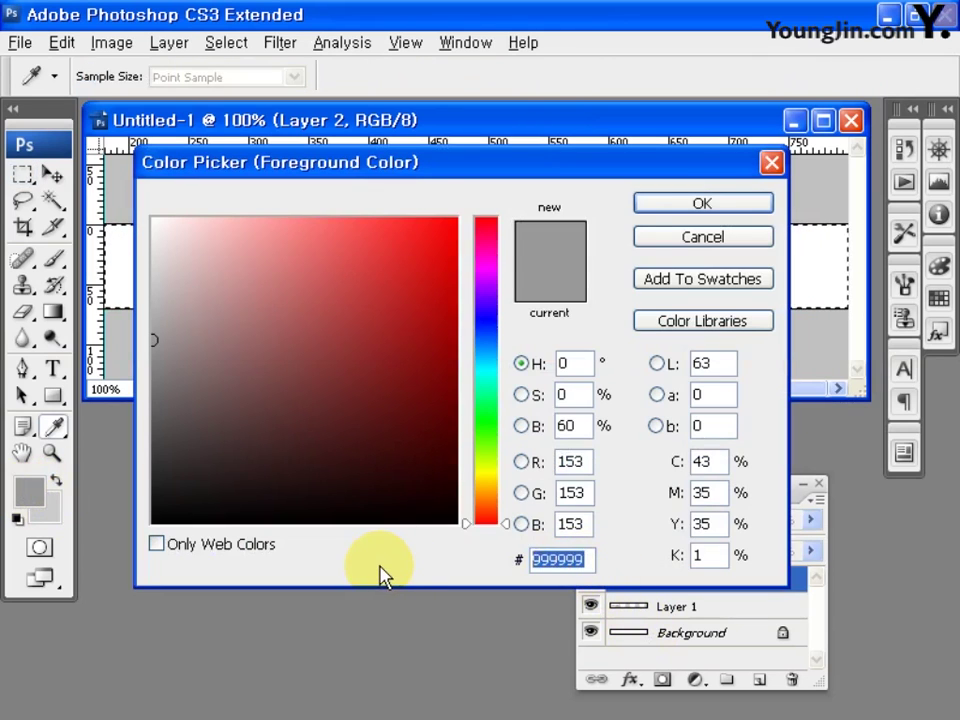
pyautogui.write('CCCCCC')
pyautogui.click(698, 206)
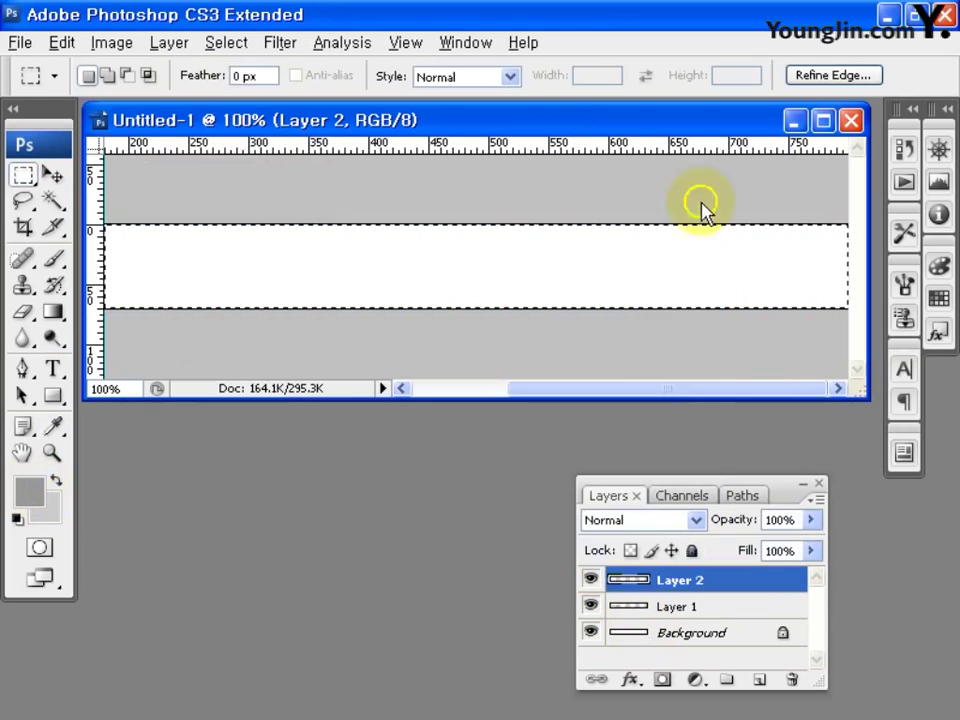
pyautogui.click(47, 512)
pyautogui.click(167, 222)
pyautogui.moveTo(167, 222); pyautogui.dragTo(151, 217)
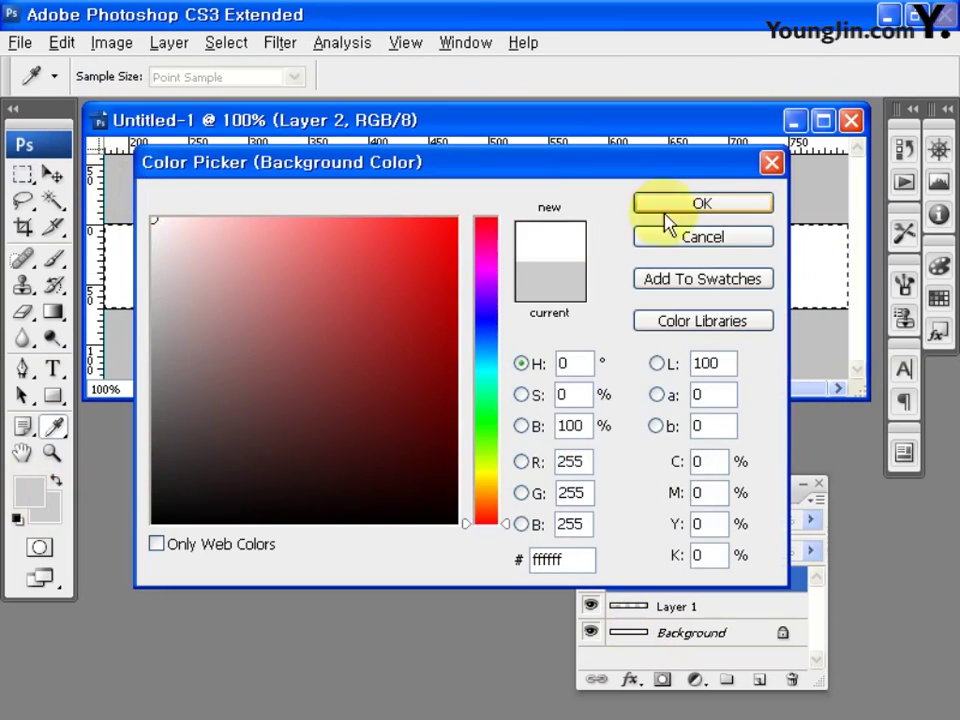
pyautogui.click(666, 209)
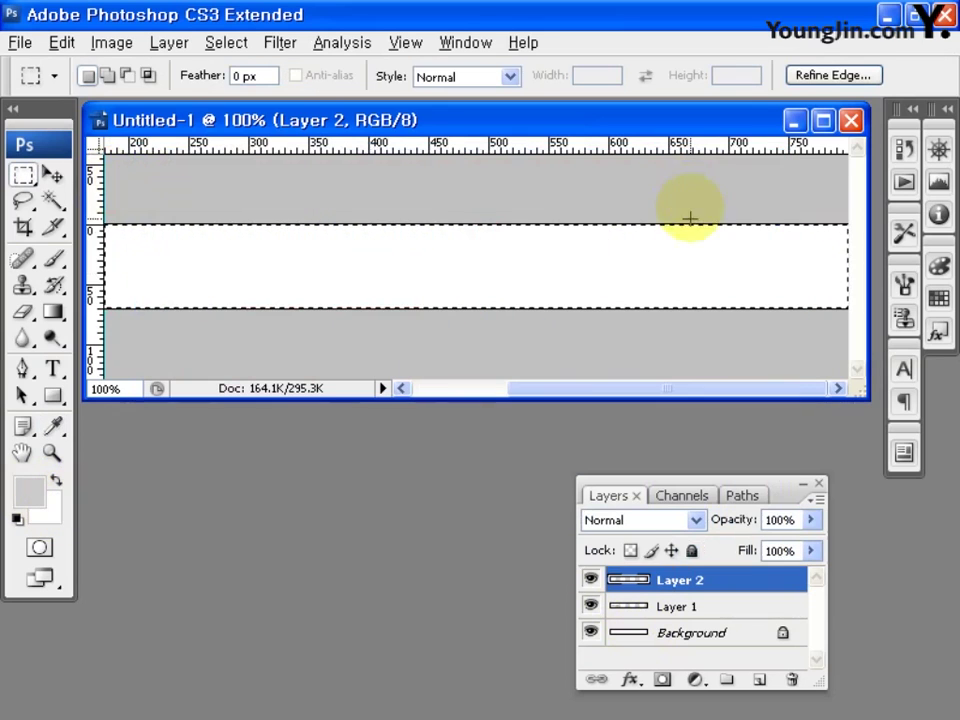
# - Fill the selection with a linear Foreground to Background gradient, grey at the top to white at the bottom, and deselect
pyautogui.click(53, 316)
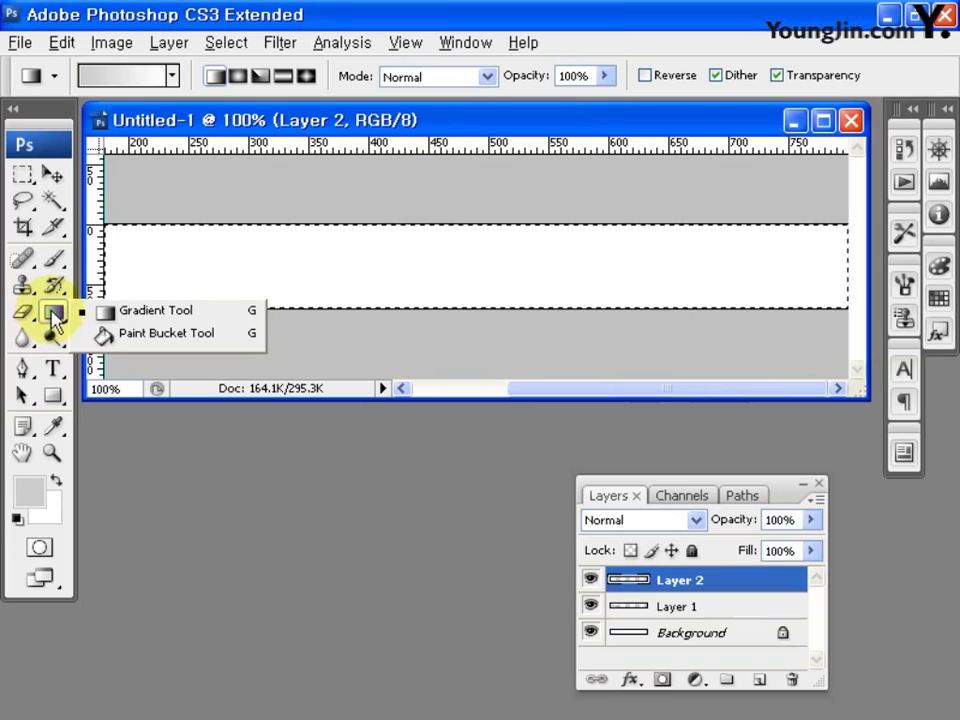
pyautogui.click(155, 310)
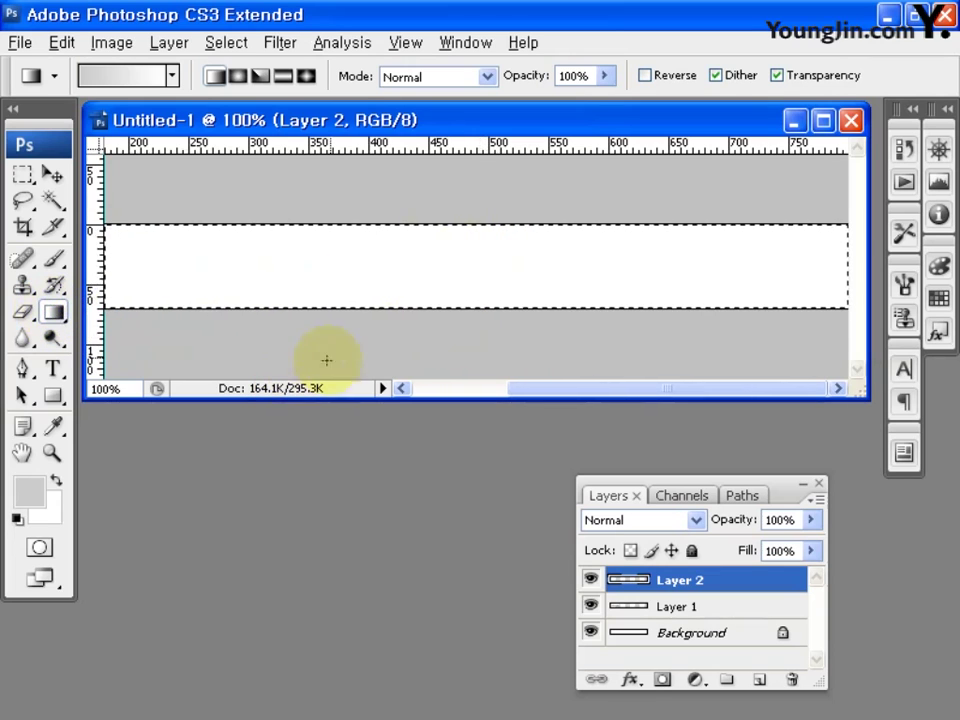
pyautogui.click(131, 84)
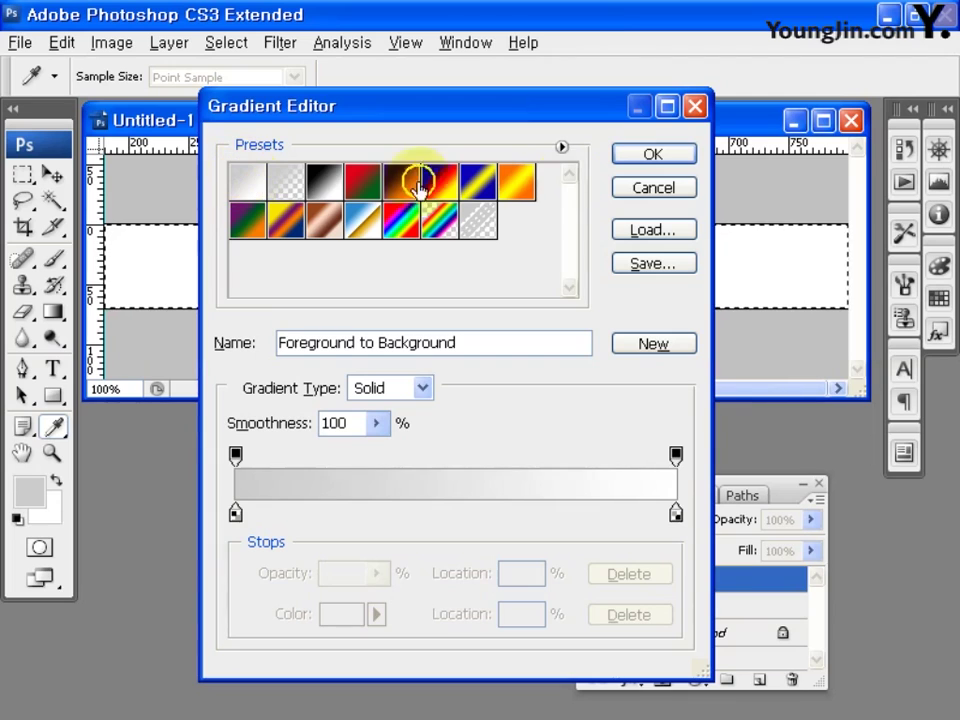
pyautogui.click(665, 160)
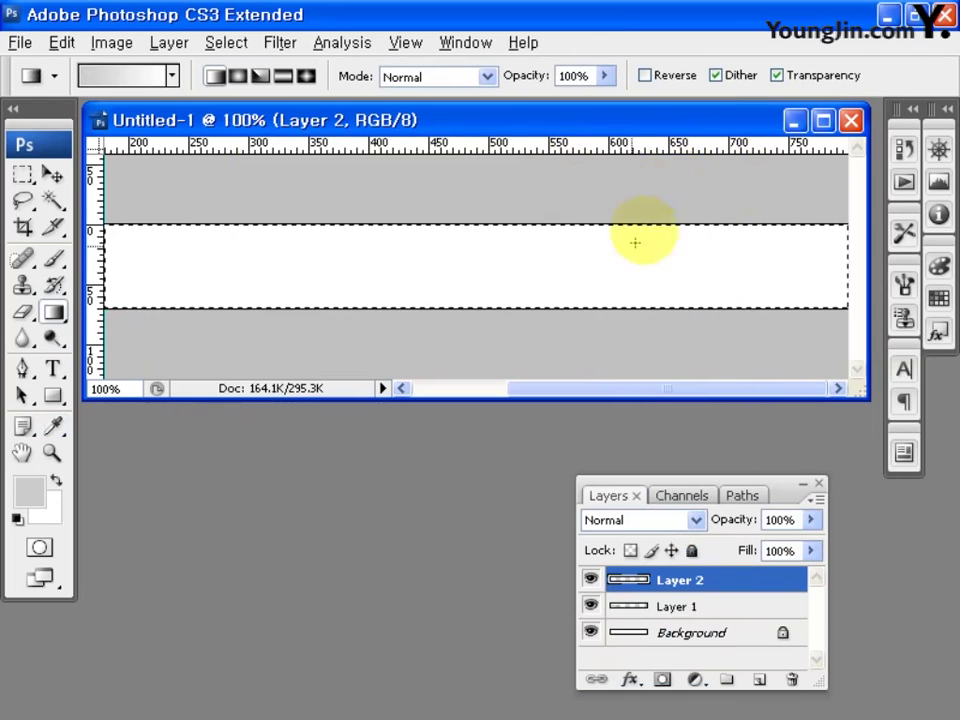
pyautogui.hotkey('ctrl', '-')
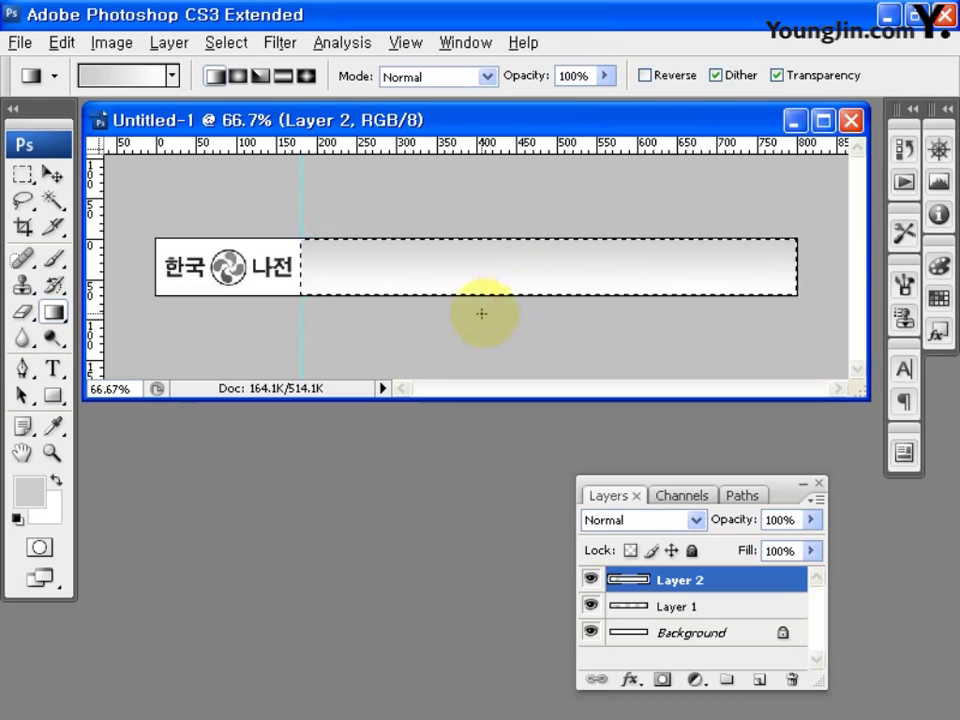
pyautogui.hotkey('ctrl', 'd')
# - Create slices from the guide and save all slices for the web as JPEG High images named bottom in the images folder
pyautogui.click(53, 228)
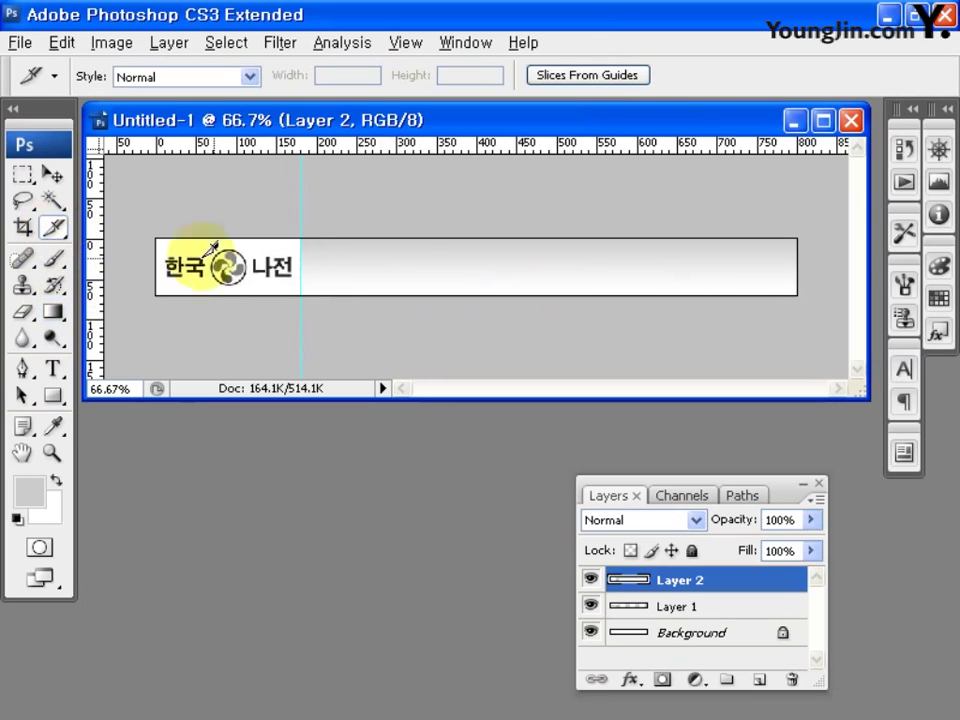
pyautogui.click(598, 76)
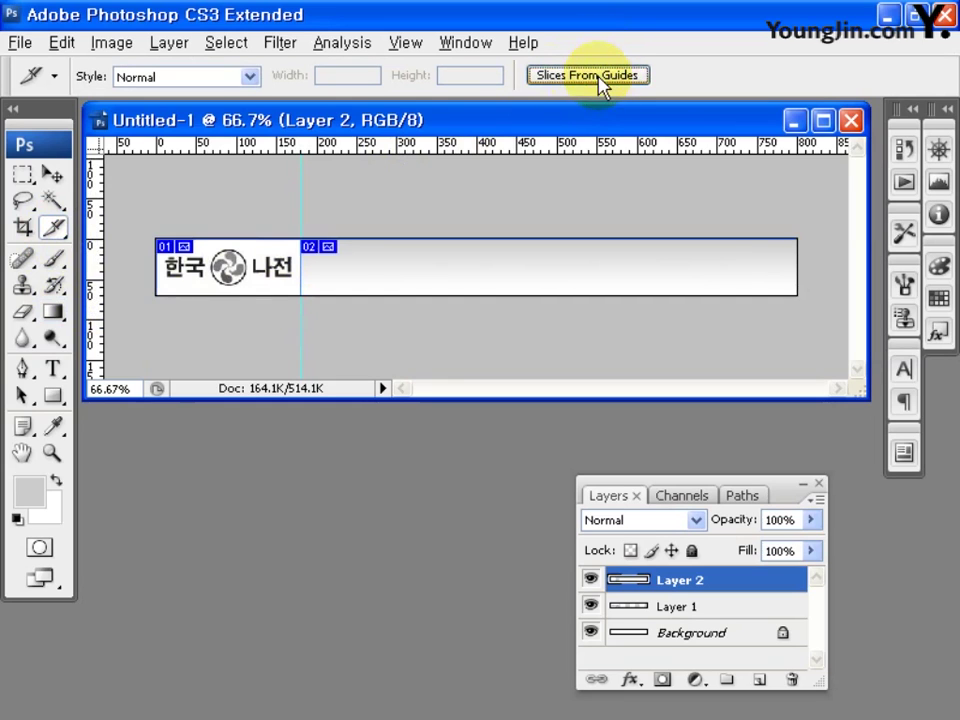
pyautogui.click(20, 43)
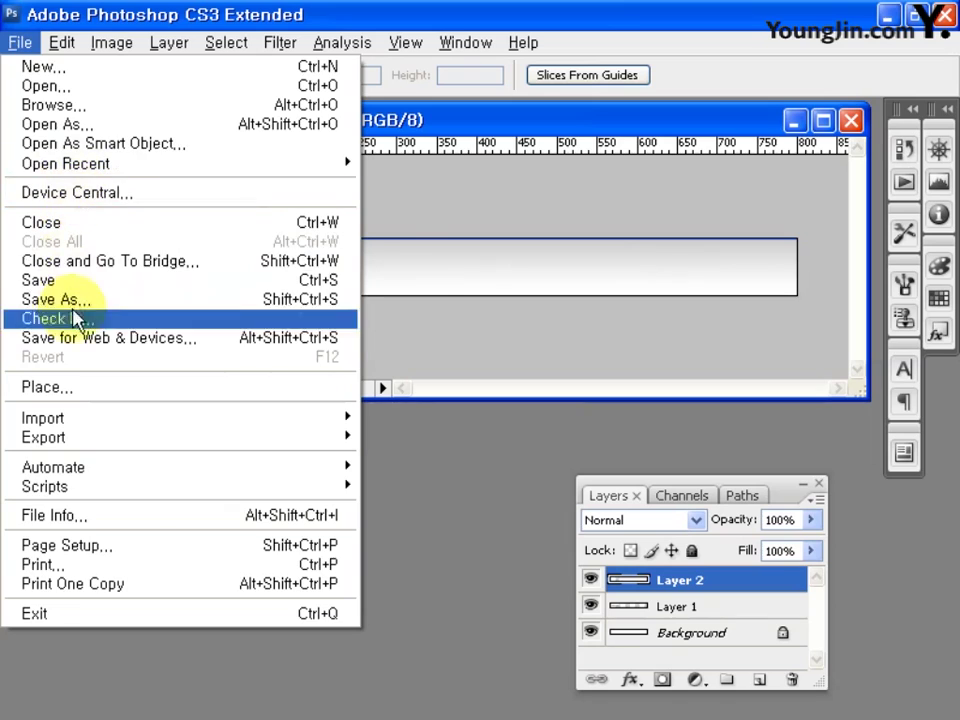
pyautogui.click(75, 338)
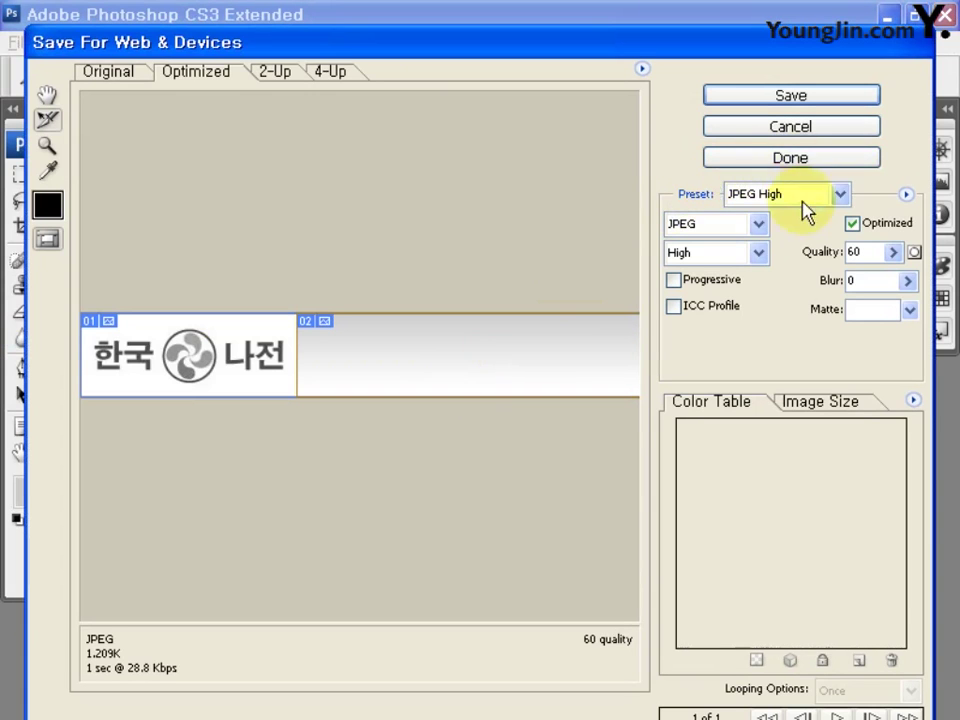
pyautogui.click(845, 98)
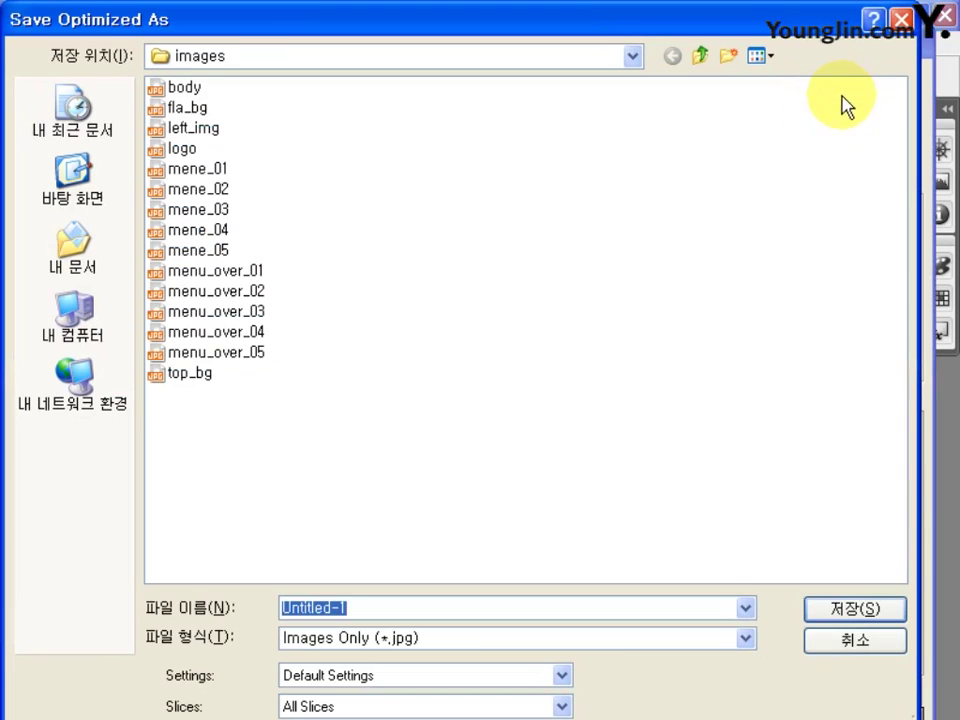
pyautogui.write('bottom')
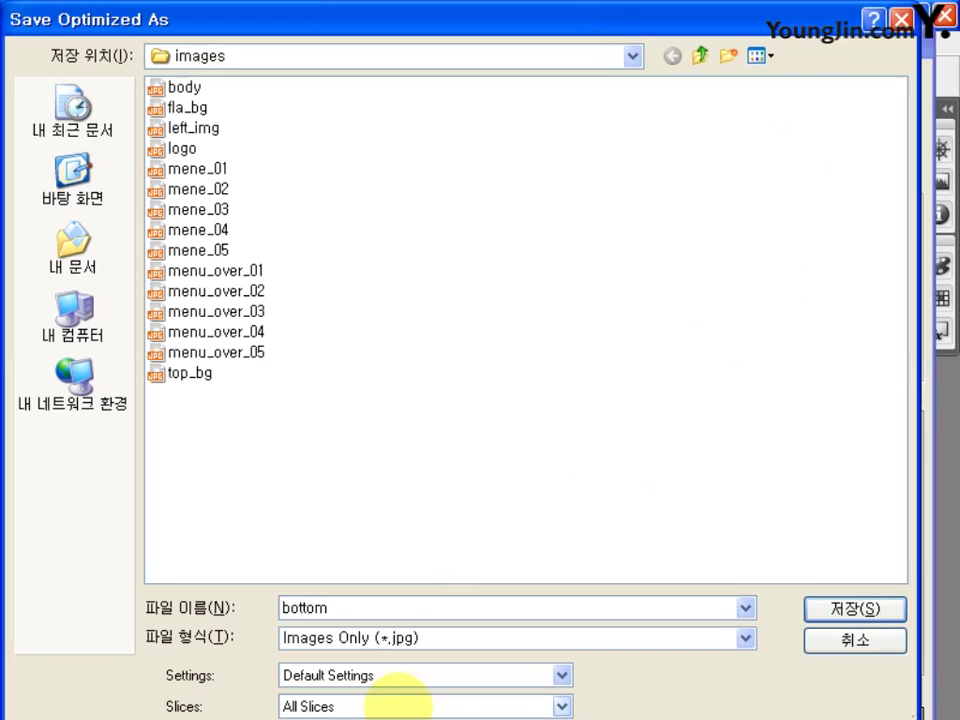
pyautogui.click(862, 620)
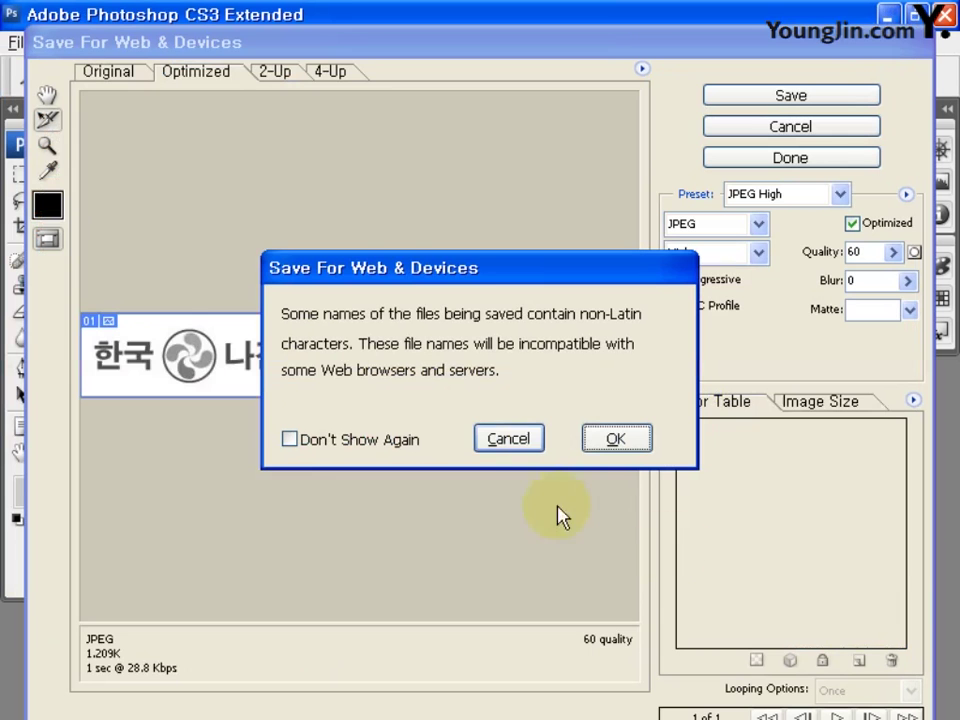